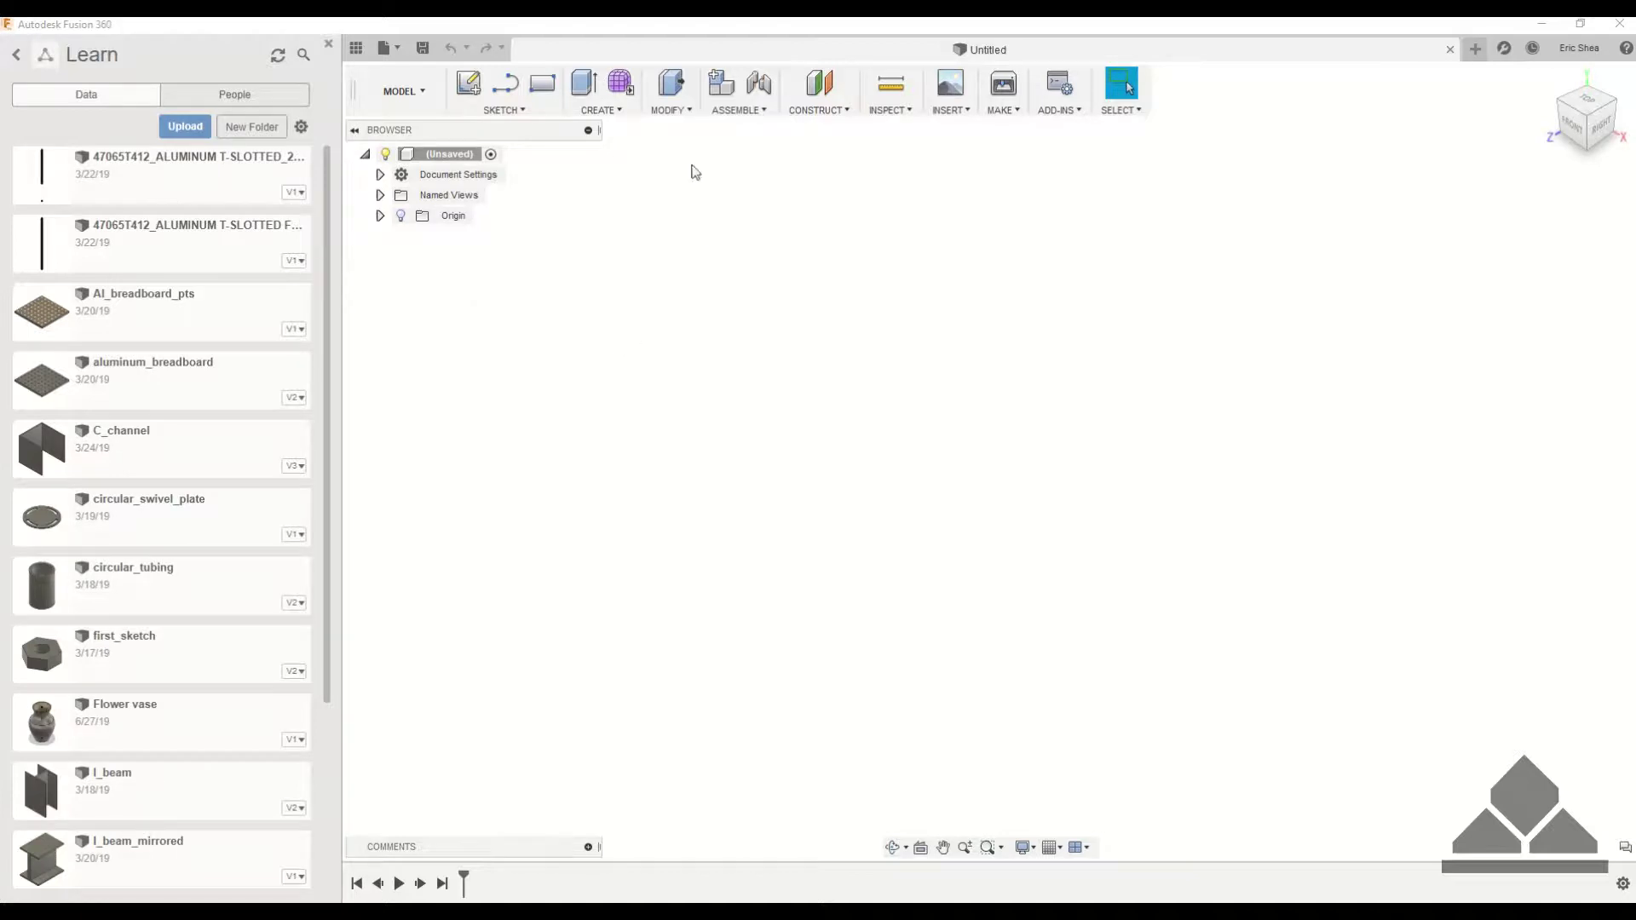
click(617, 109)
click(617, 108)
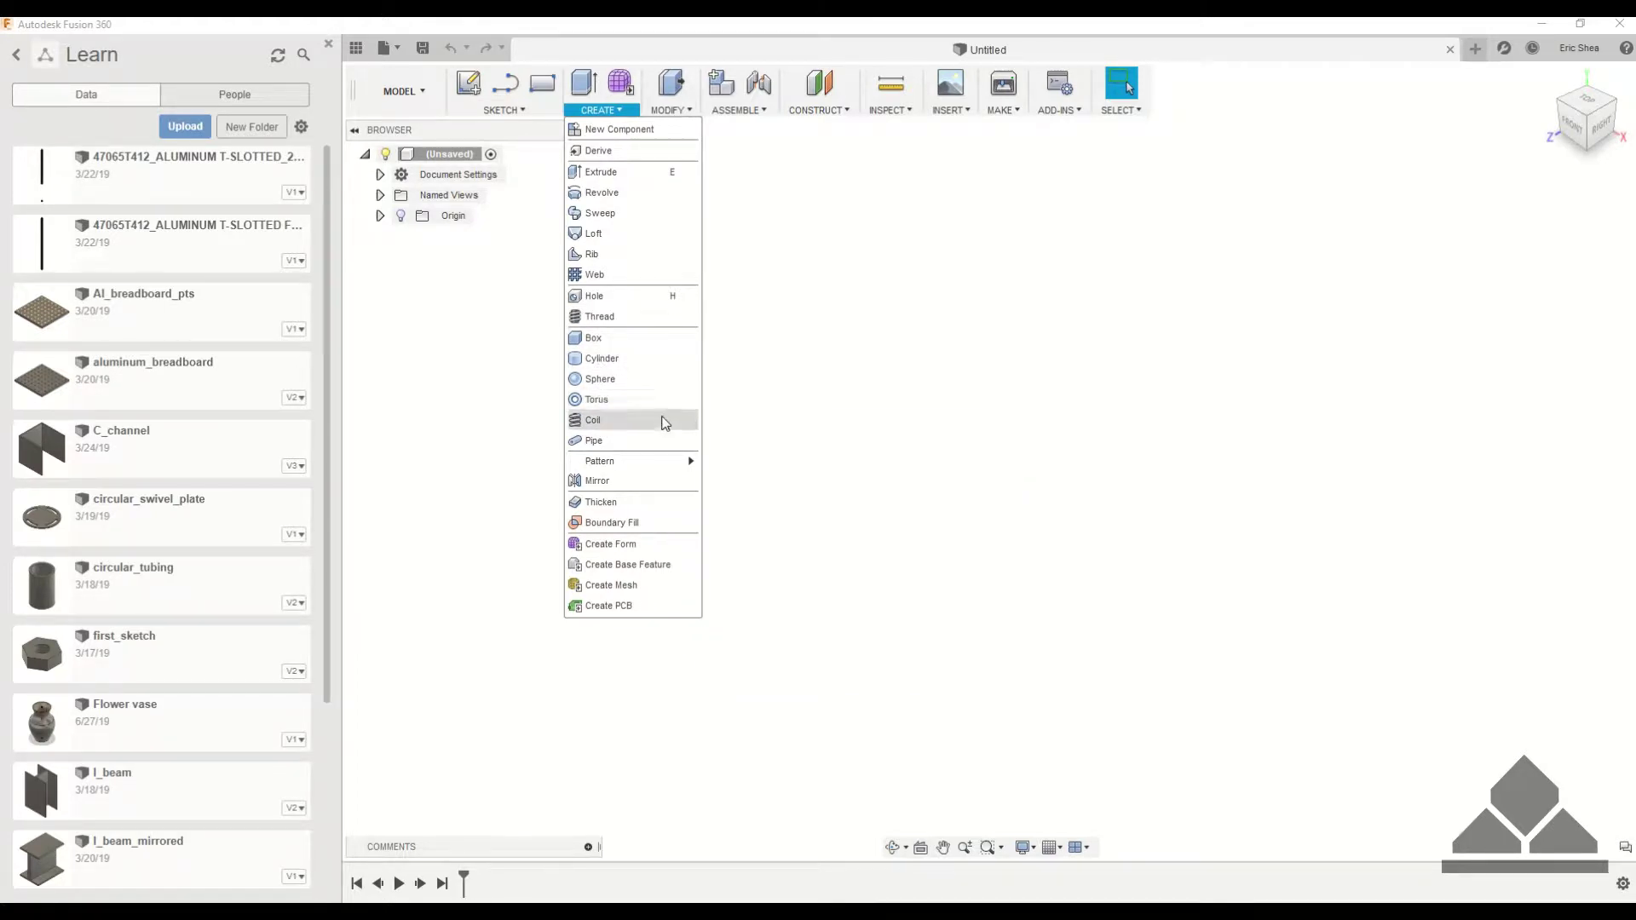
click(508, 328)
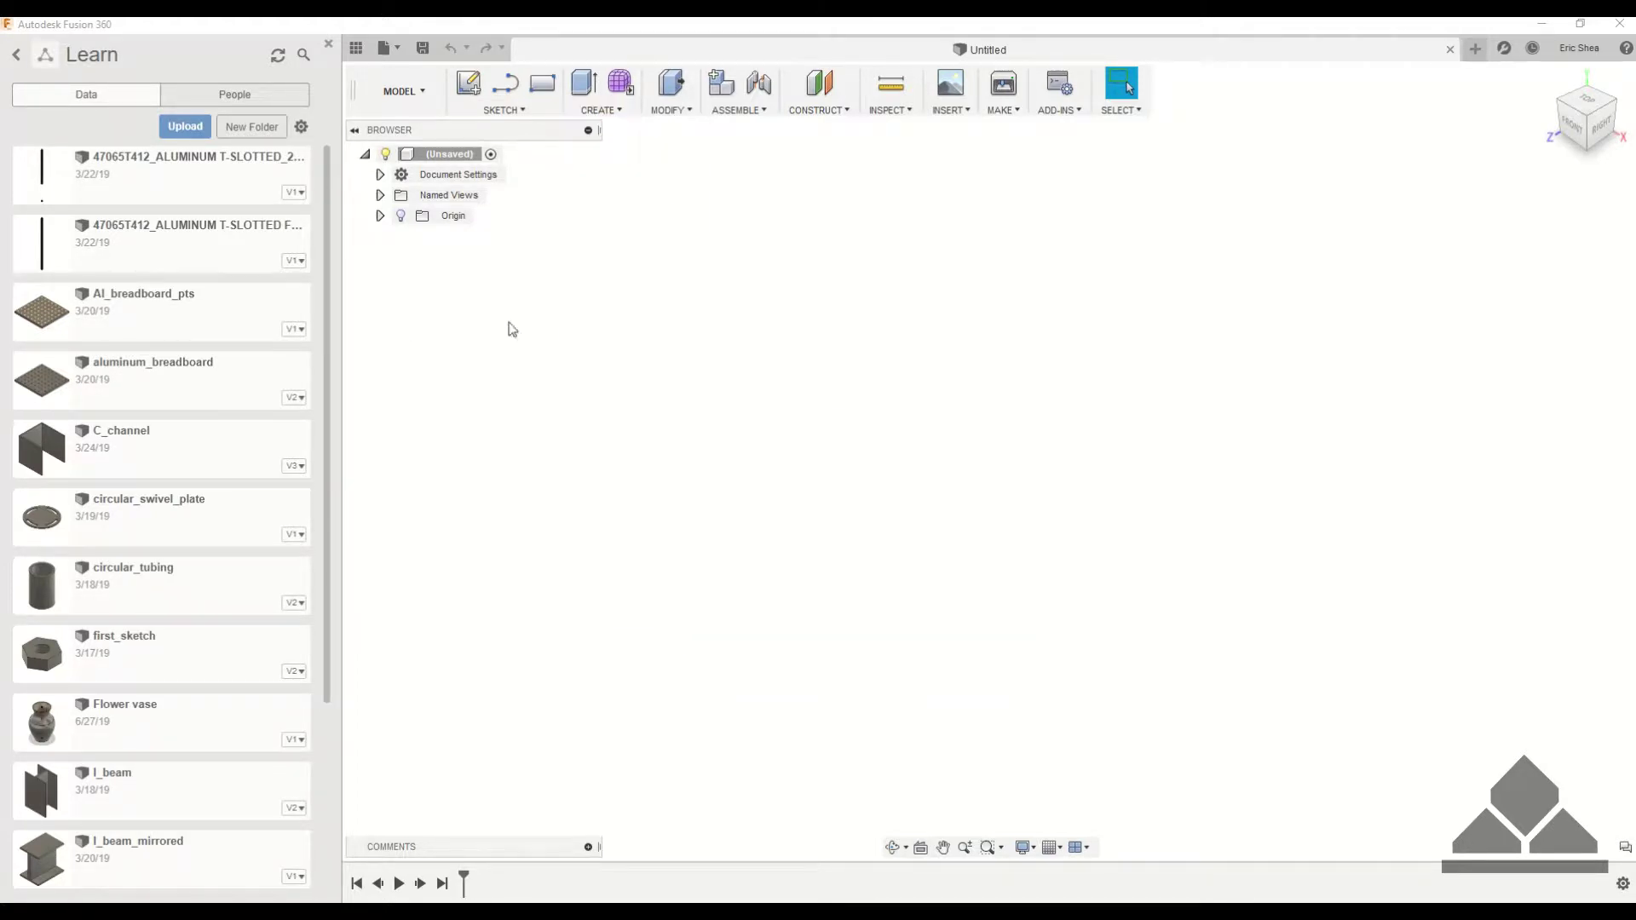
- Open the aluminum_breadboard design from the Learn project
double_click(133, 371)
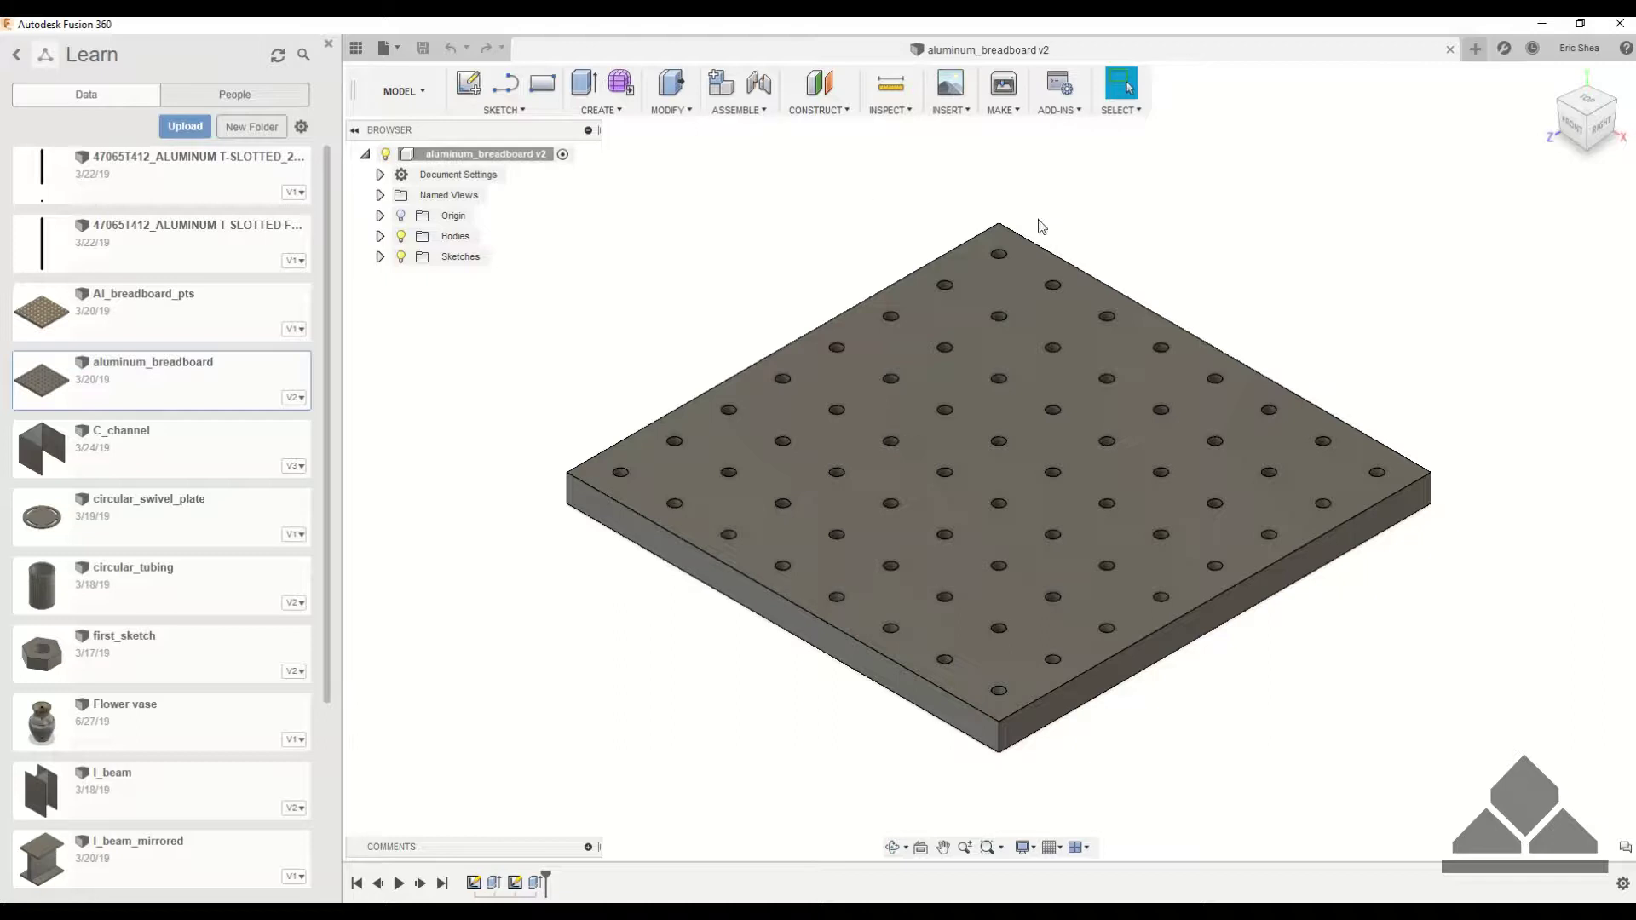
scroll(1041, 228, up, 3)
scroll(1042, 228, up, 4)
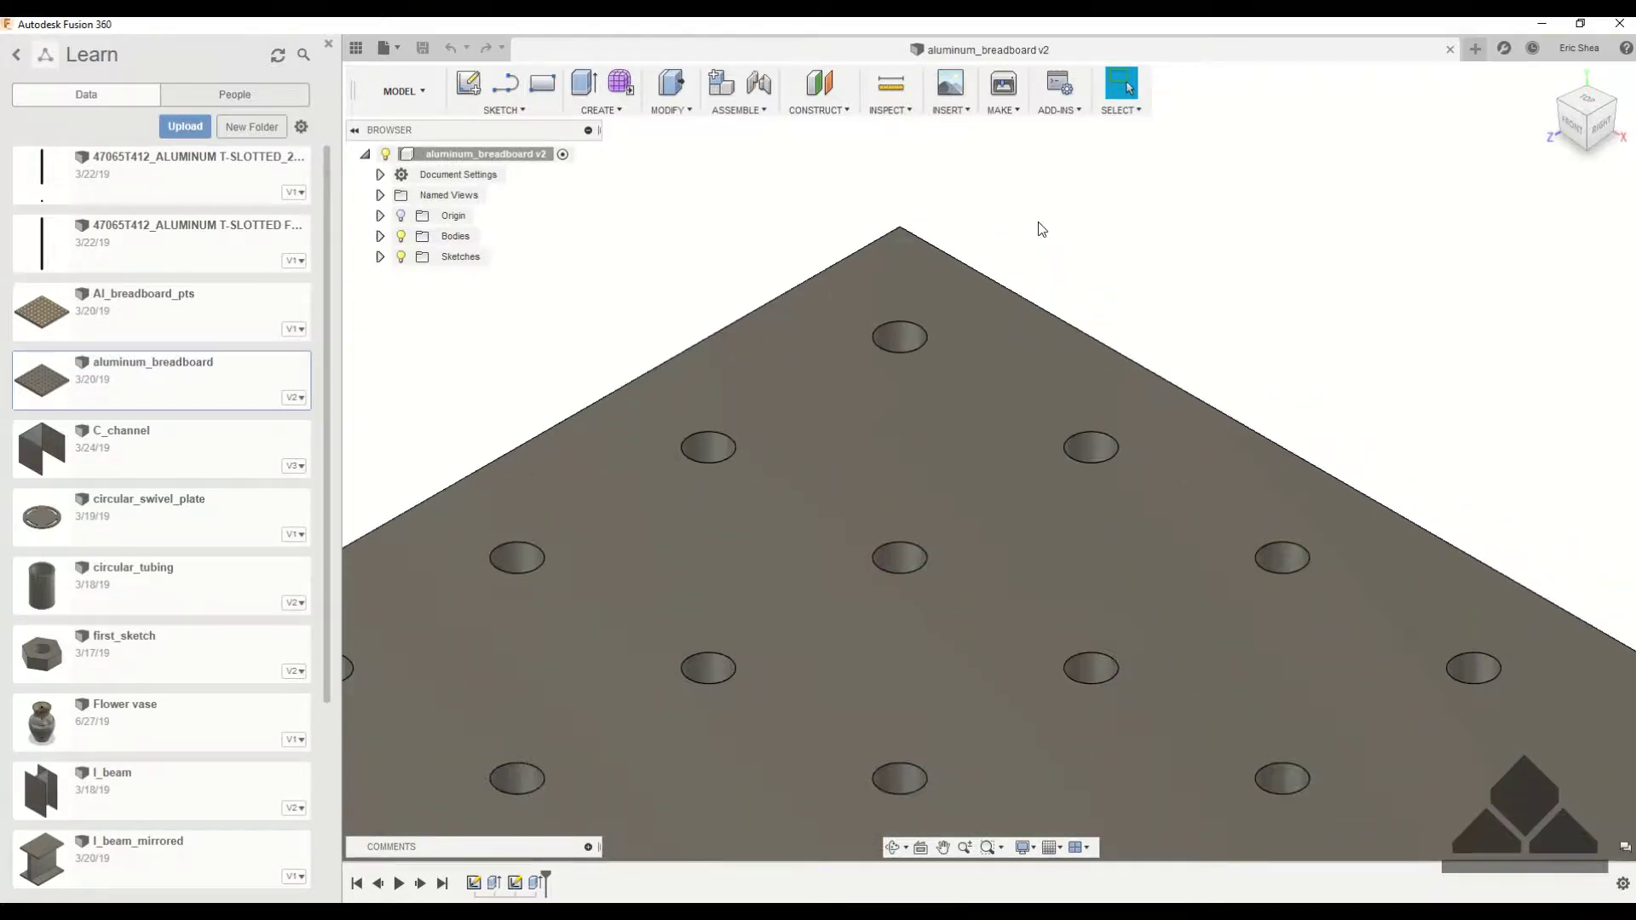
shift+middle_drag(1048, 238, 994, 205)
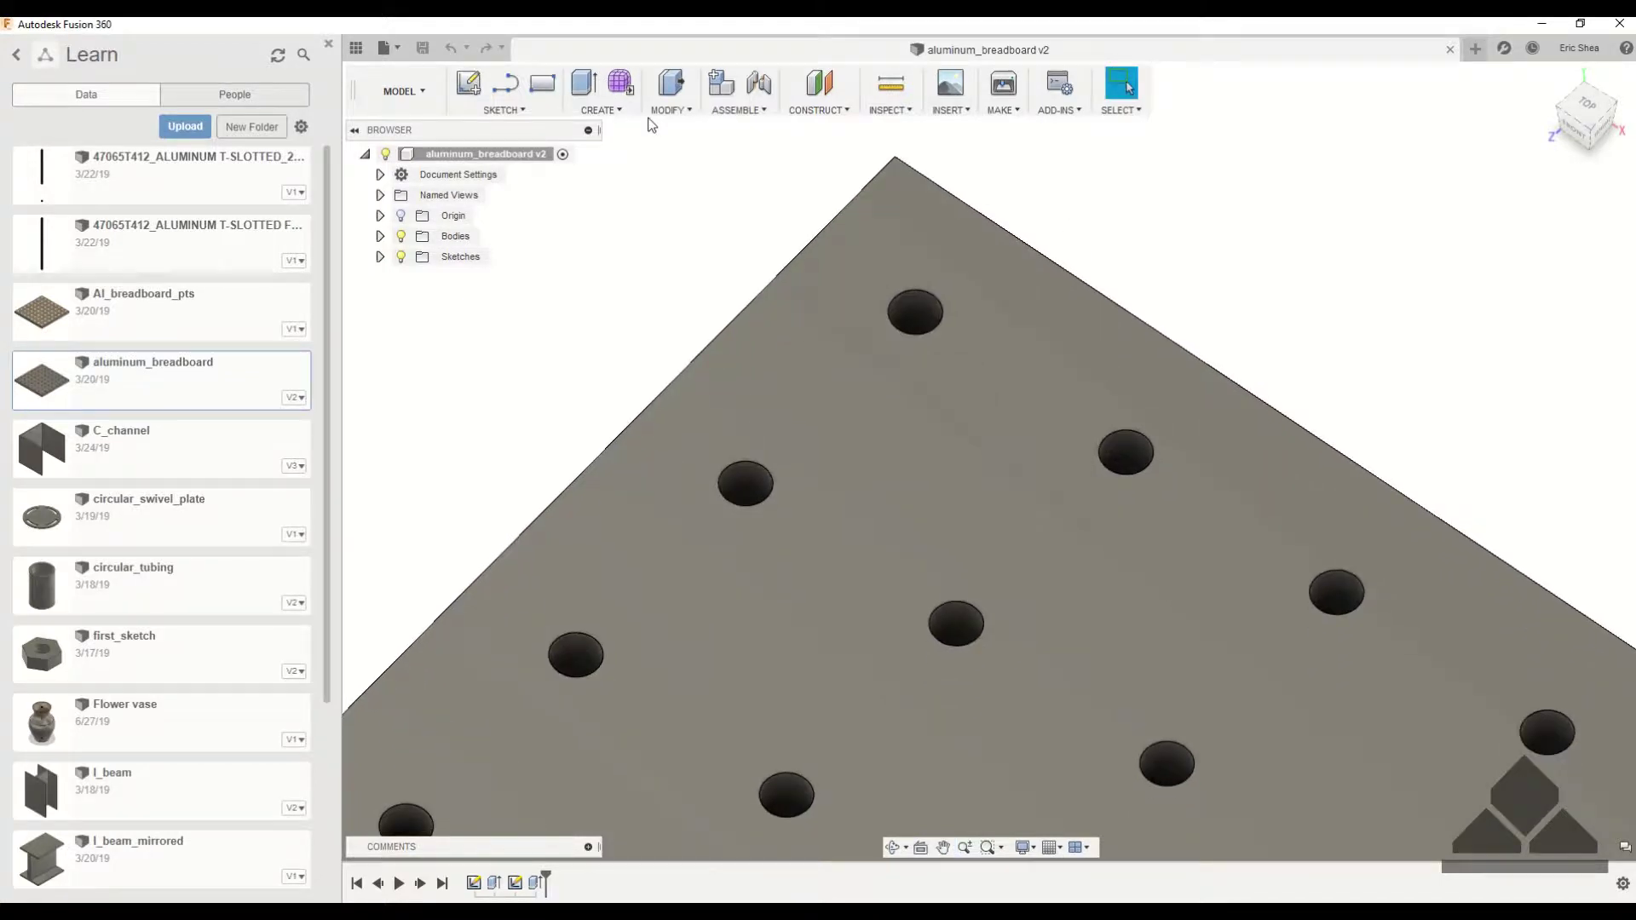
- Start a Thread on the cylindrical face of the breadboard's corner hole, keeping the ANSI Unified Screw Threads type
click(617, 111)
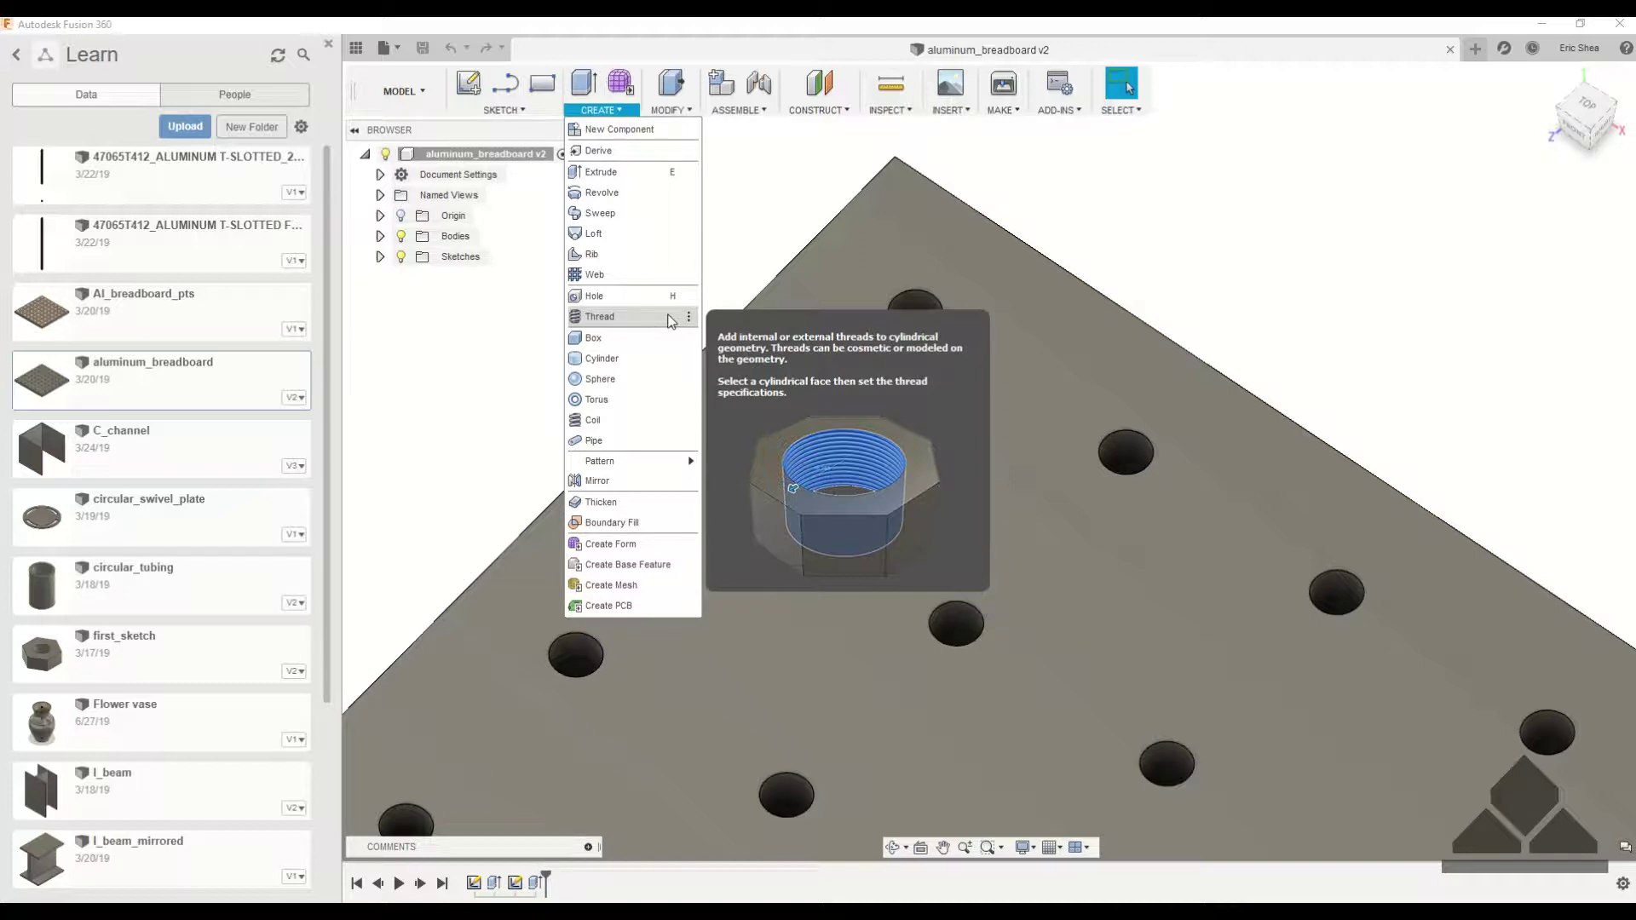
click(601, 317)
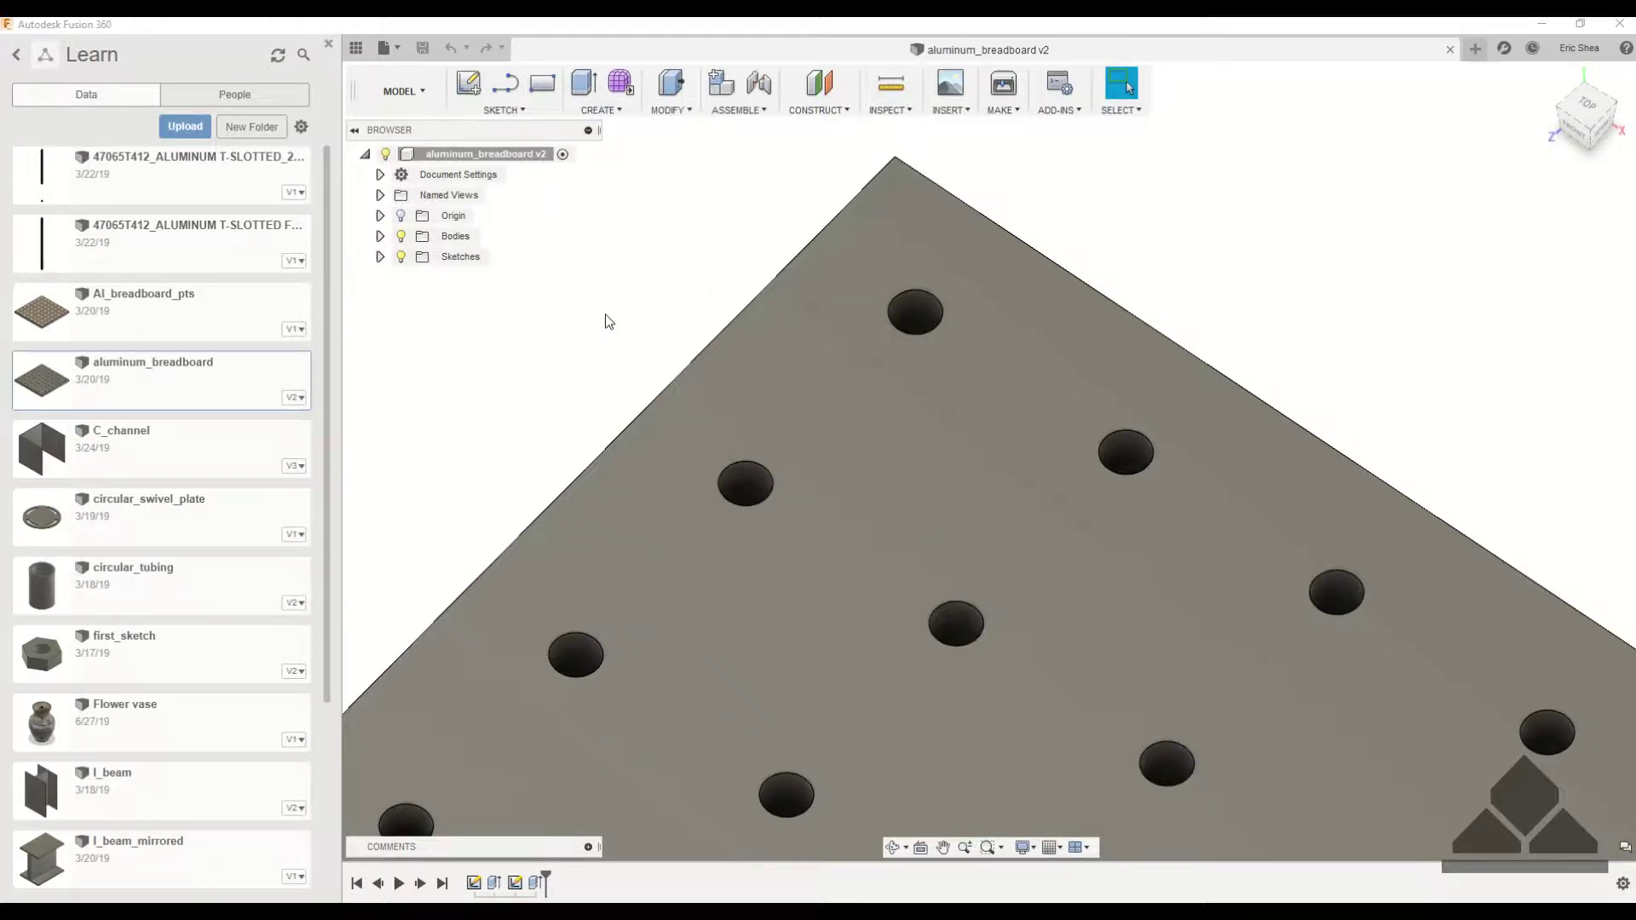
click(909, 317)
click(1585, 333)
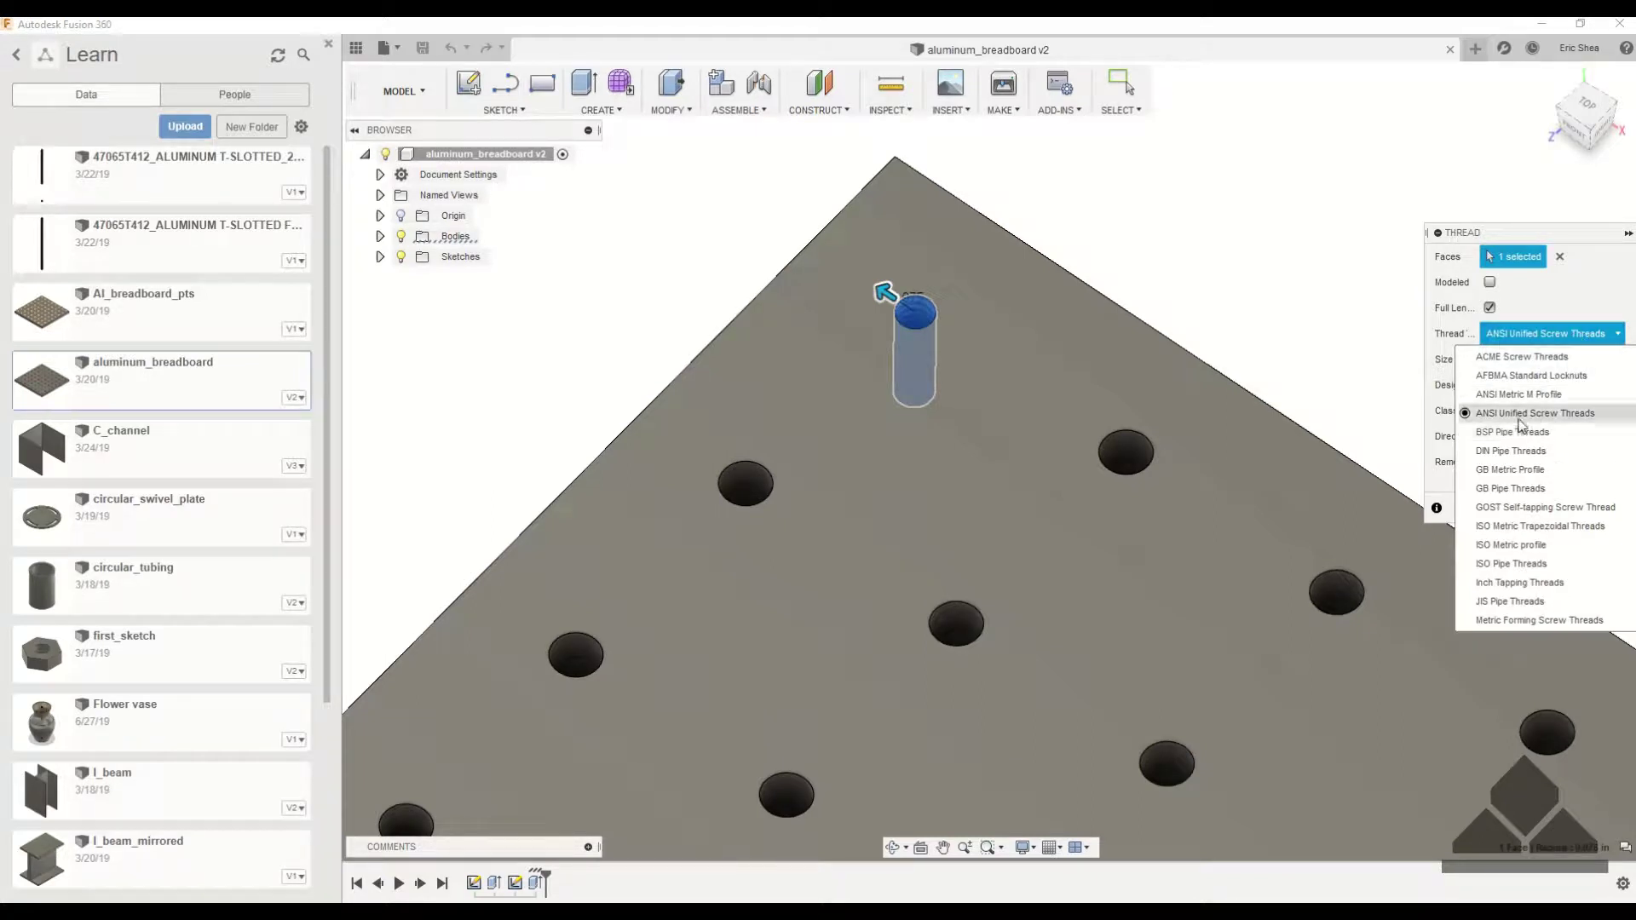
click(1582, 286)
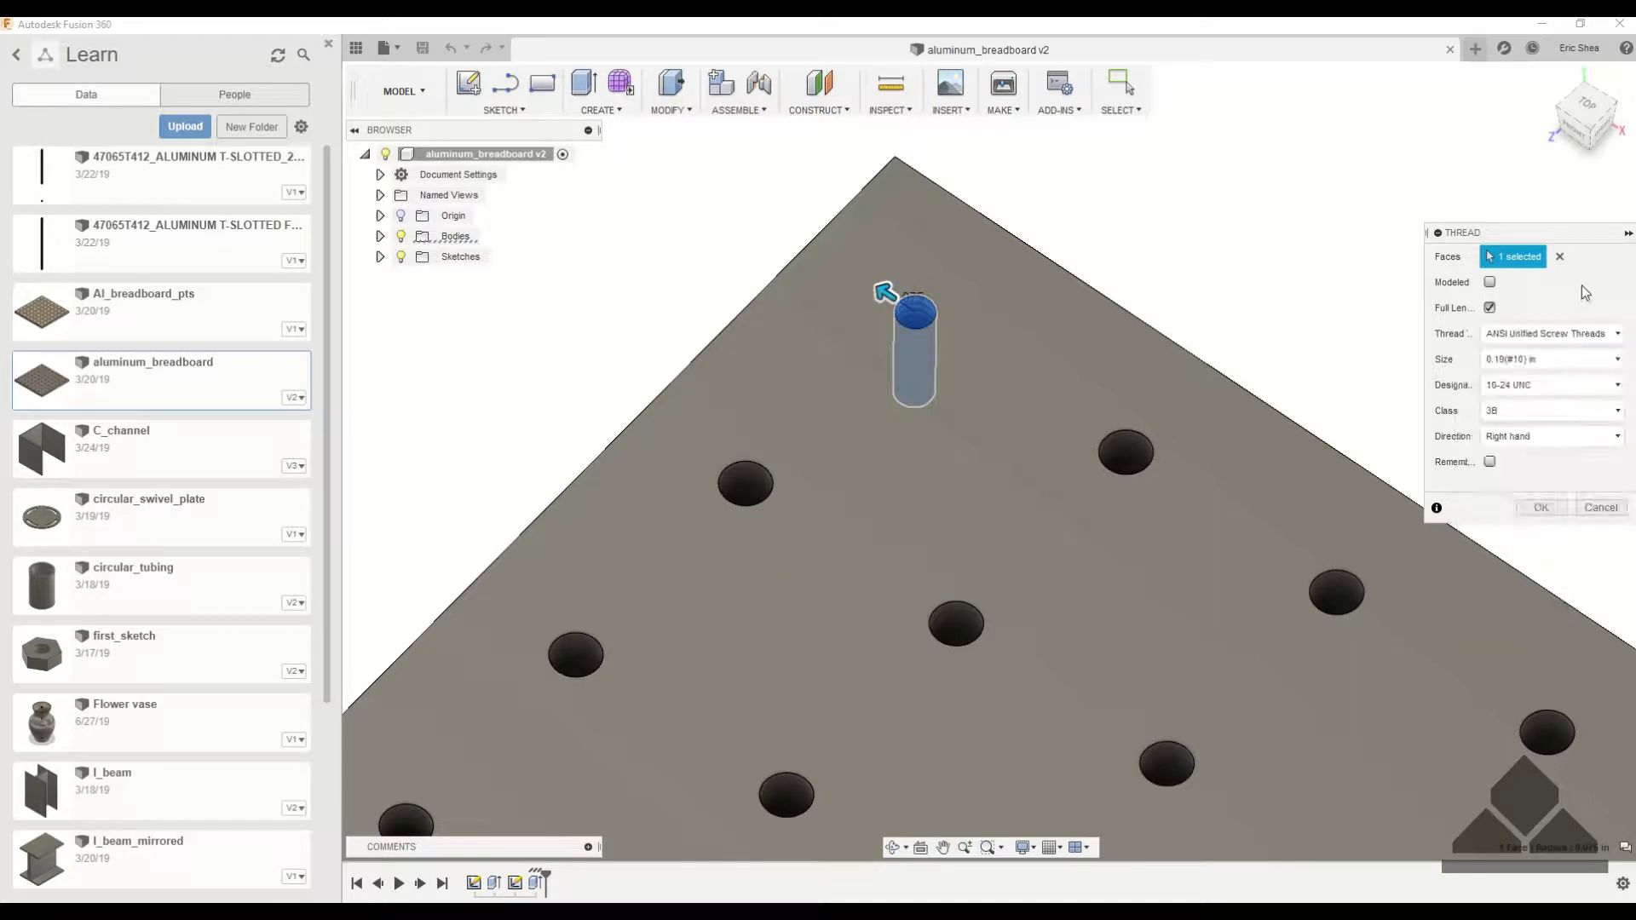
- Set the corner hole's thread size to 0.25 in with the 1/4-20 UNC designation
click(1505, 362)
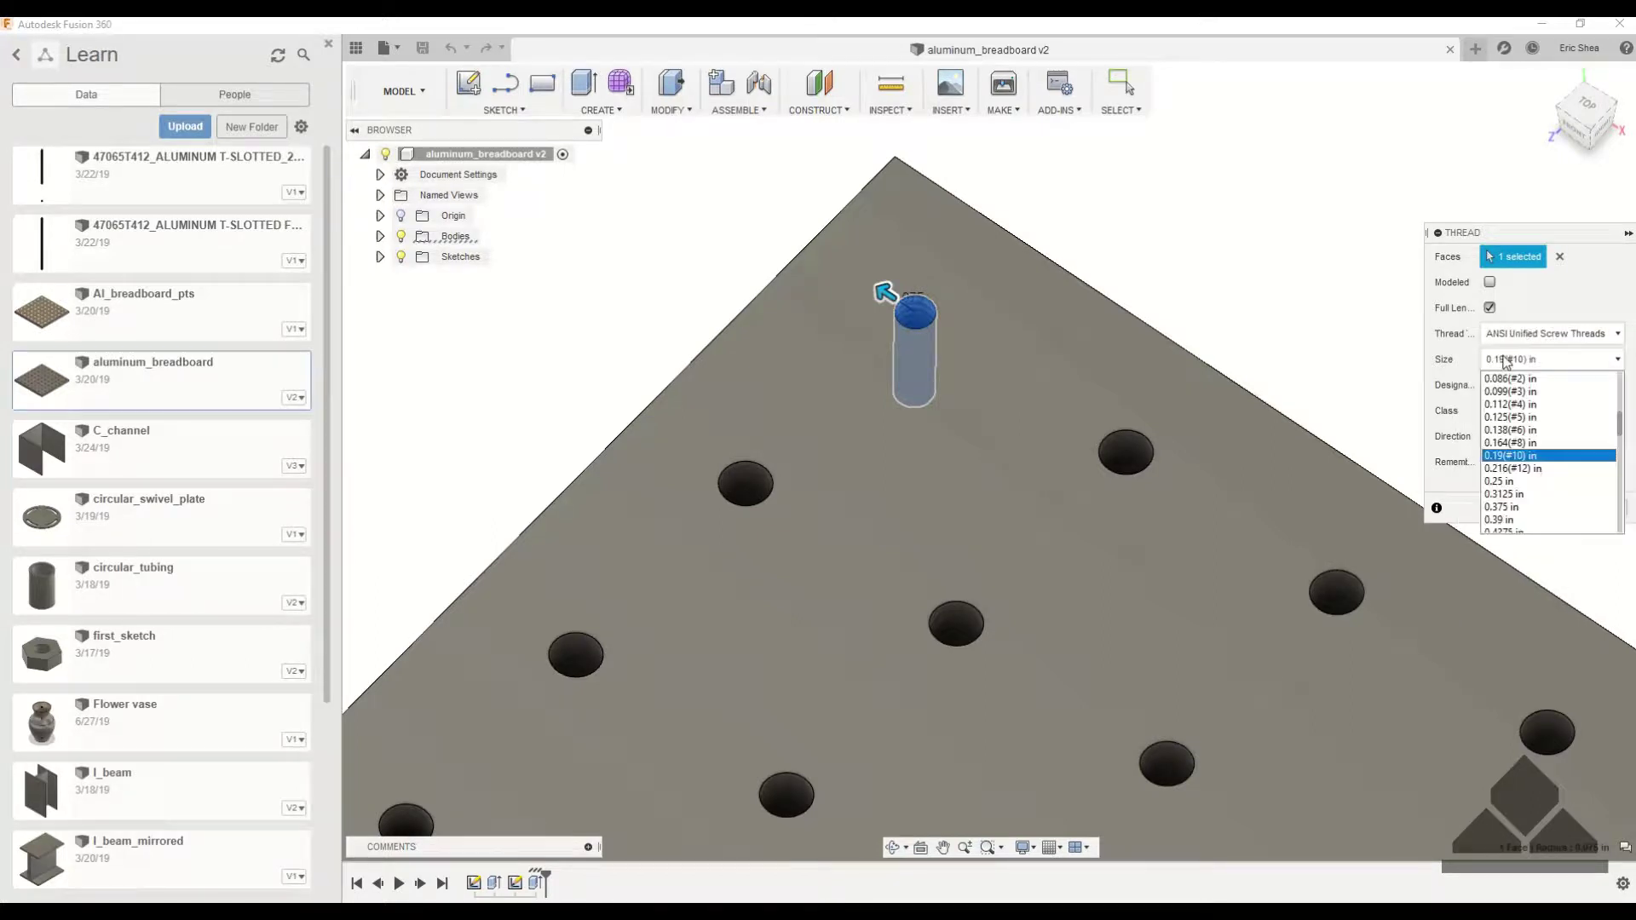
scroll(1543, 426, down, 2)
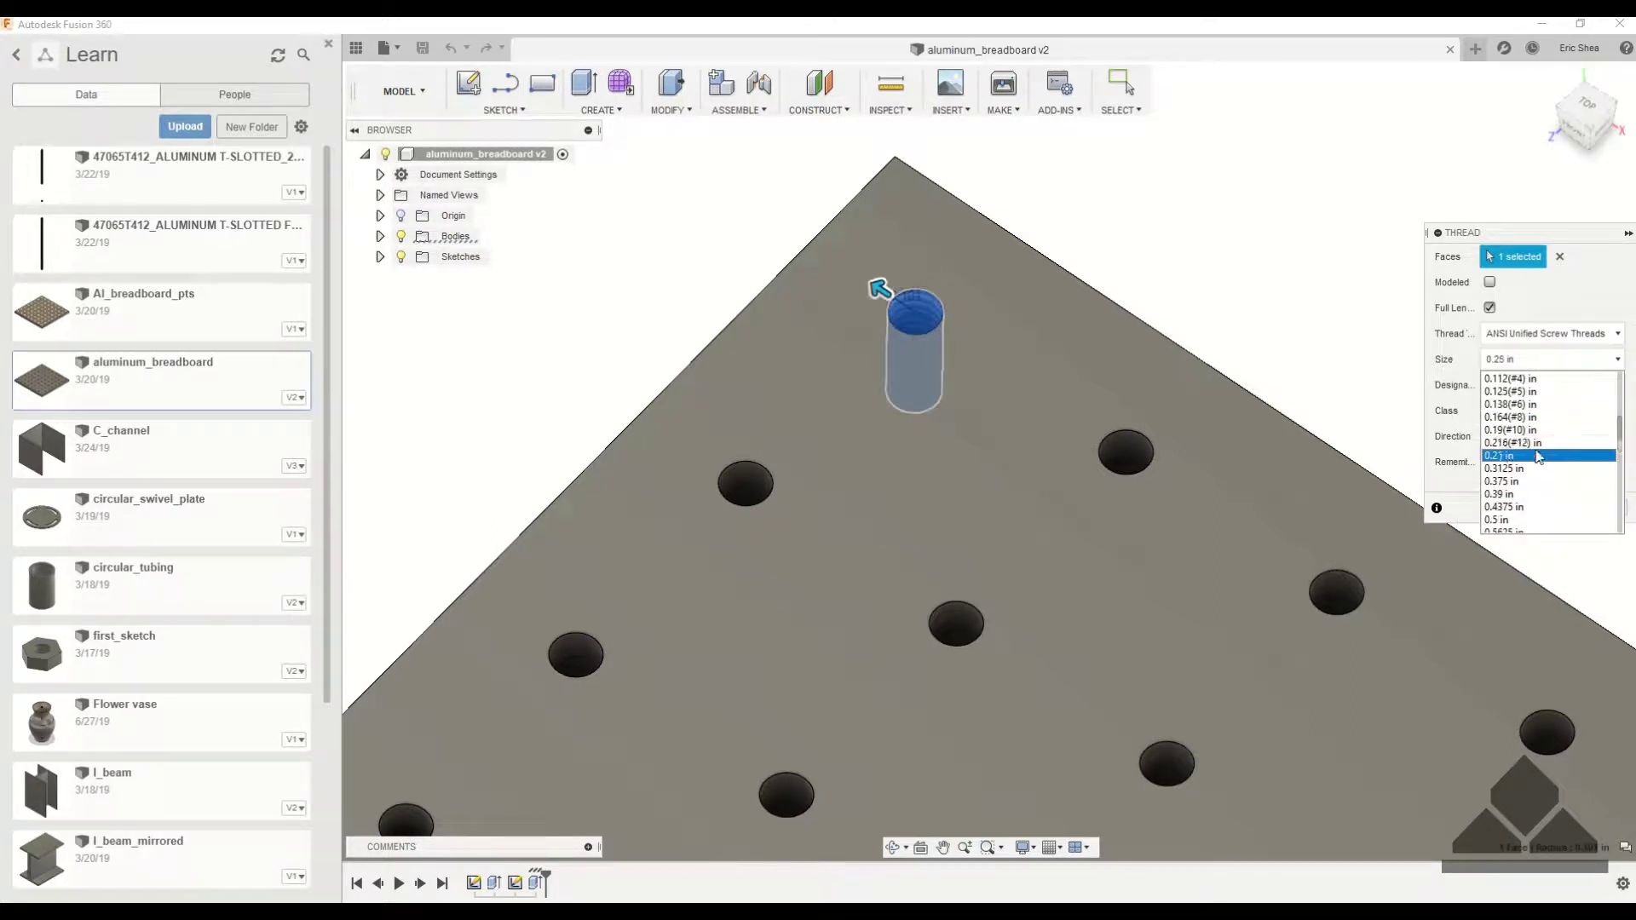
click(1535, 458)
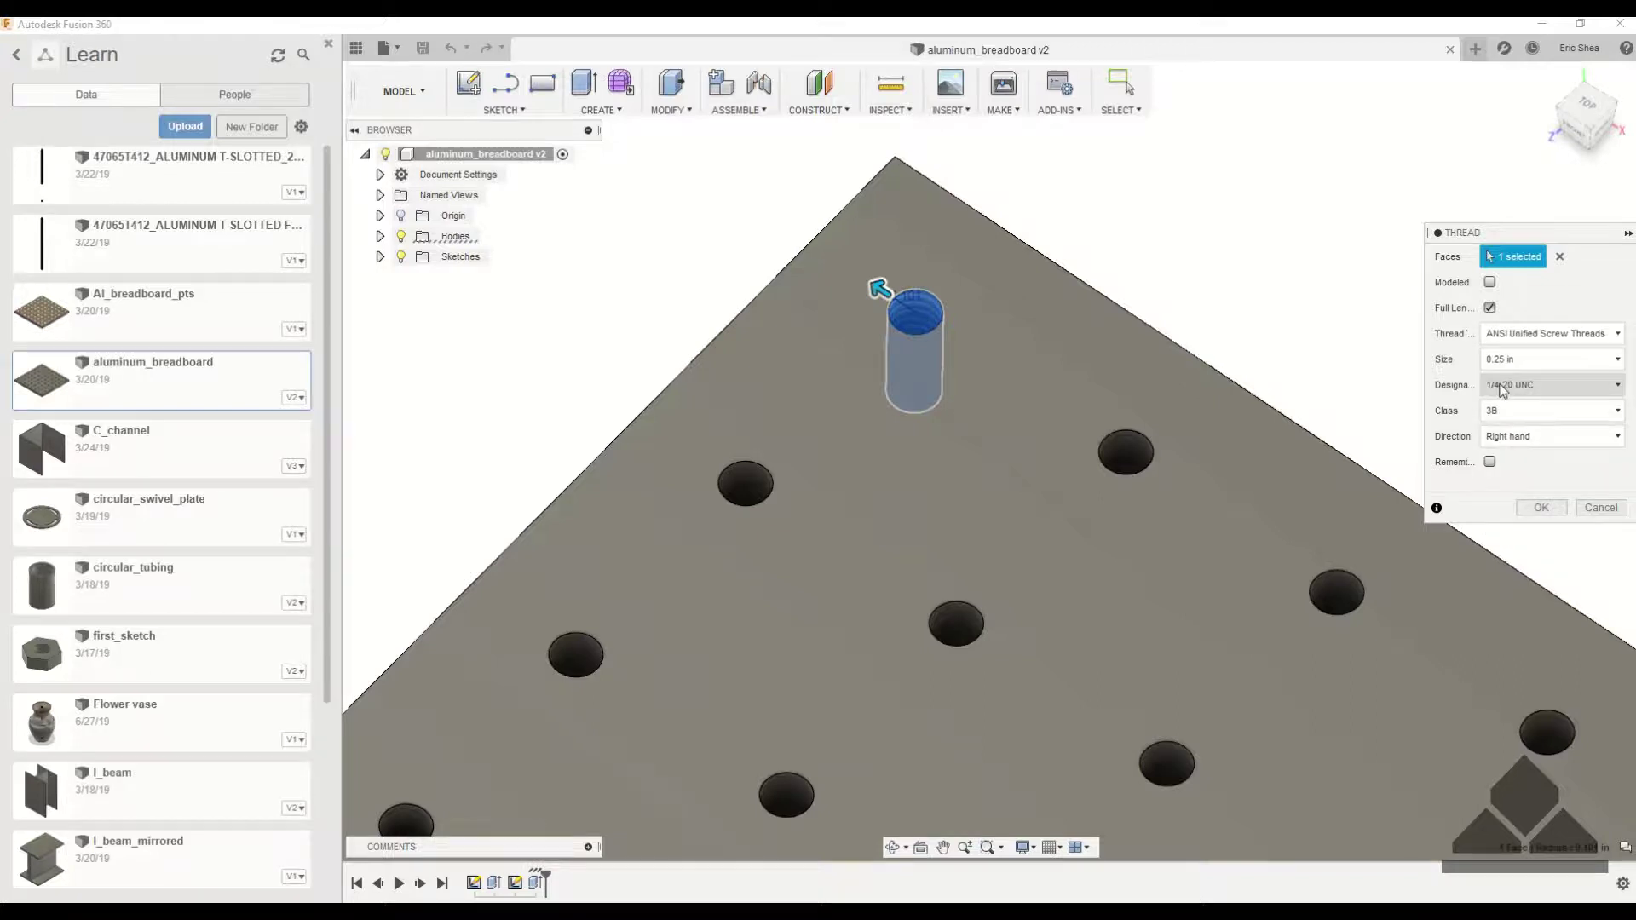
click(1521, 385)
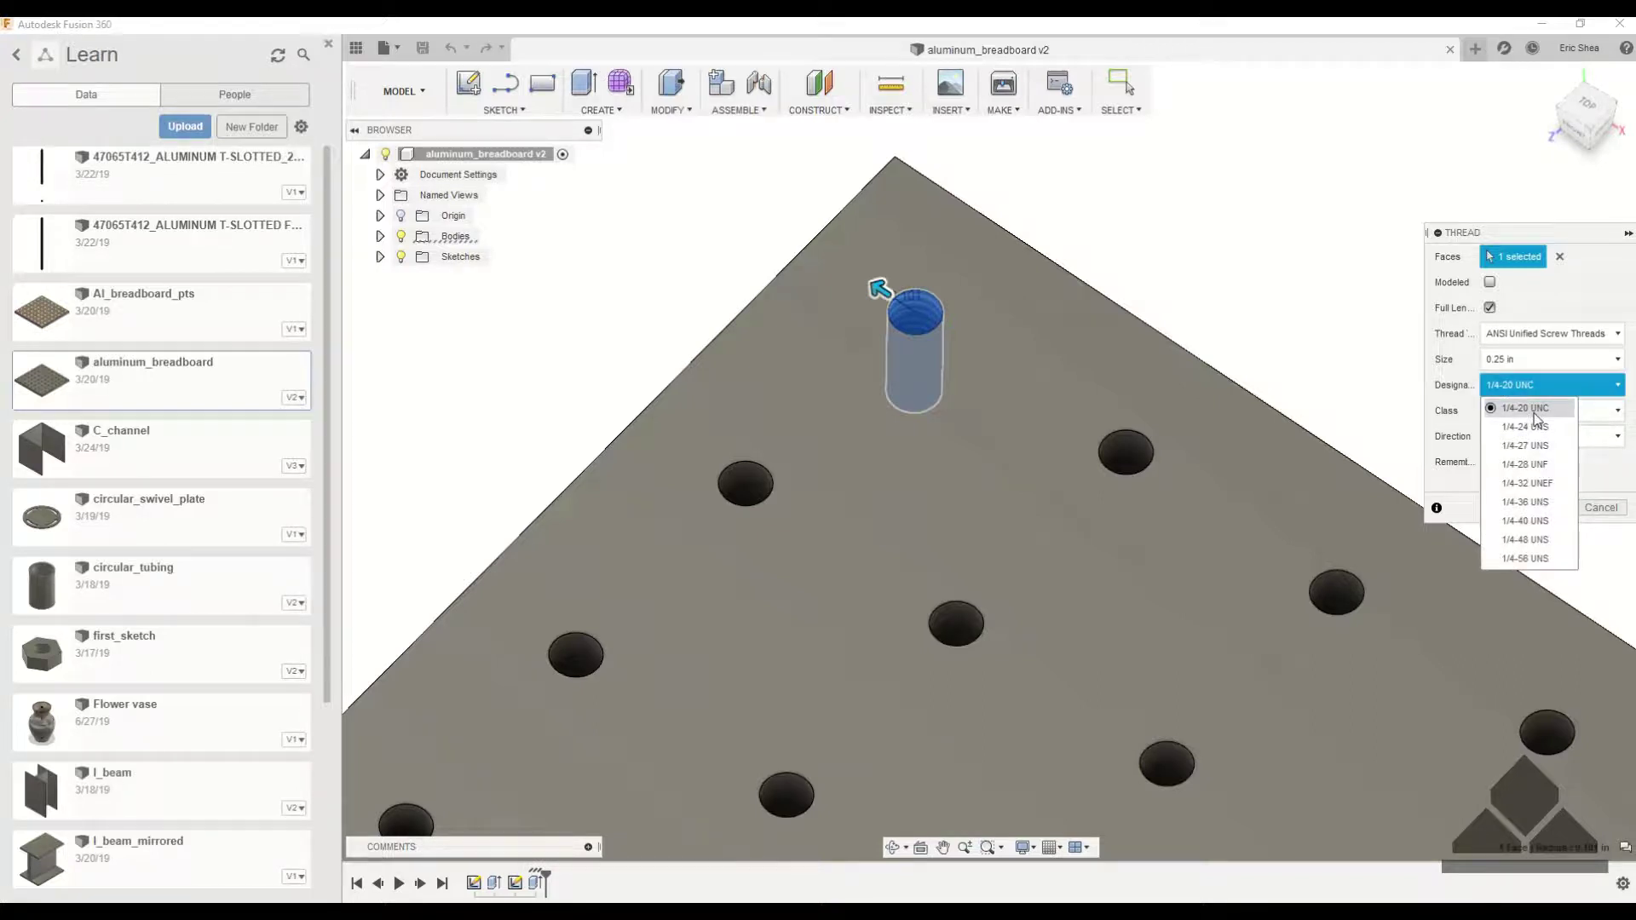
click(1534, 409)
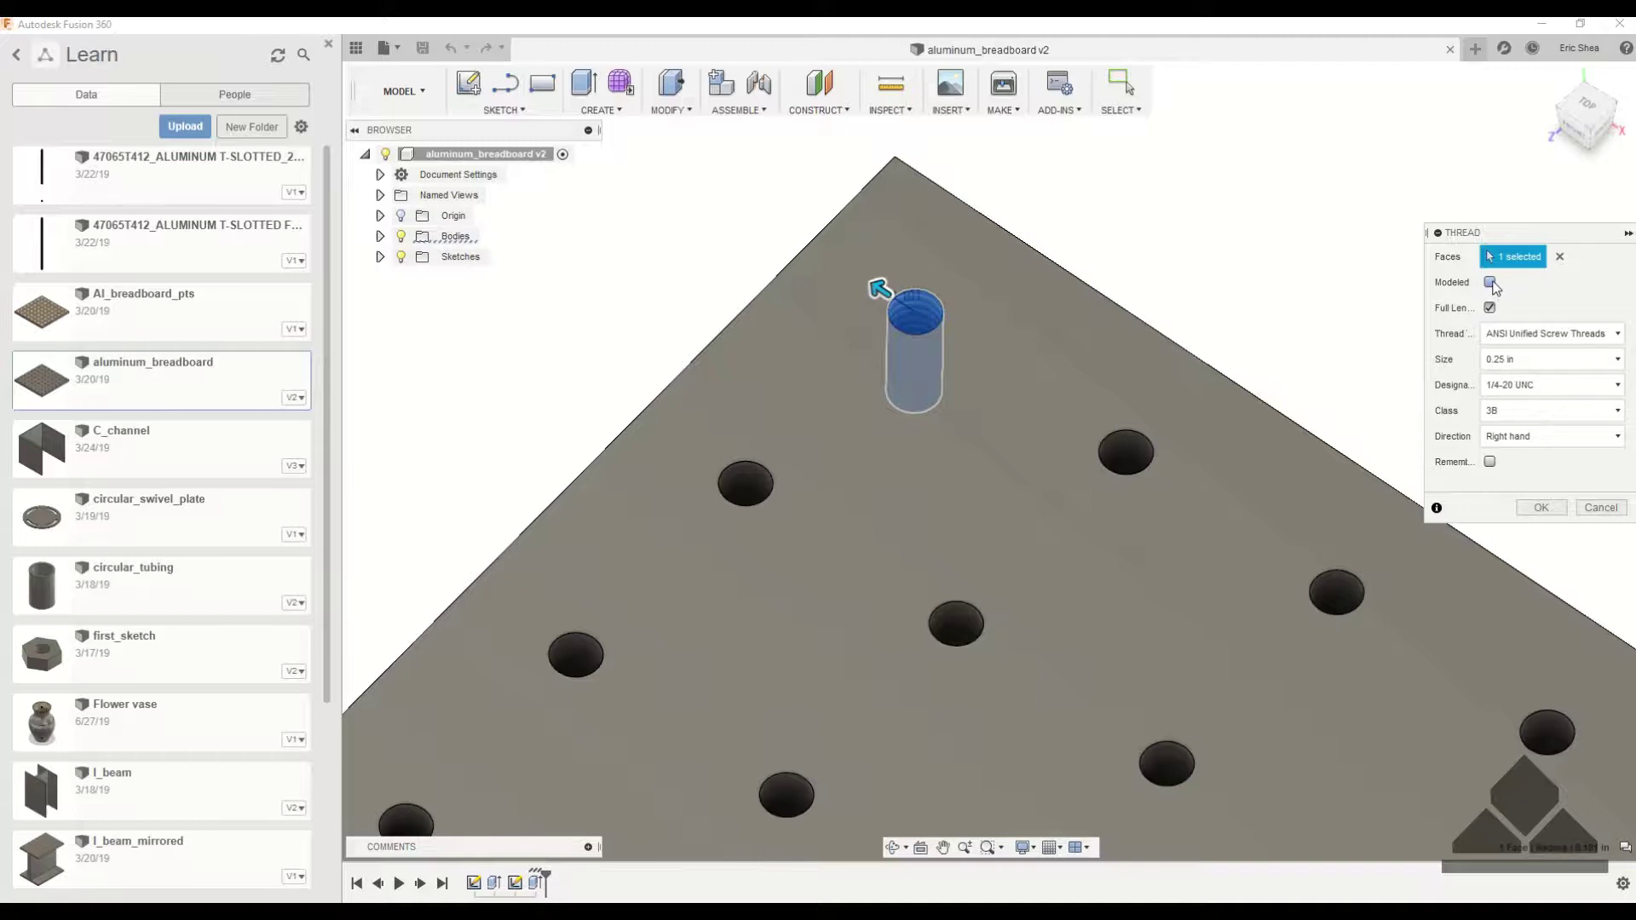
- Make the corner hole's thread modeled geometry and create it over the full length
scroll(959, 303, up, 5)
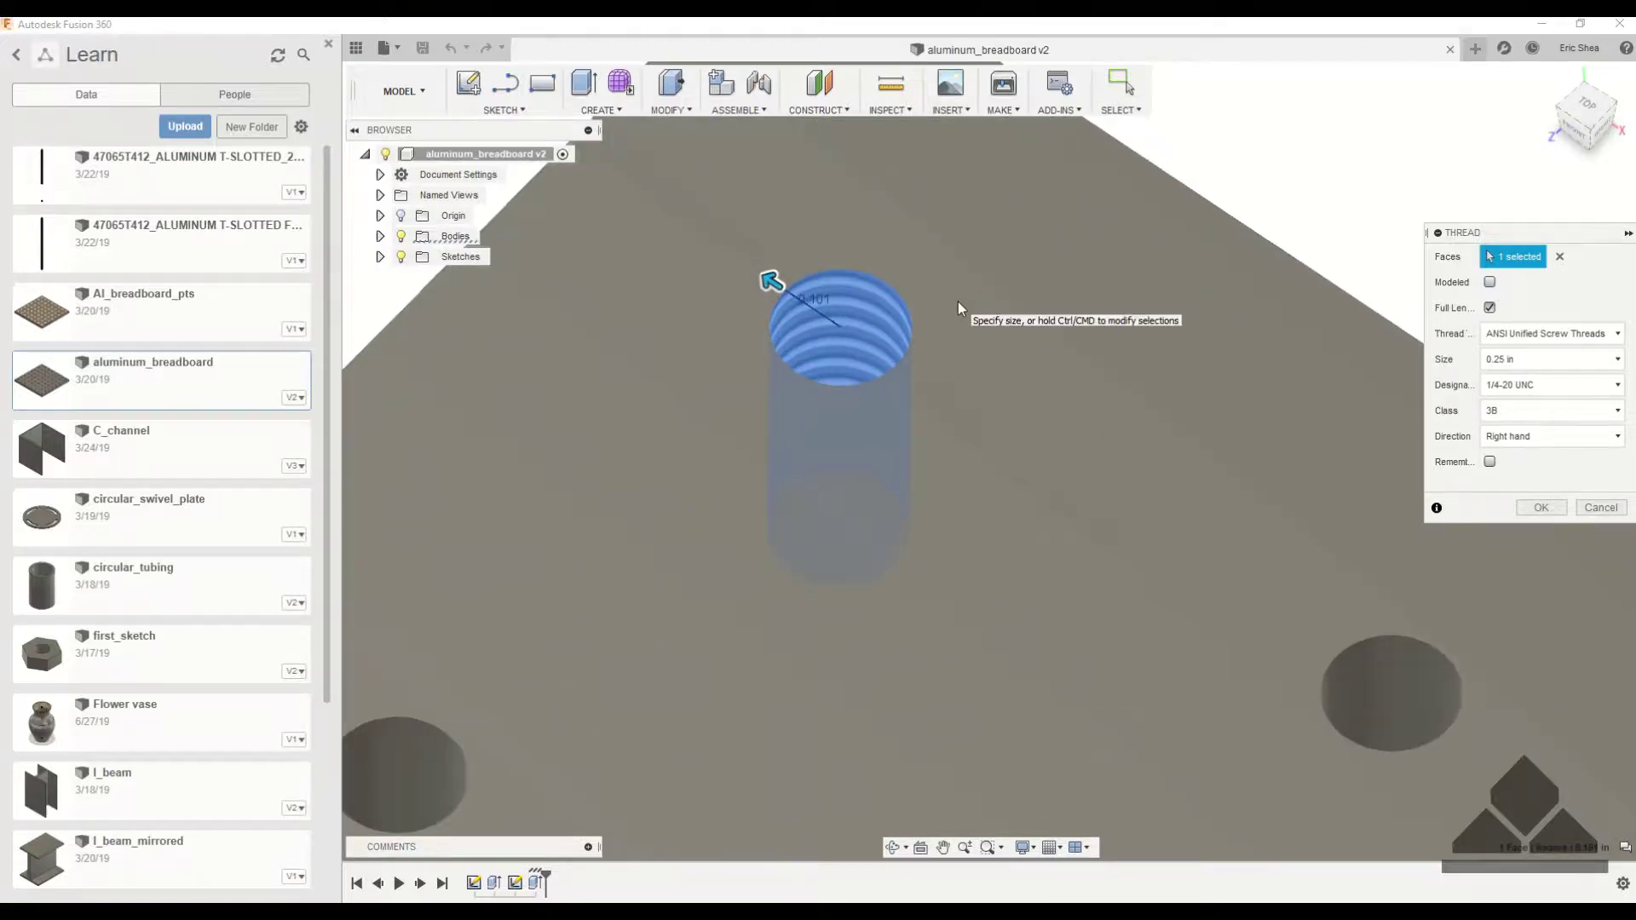
shift+middle_drag(952, 302, 954, 328)
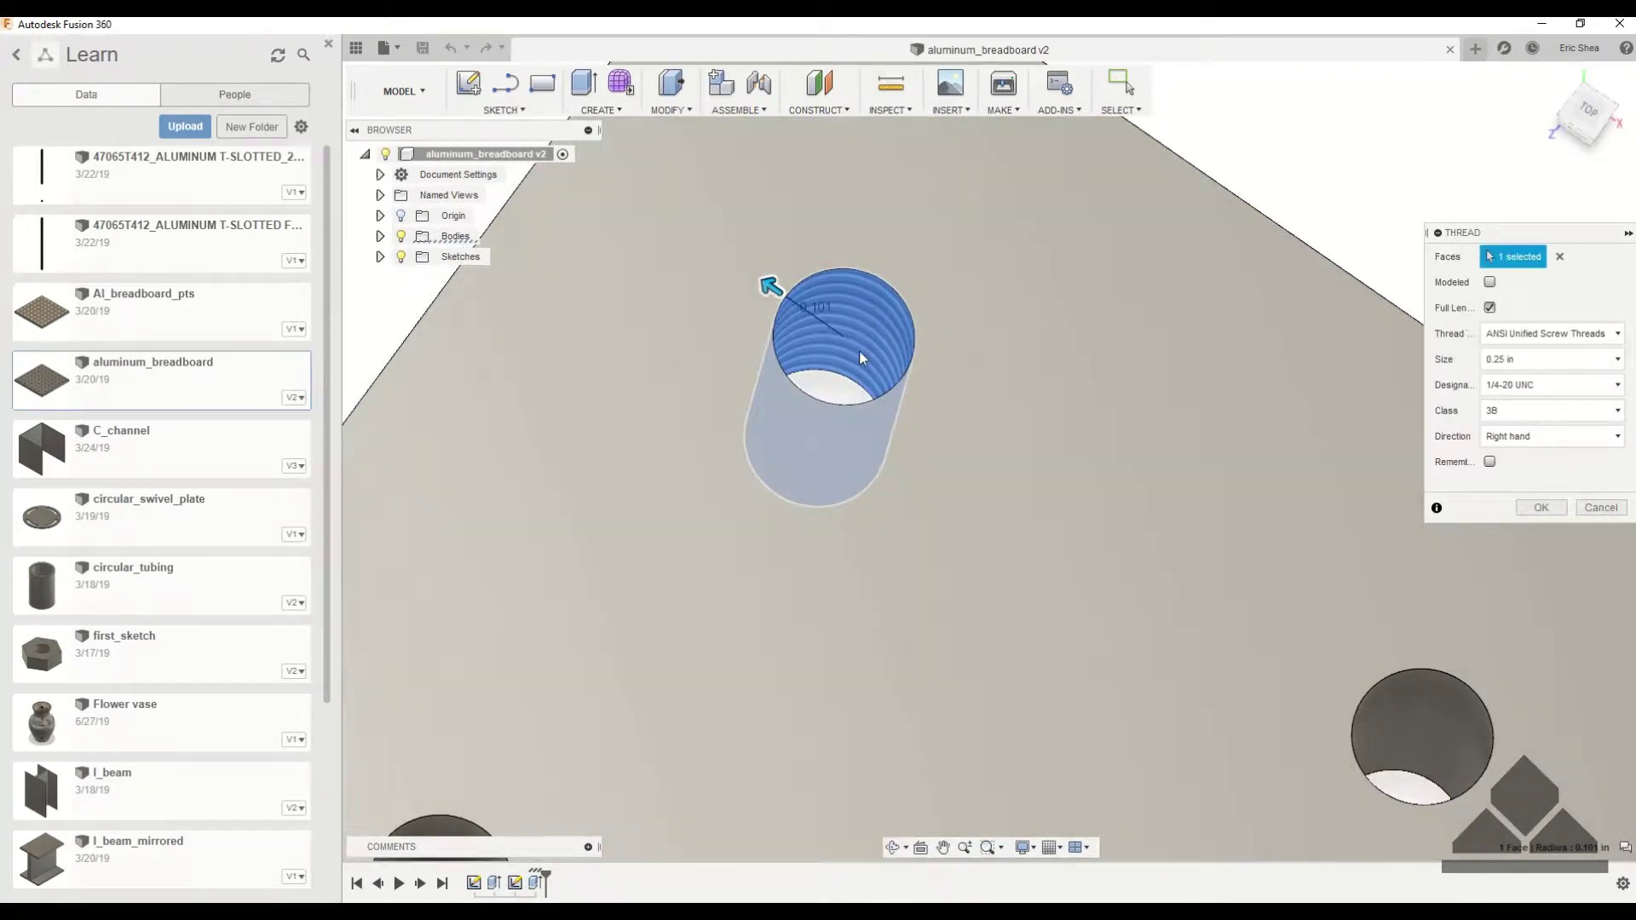
click(1490, 282)
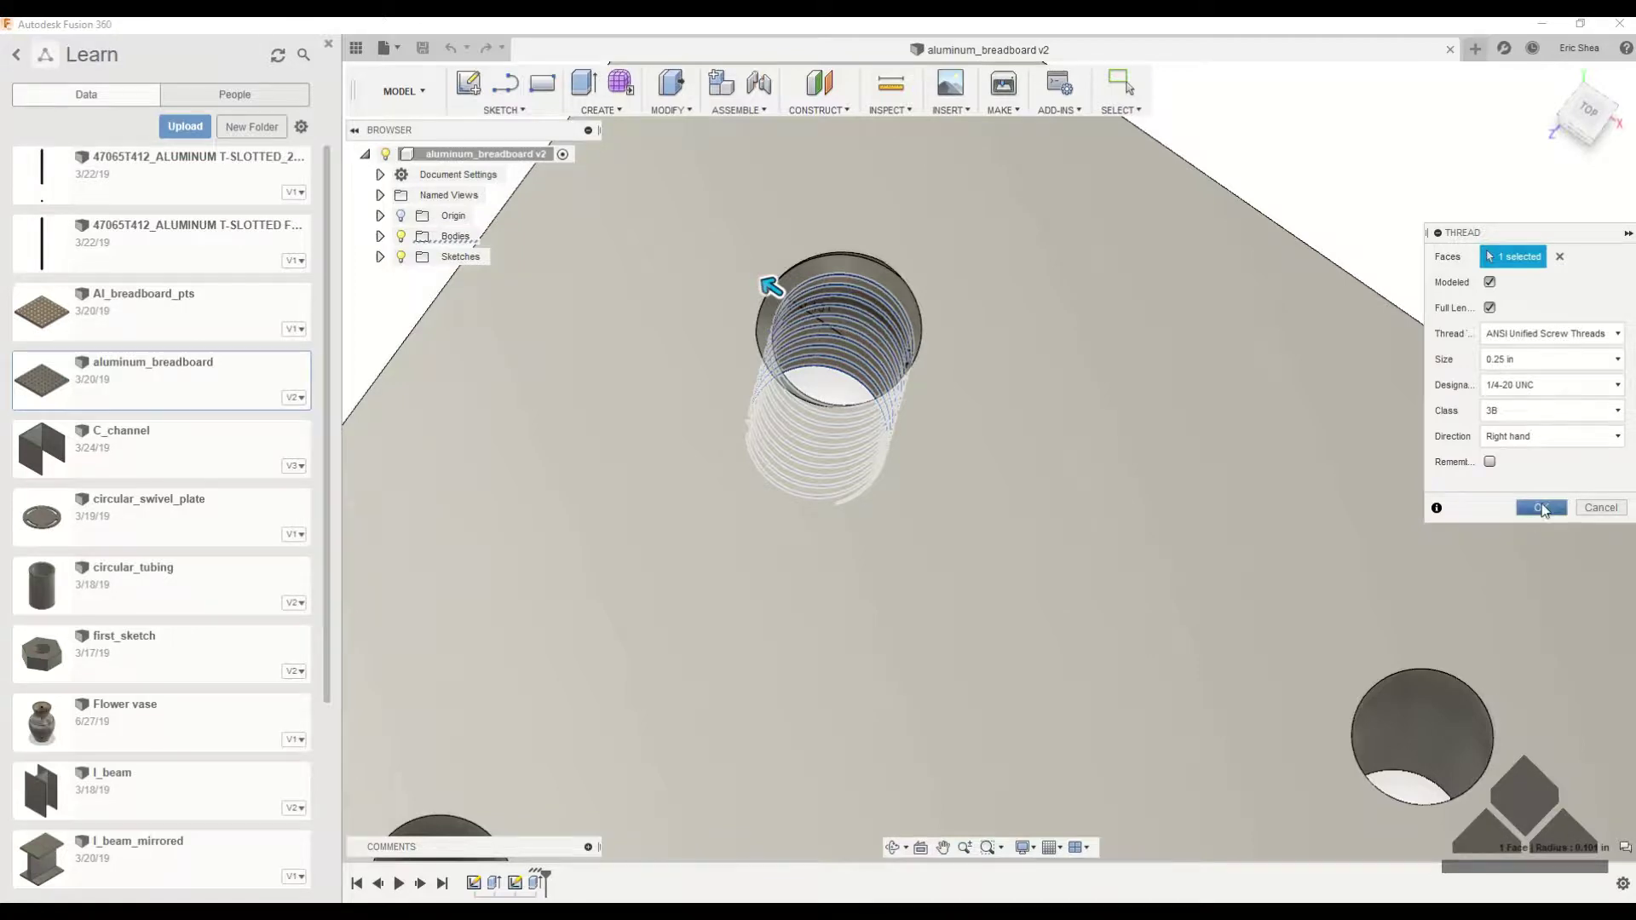
click(1543, 508)
shift+middle_drag(1062, 315, 1089, 176)
scroll(1061, 335, down, 10)
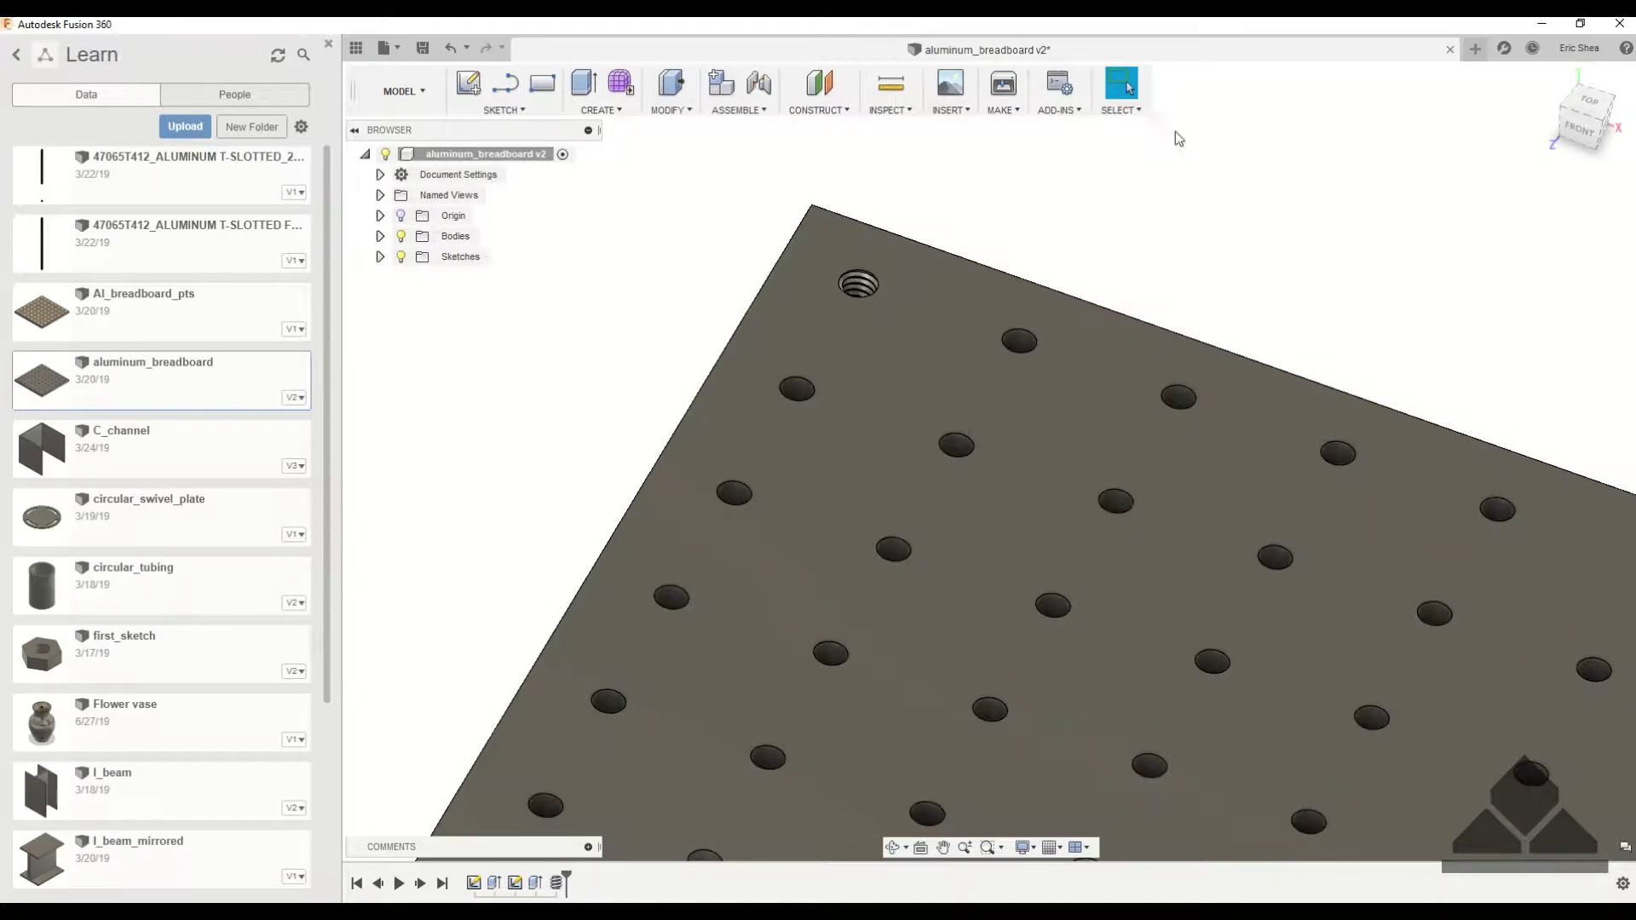
- Create a new design and open a sketch on the horizontal origin plane, leaving the circle command without drawing
click(1475, 49)
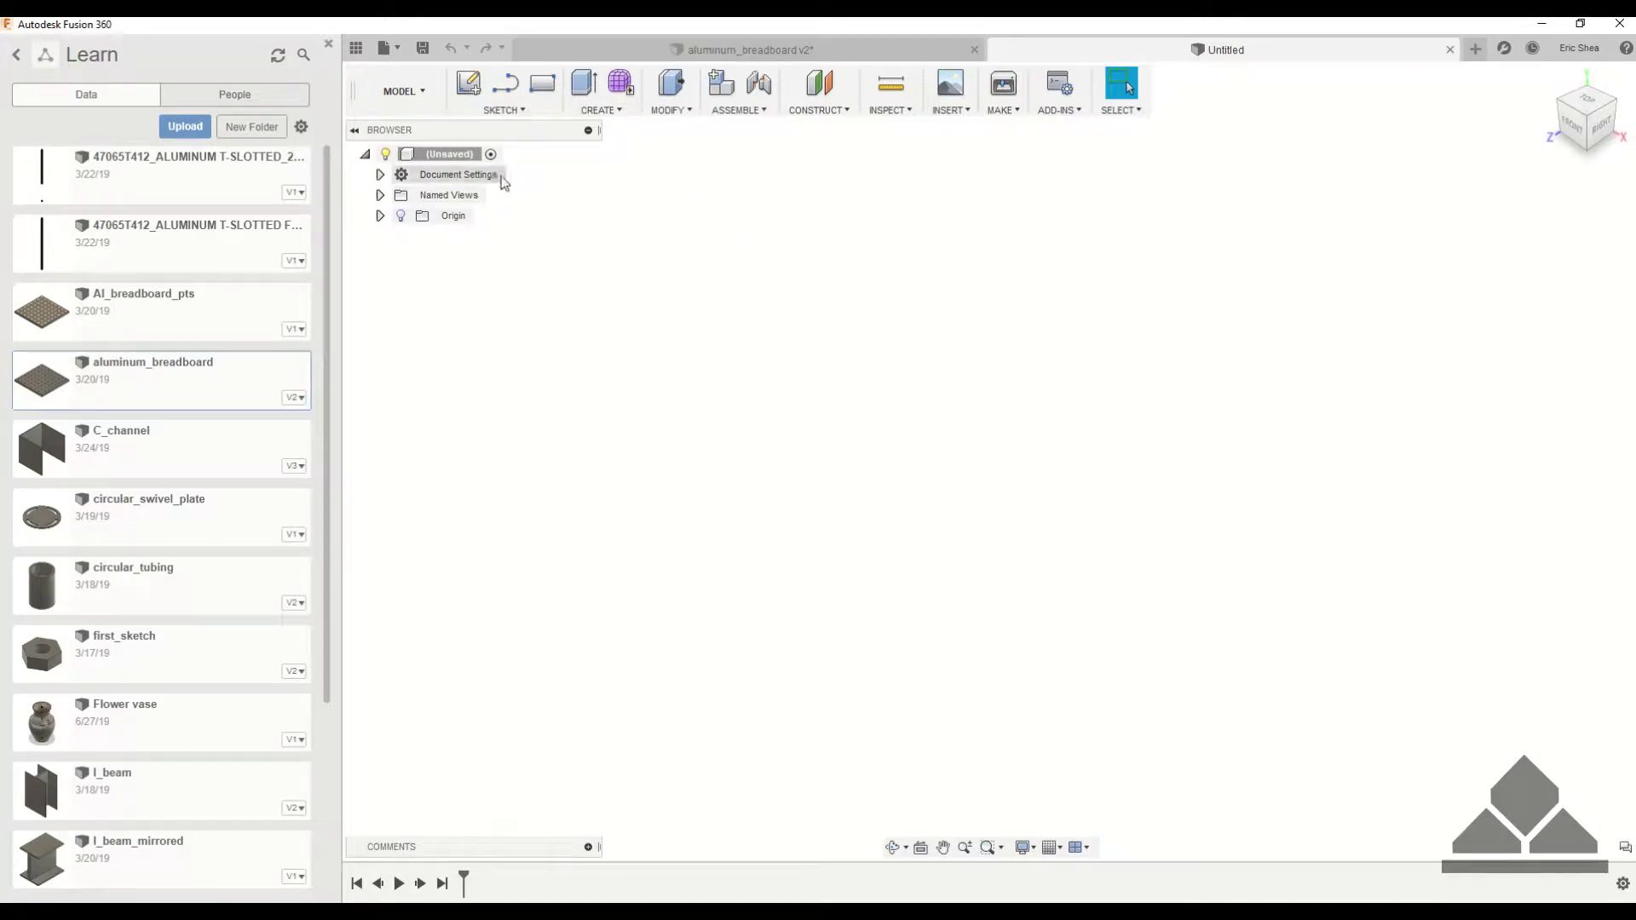
click(514, 111)
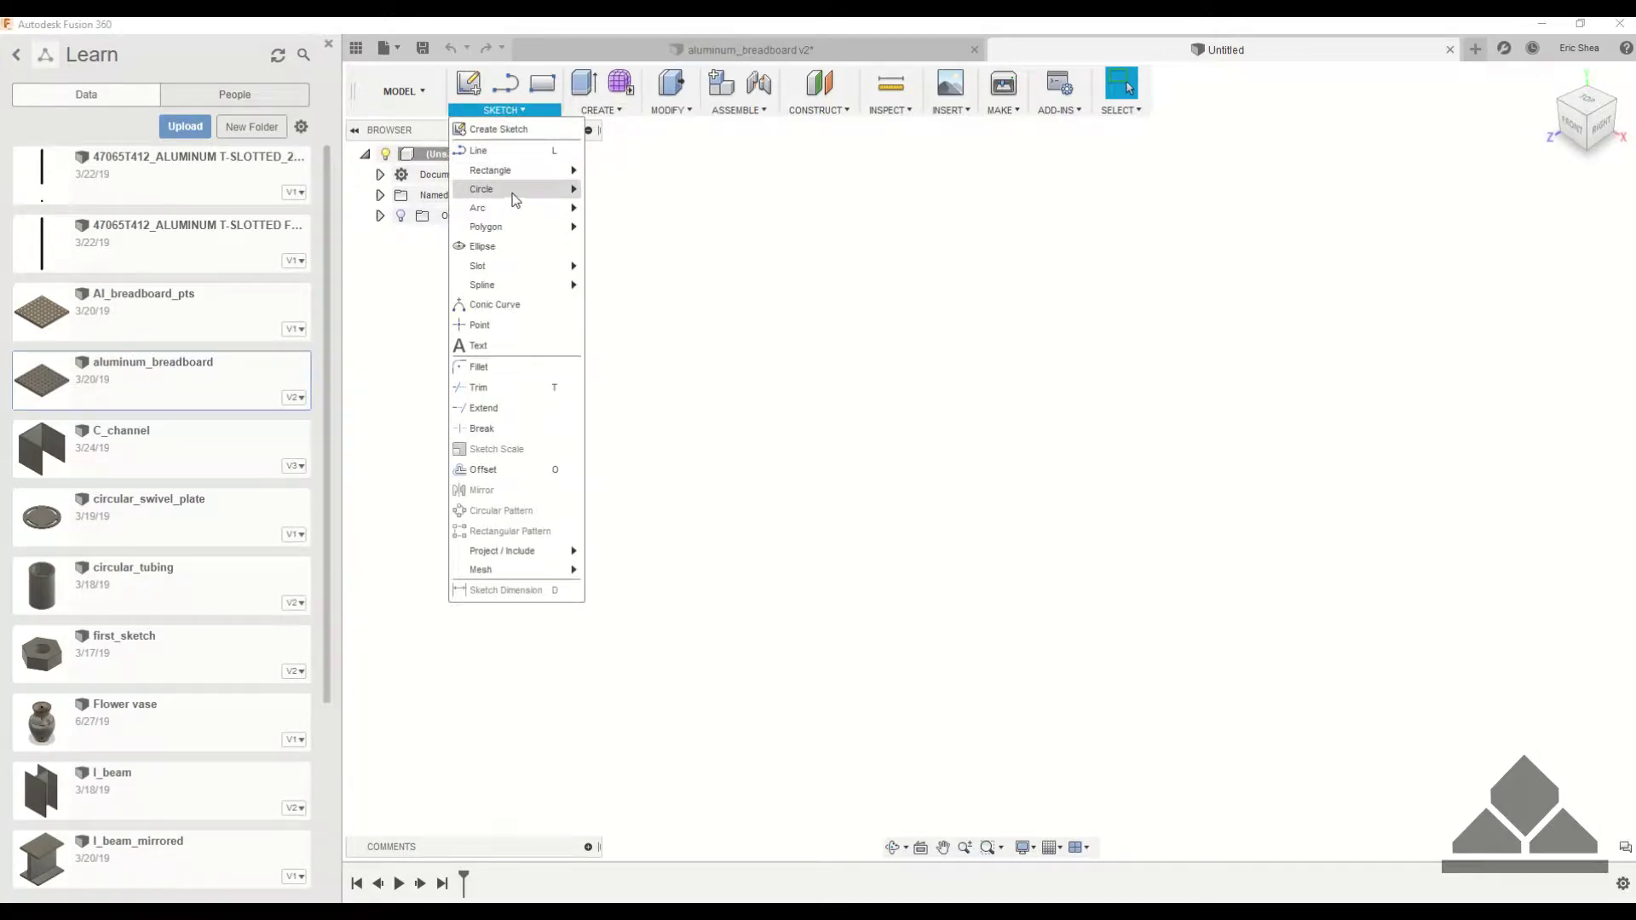
mouse_move(517, 197)
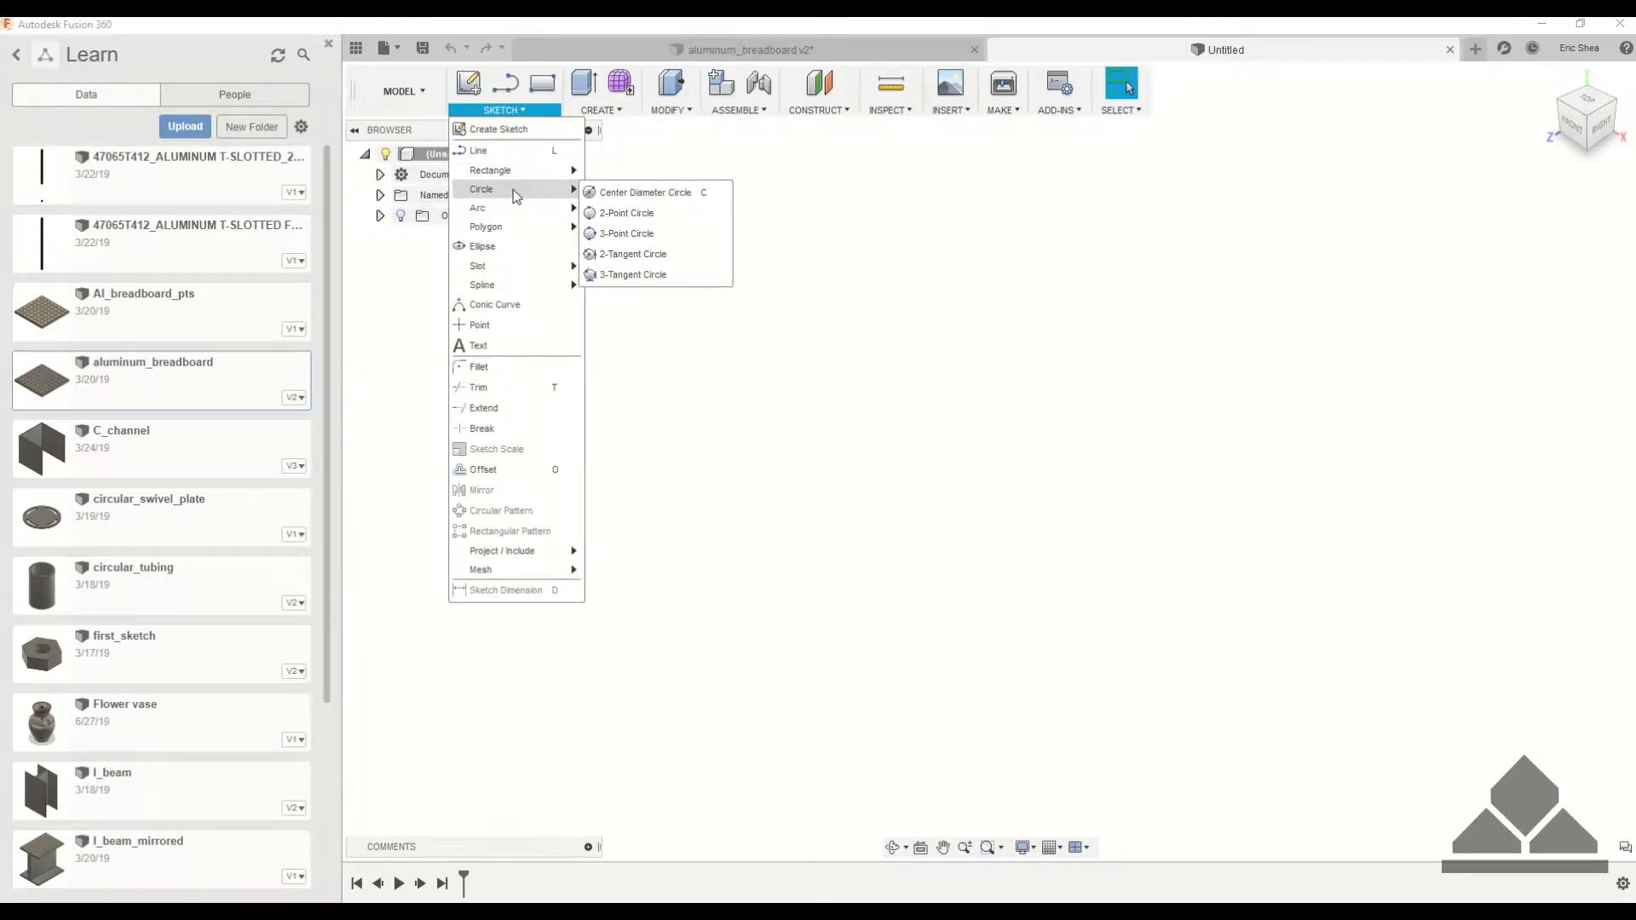
click(625, 192)
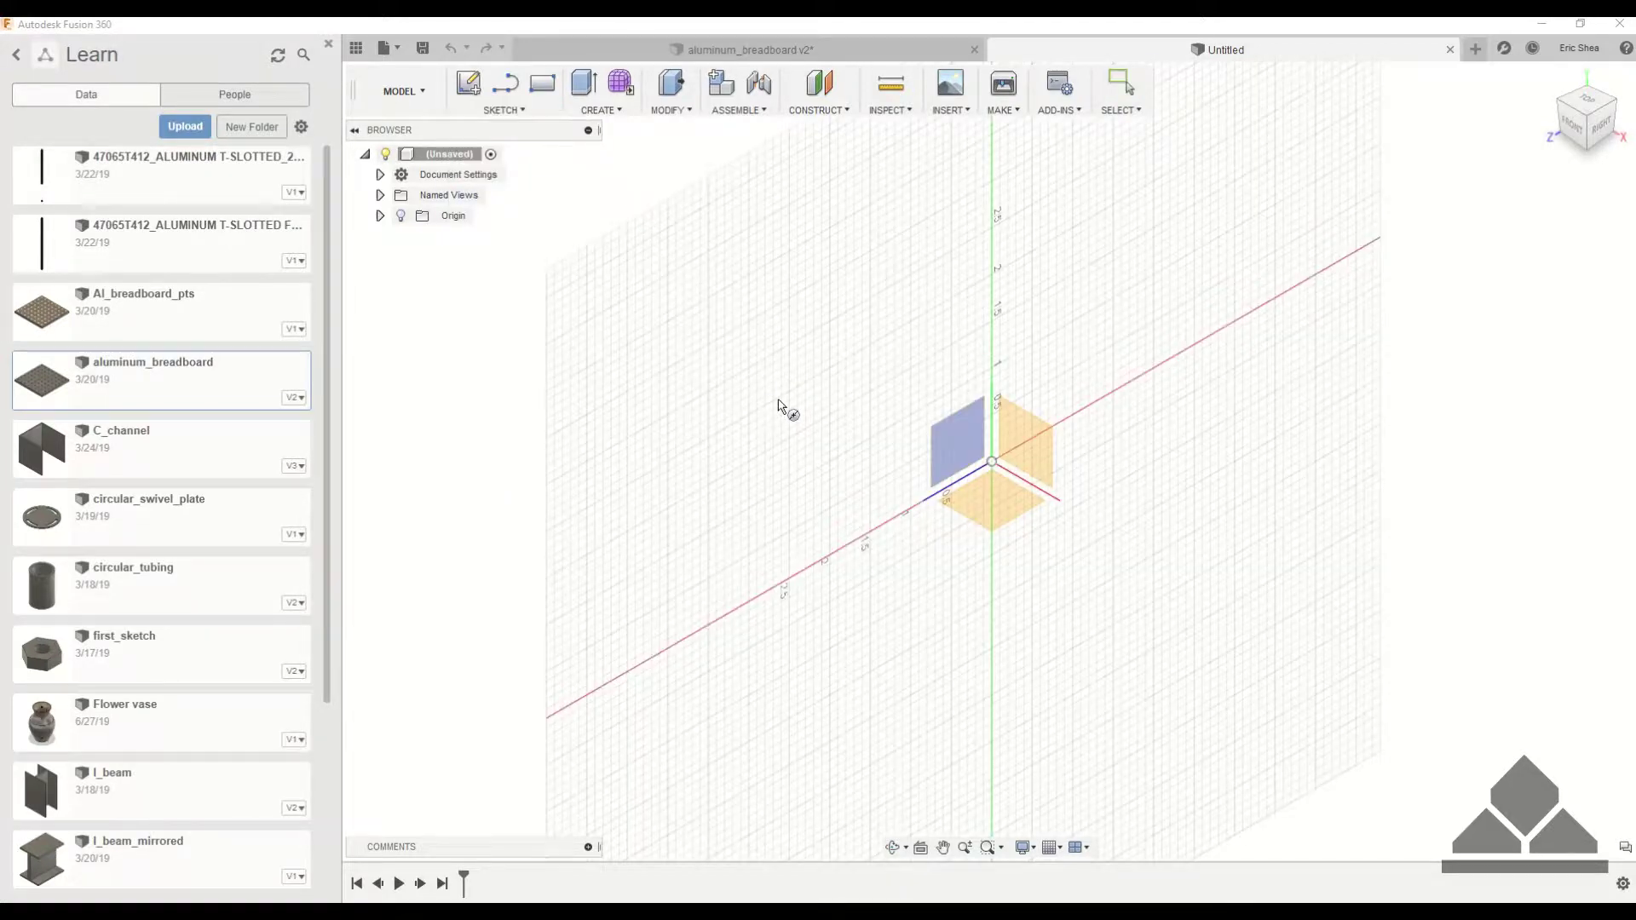
click(991, 503)
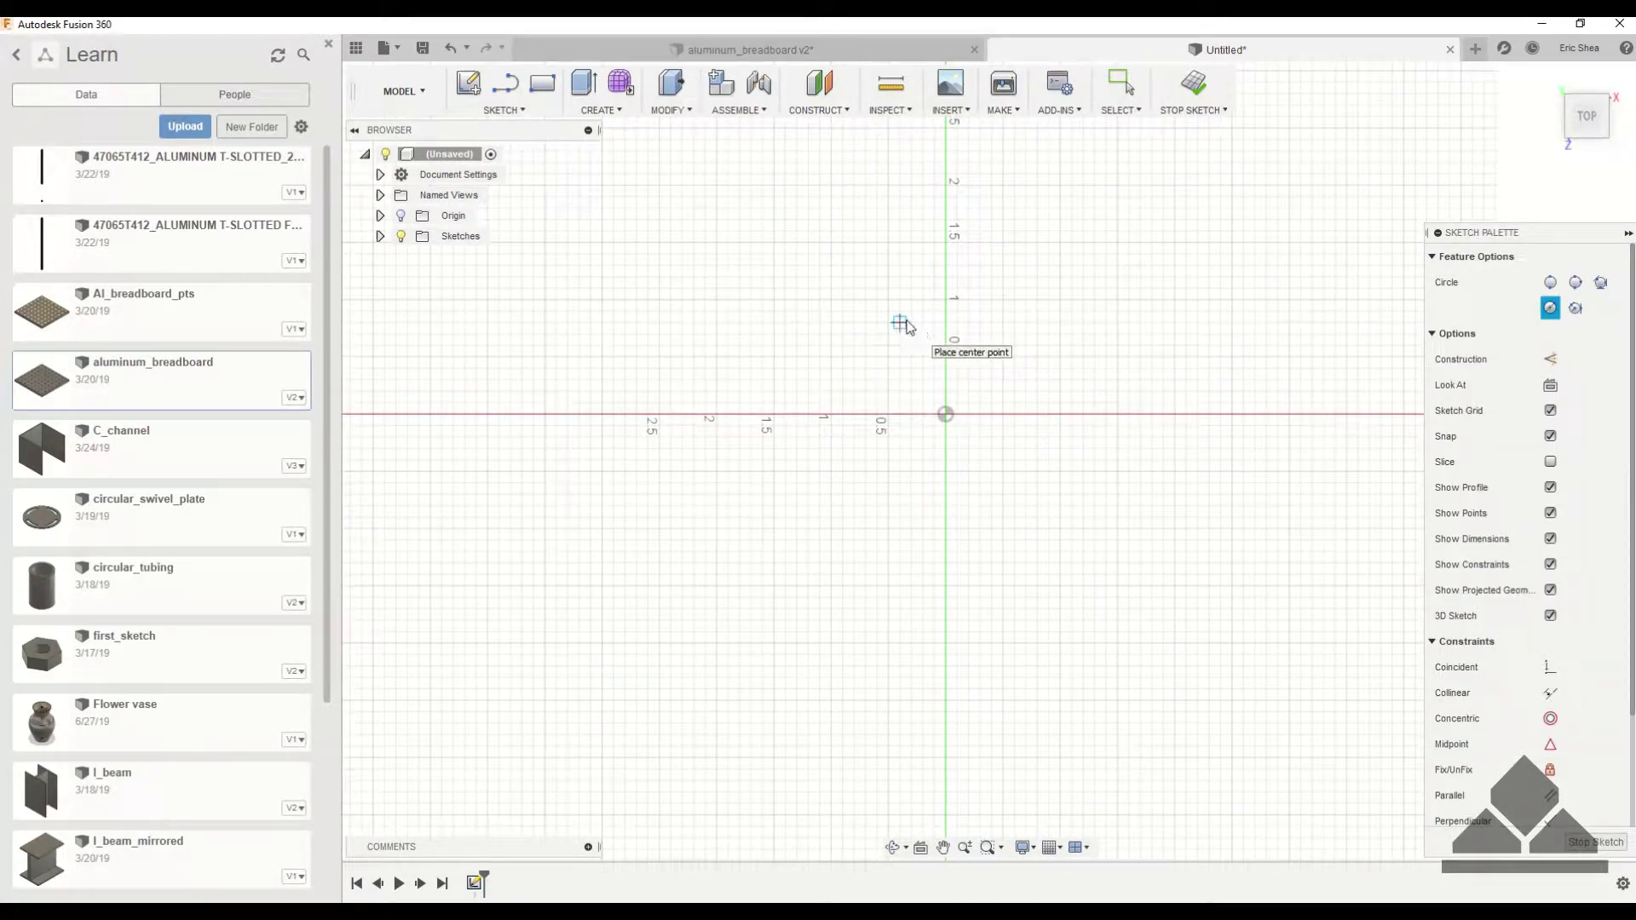
key(Escape)
- Change the new design's document units to millimetres
click(380, 174)
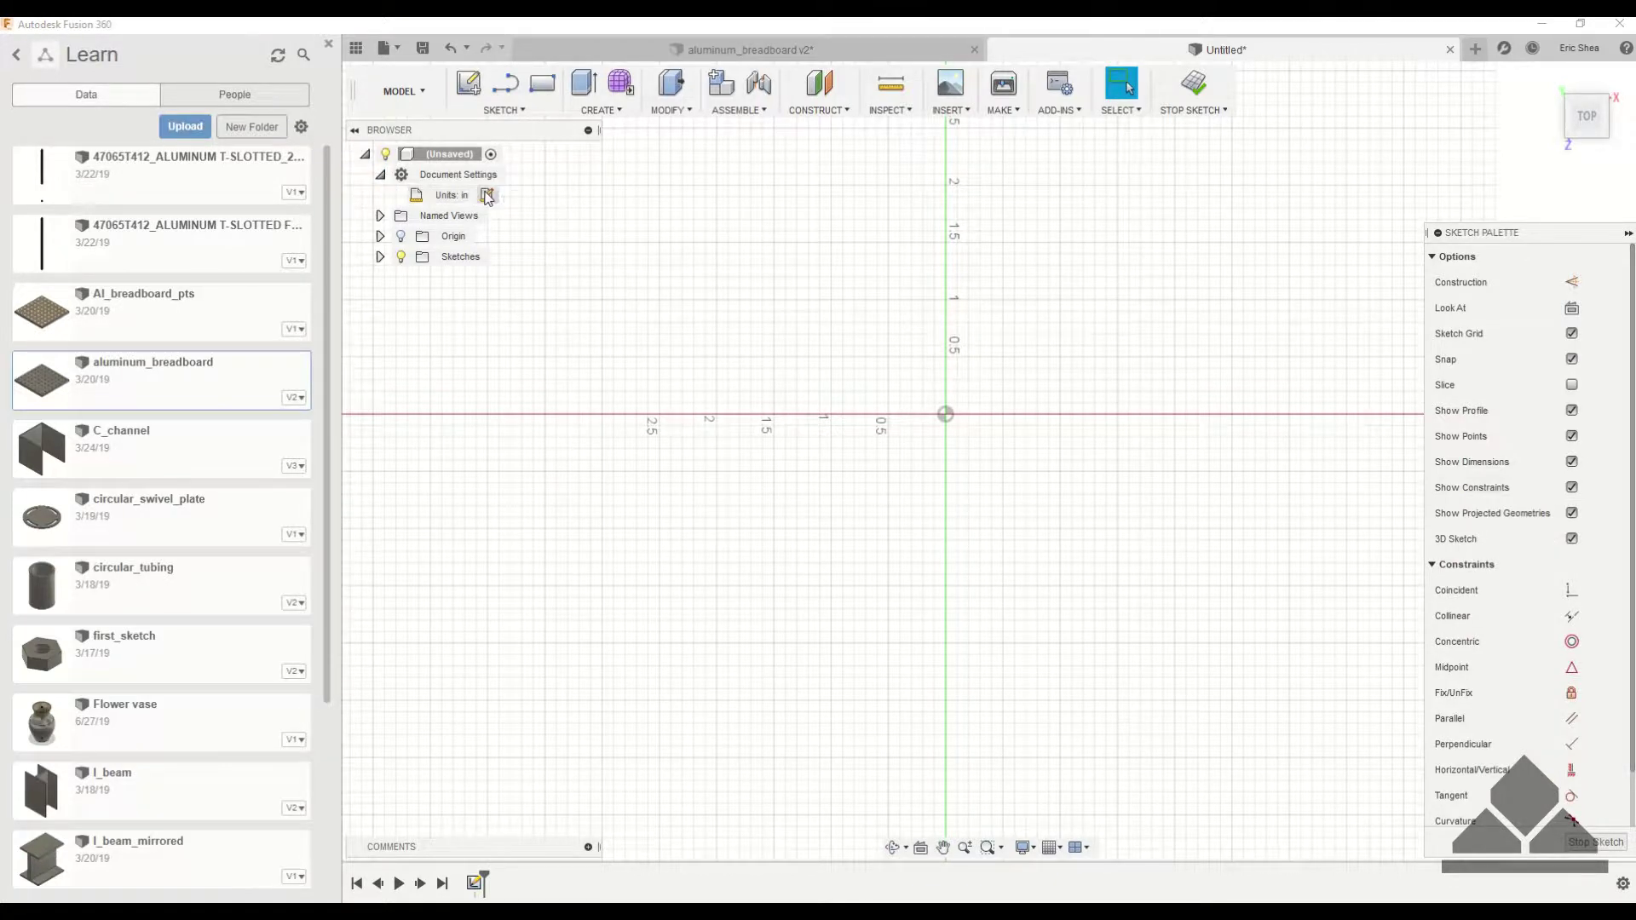
click(488, 194)
click(1564, 256)
click(1549, 299)
click(1544, 328)
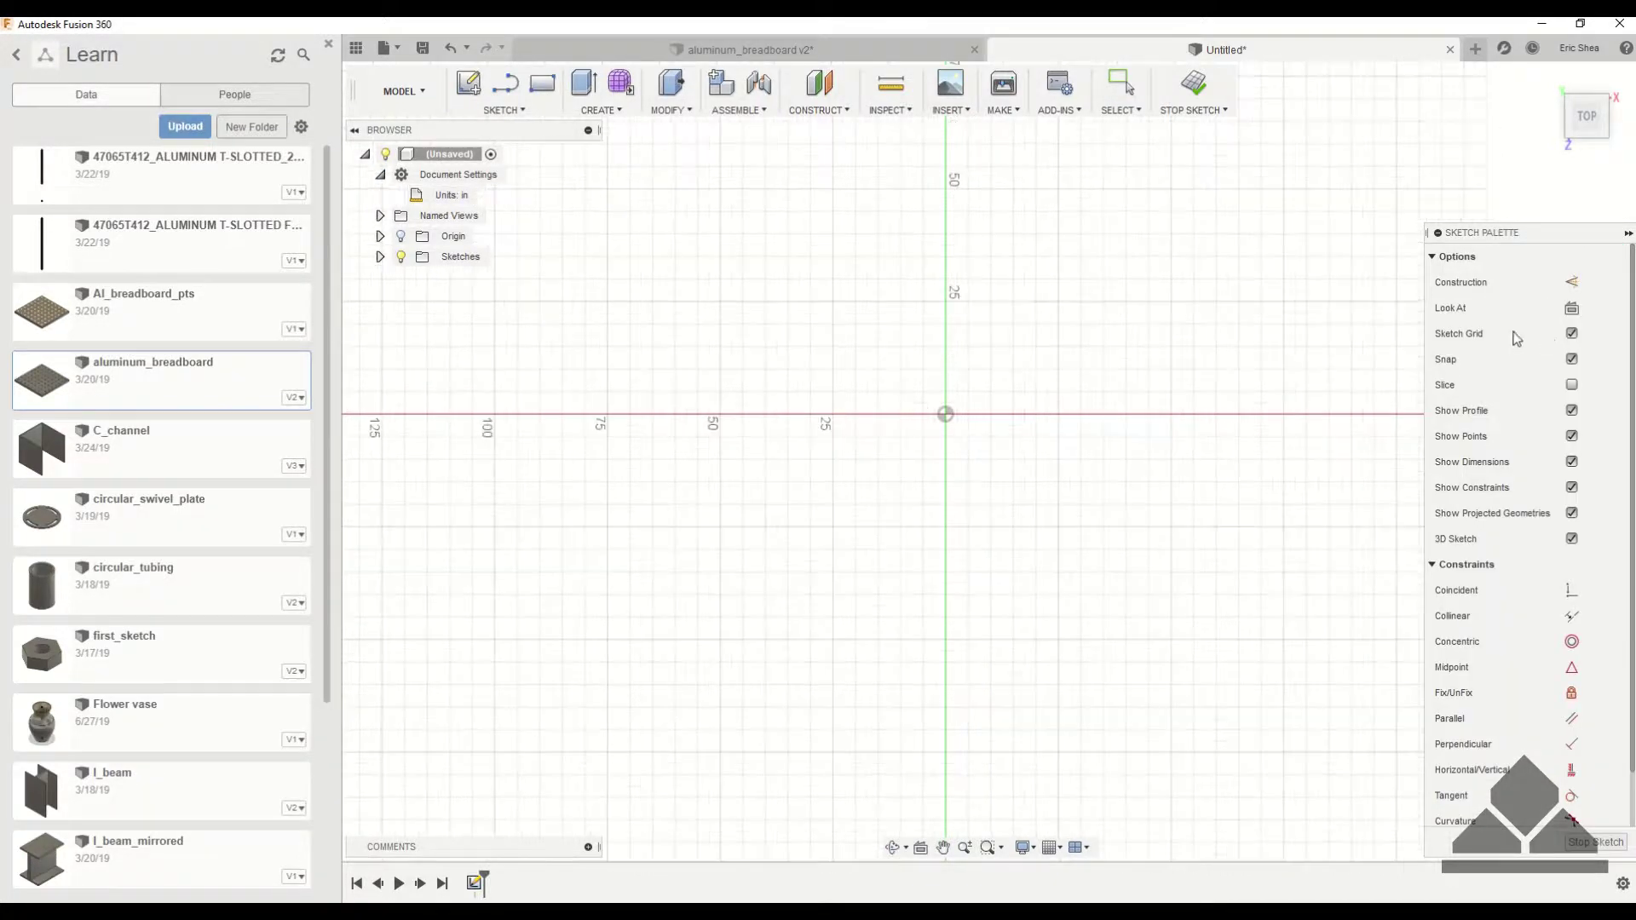
- Sketch a 10 mm diameter circle centred on the origin
key(c)
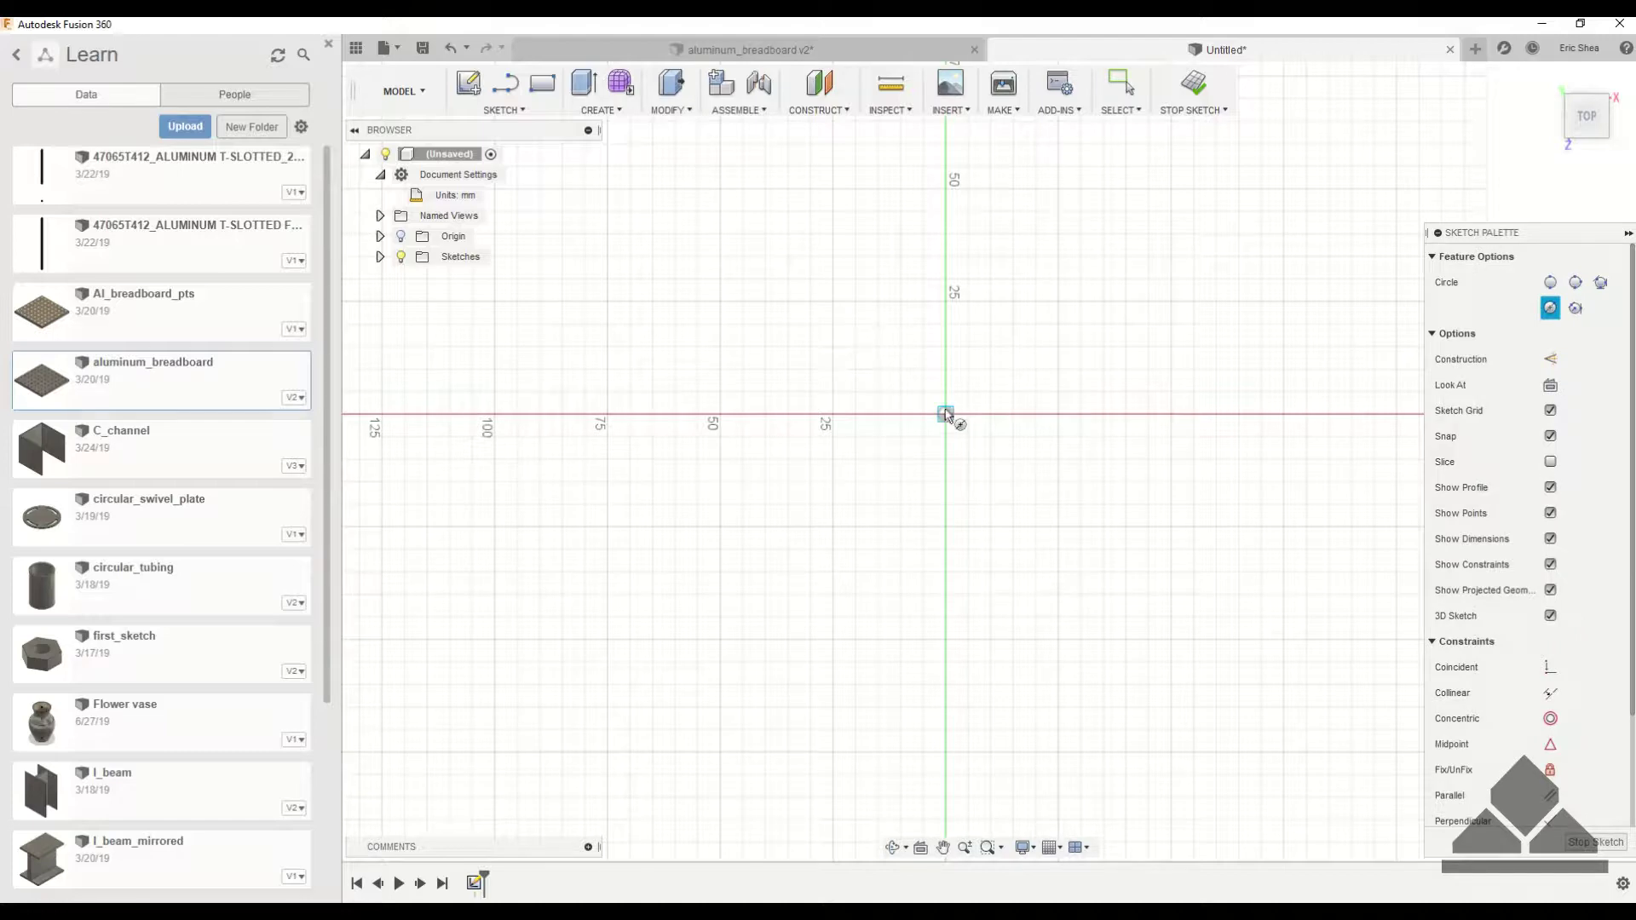
click(946, 414)
text(10)
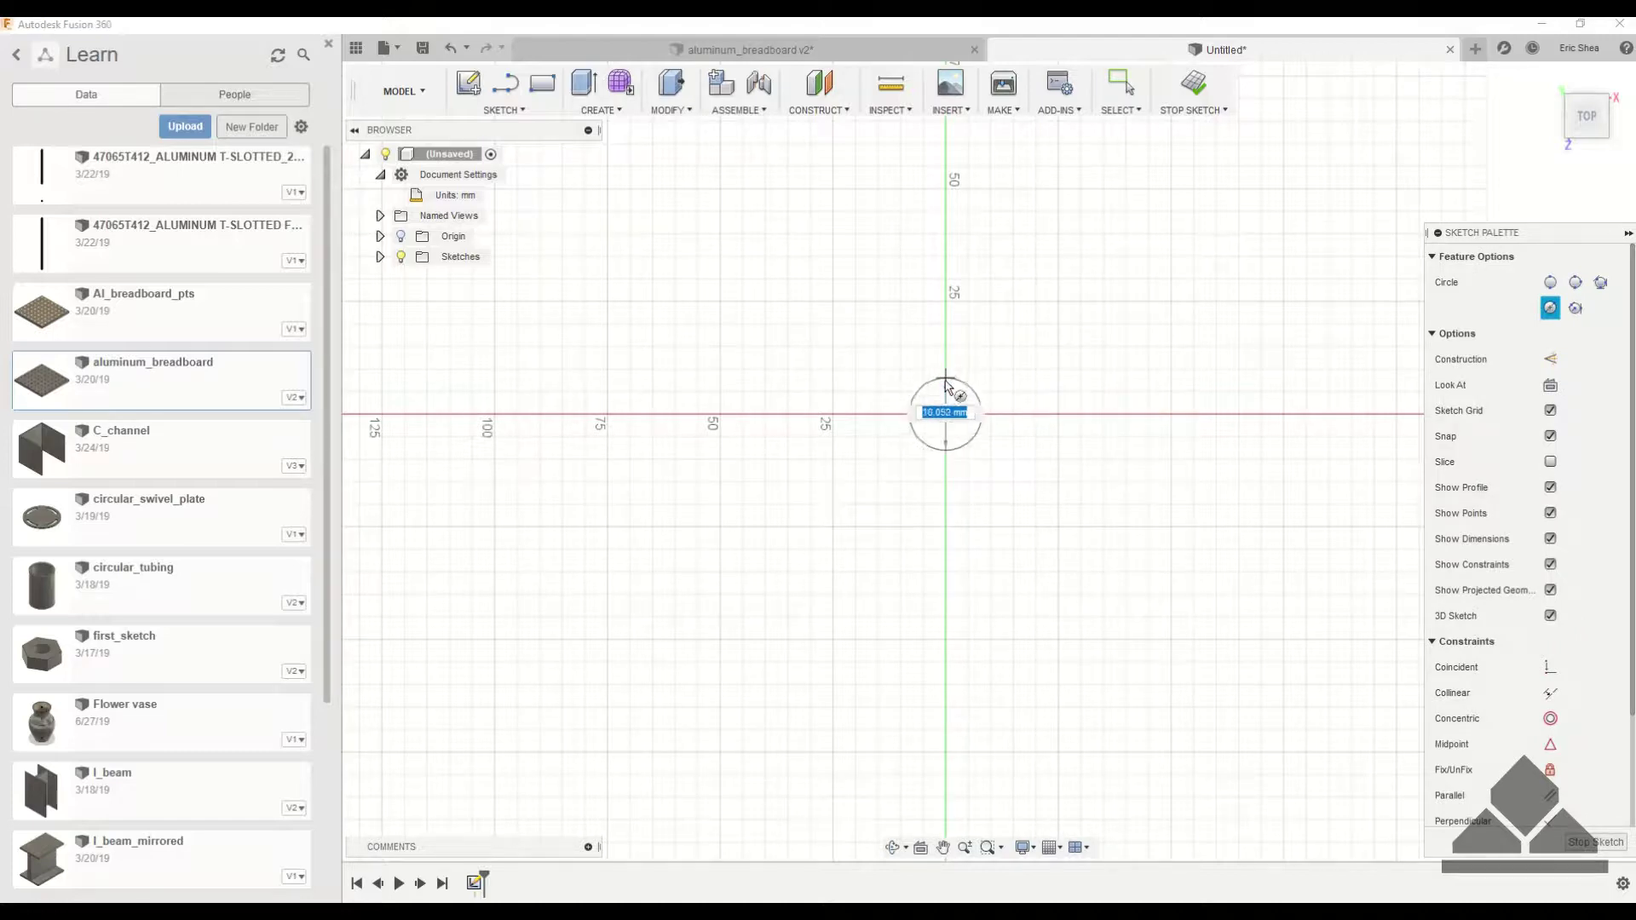
key(Return)
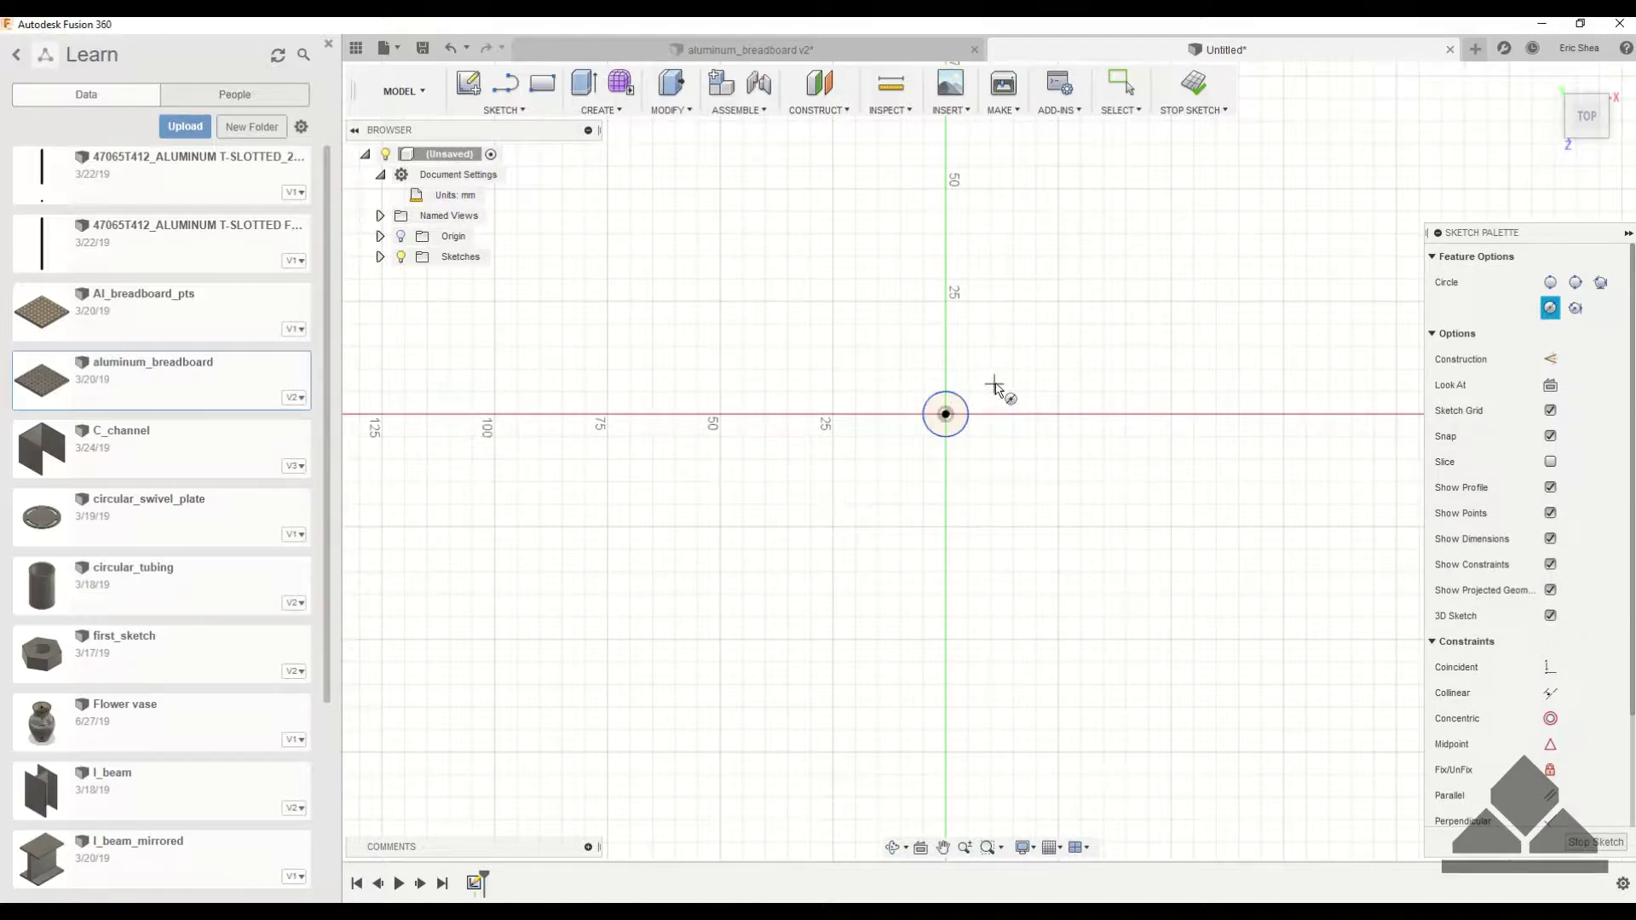
key(Escape)
- Dimension the circle's diameter at 10 mm and finish the sketch
key(d)
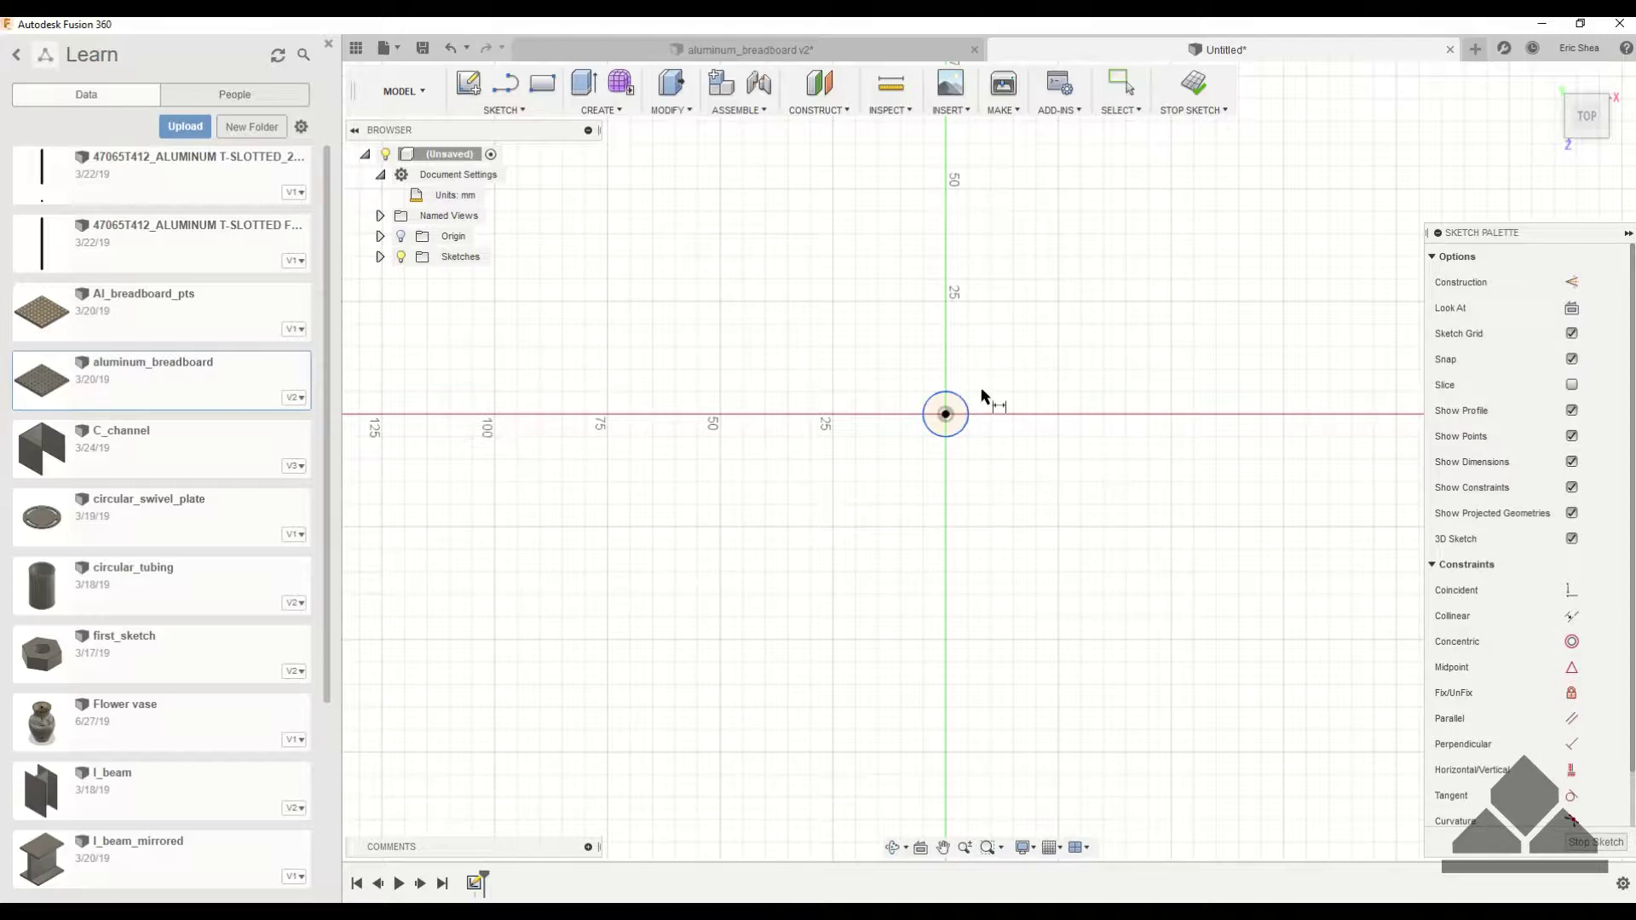
click(963, 399)
click(979, 381)
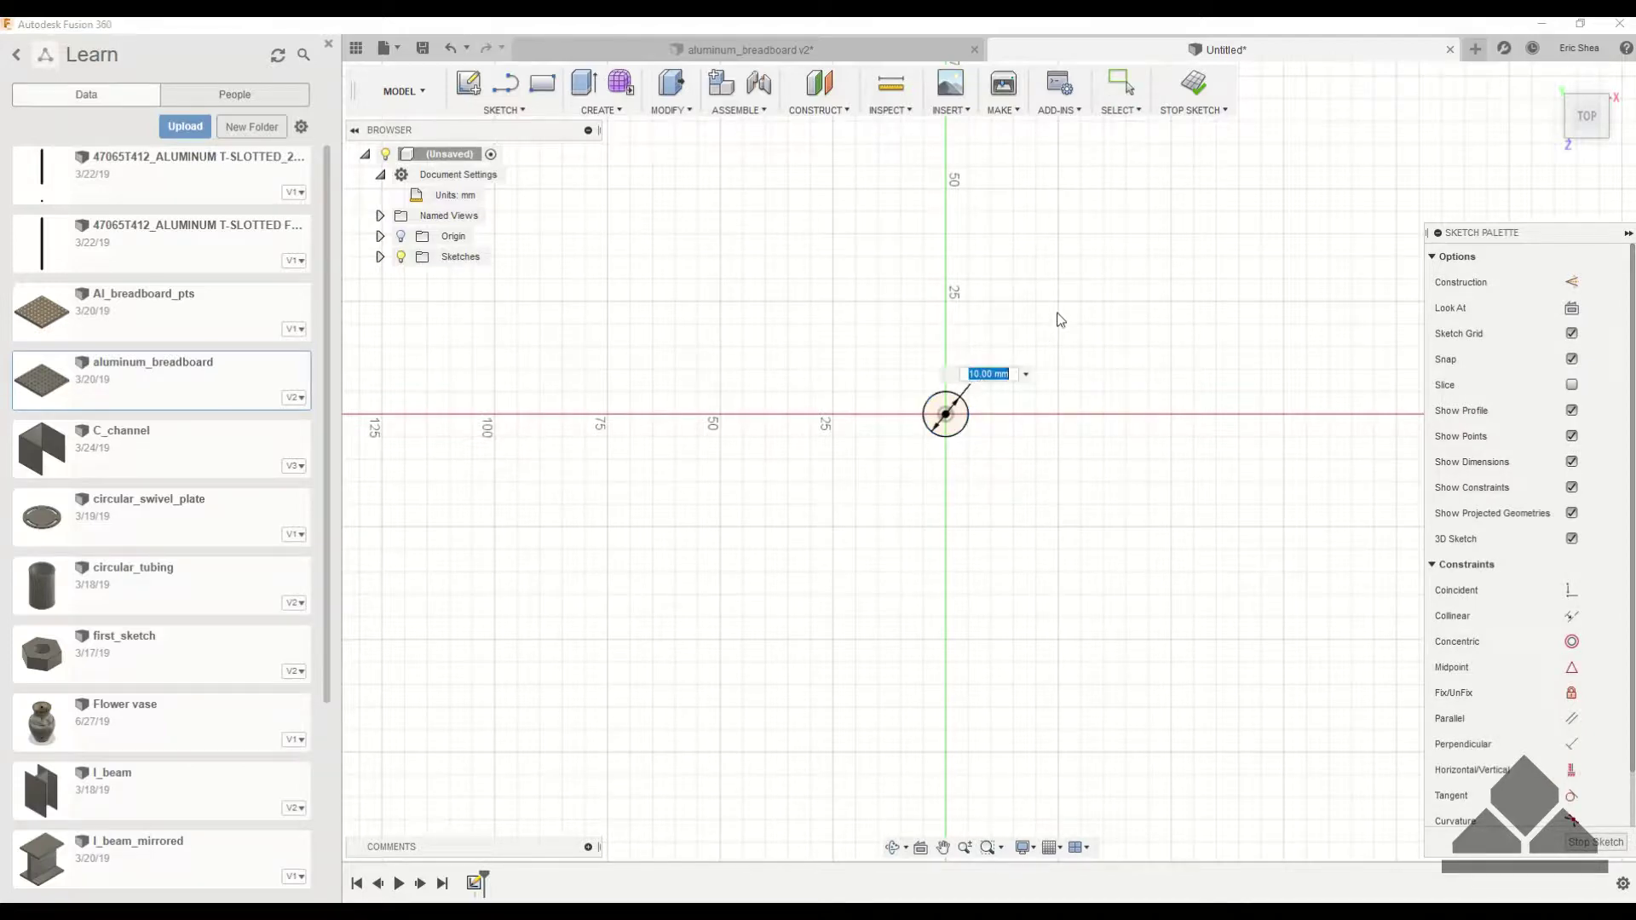
key(Return)
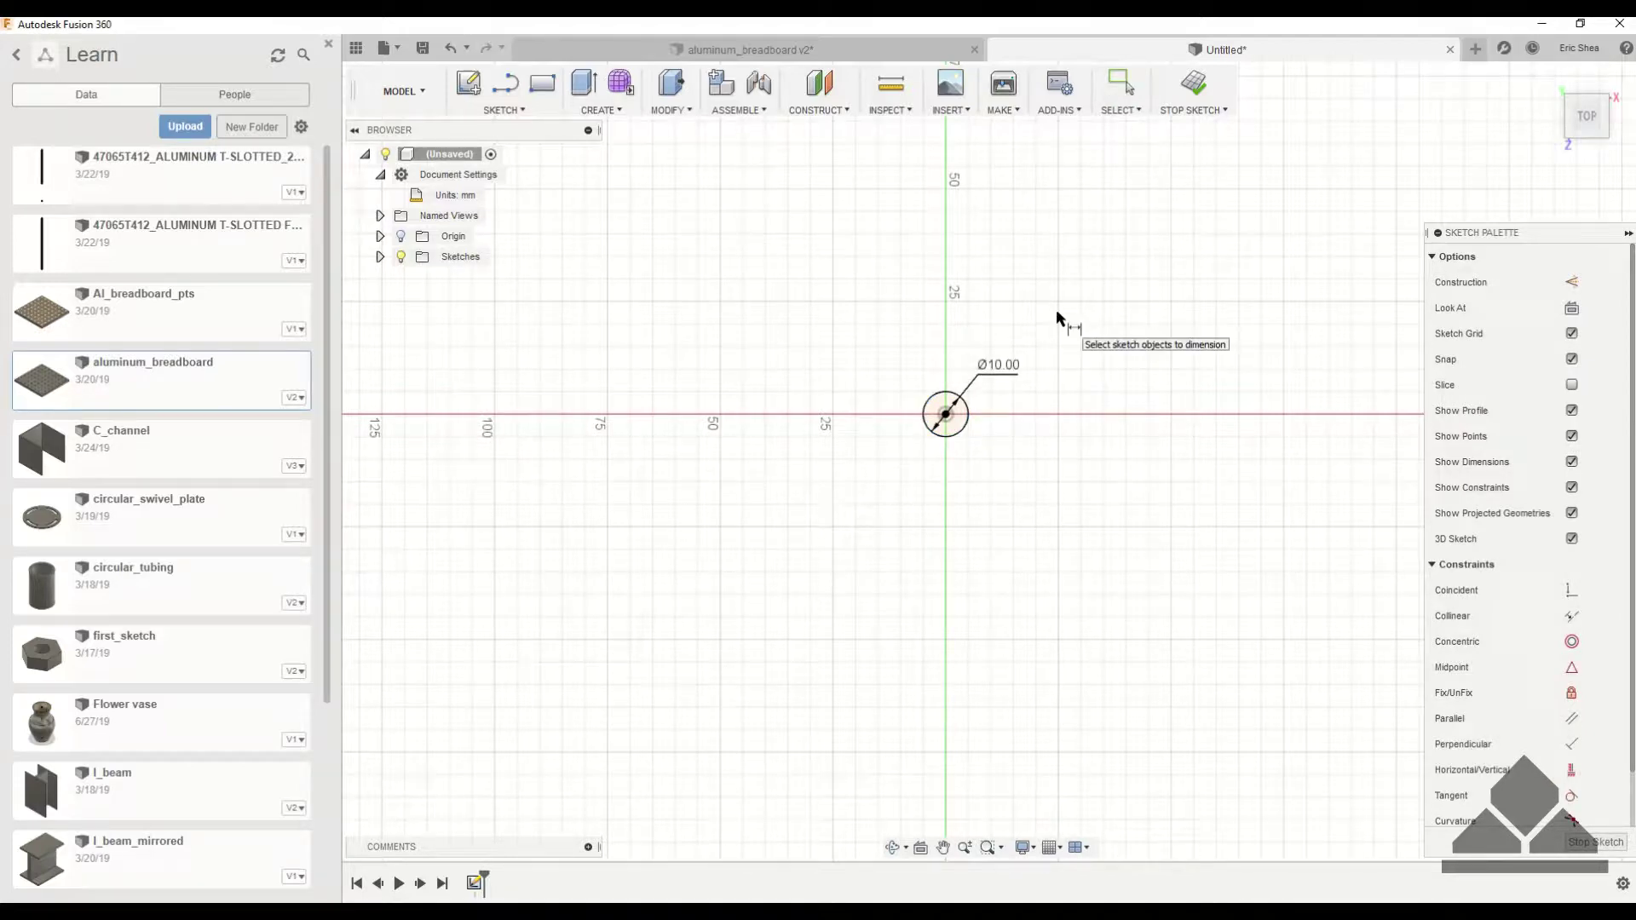
key(Escape)
click(1193, 85)
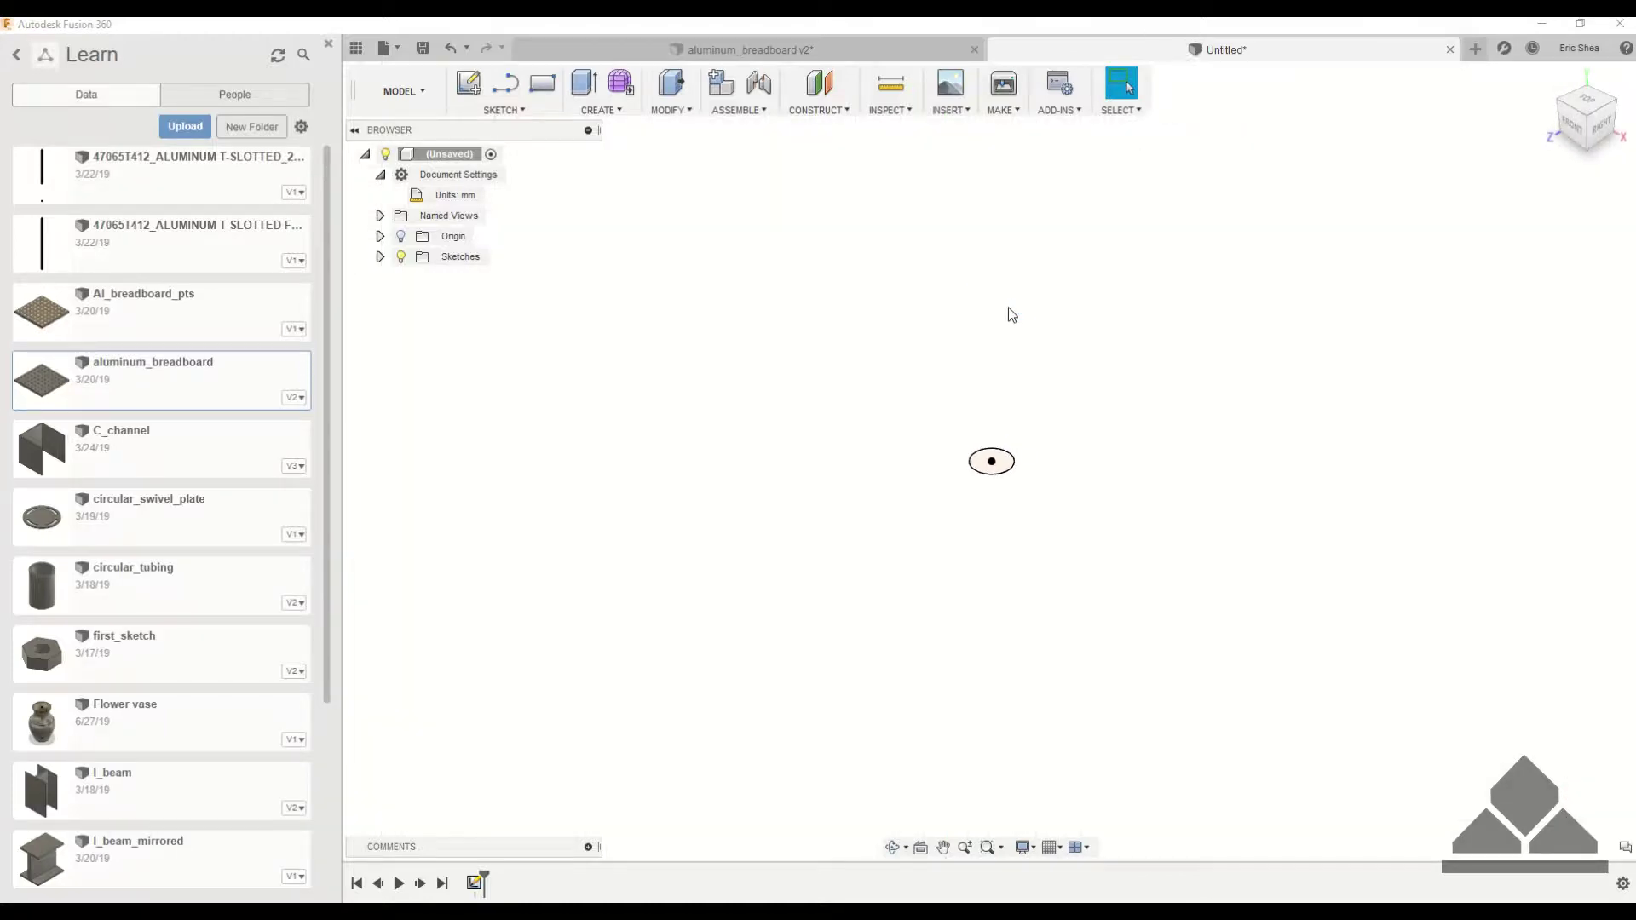
- Extrude the circle 30 mm upward as a new body
key(e)
drag(990, 448, 992, 334)
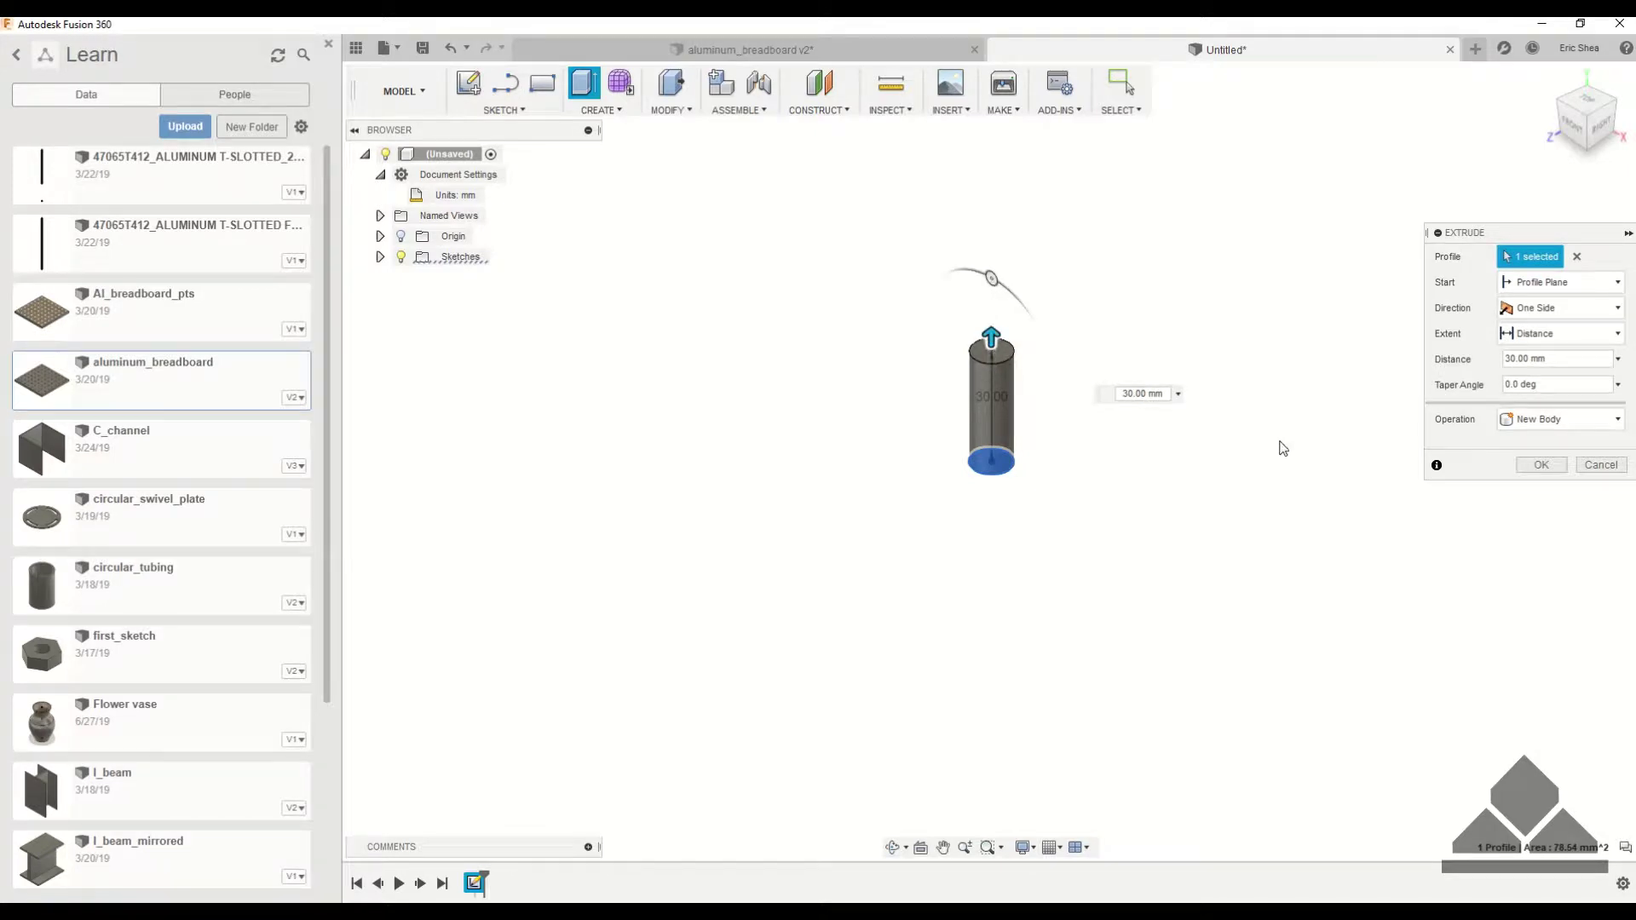
click(1546, 465)
- Add a full-length right-hand thread to the cylinder's side face with ISO Metric profile, size 10.0 mm, designation M10x1.5 and class 6g
scroll(1102, 384, up, 1)
middle_drag(1102, 384, 1164, 395)
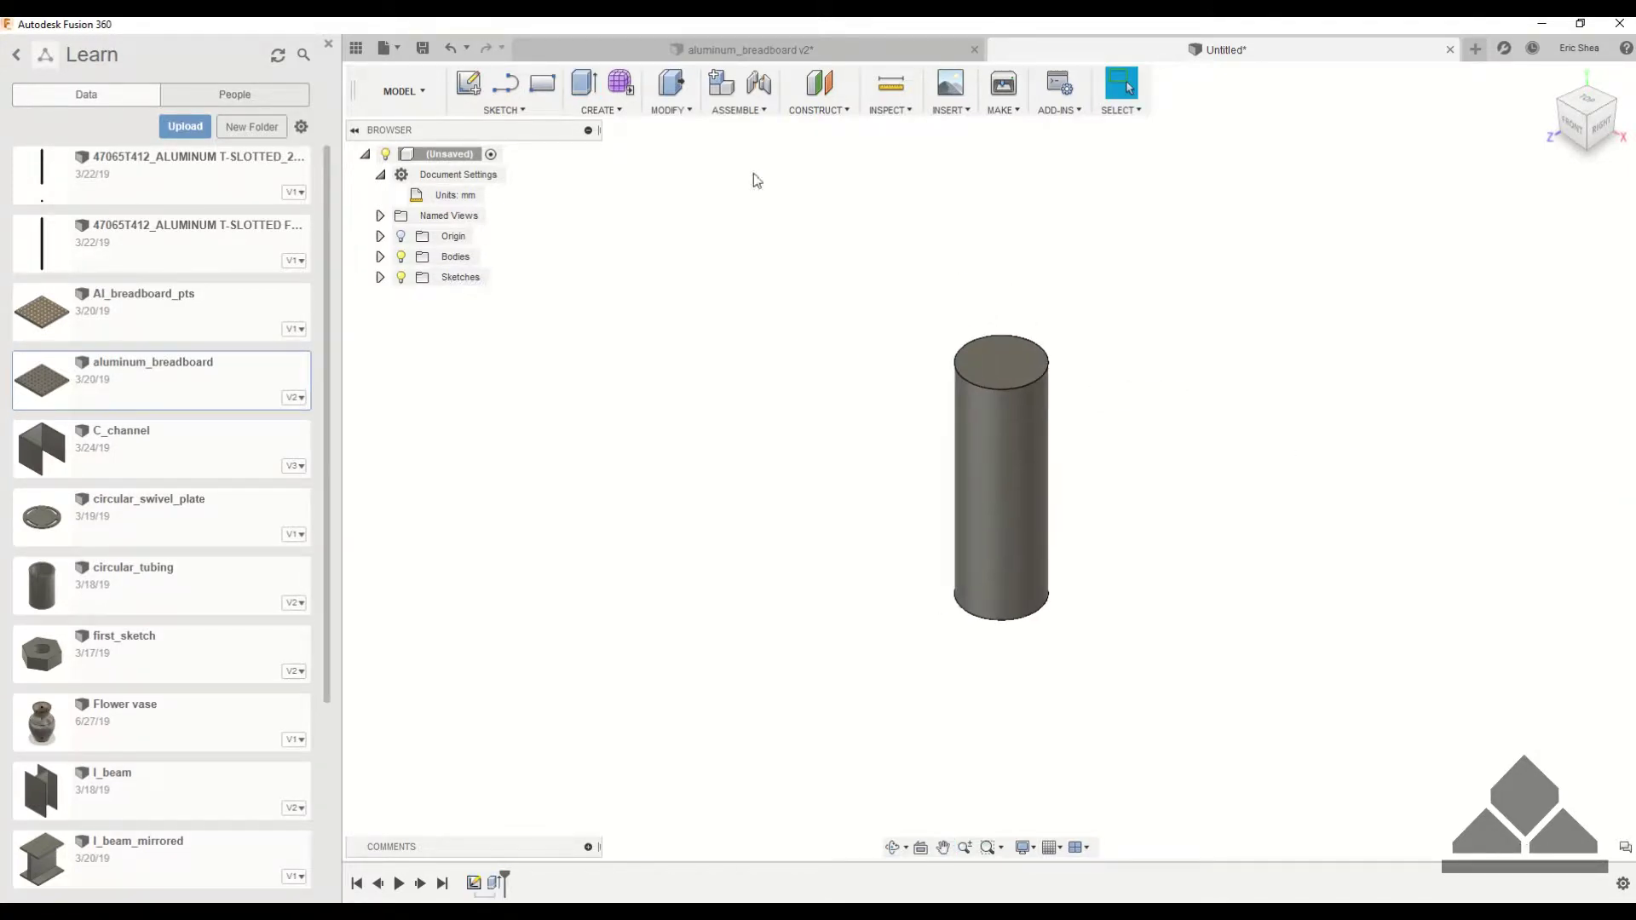
click(610, 112)
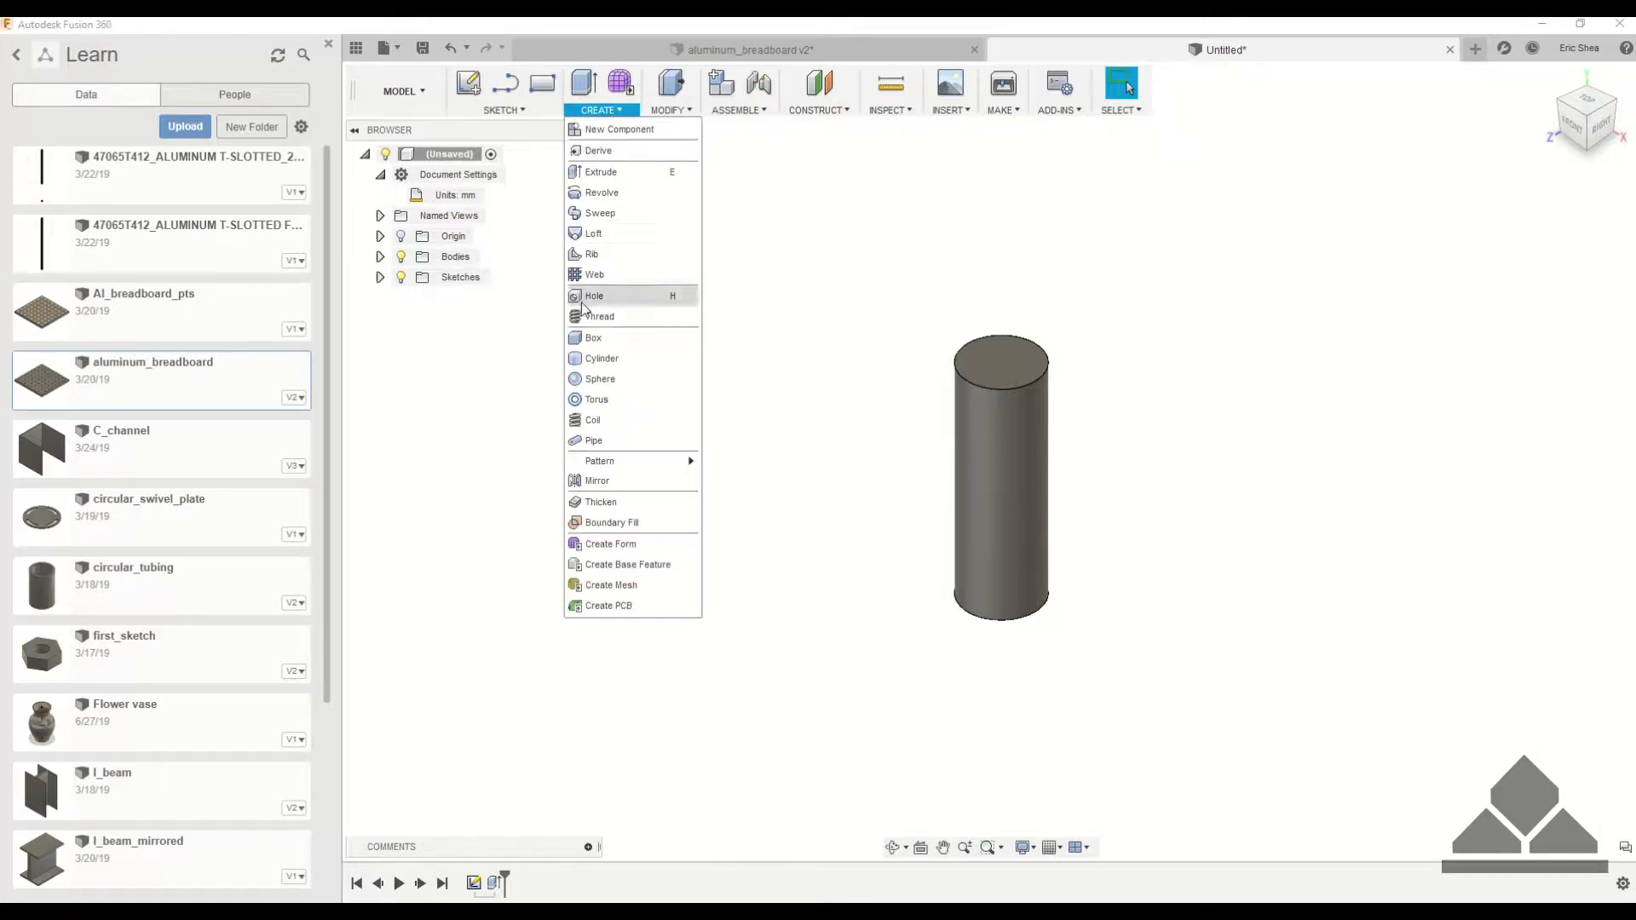
click(597, 318)
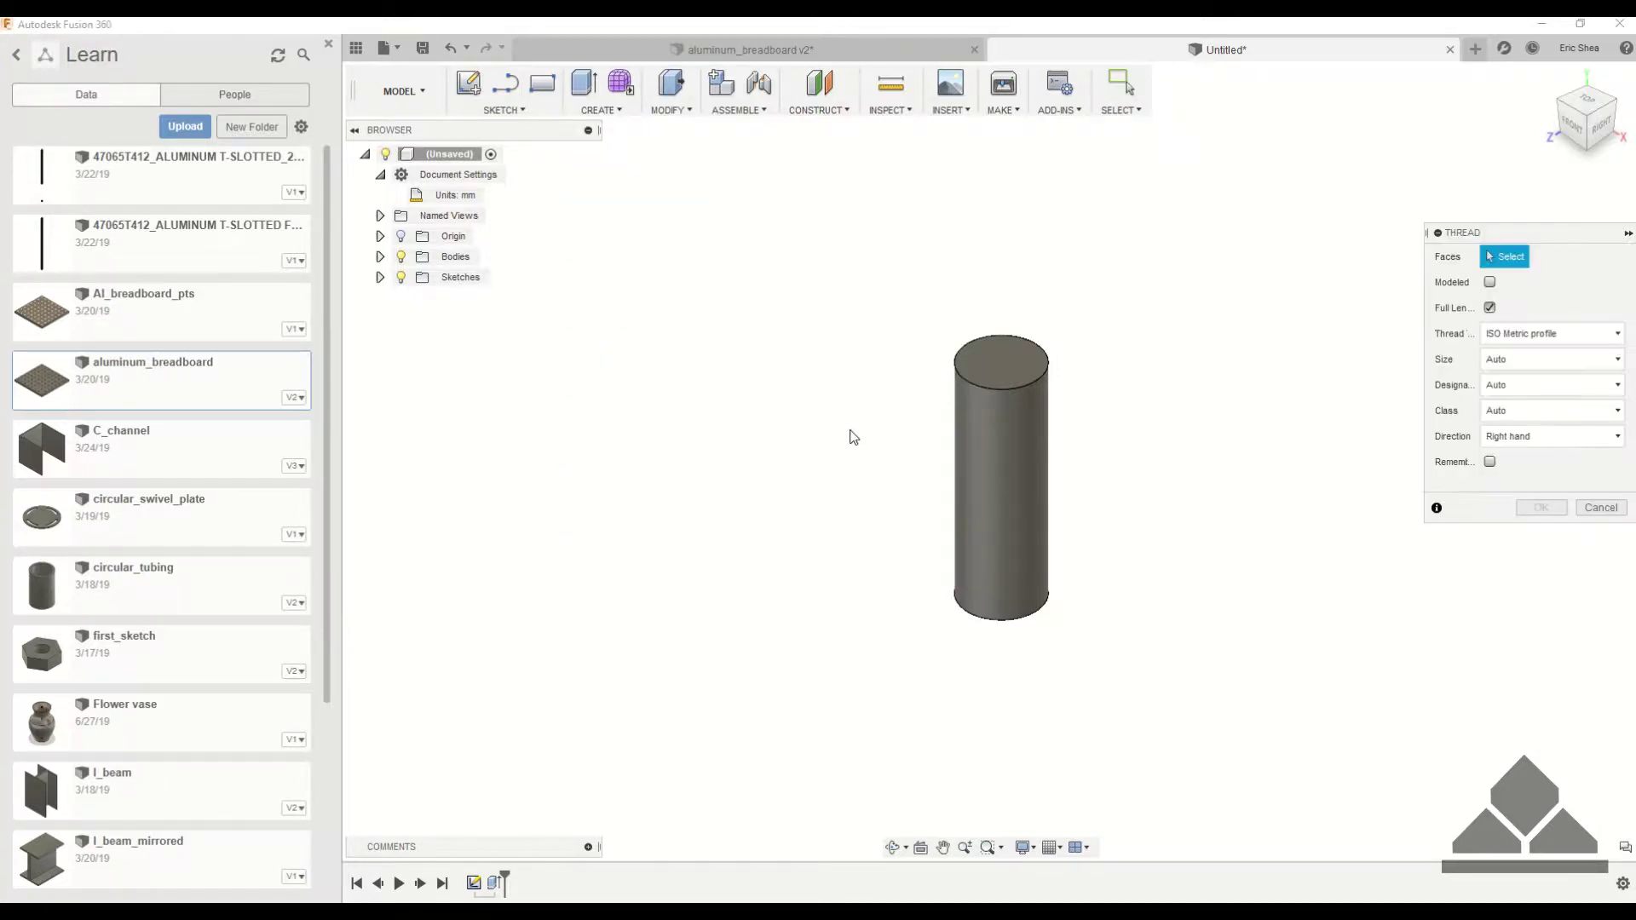
click(1001, 433)
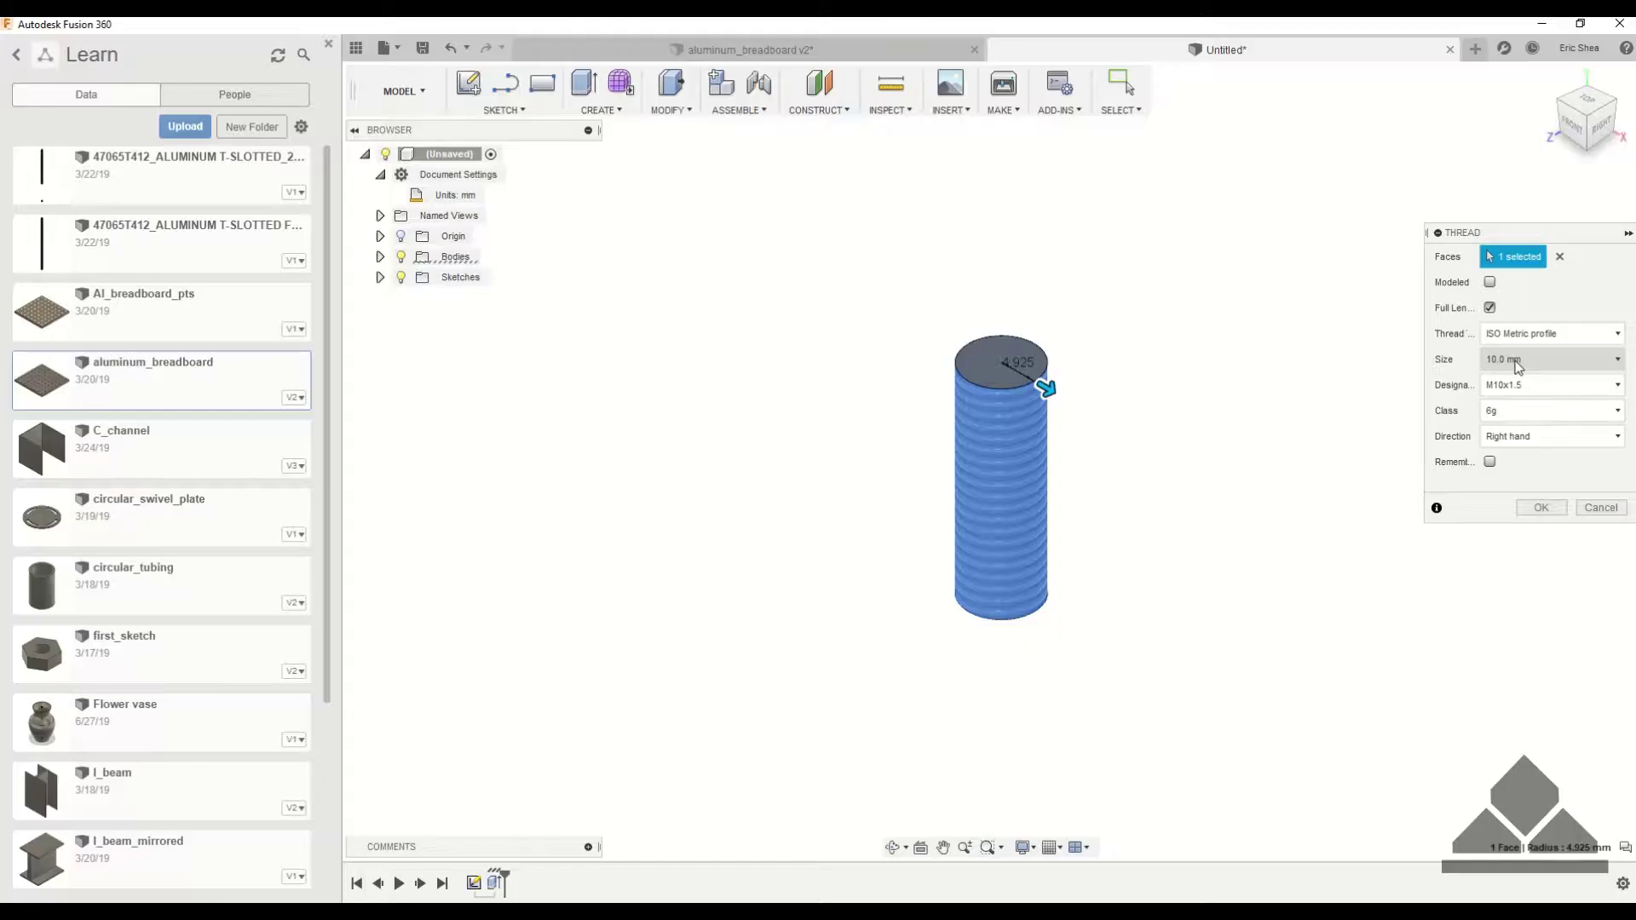
click(1518, 385)
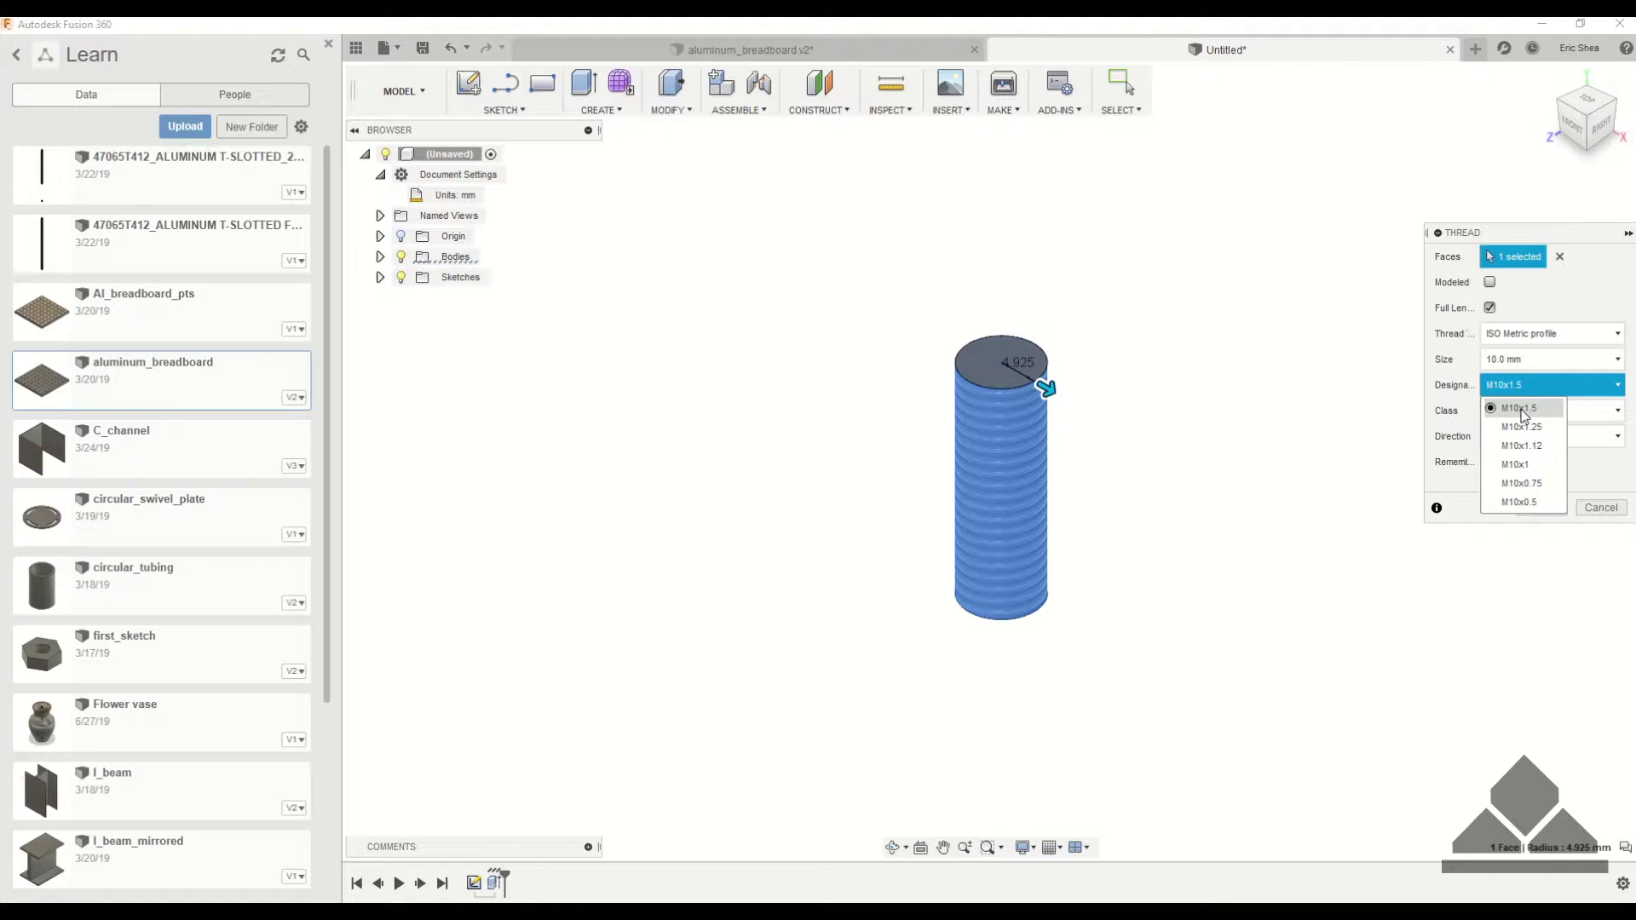
click(1532, 413)
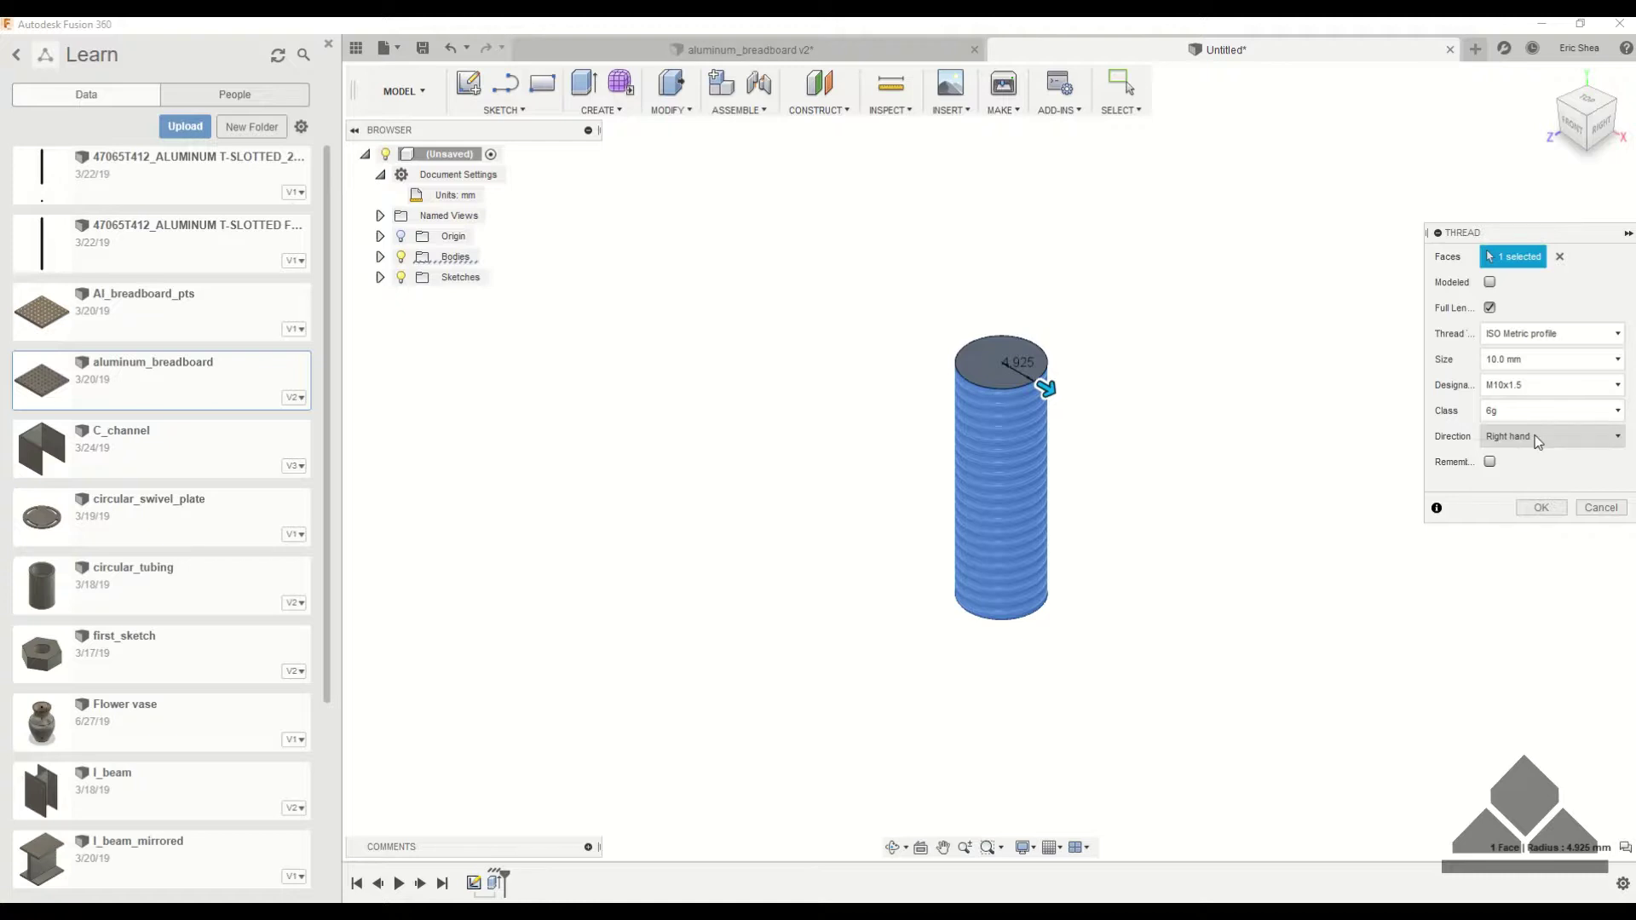
click(1539, 438)
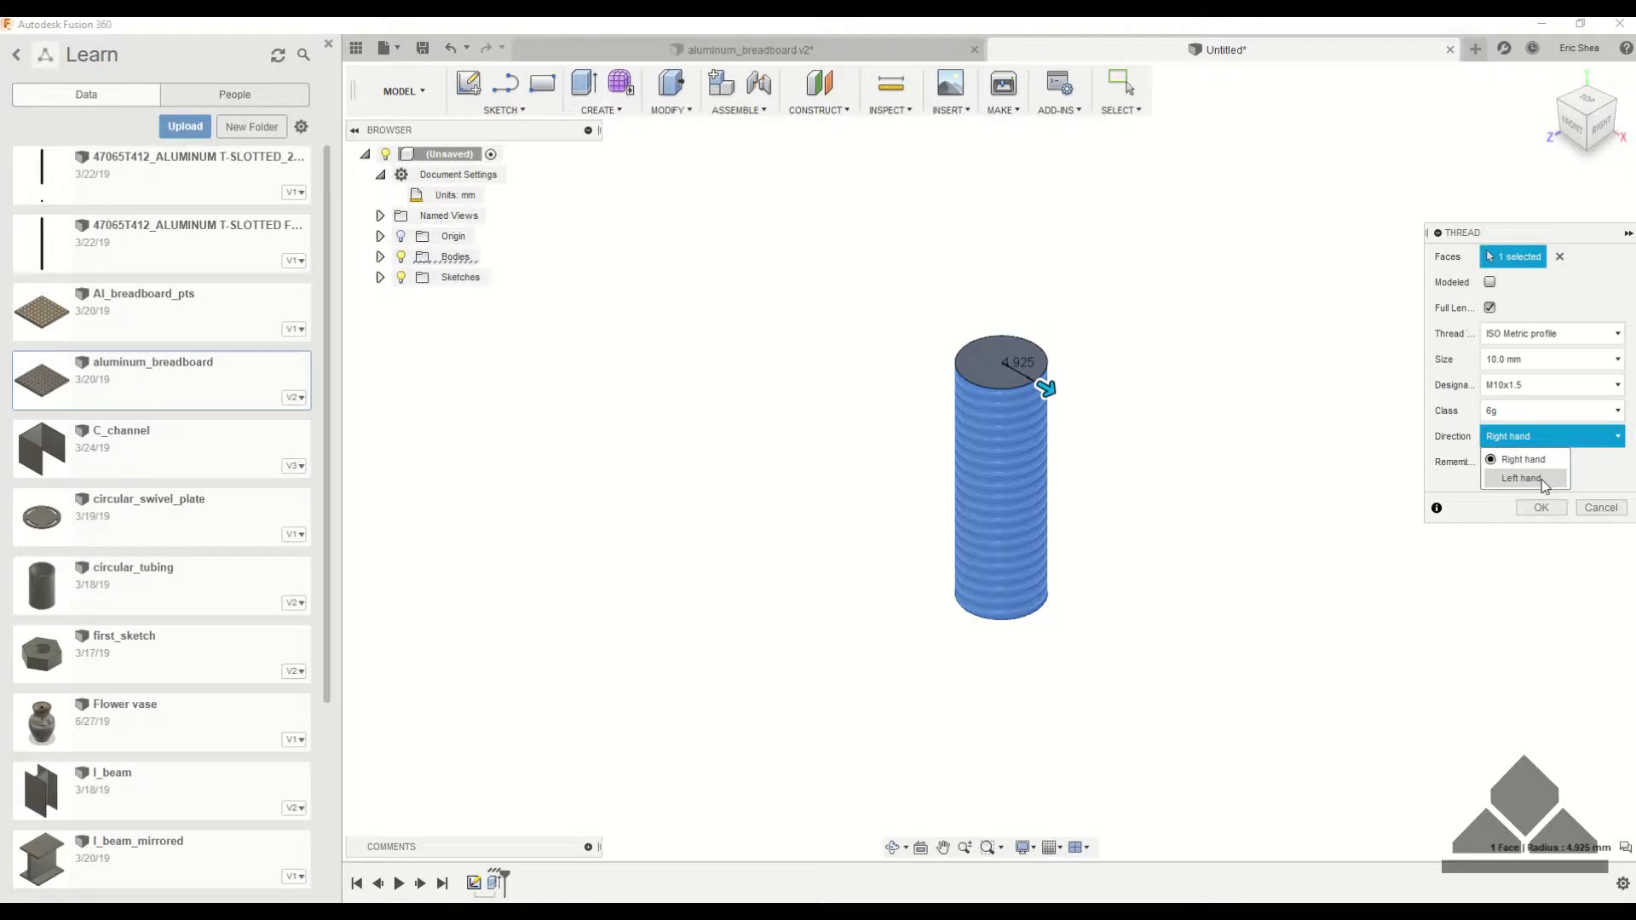
click(1592, 472)
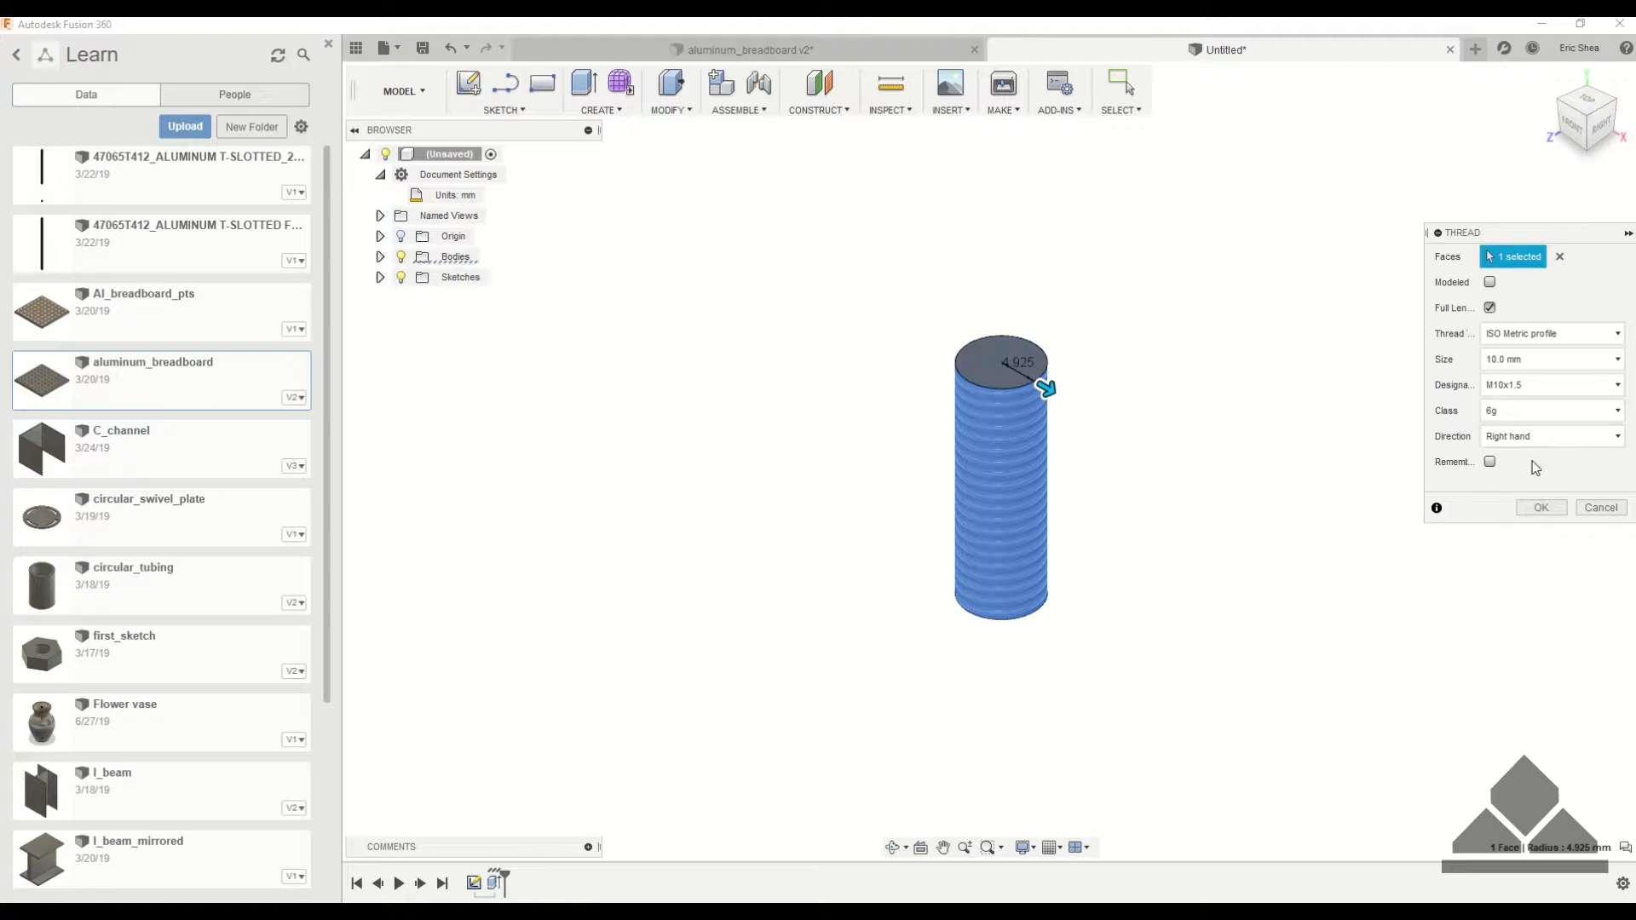
click(1542, 508)
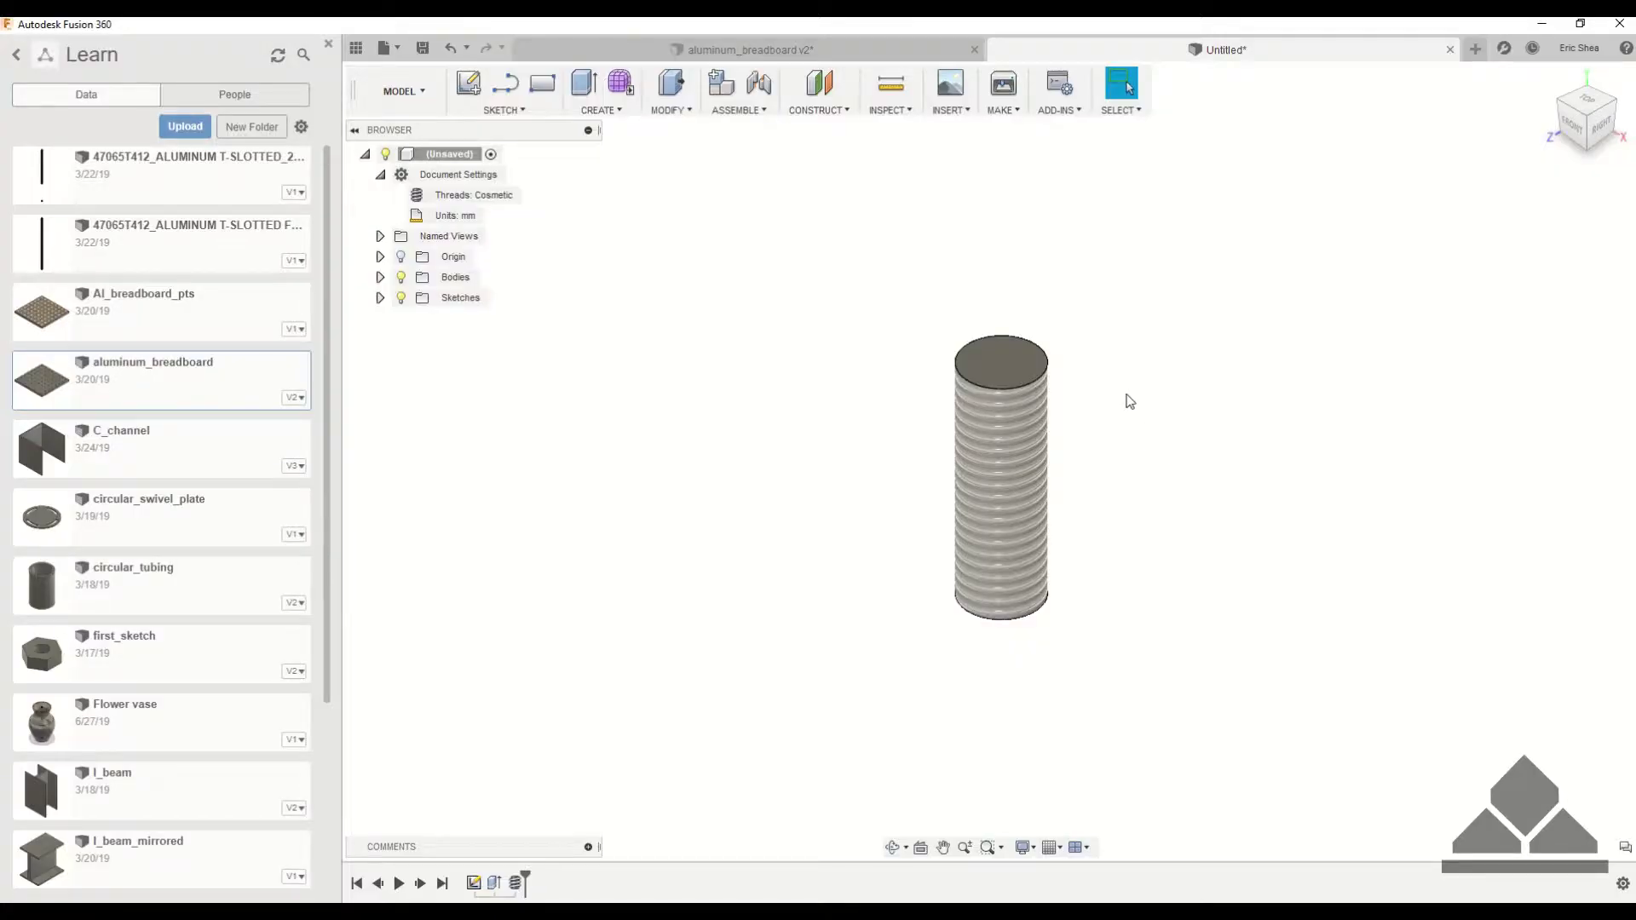
- Inspect the cosmetic thread and preview its STL mesh in Binary format at Medium refinement, without exporting
shift+middle_drag(1121, 459, 1119, 402)
scroll(1082, 371, up, 5)
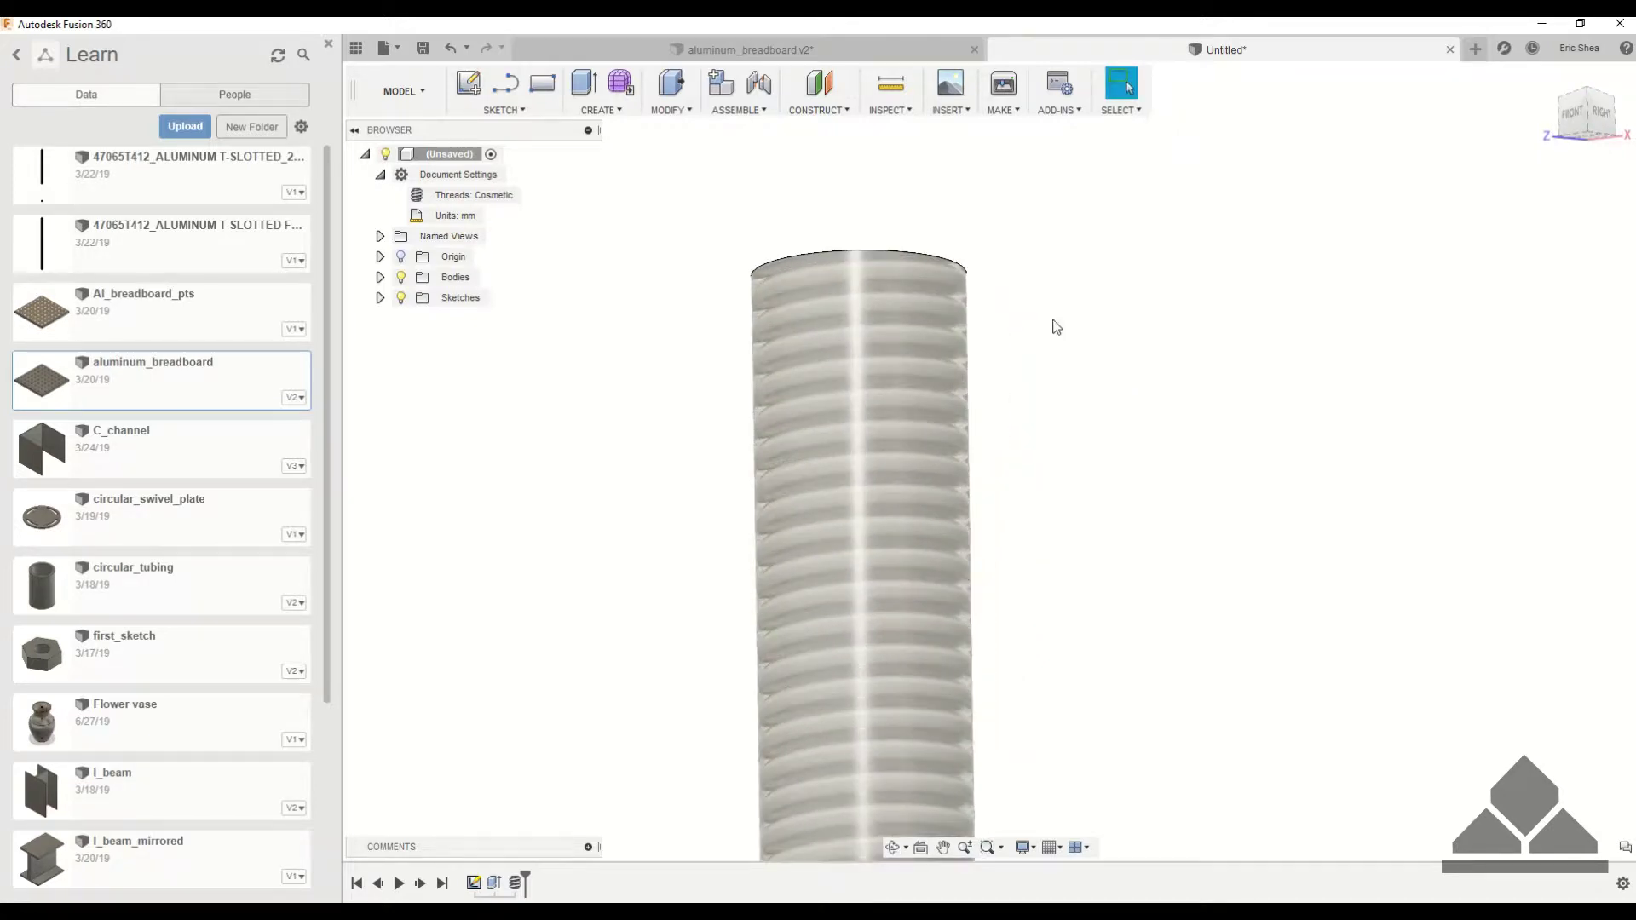
shift+middle_drag(1057, 327, 1115, 364)
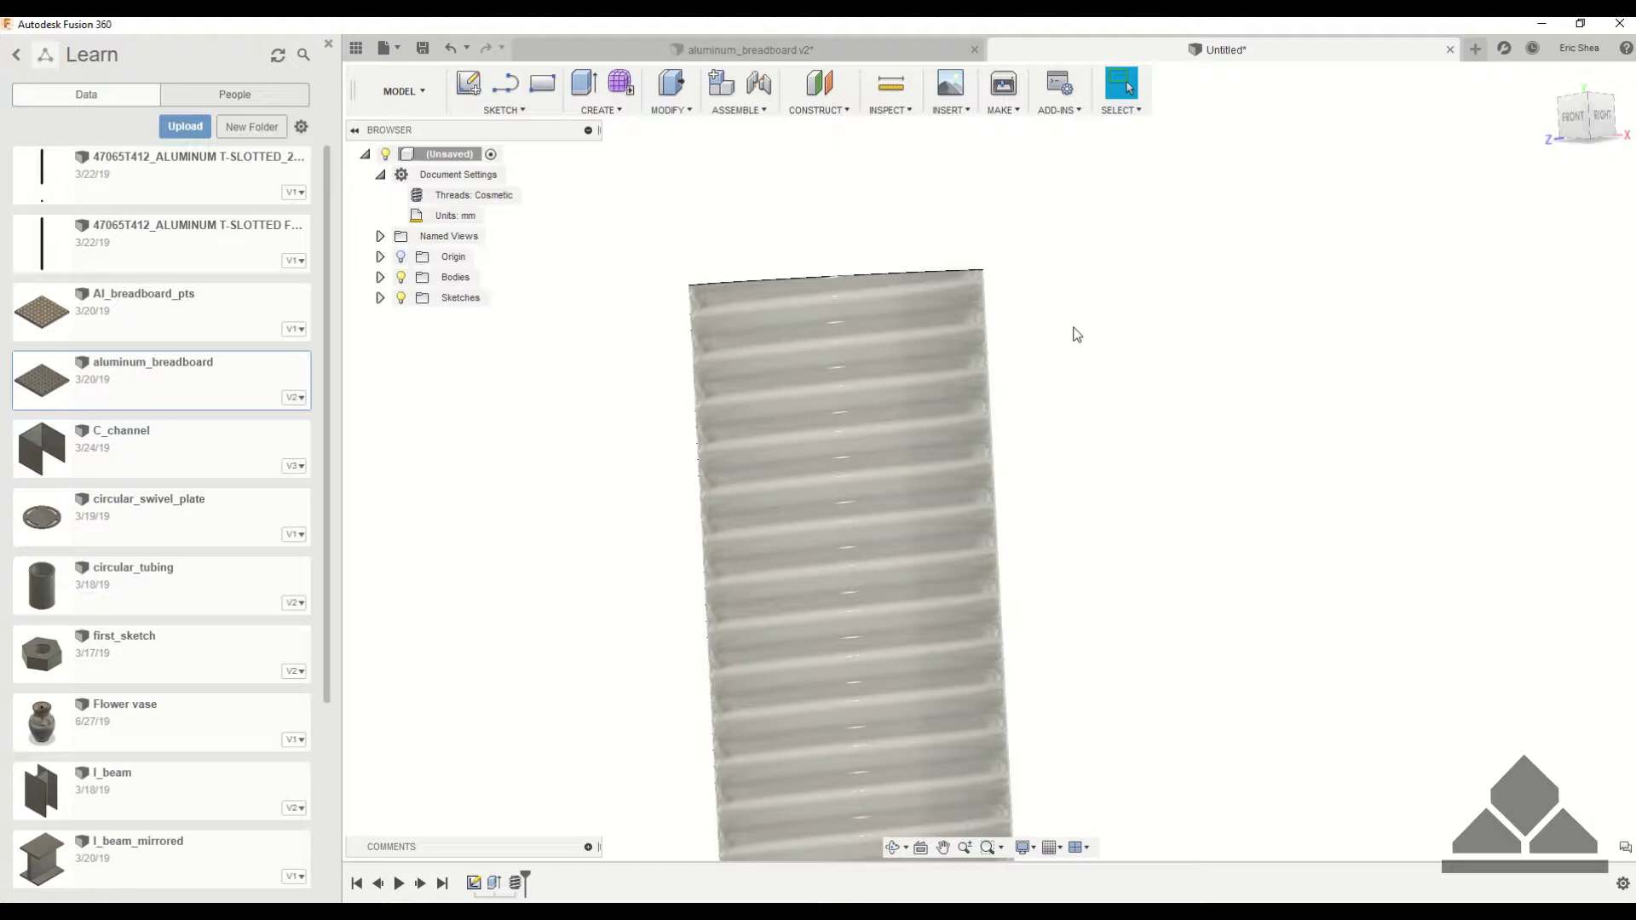
scroll(1071, 372, down, 2)
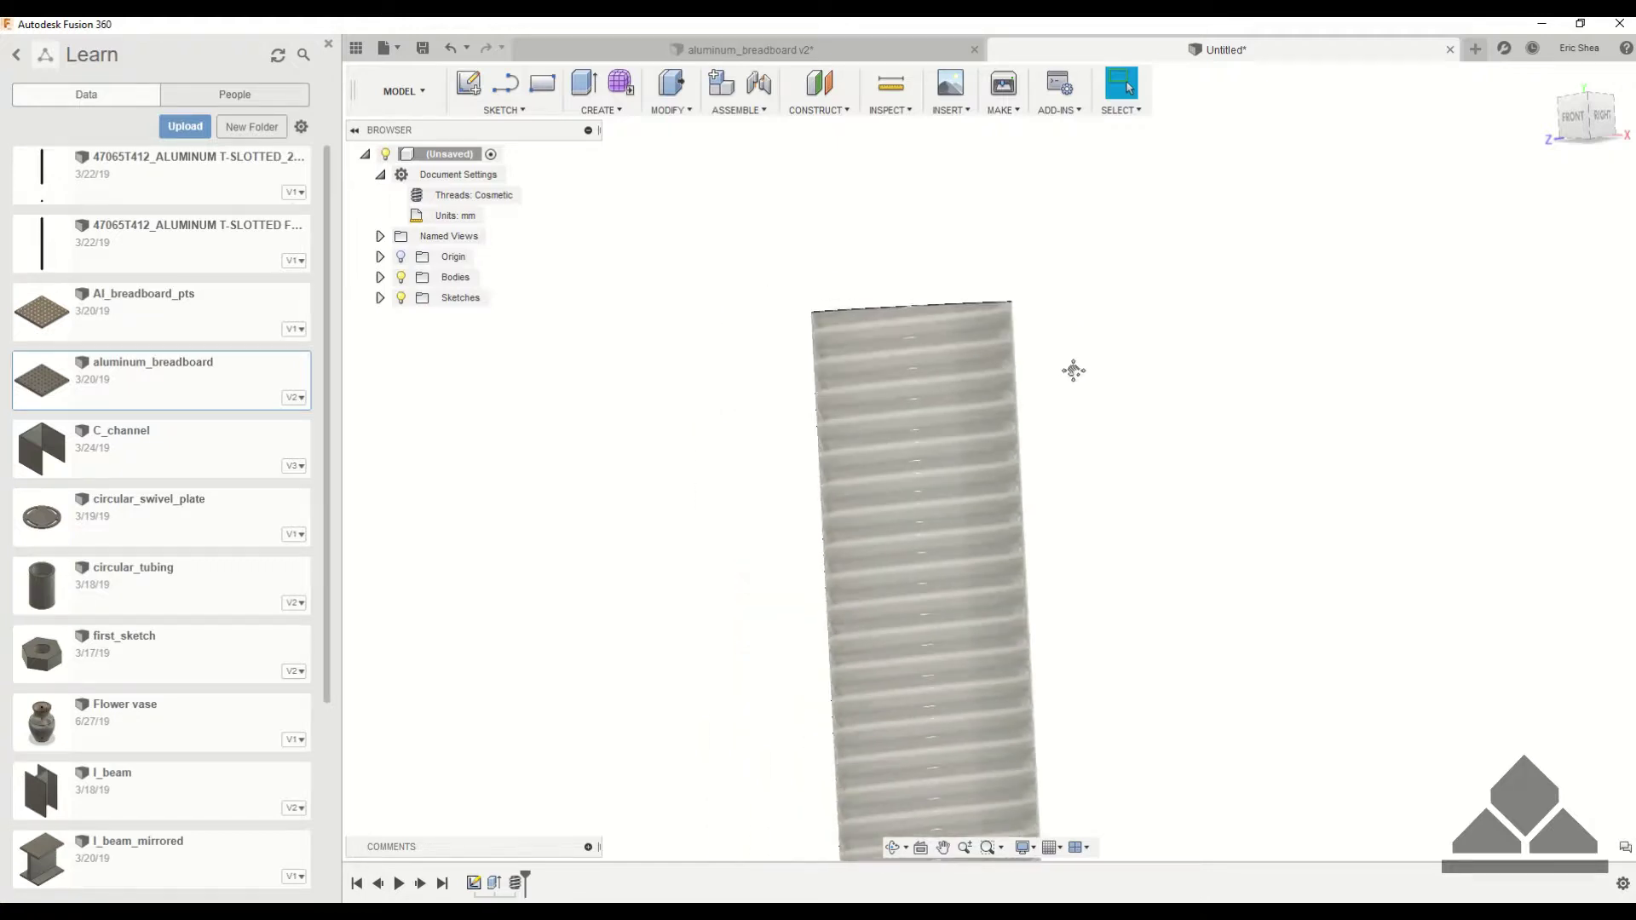
right_click(443, 156)
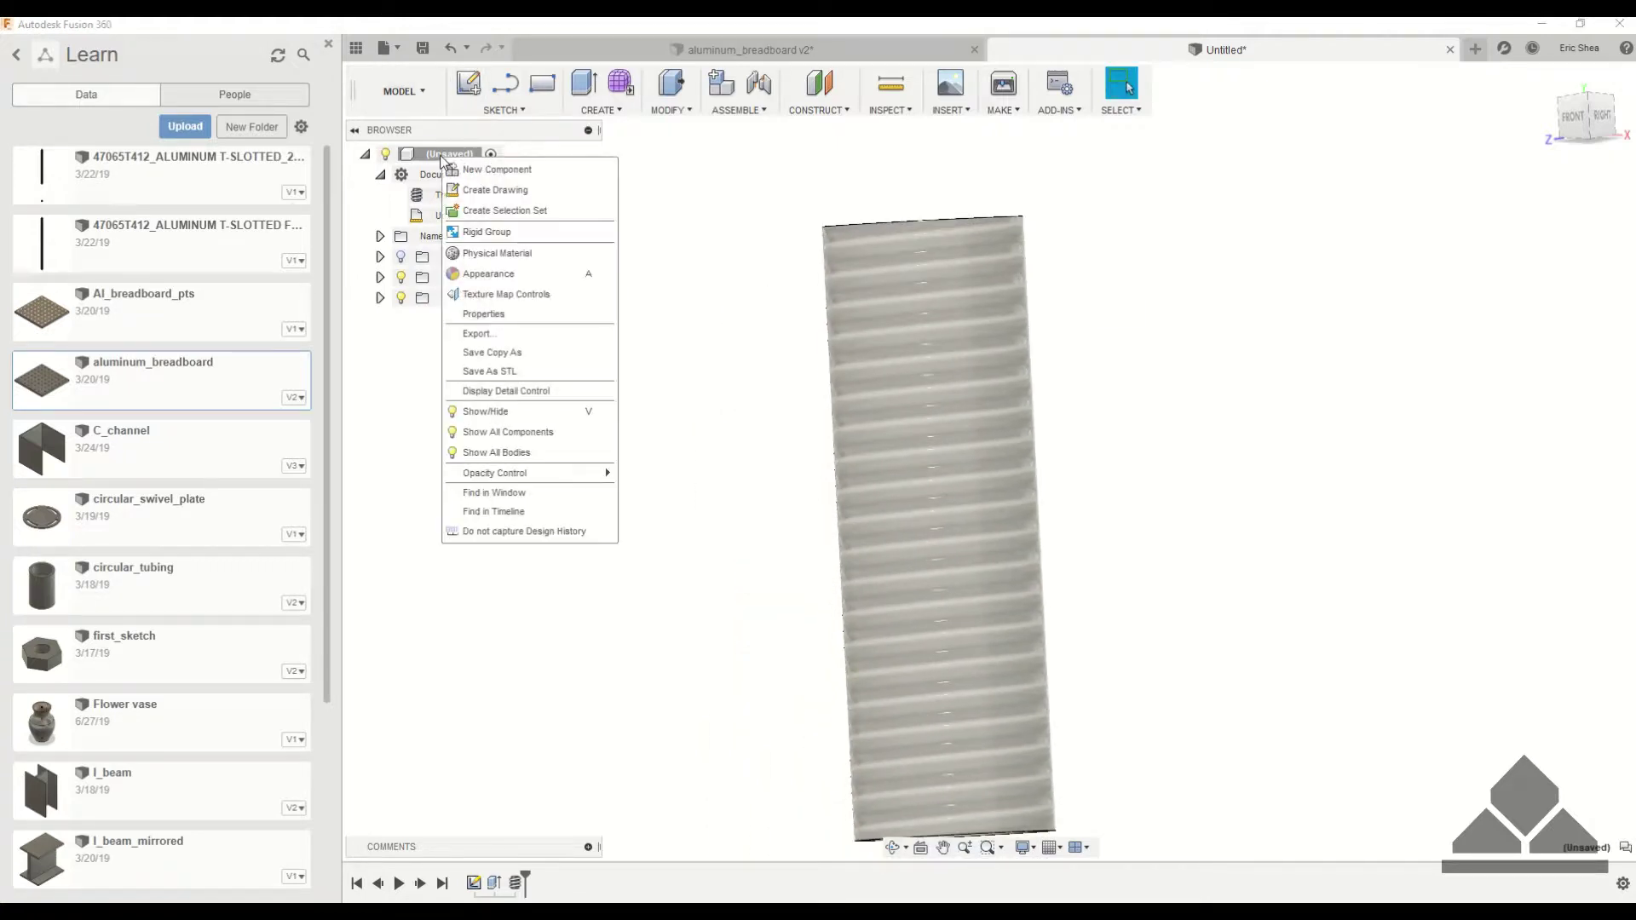
click(494, 371)
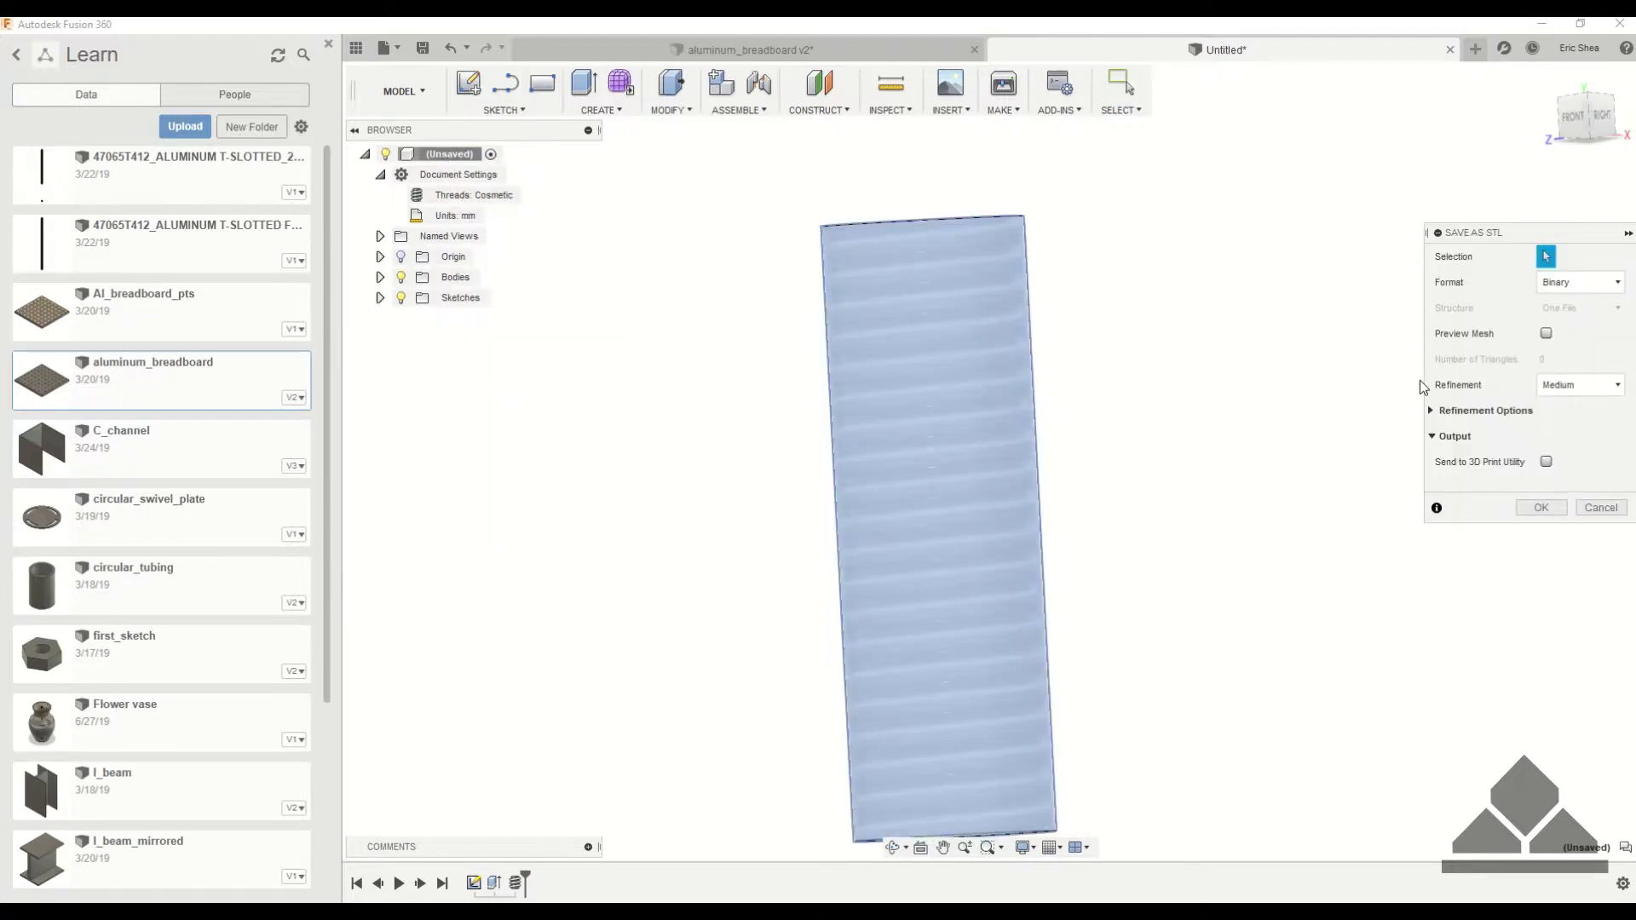
click(1546, 333)
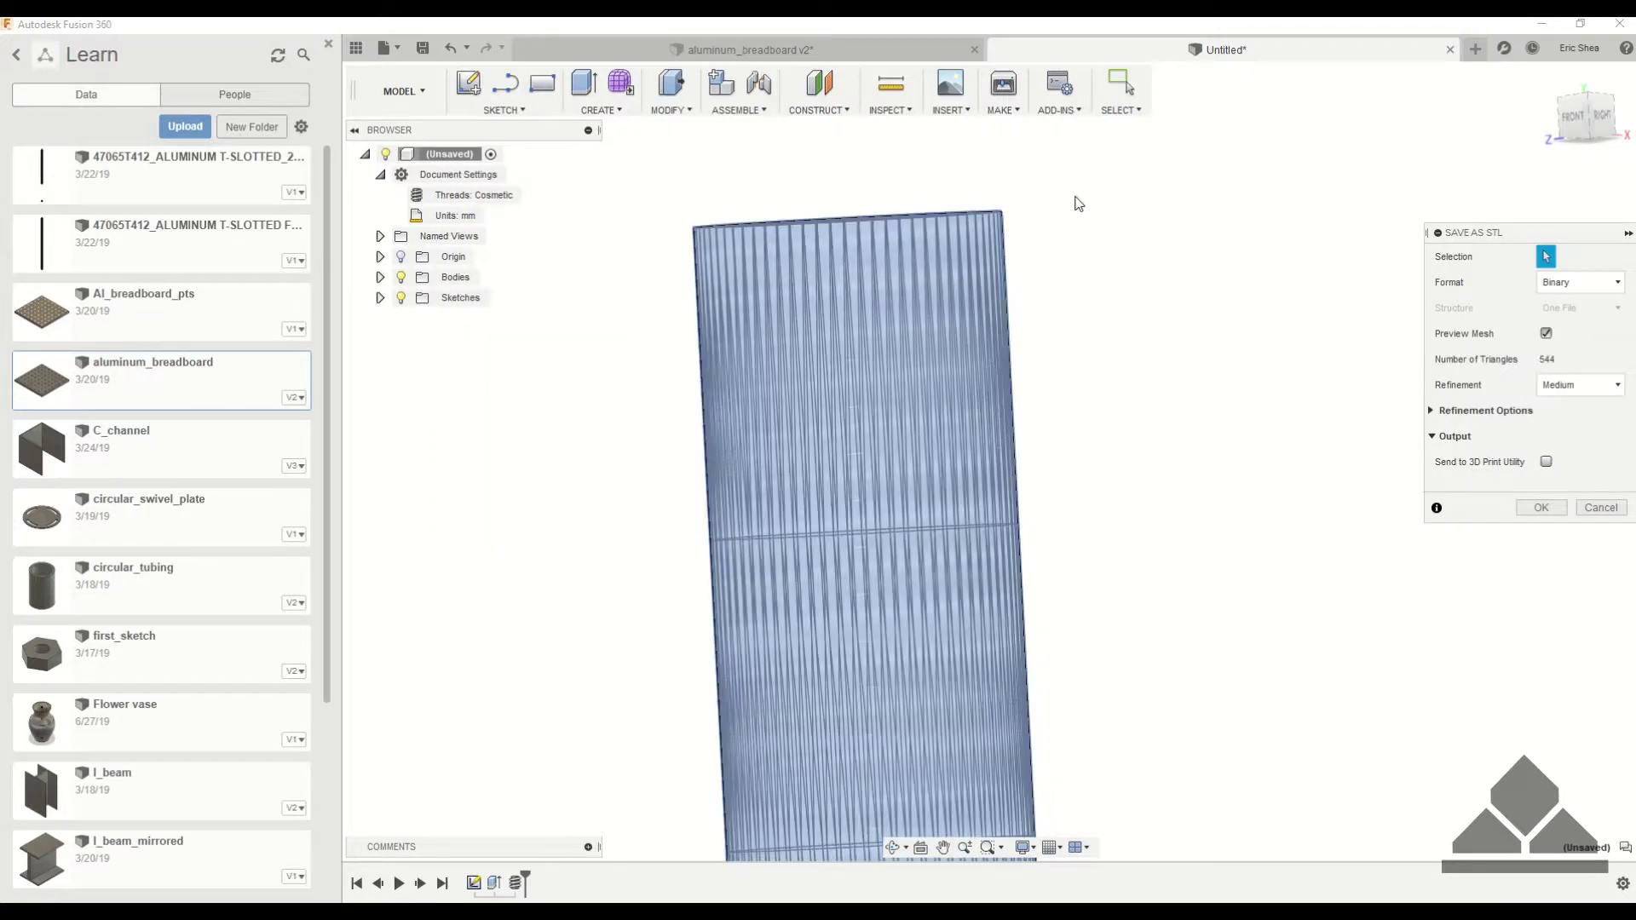
scroll(1028, 223, up, 2)
shift+middle_drag(1028, 223, 1087, 269)
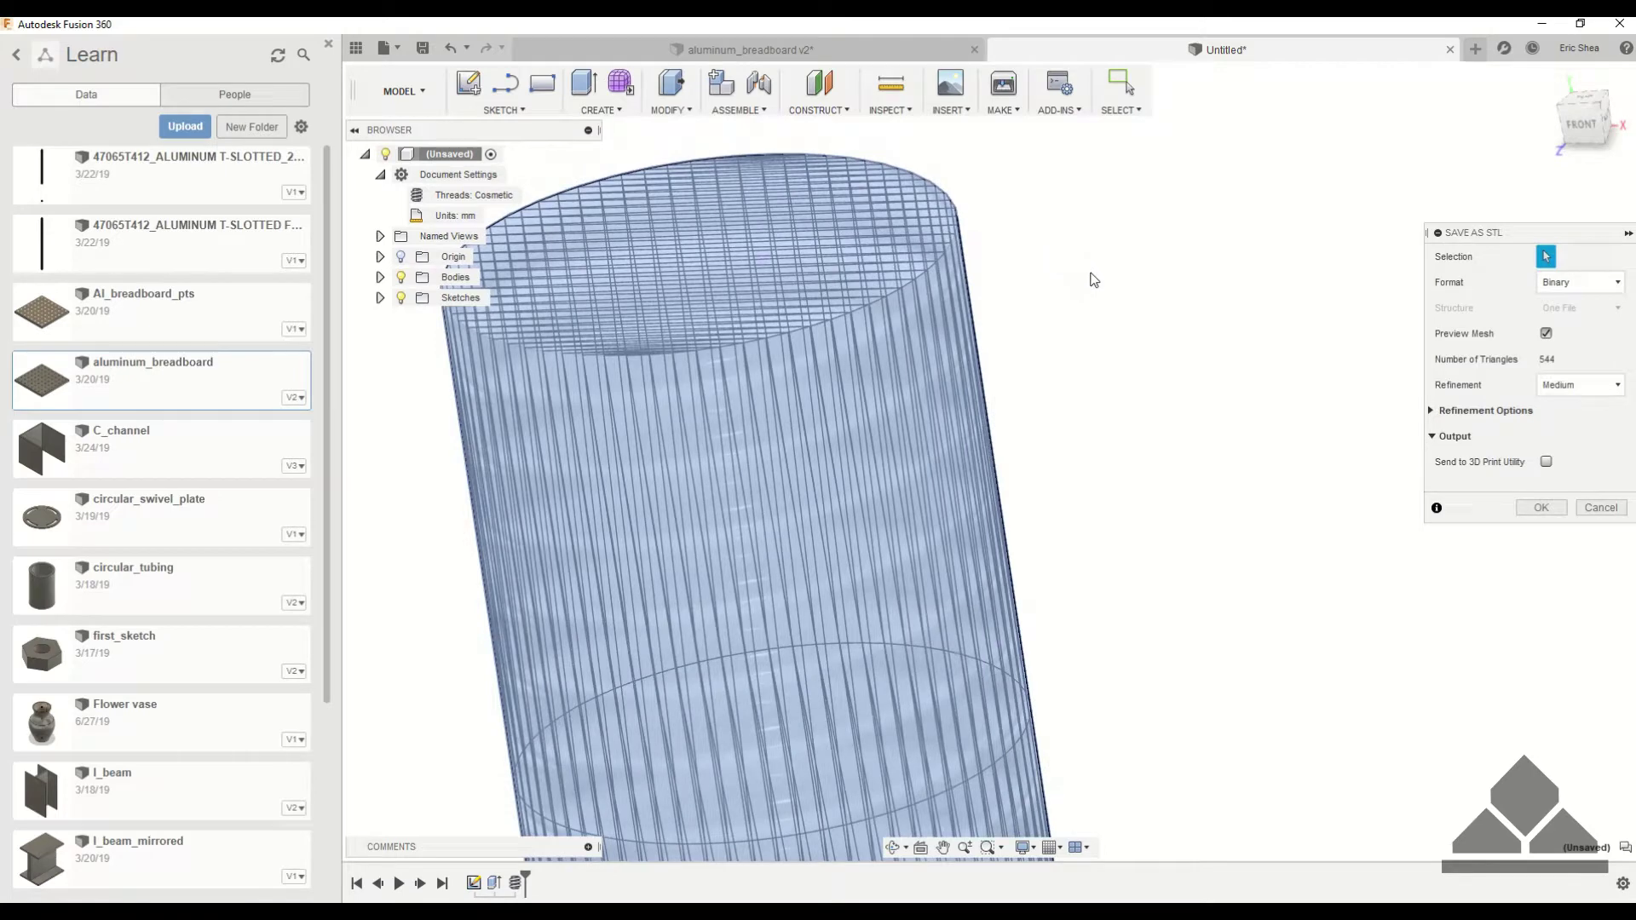
click(1602, 508)
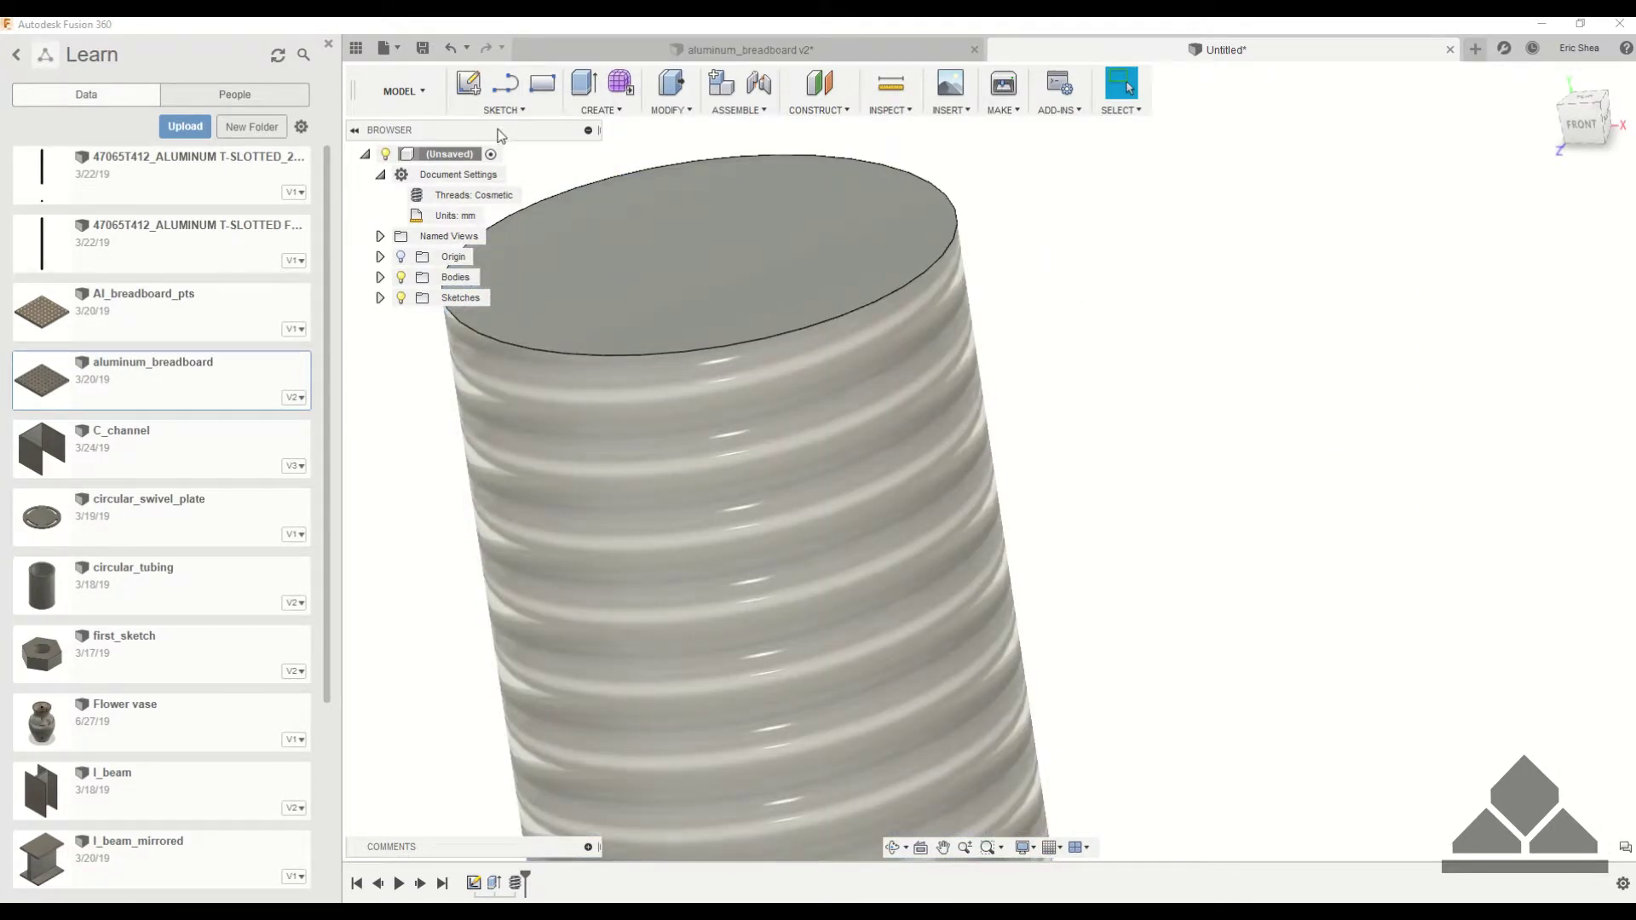
- Edit the cylinder's thread feature to make it modeled instead of cosmetic
right_click(514, 883)
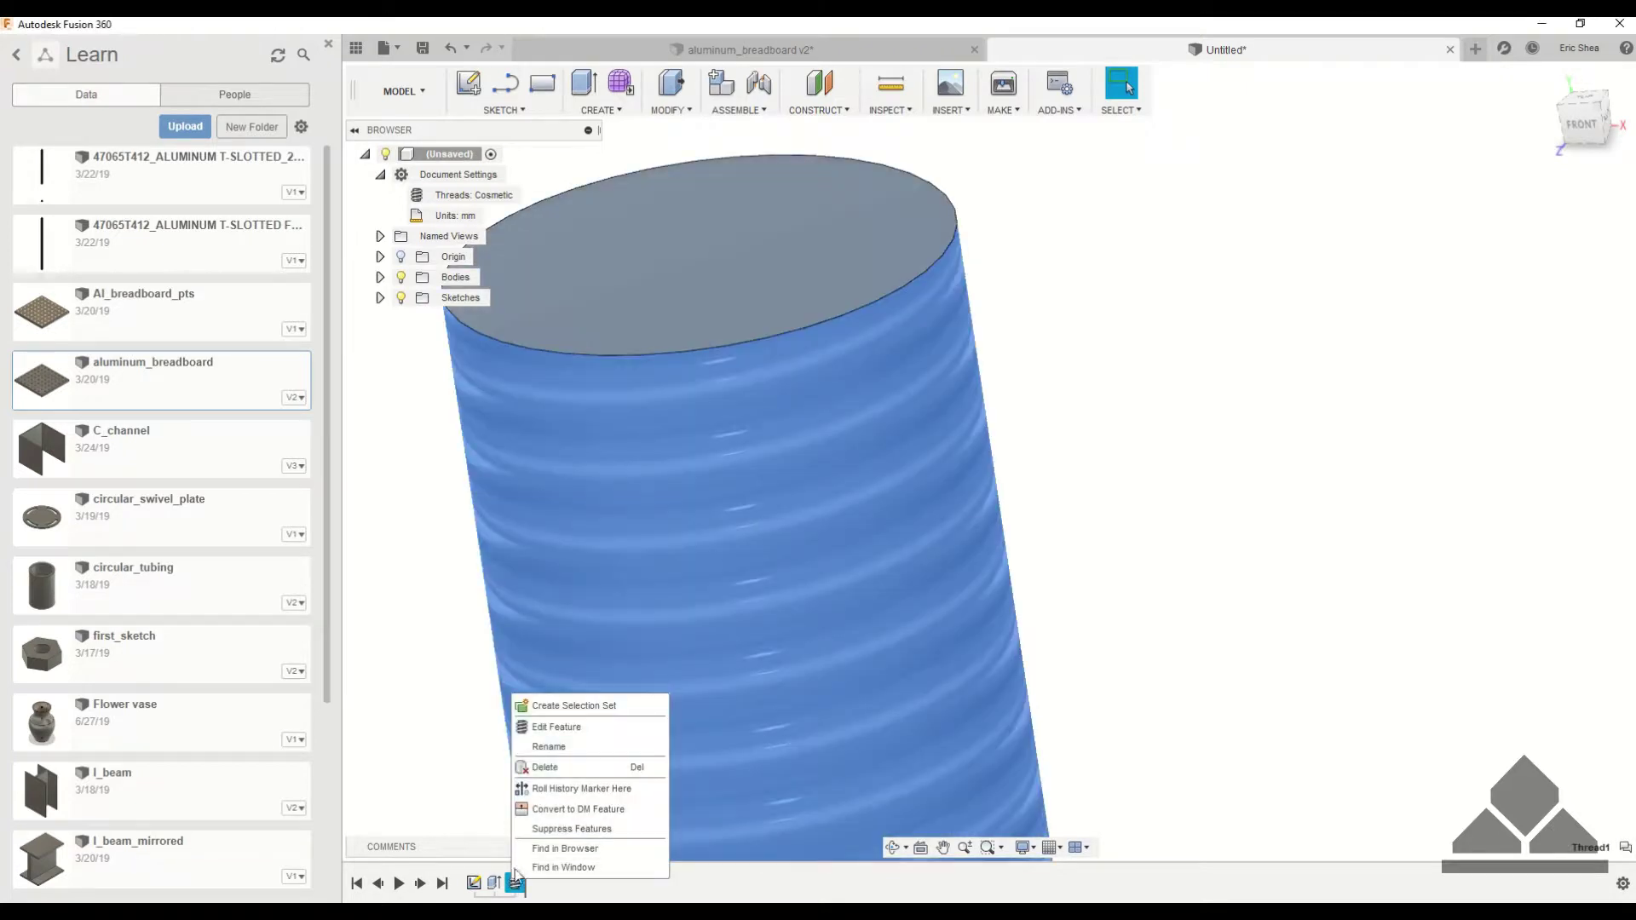
click(561, 727)
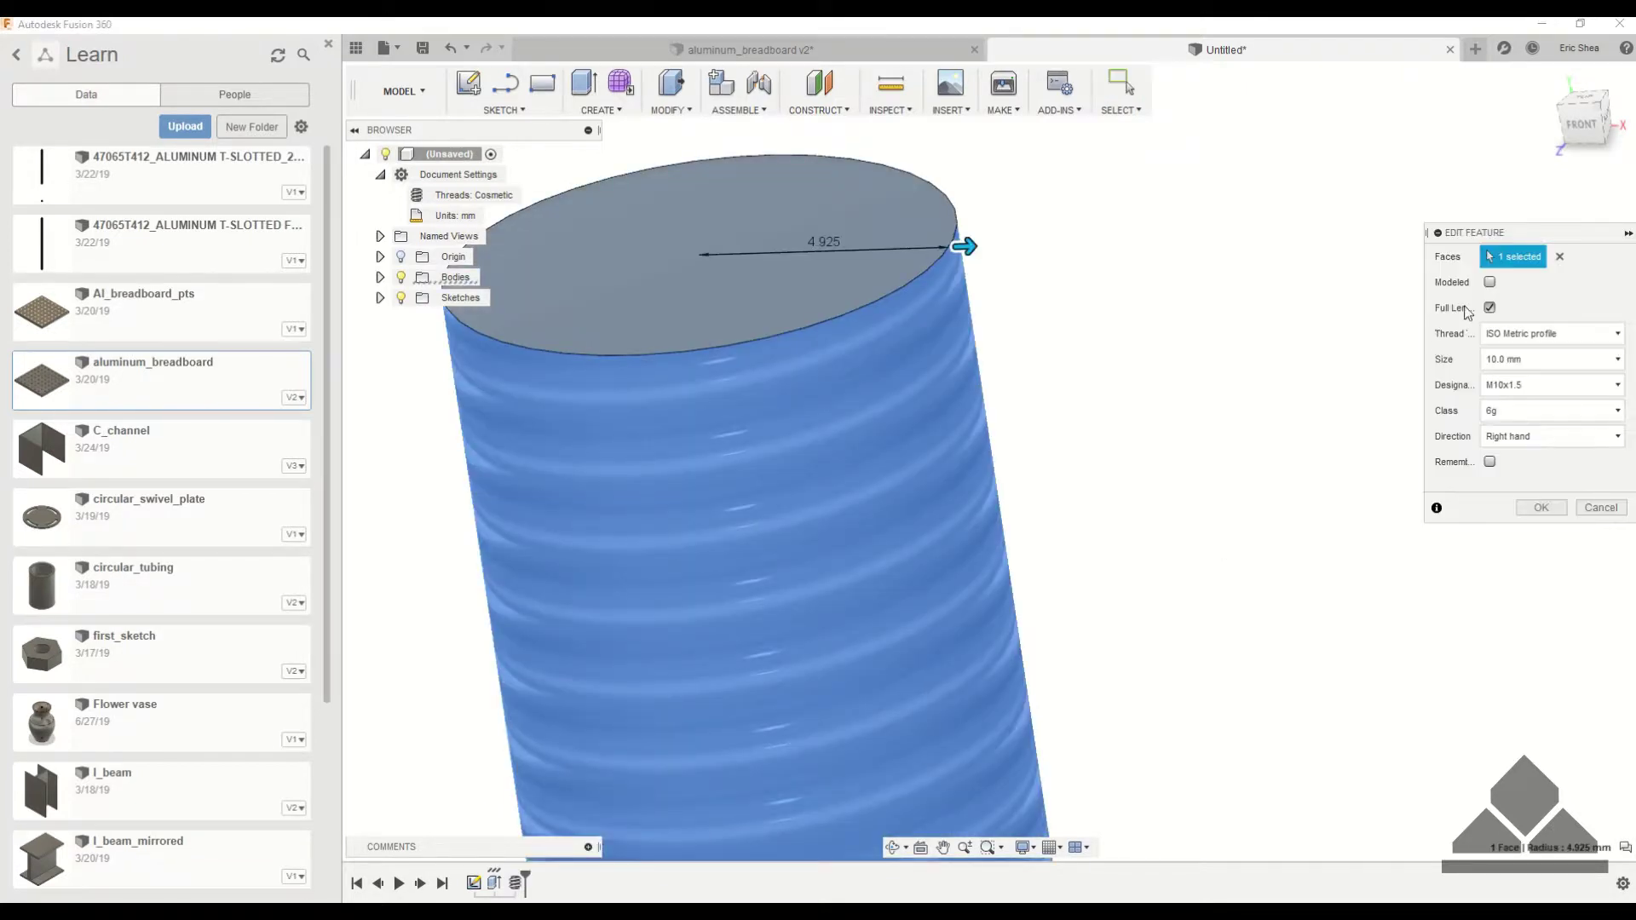
click(1490, 283)
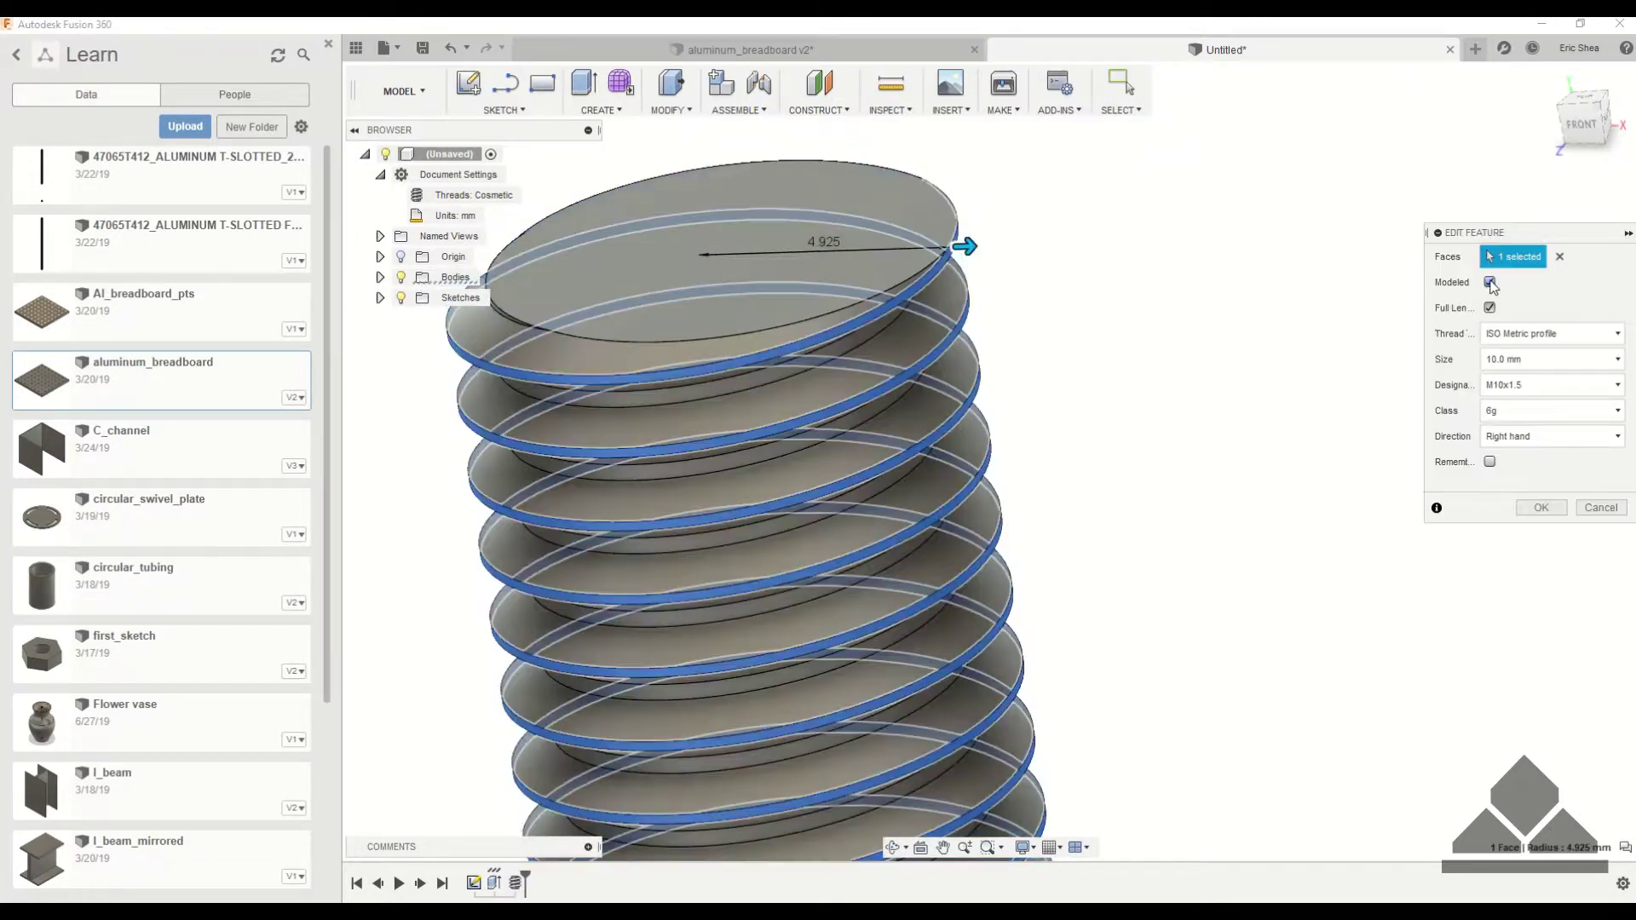
click(1541, 506)
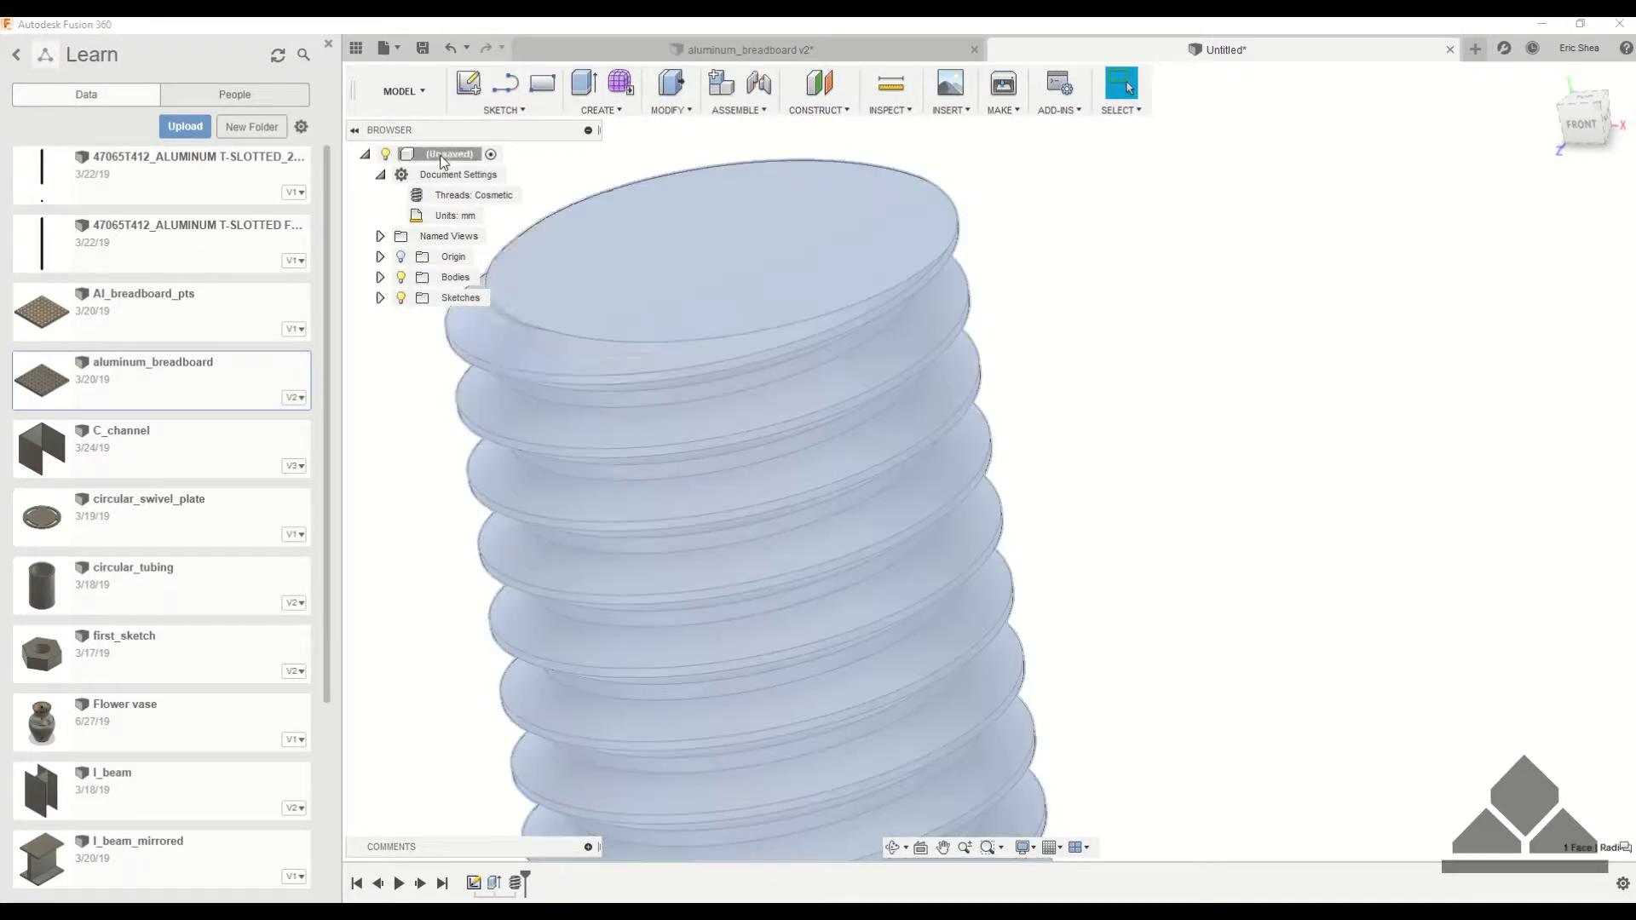
- Preview the STL mesh of the modeled thread at Medium refinement and examine the thread profile up close
right_click(443, 161)
click(490, 372)
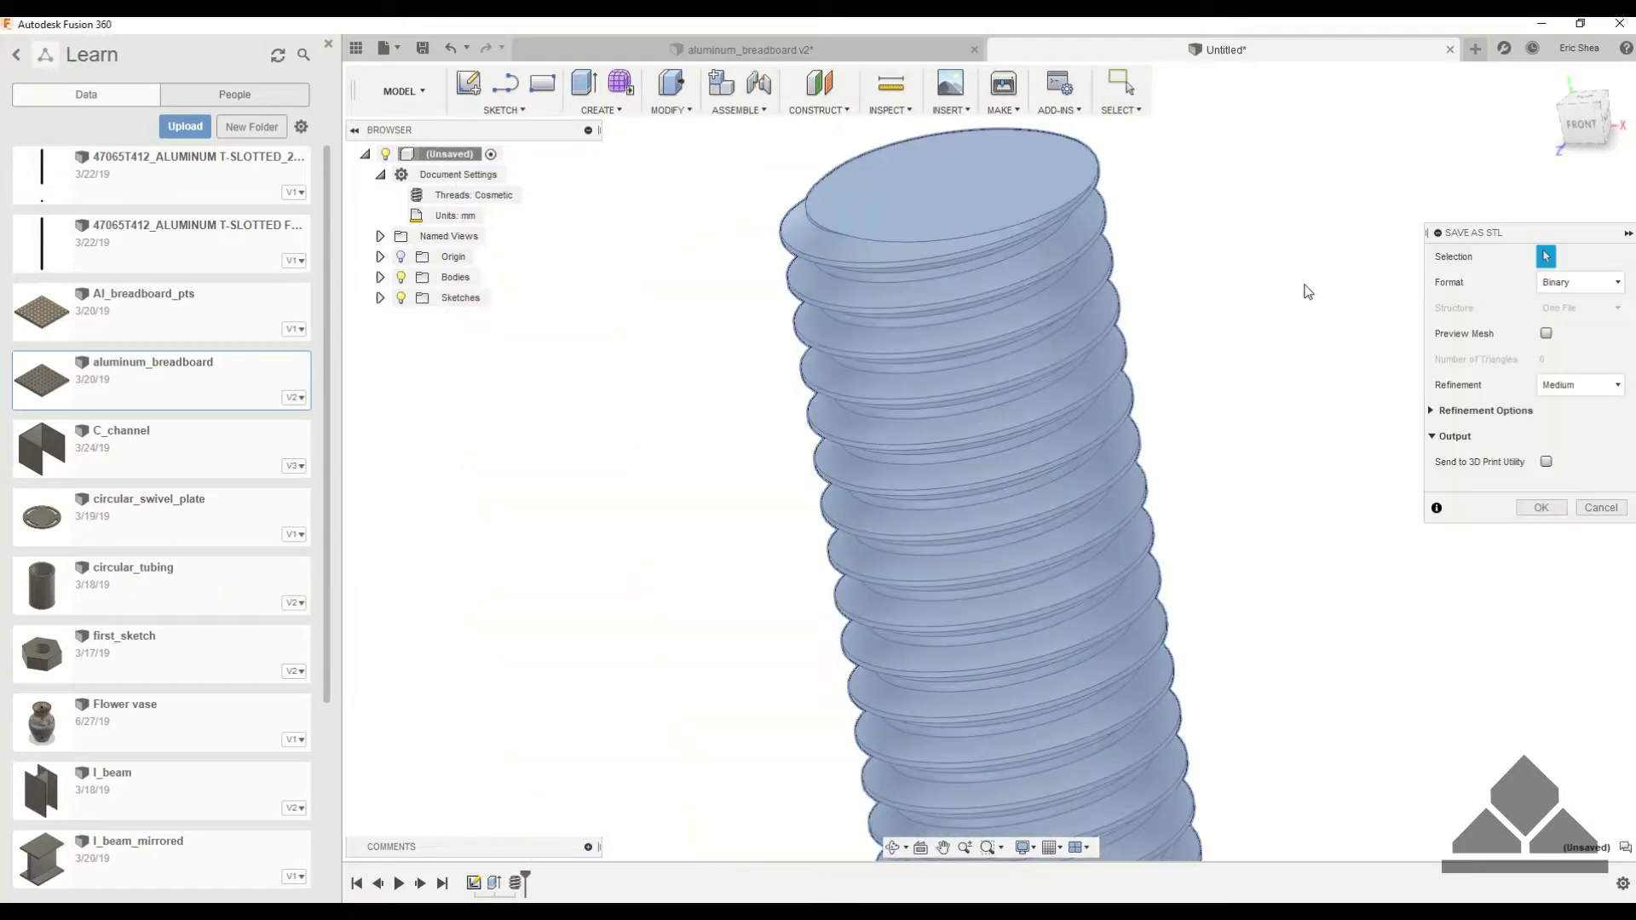
click(1547, 334)
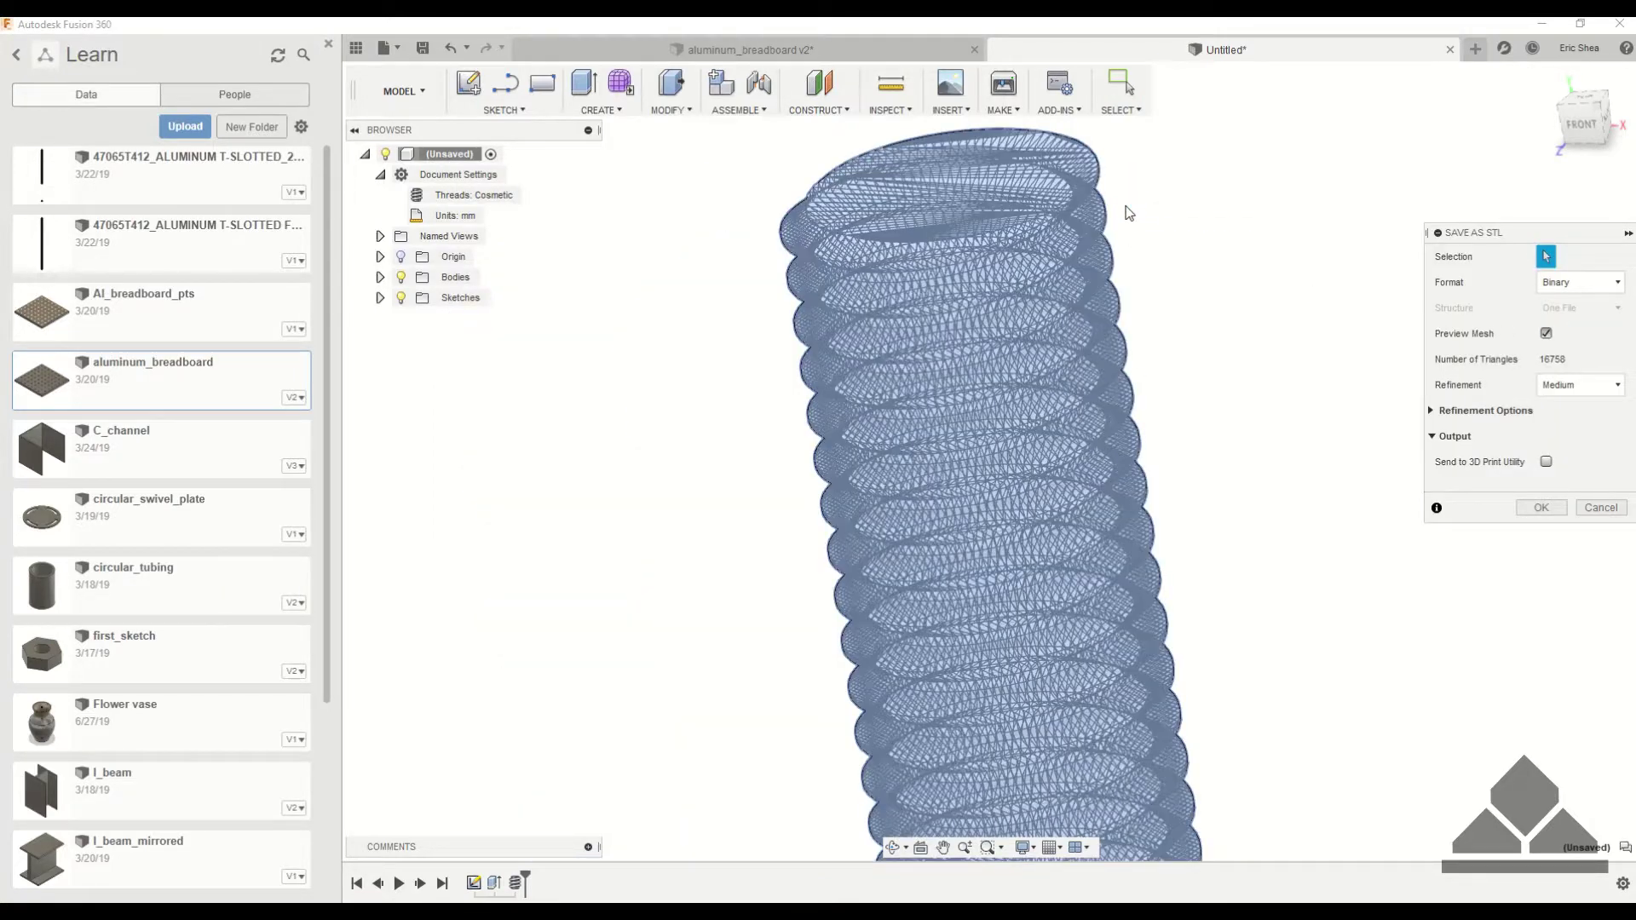
scroll(1125, 264, up, 10)
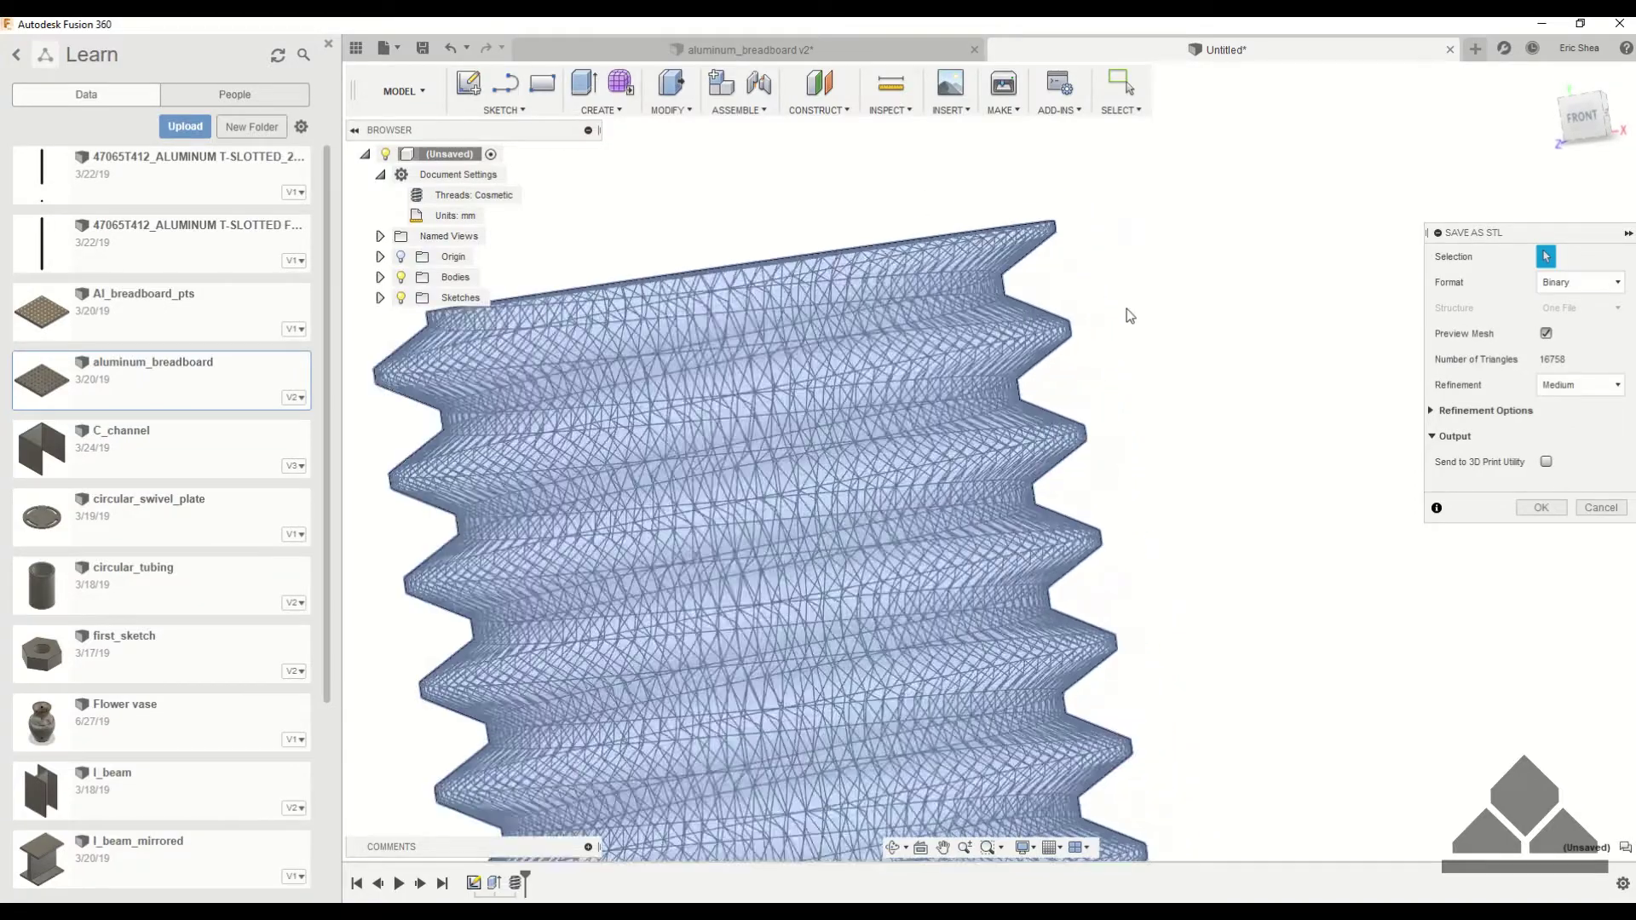
mouse_move(972, 376)
shift+middle_down()
mouse_move(975, 358)
mouse_move(969, 389)
shift+middle_up()
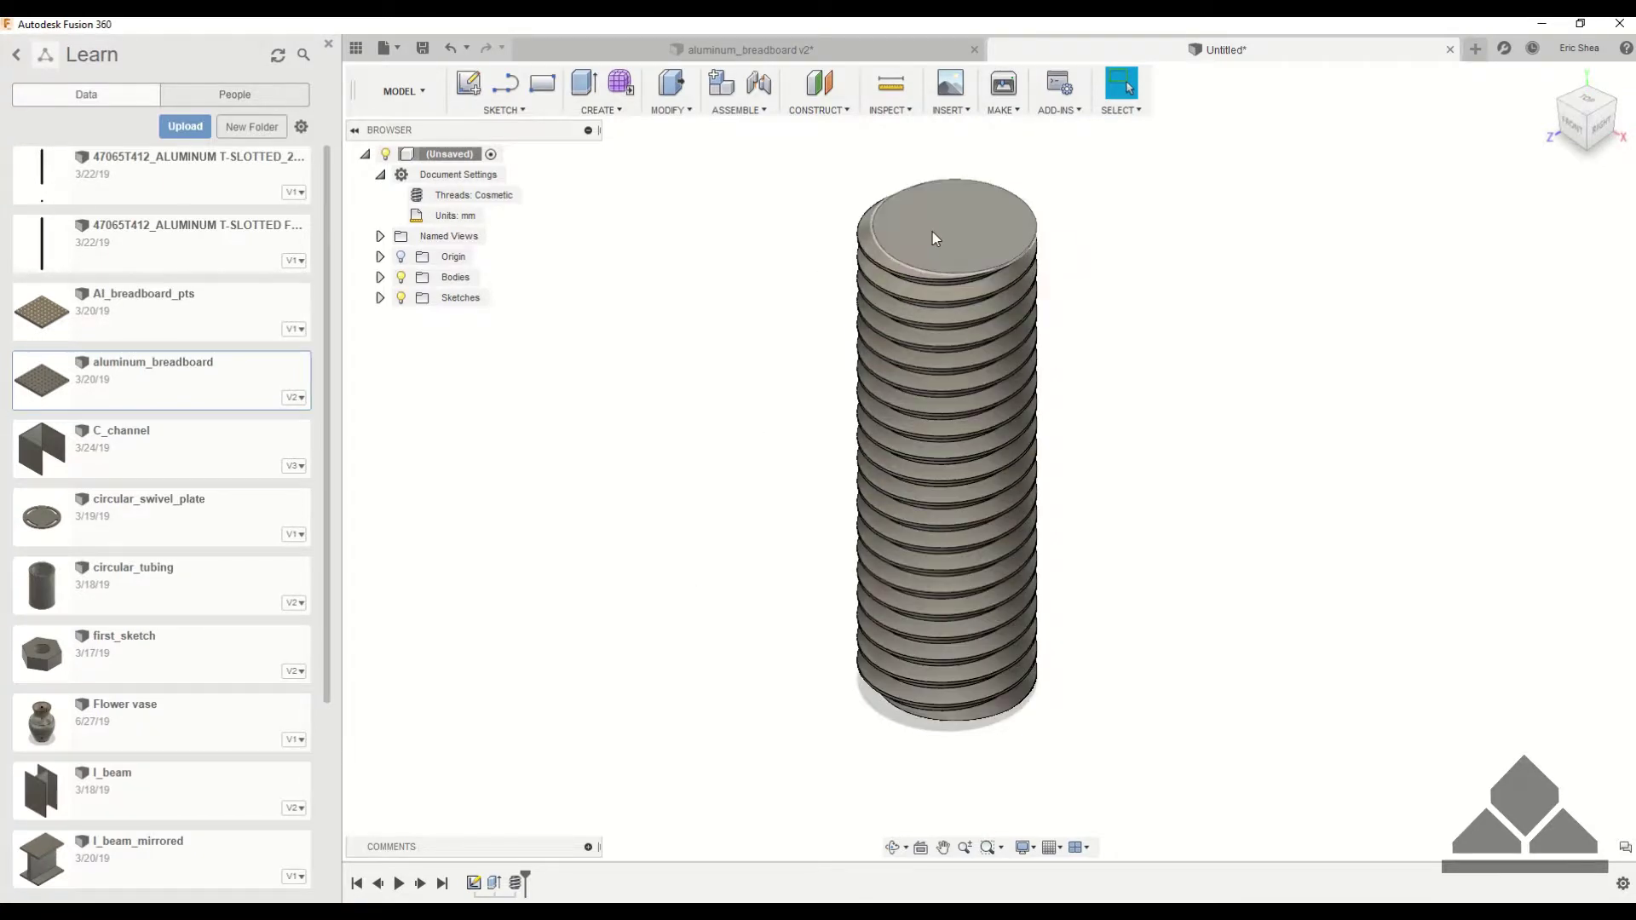
- Delete the thread feature and the cylinder's extrusion from the design history, keeping the circle sketch
right_click(517, 882)
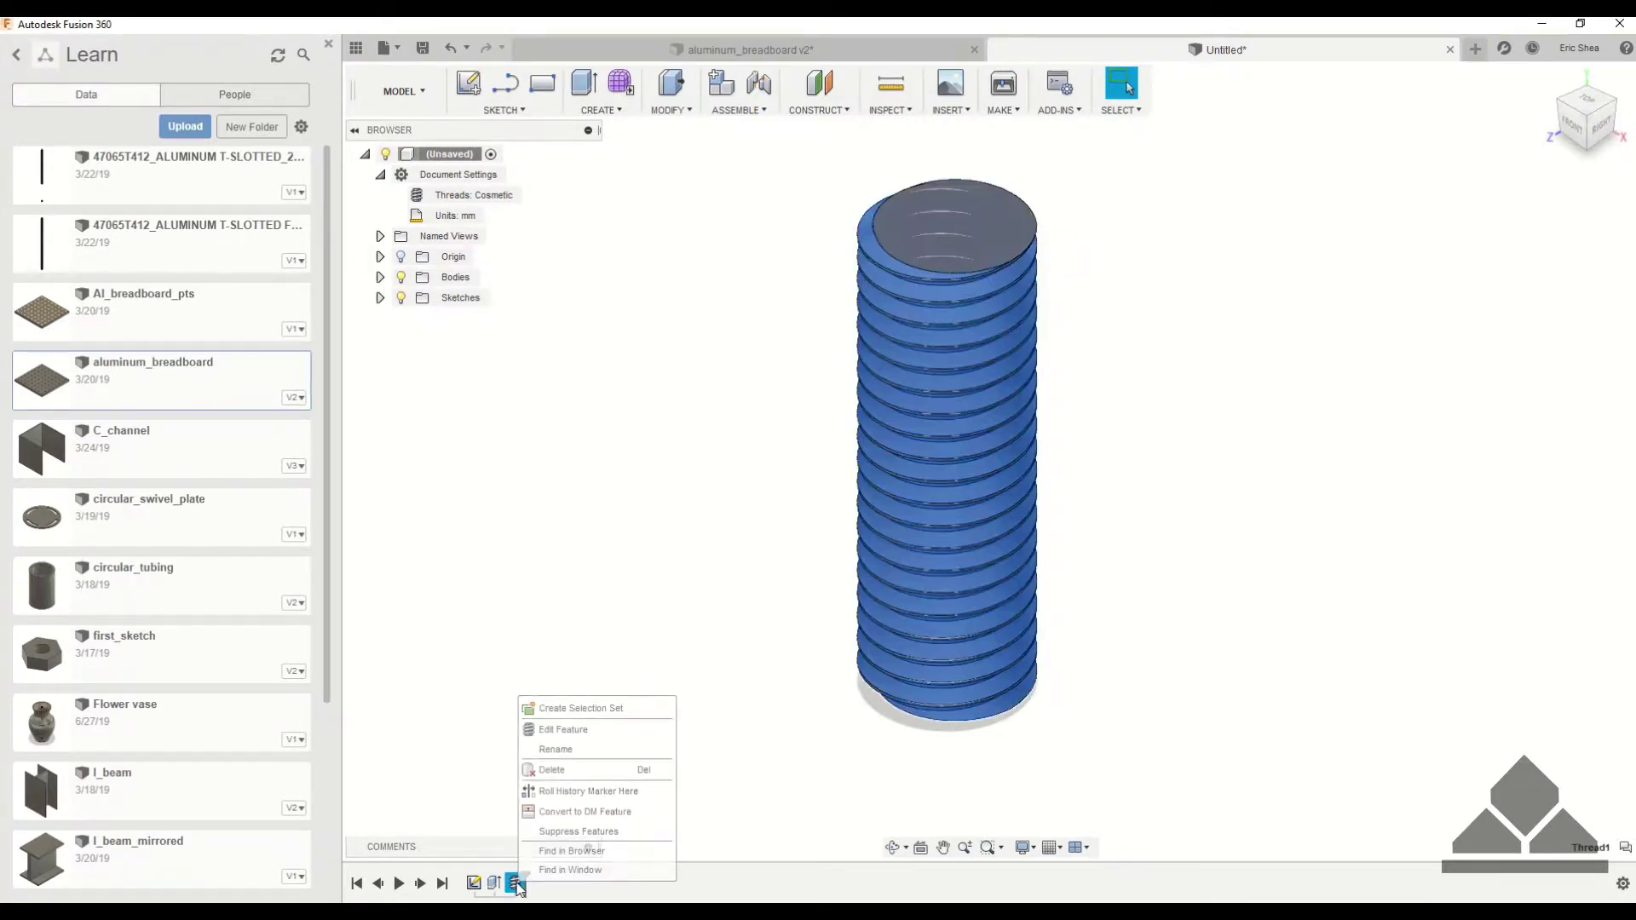
click(557, 772)
right_click(494, 883)
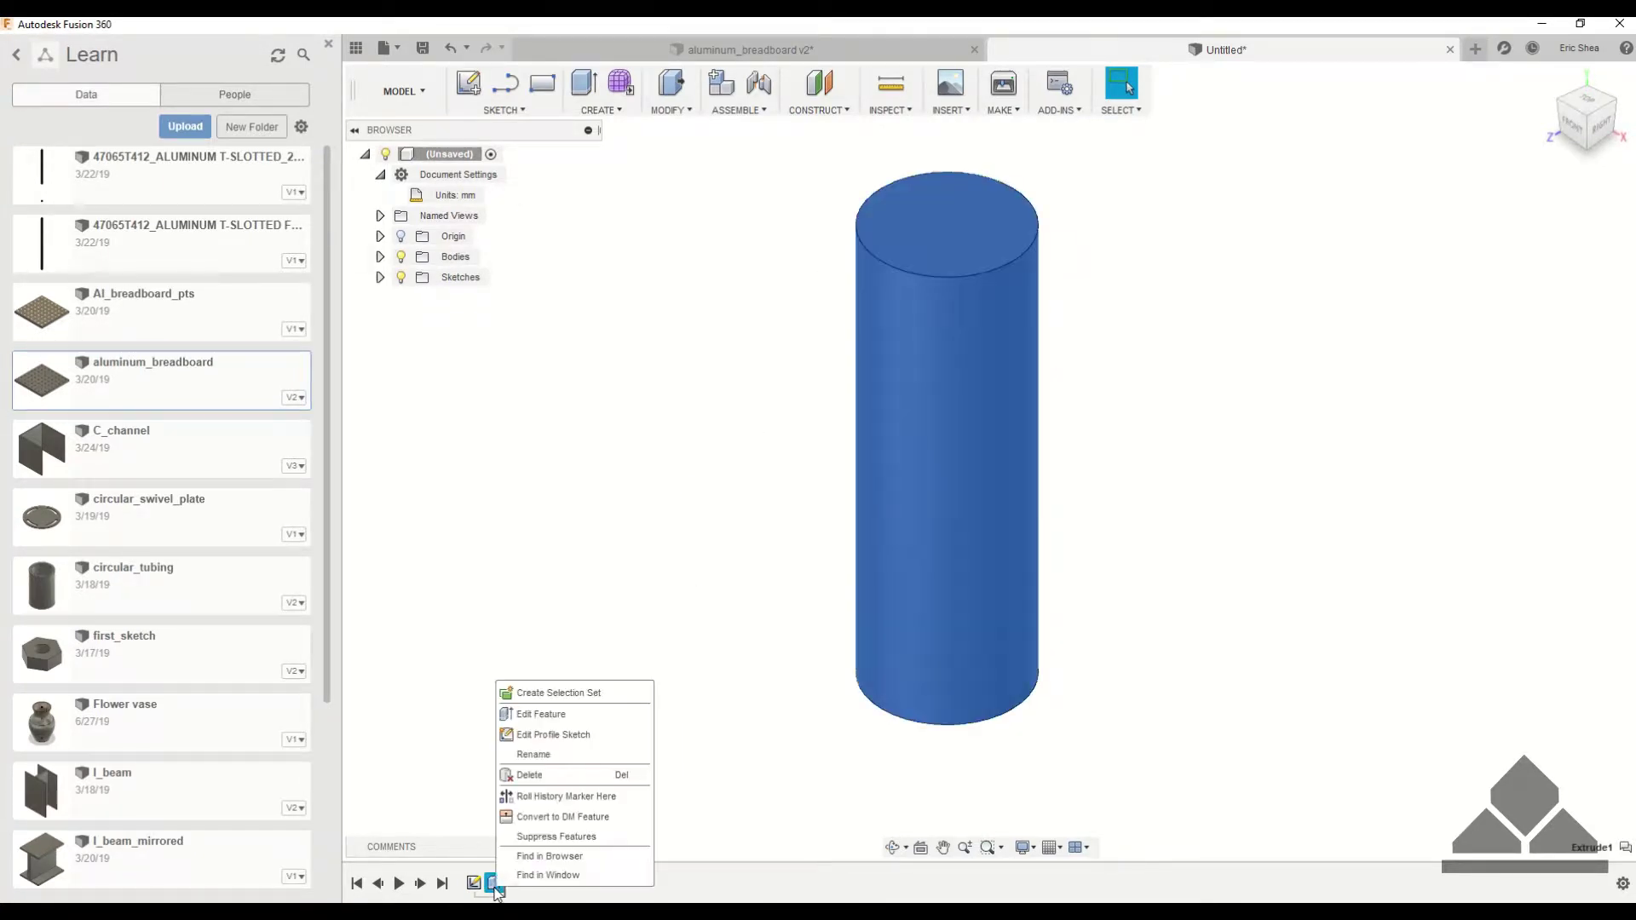
click(545, 773)
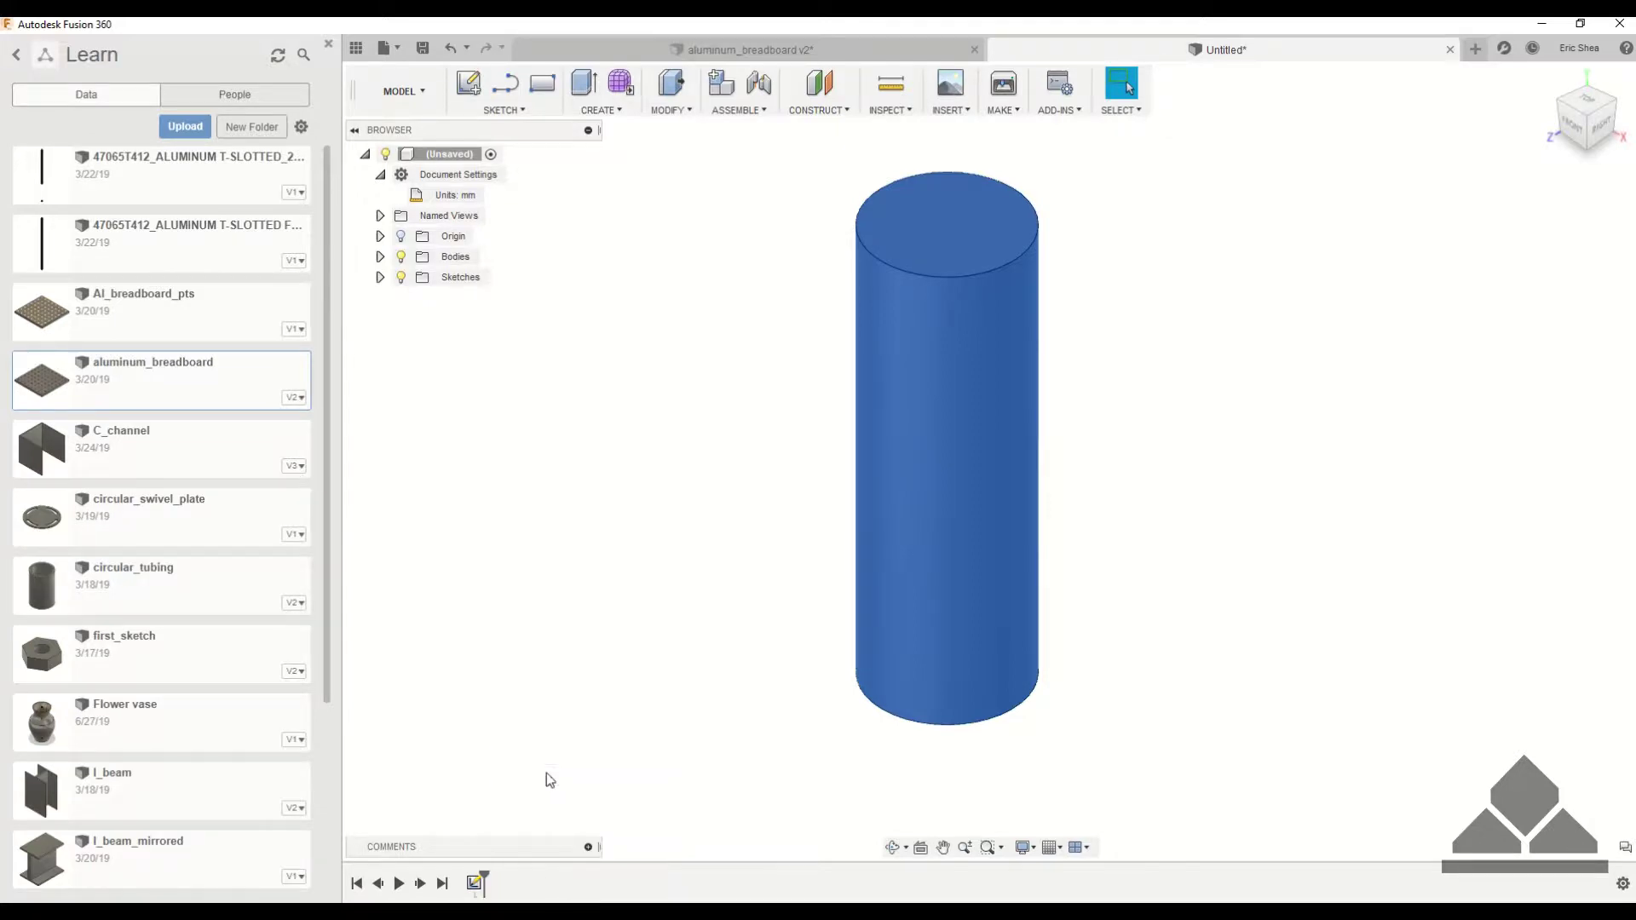
- Edit the circle sketch to remove the diameter dimension and shrink the circle to about 6.7 mm diameter, and finish the sketch
right_click(477, 883)
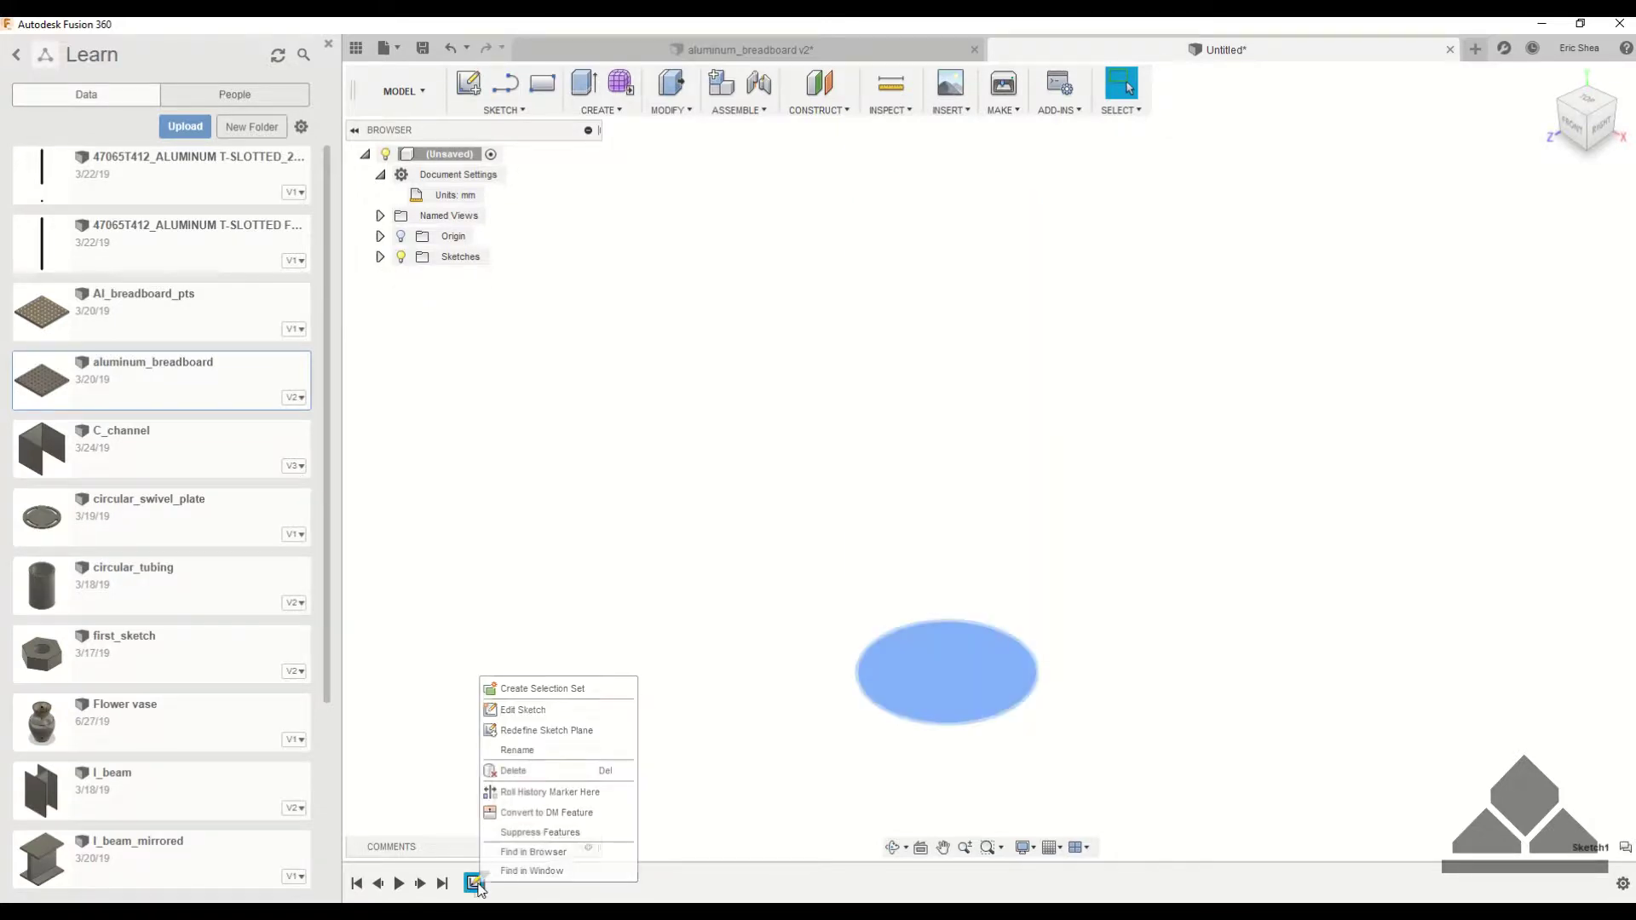
click(520, 711)
scroll(1068, 409, up, 2)
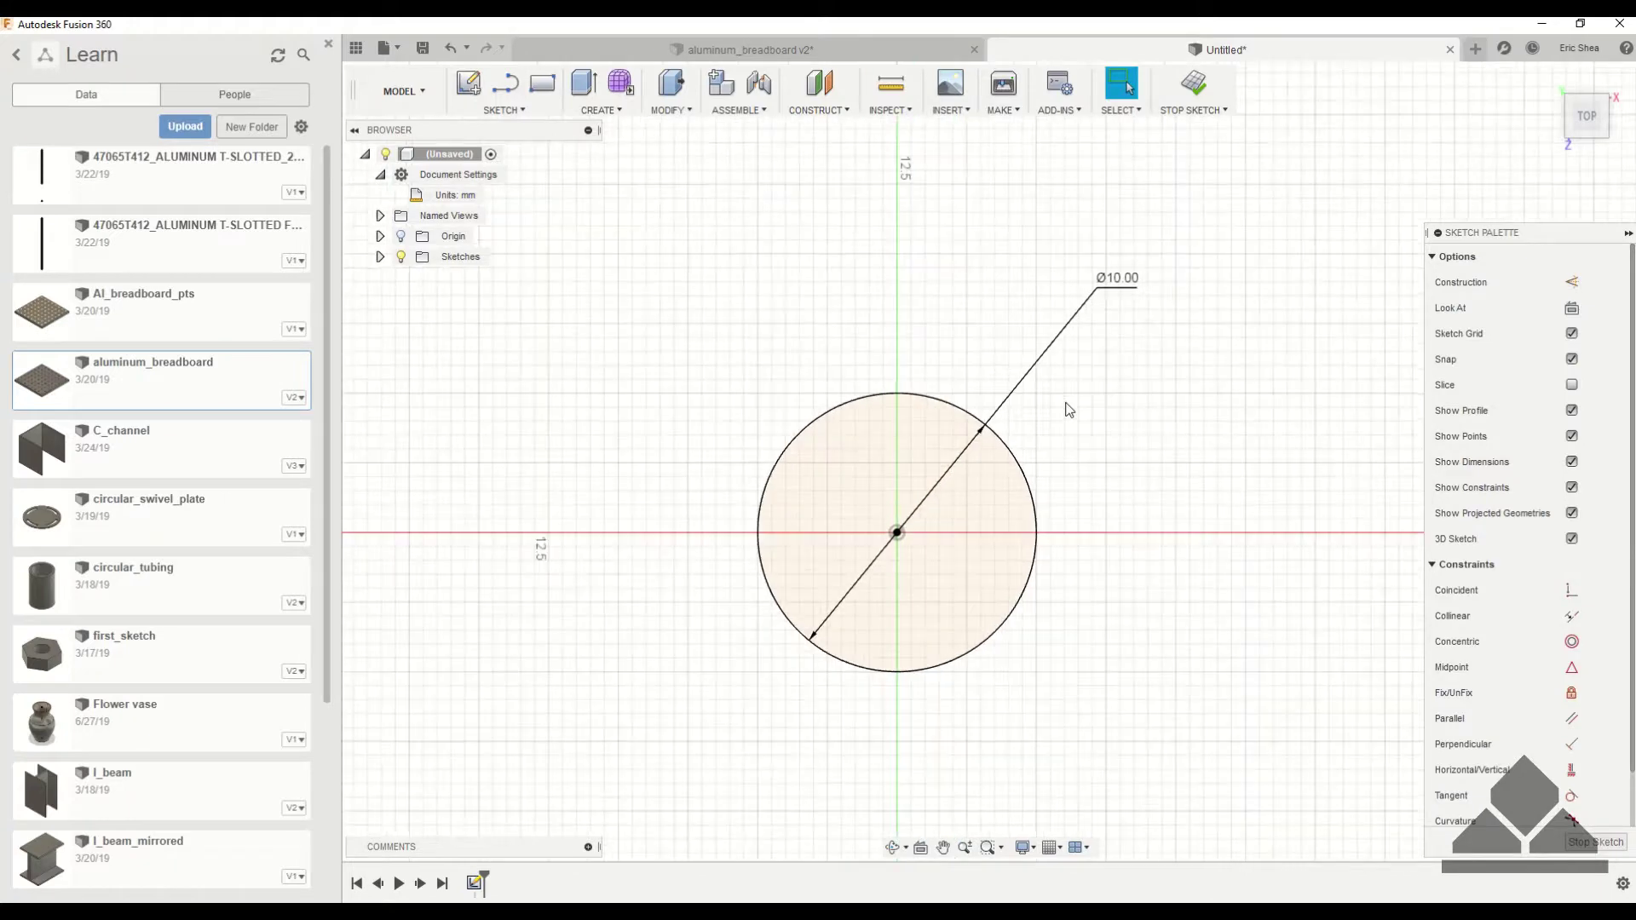
click(1116, 274)
key(Delete)
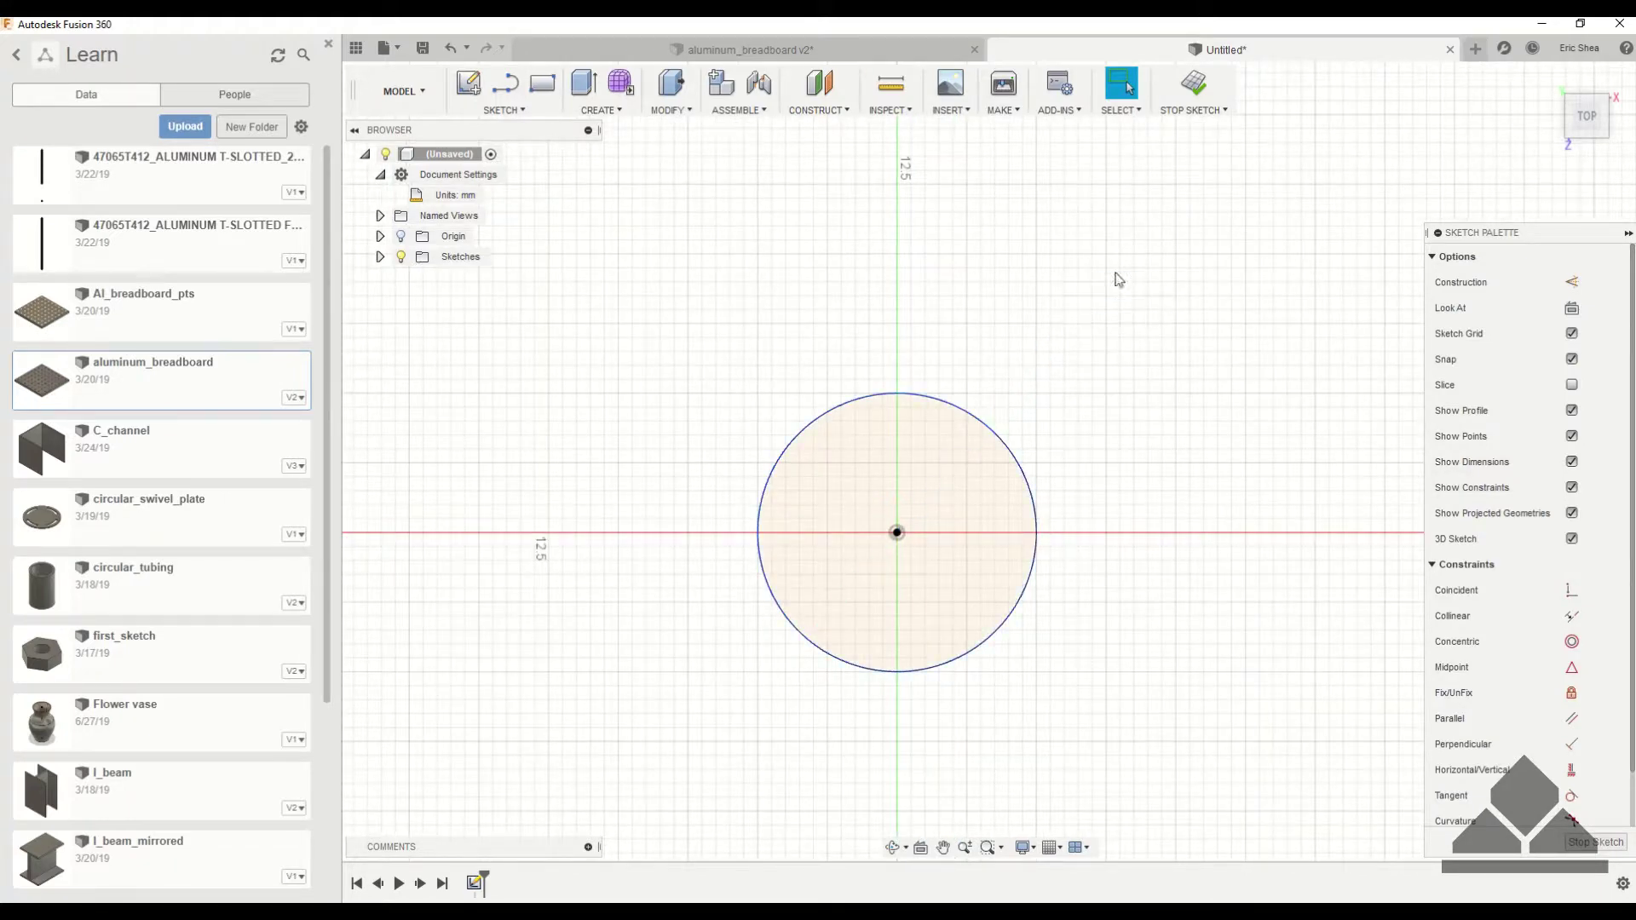
drag(958, 424, 950, 464)
click(1561, 834)
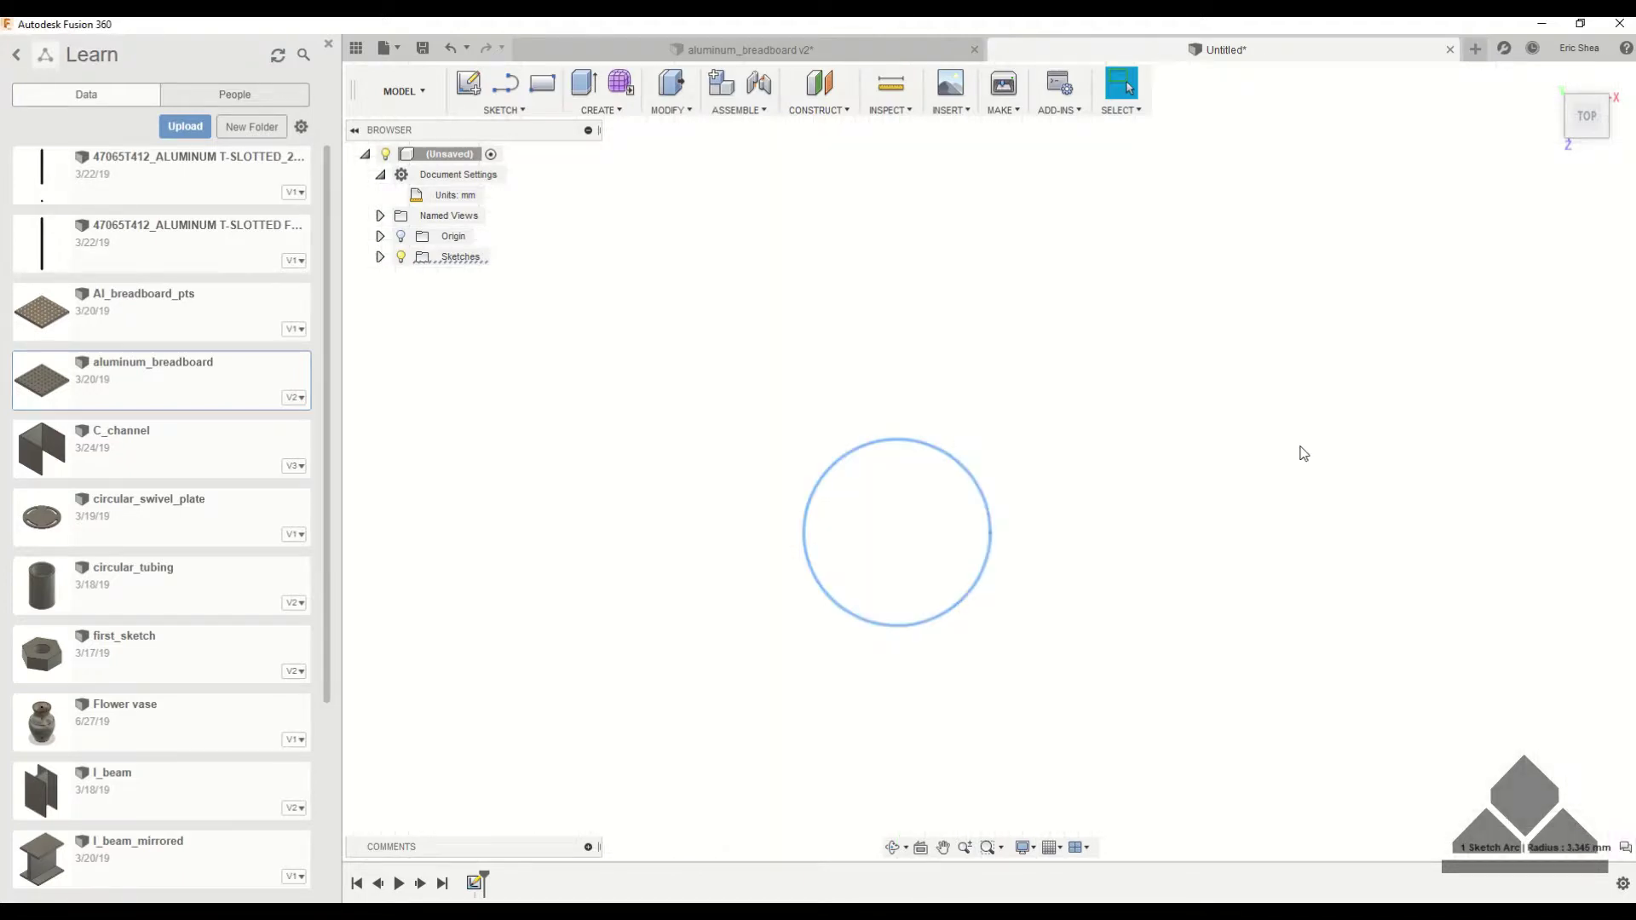
- Extrude the circle sketch 50 mm upward as a new body to rebuild the cylinder
key(e)
click(380, 256)
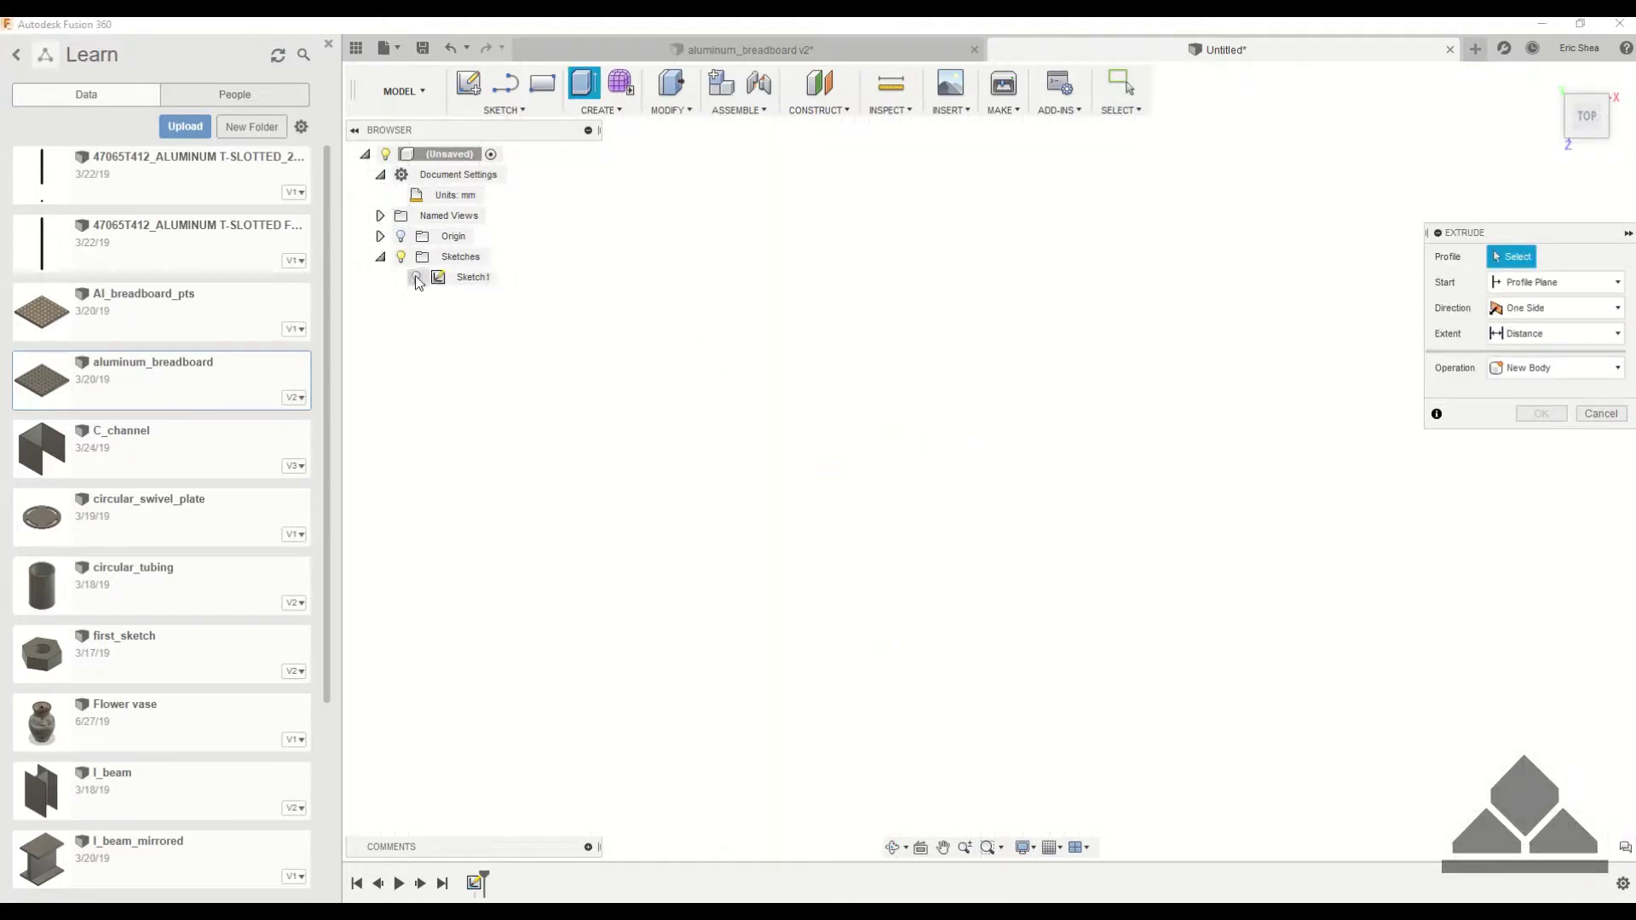
click(439, 277)
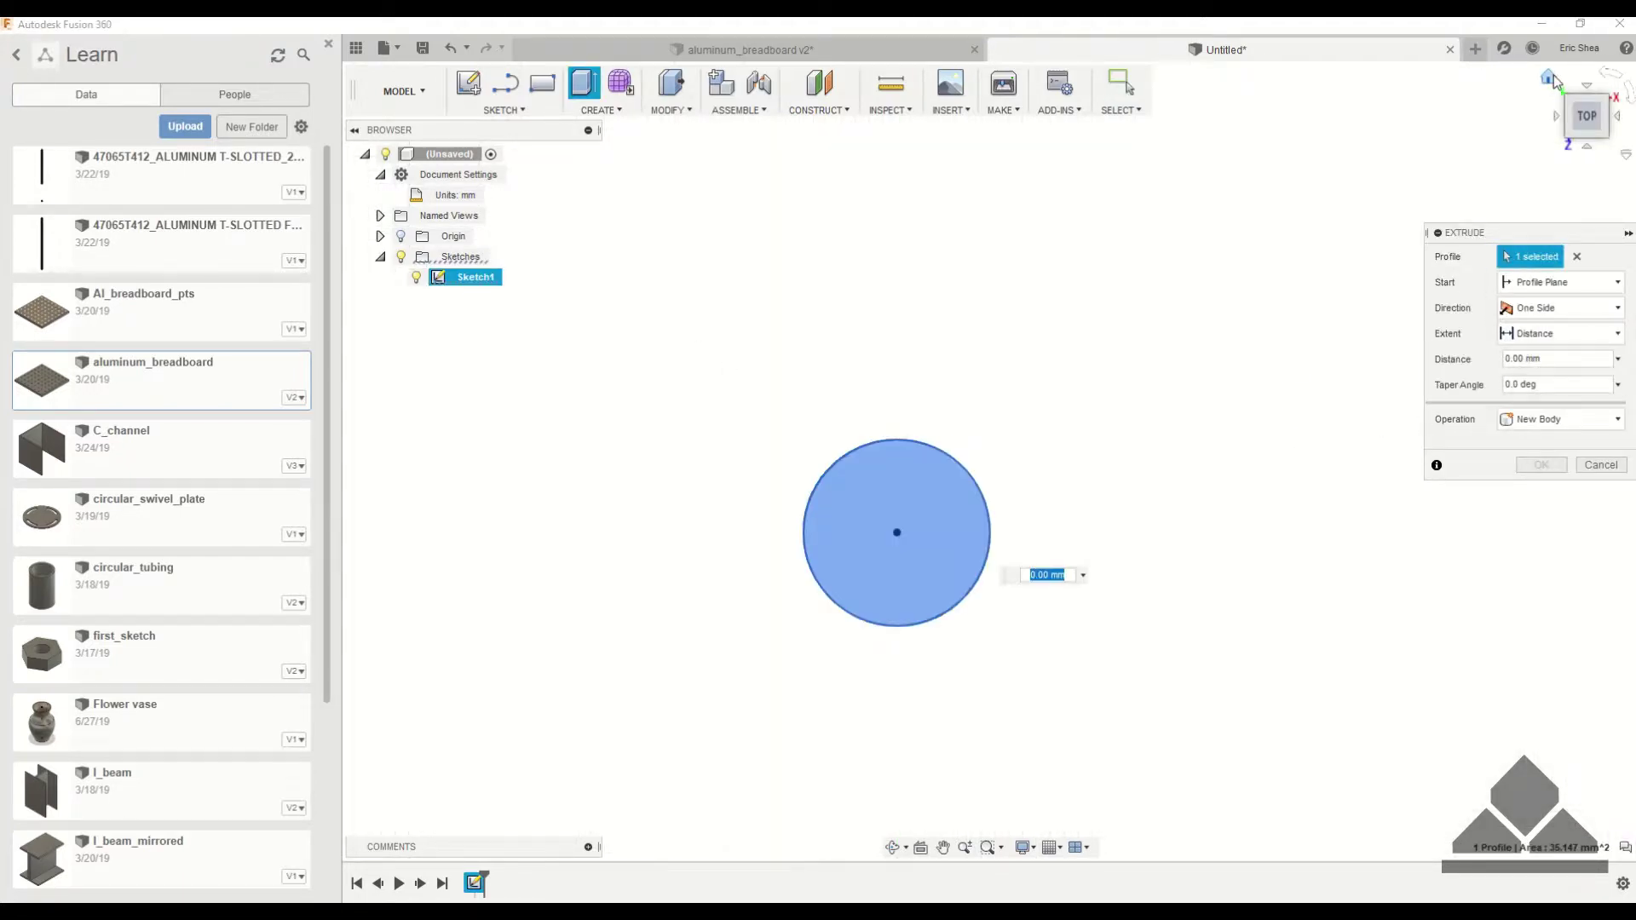
click(1556, 76)
double_click(1047, 574)
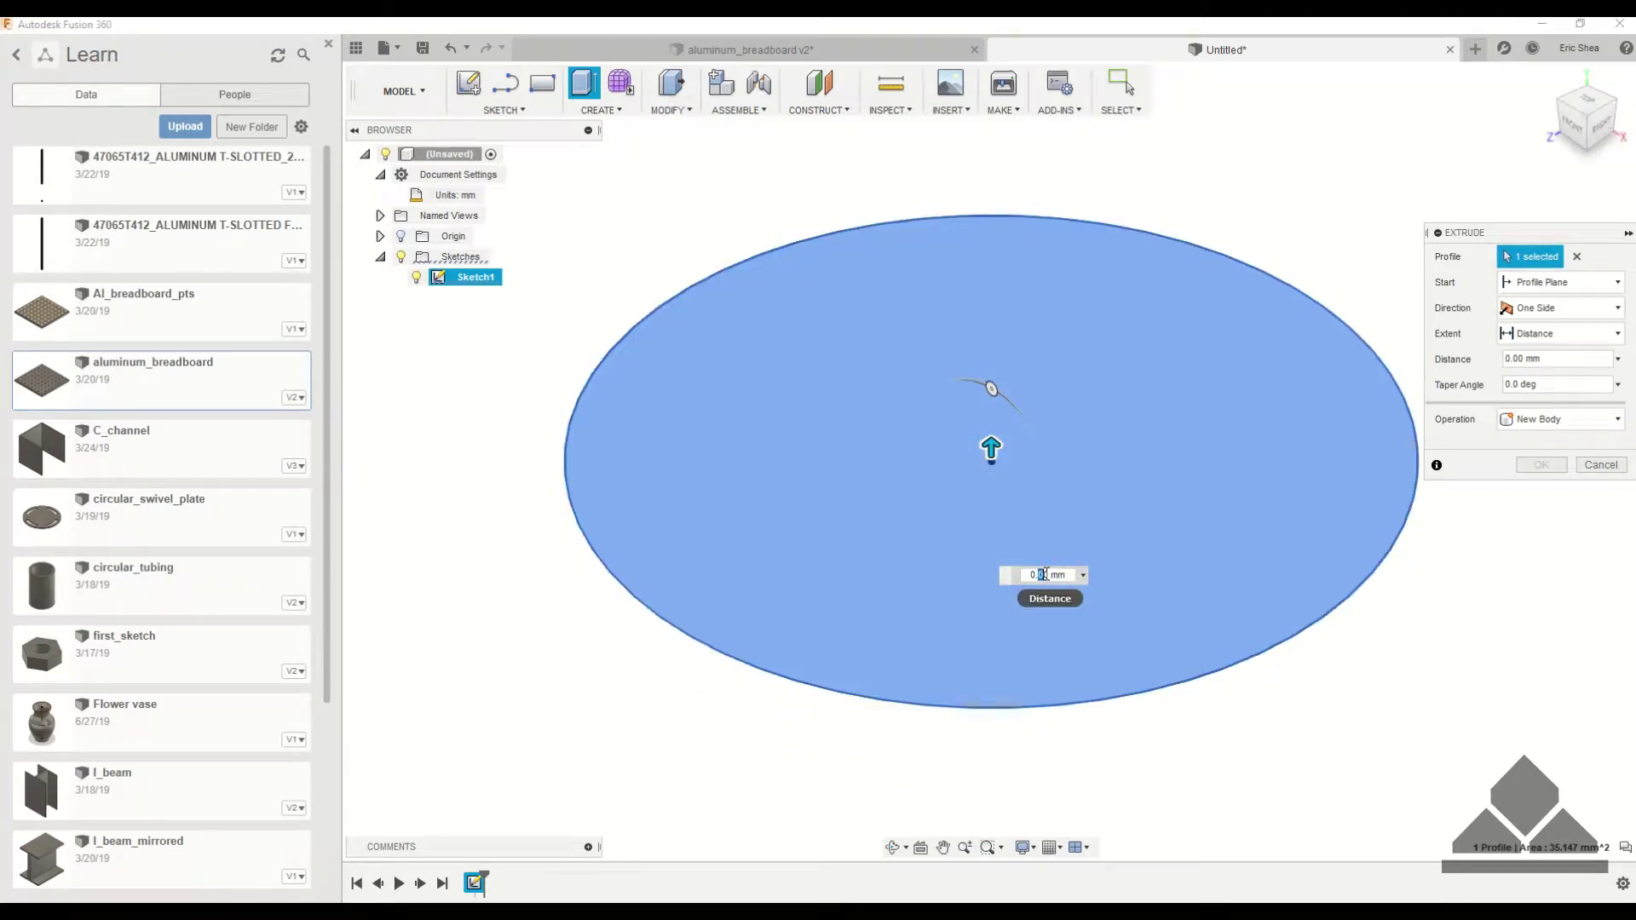
text(50)
key(Return)
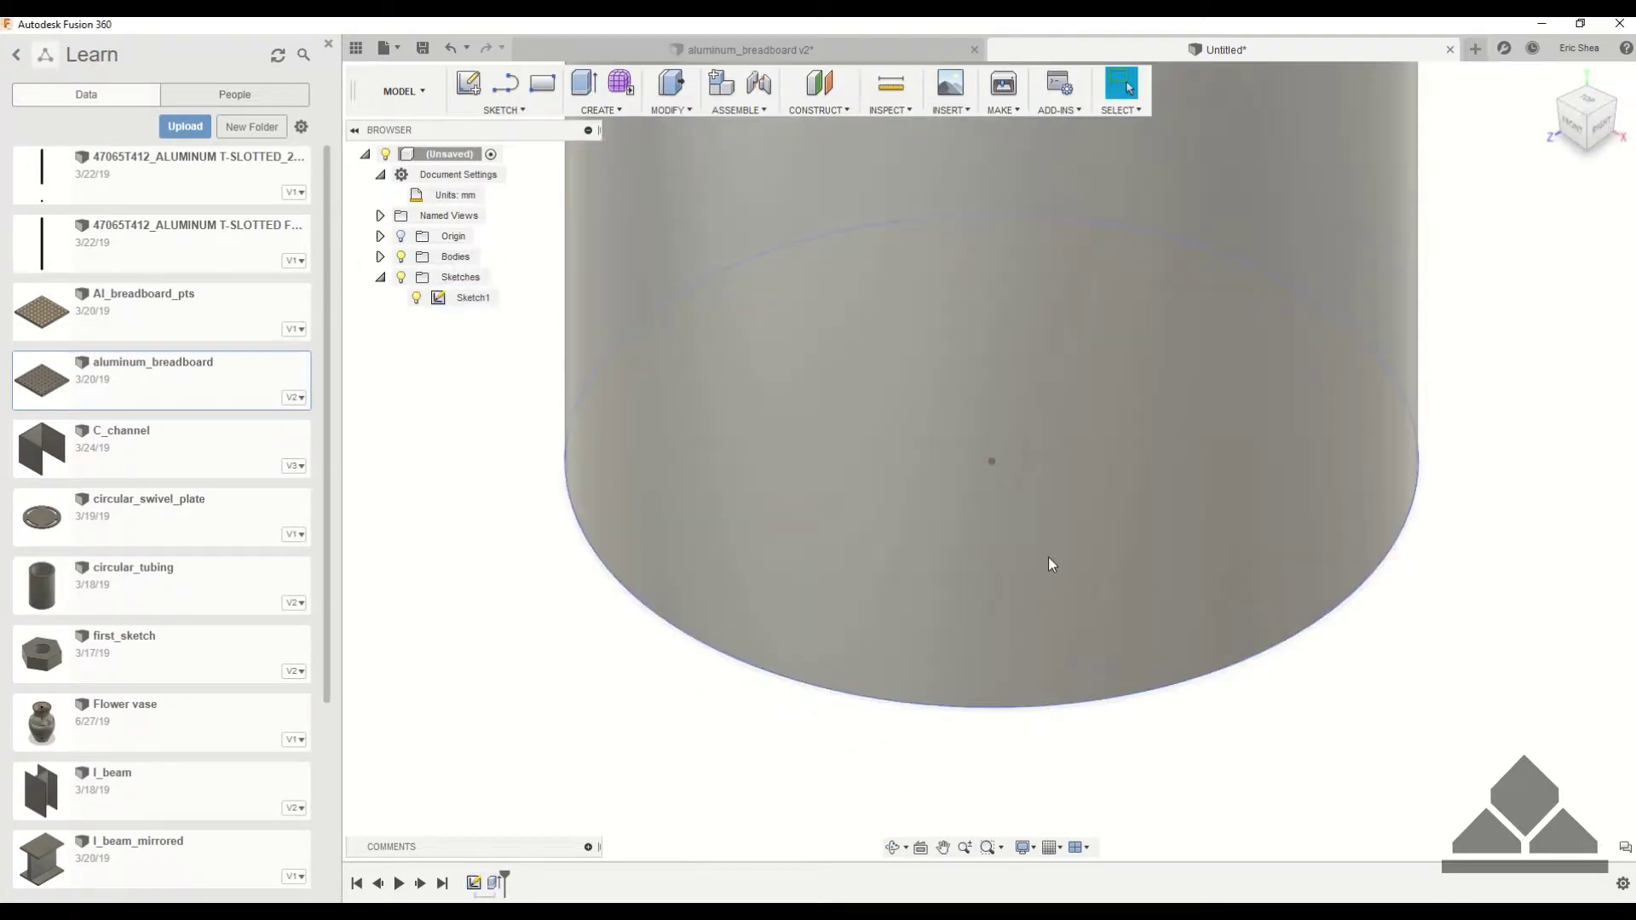
scroll(1041, 515, down, 7)
scroll(1040, 514, down, 3)
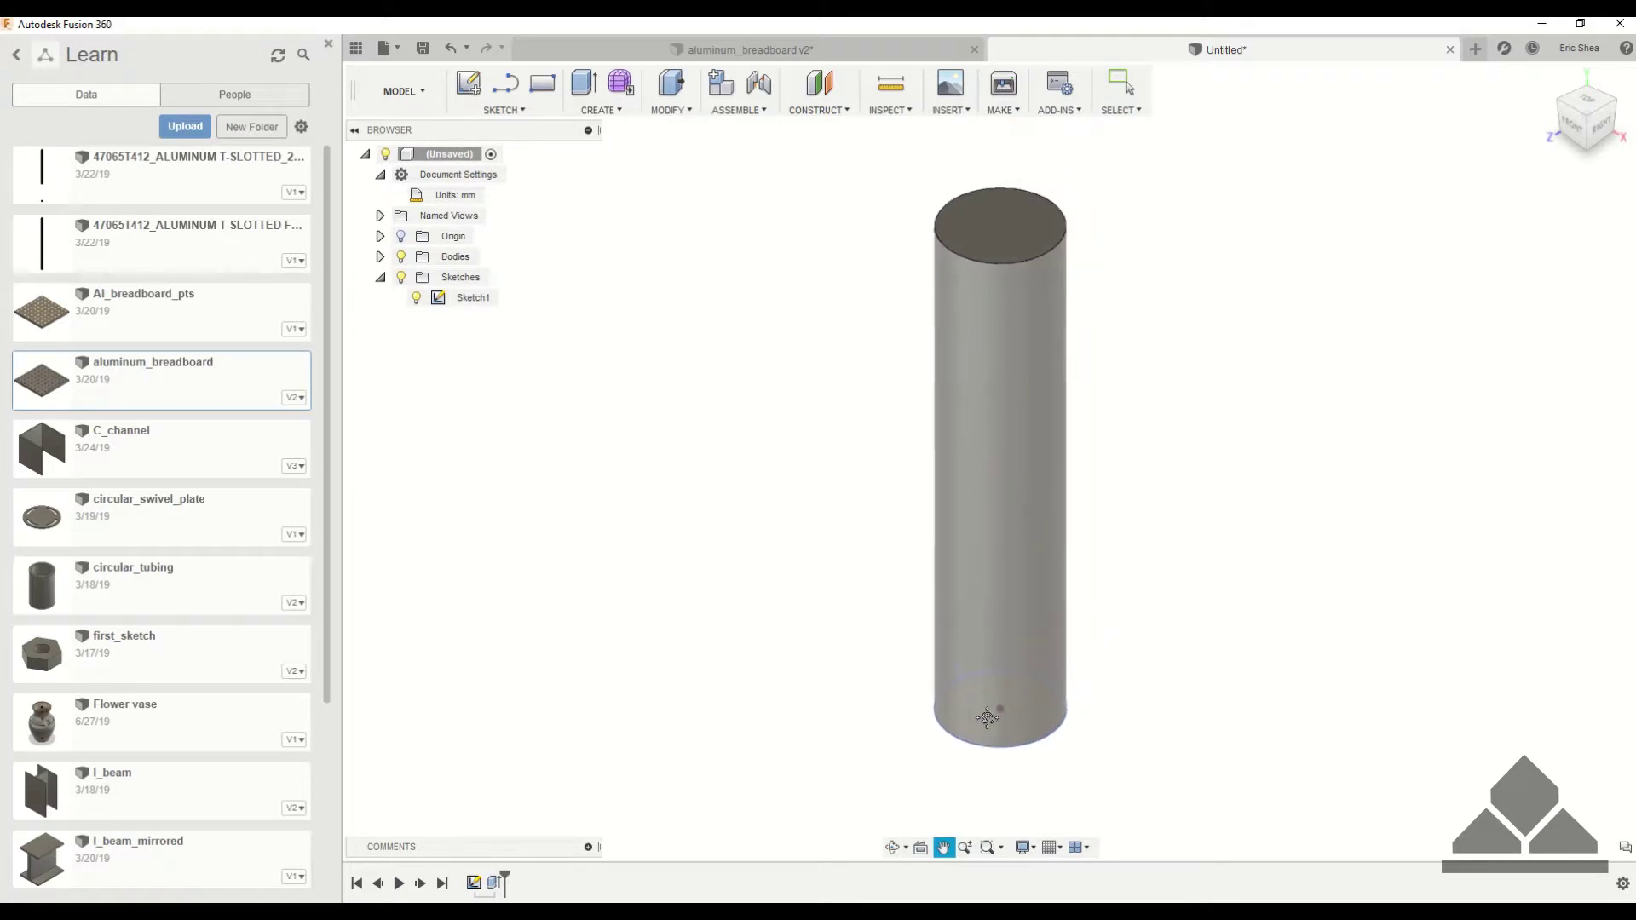
- Add a full-length modeled thread to the cylinder's side face, using the ISO Metric profile with size 10.0 mm
click(626, 119)
click(602, 324)
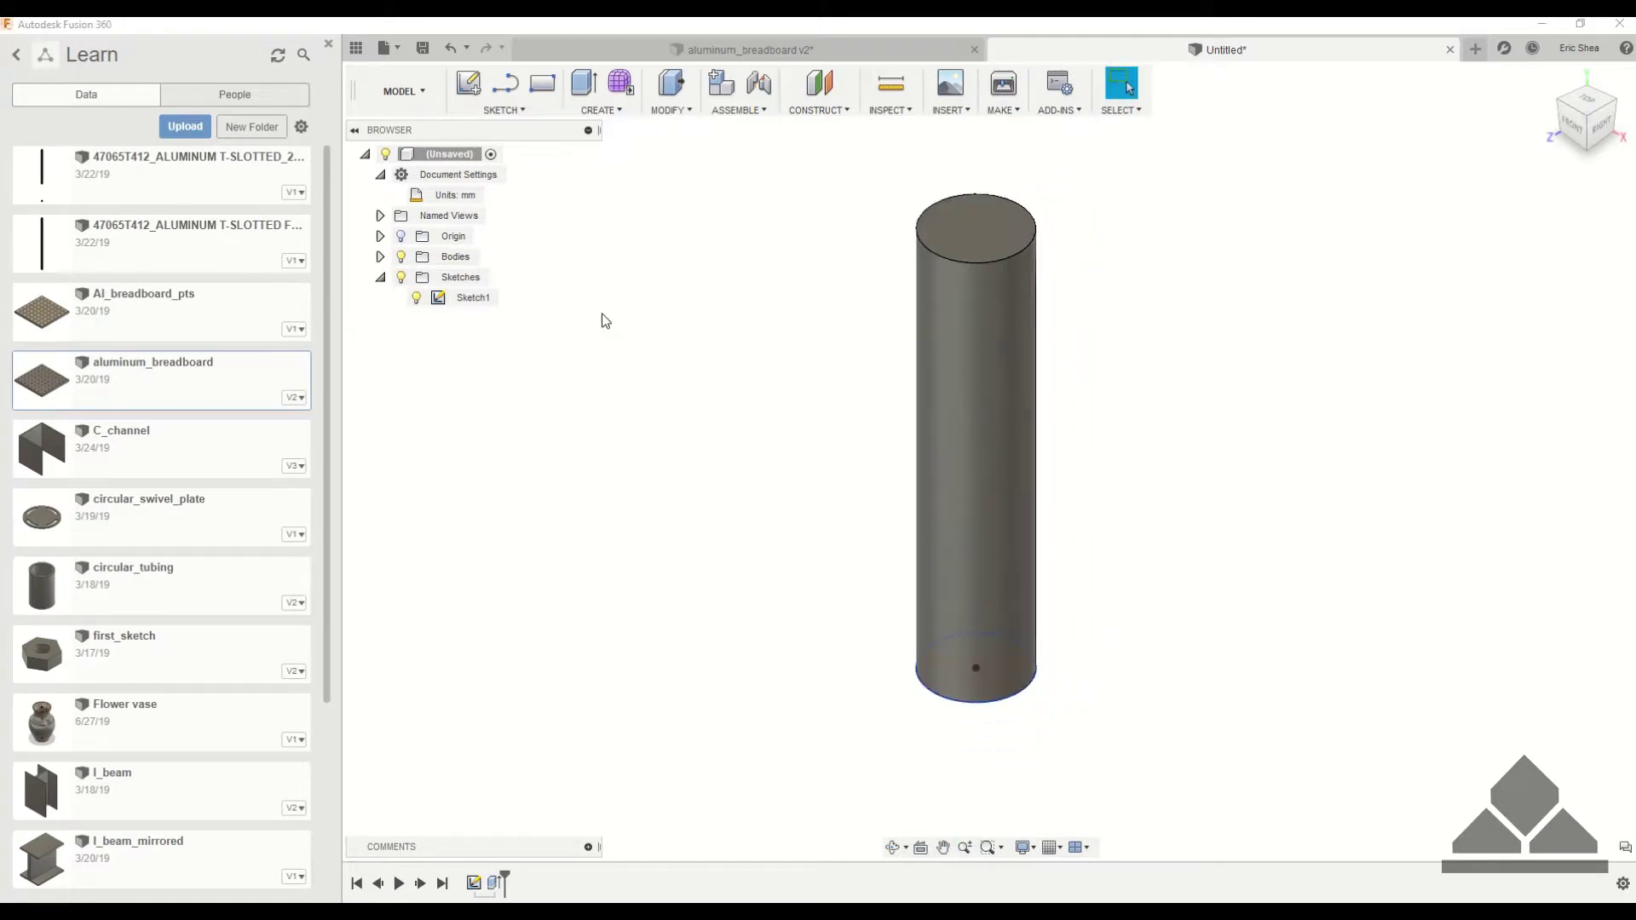
click(985, 302)
click(1551, 359)
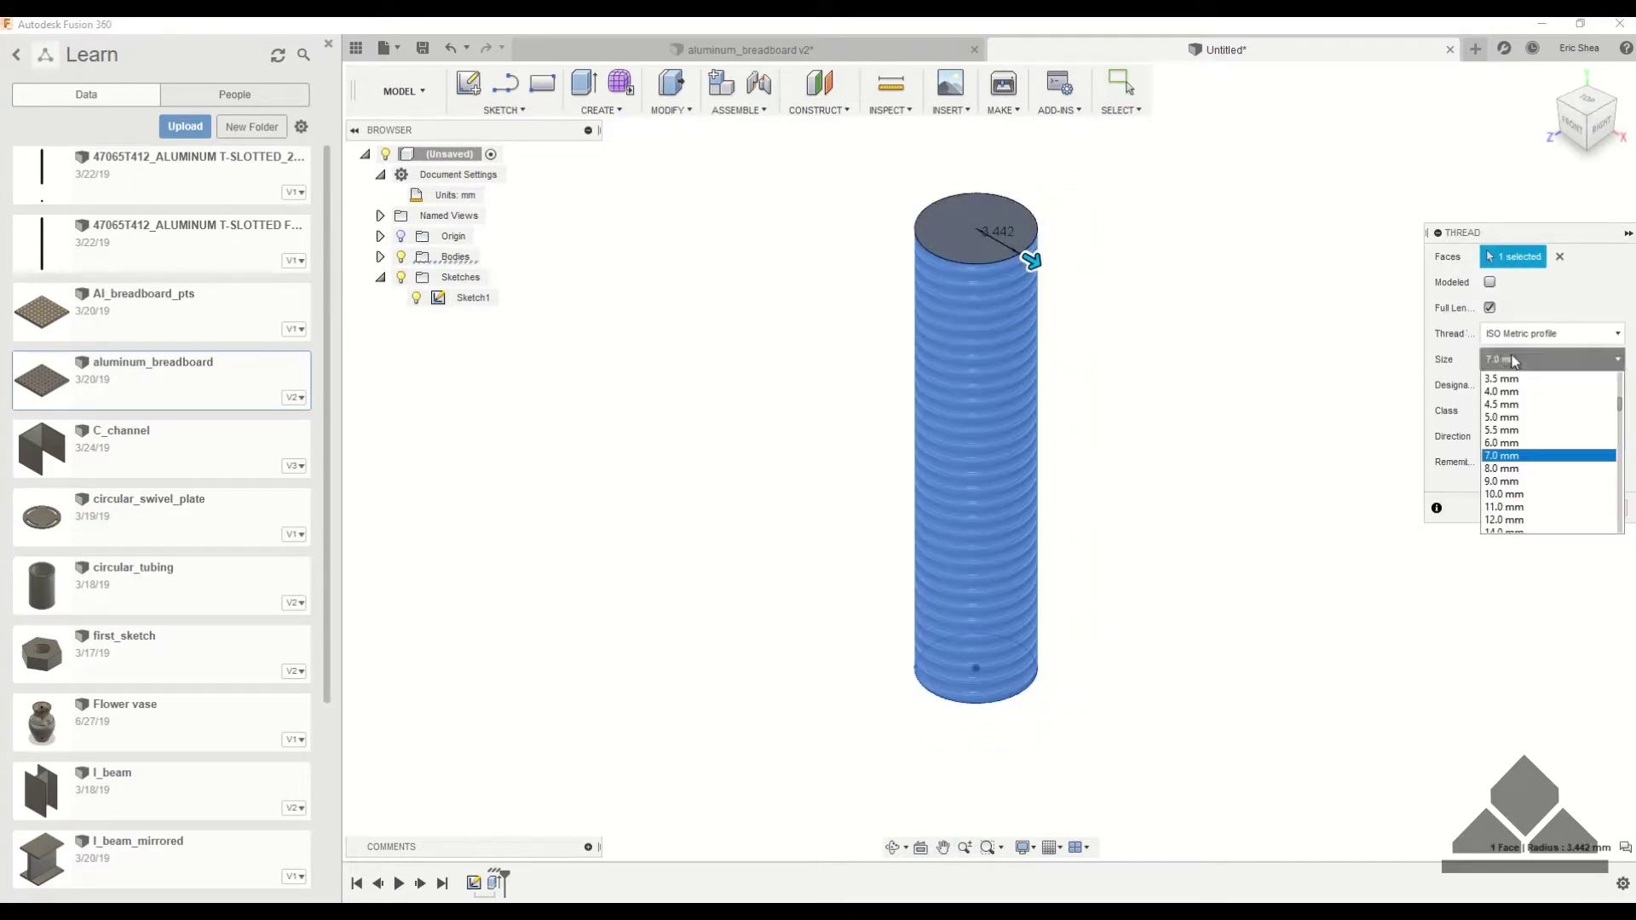
click(1517, 495)
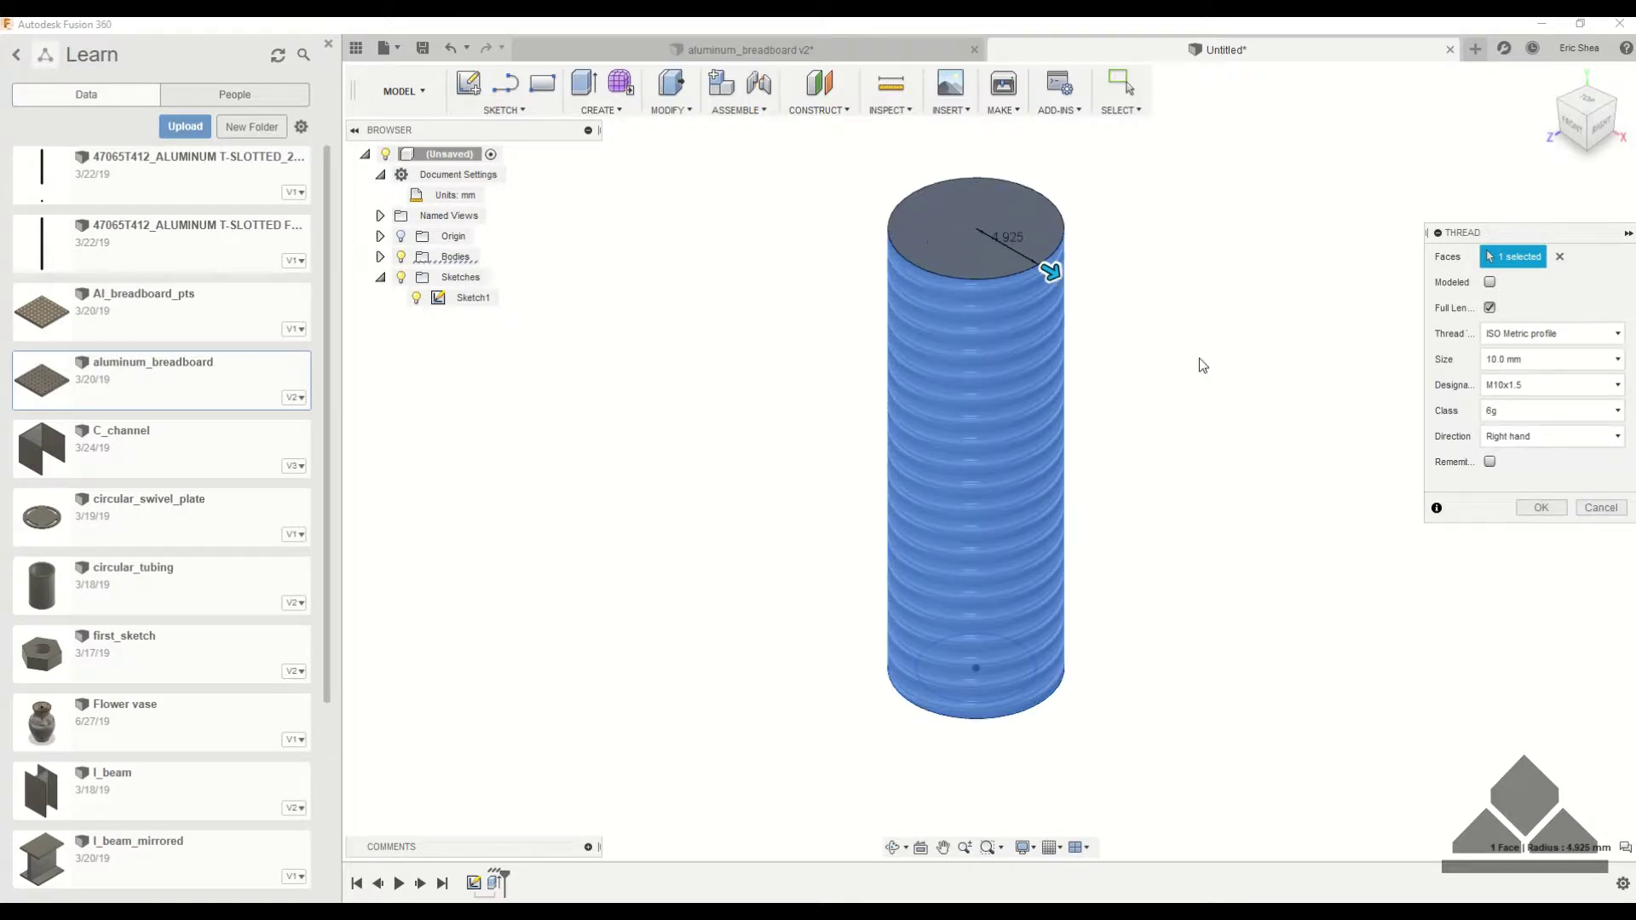
click(1489, 283)
click(1542, 508)
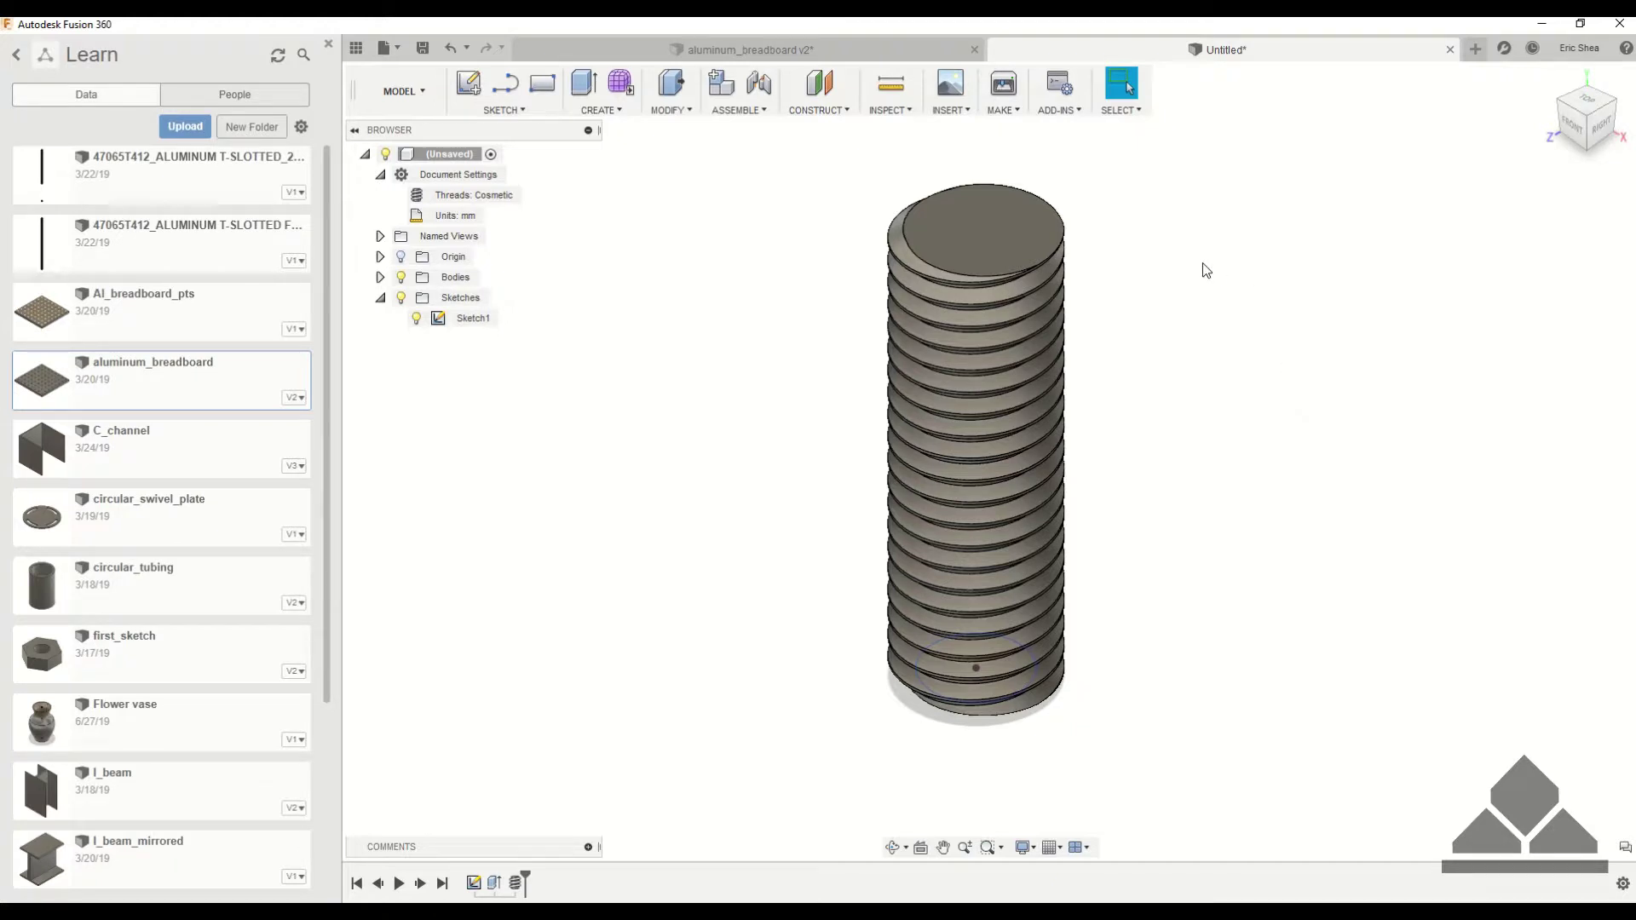
- Look over the modeled thread from the side and below, and add a new component to the root of the design
shift+middle_drag(1181, 327, 1038, 186)
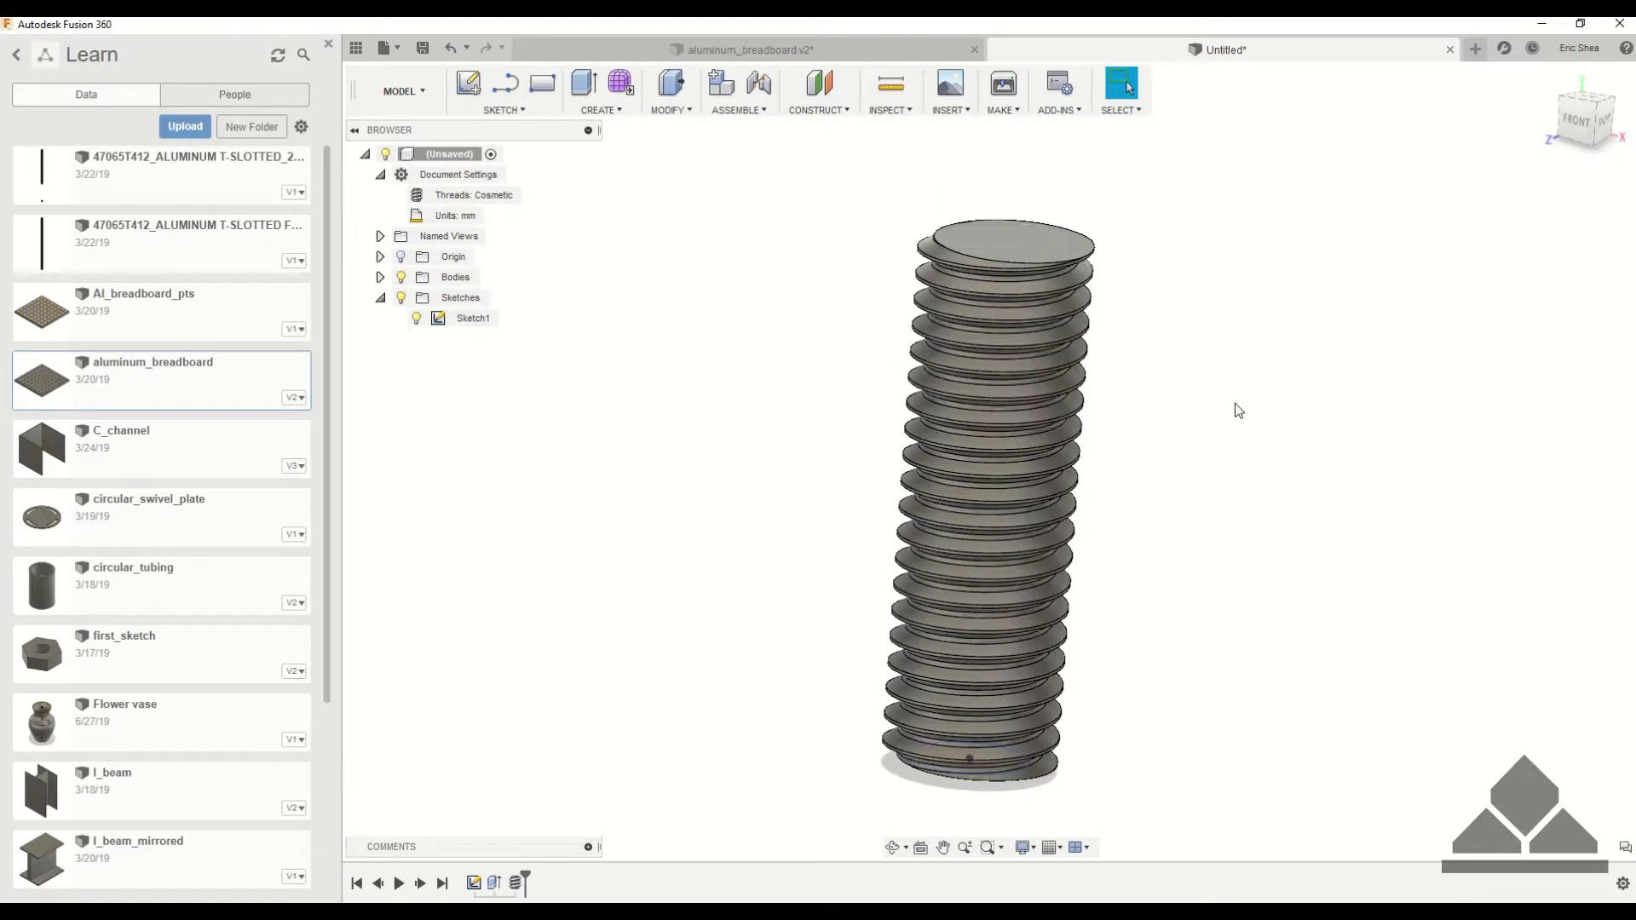
shift+middle_drag(1253, 417, 1249, 376)
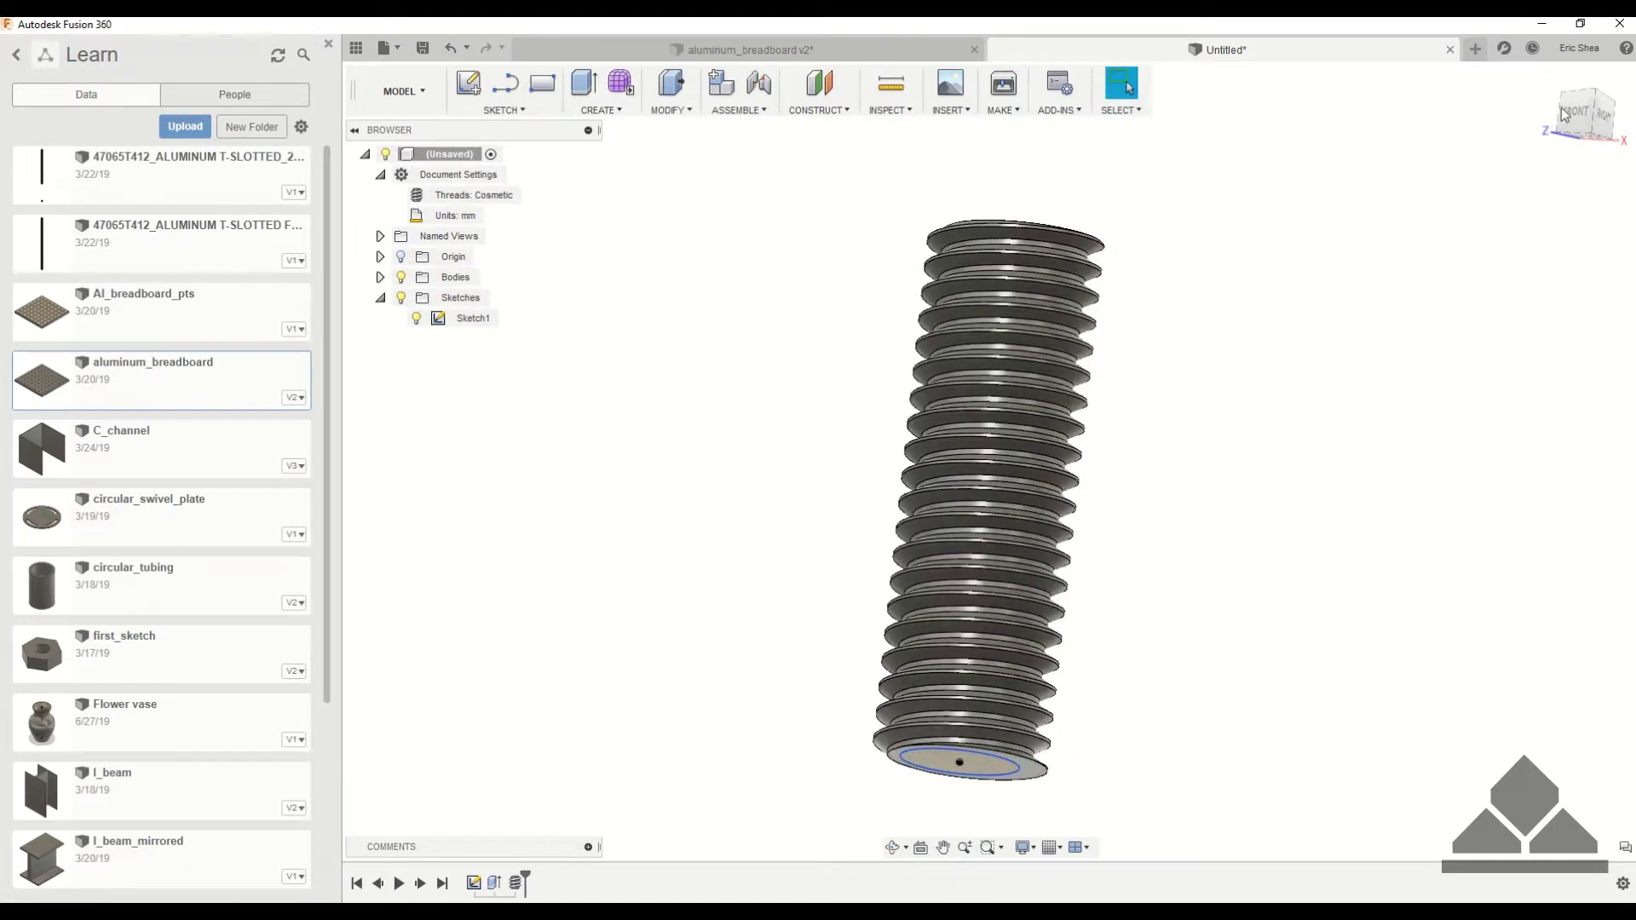
click(1555, 77)
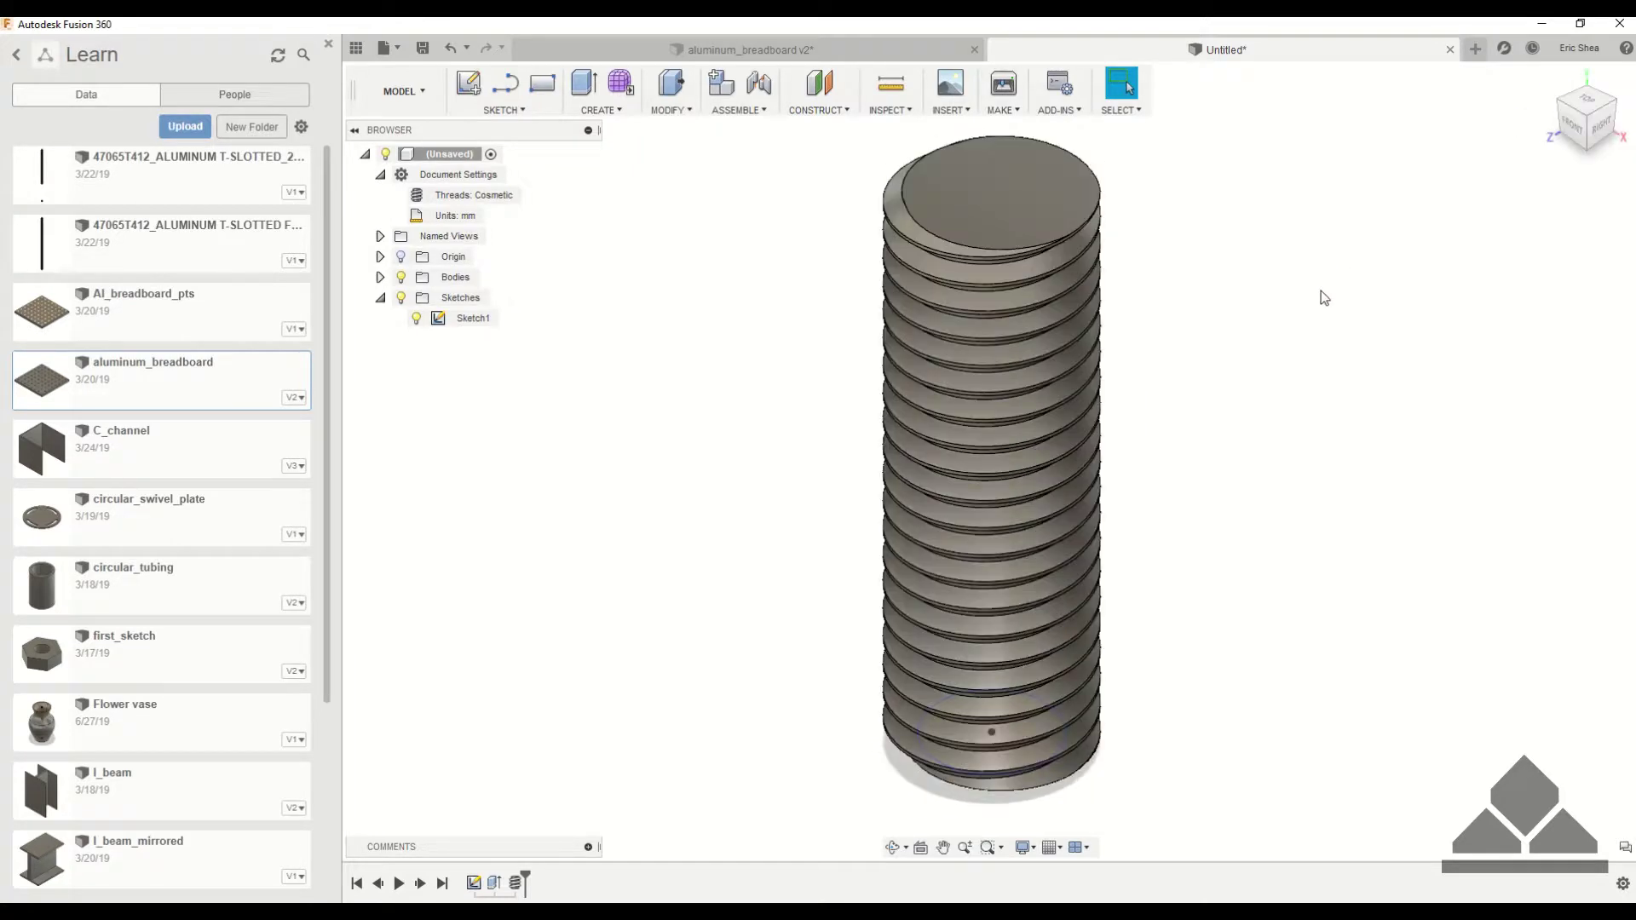
scroll(1321, 289, down, 3)
middle_drag(1321, 290, 1171, 366)
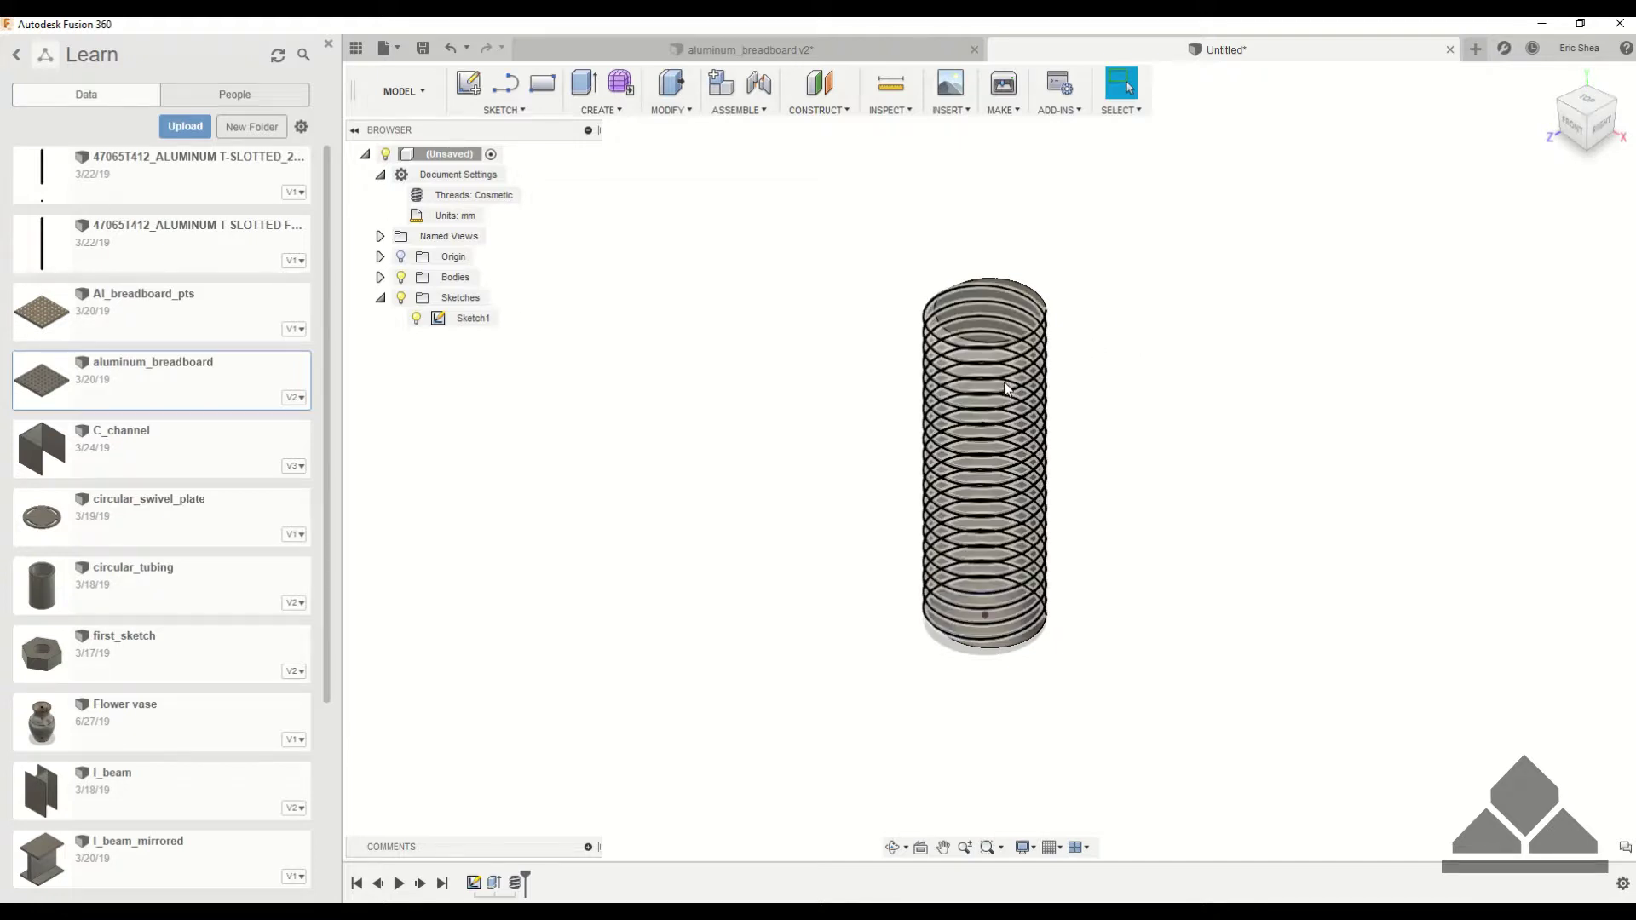
double_click(450, 154)
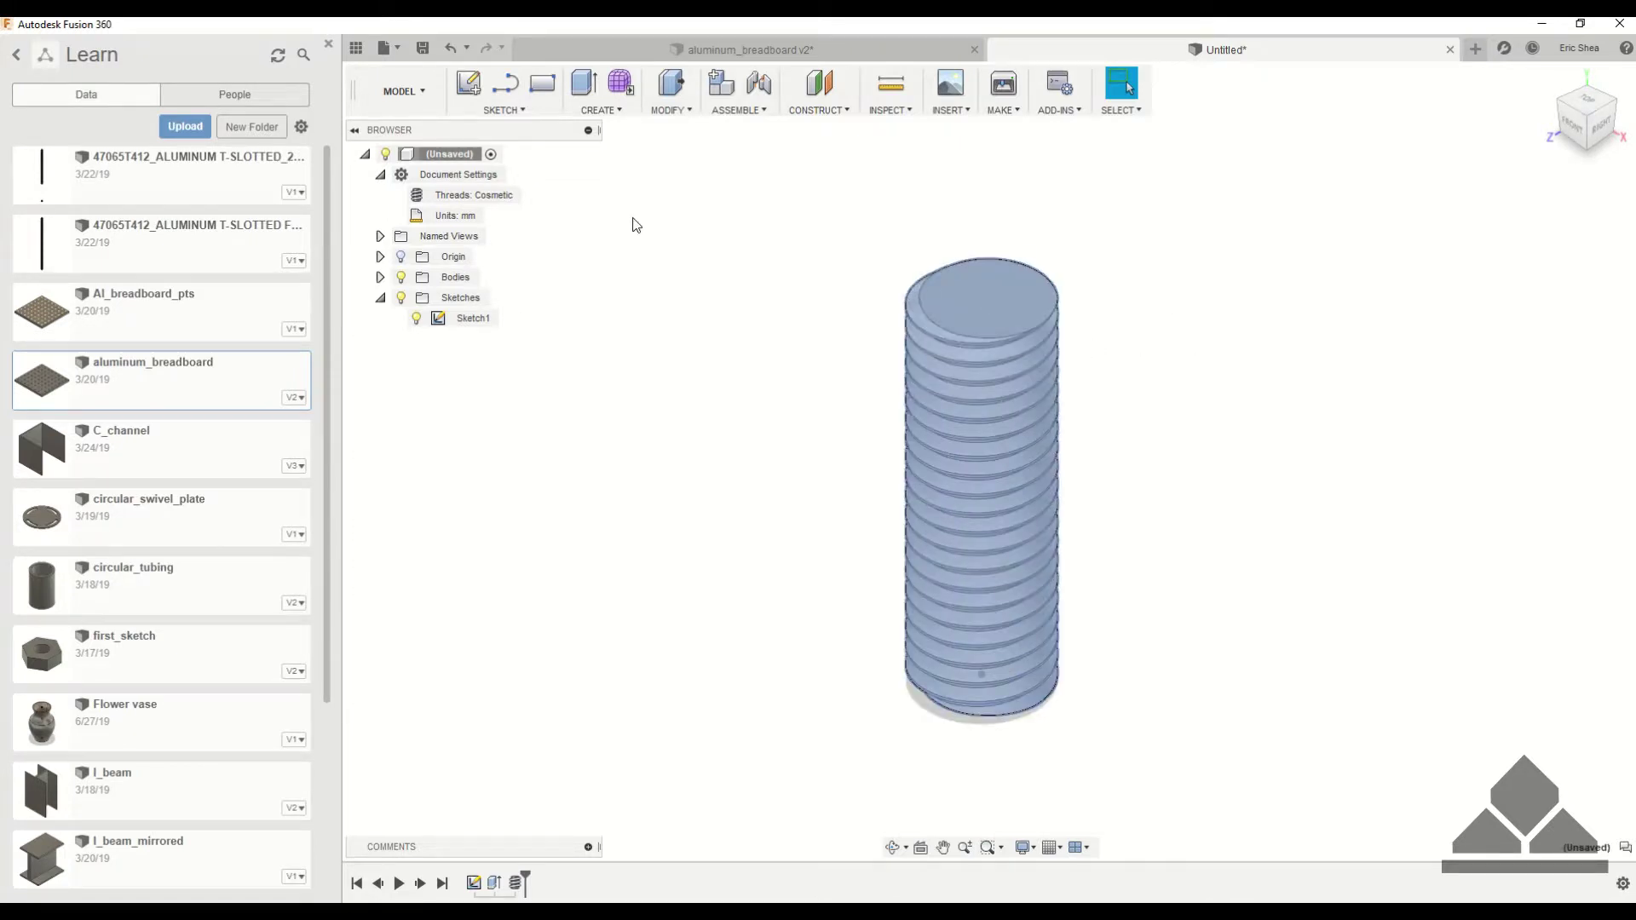
right_click(437, 156)
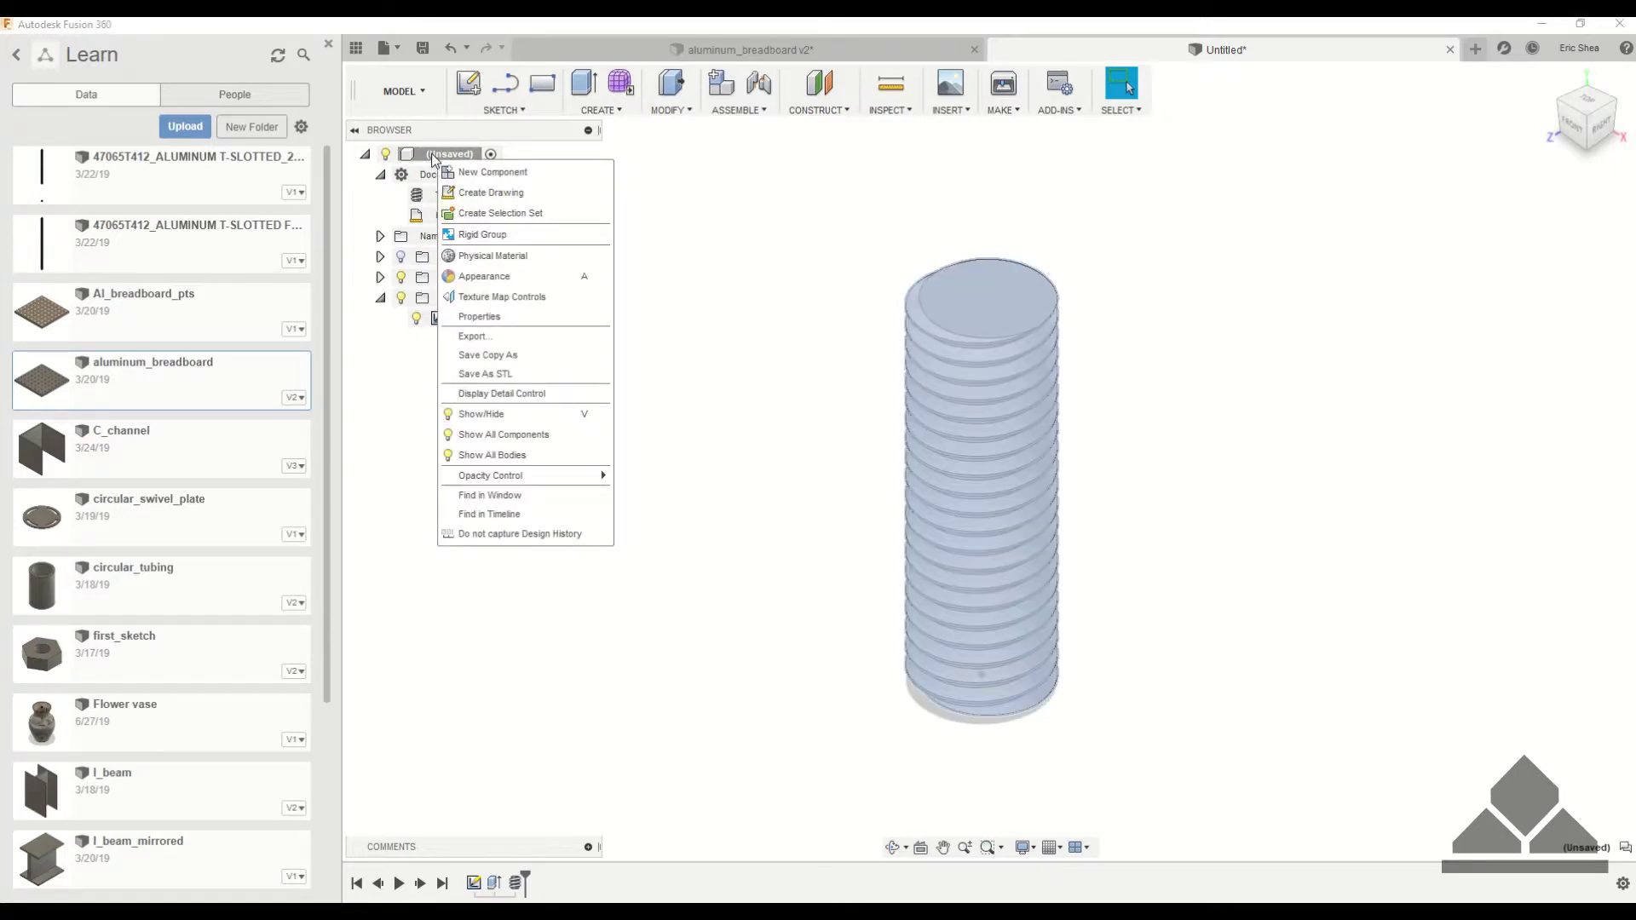
click(490, 172)
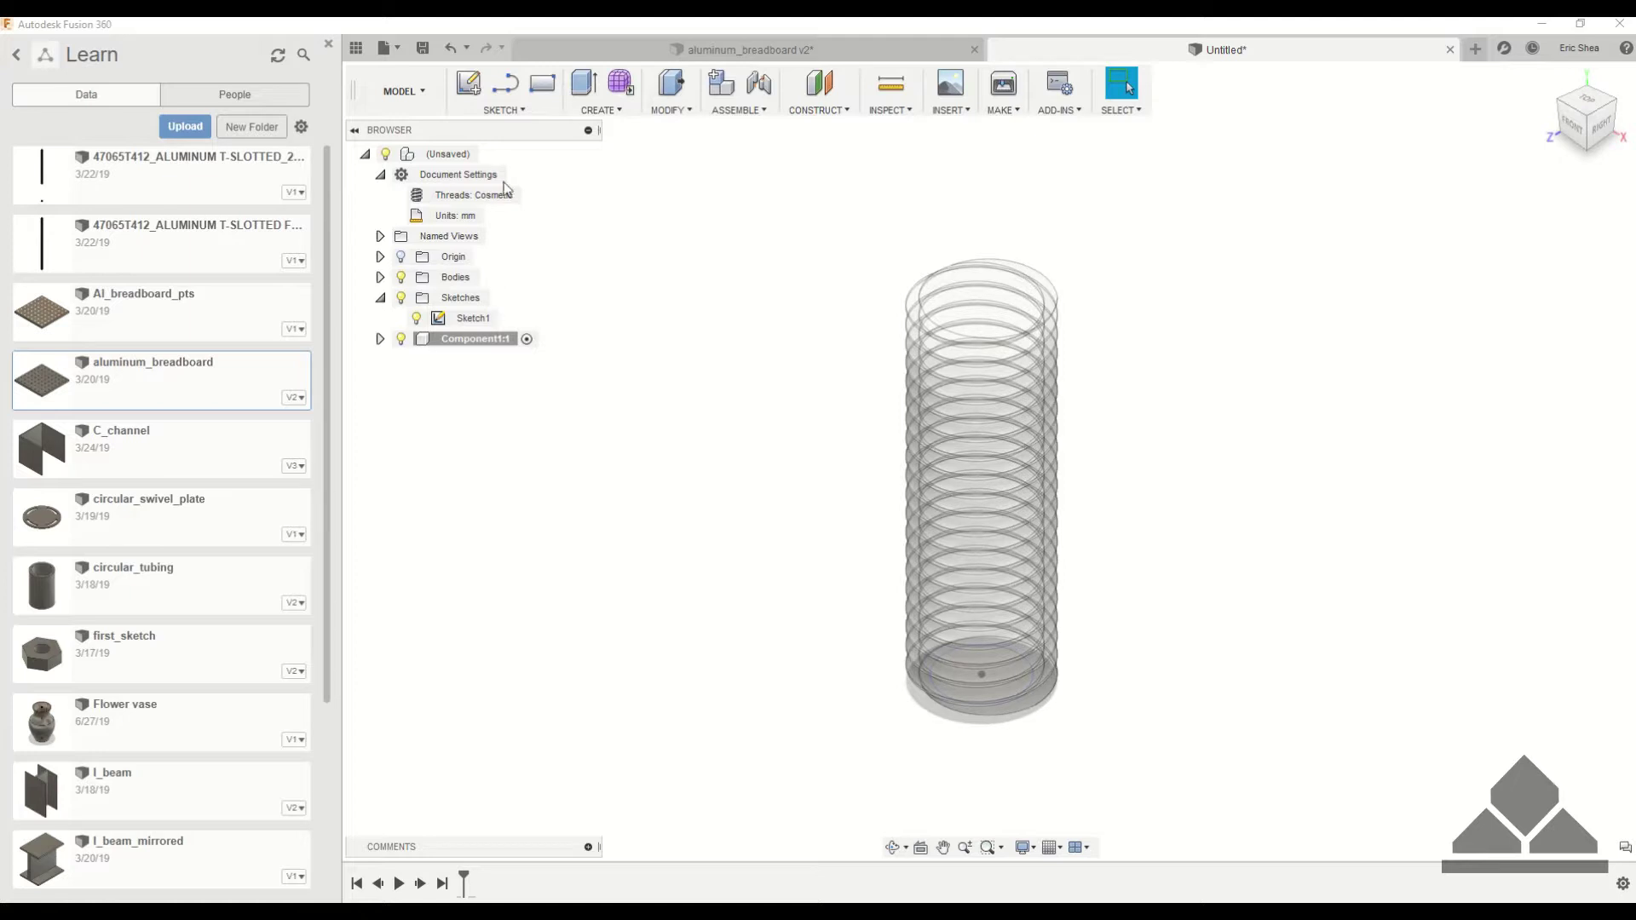
- Sketch a circumscribed hexagon on the horizontal plane, centred on the origin and about 12 mm across flats
click(504, 110)
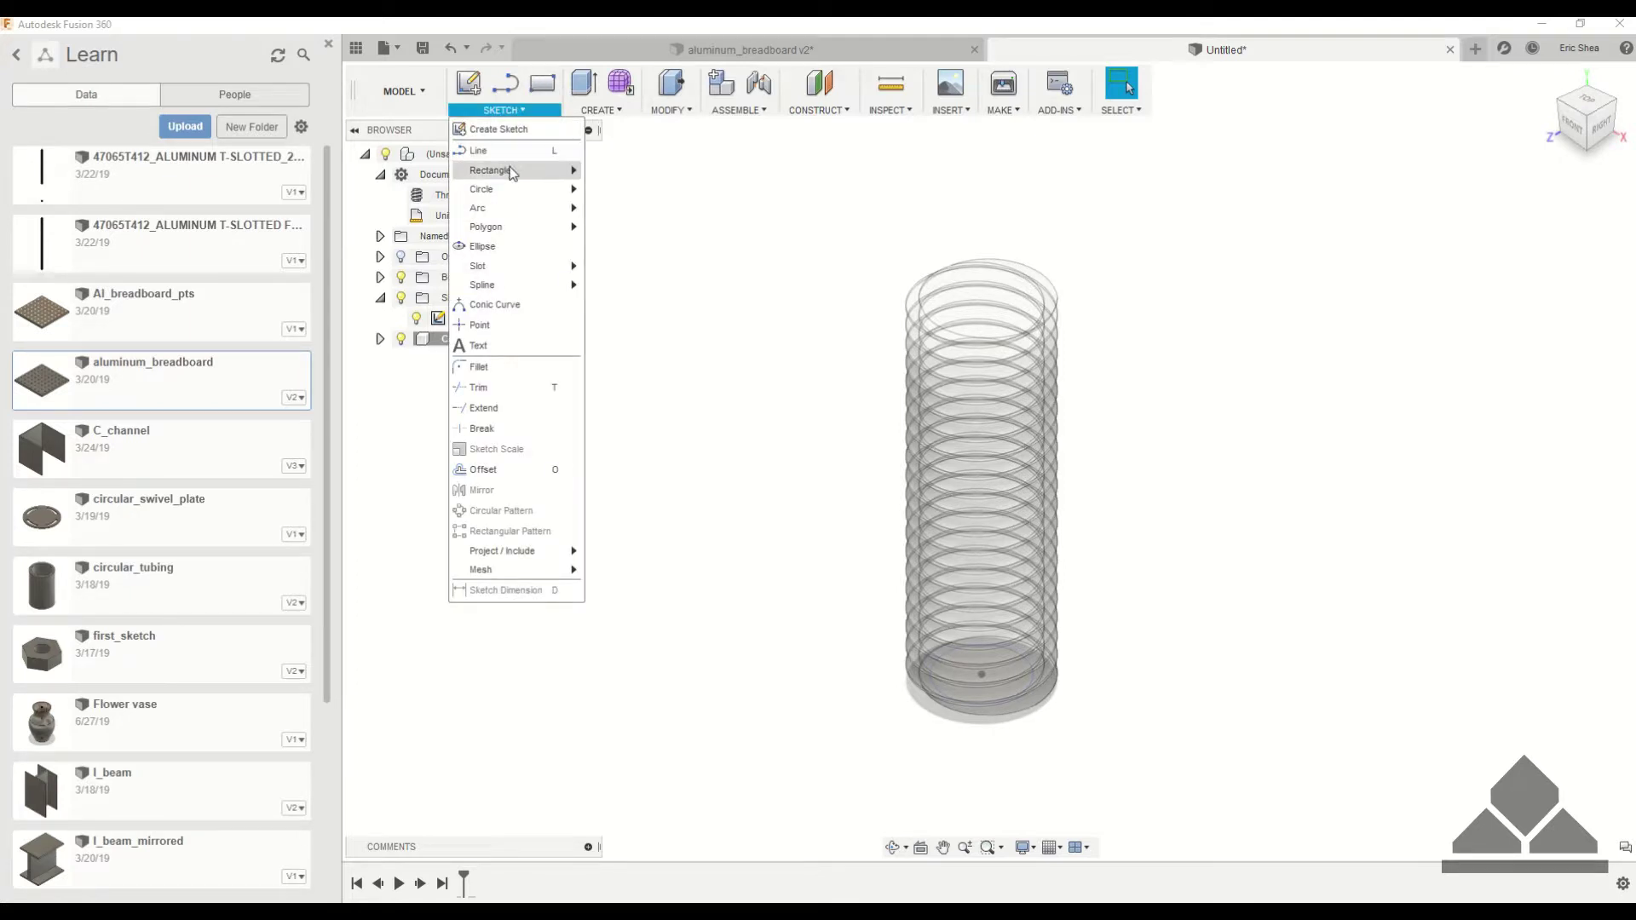
mouse_move(519, 195)
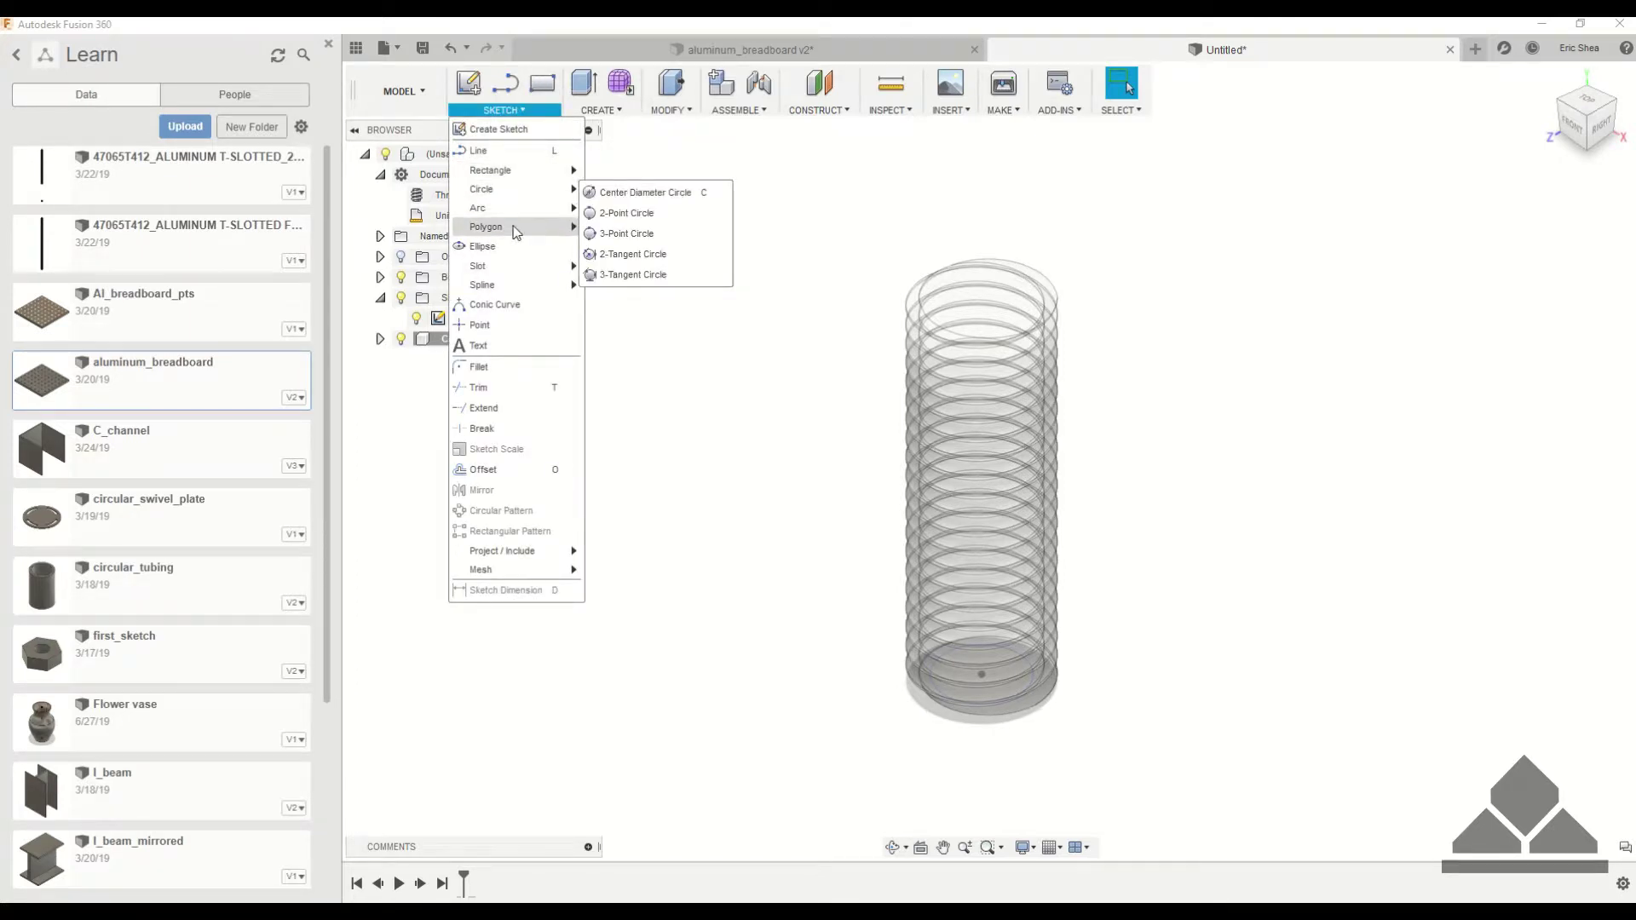
mouse_move(528, 226)
click(620, 232)
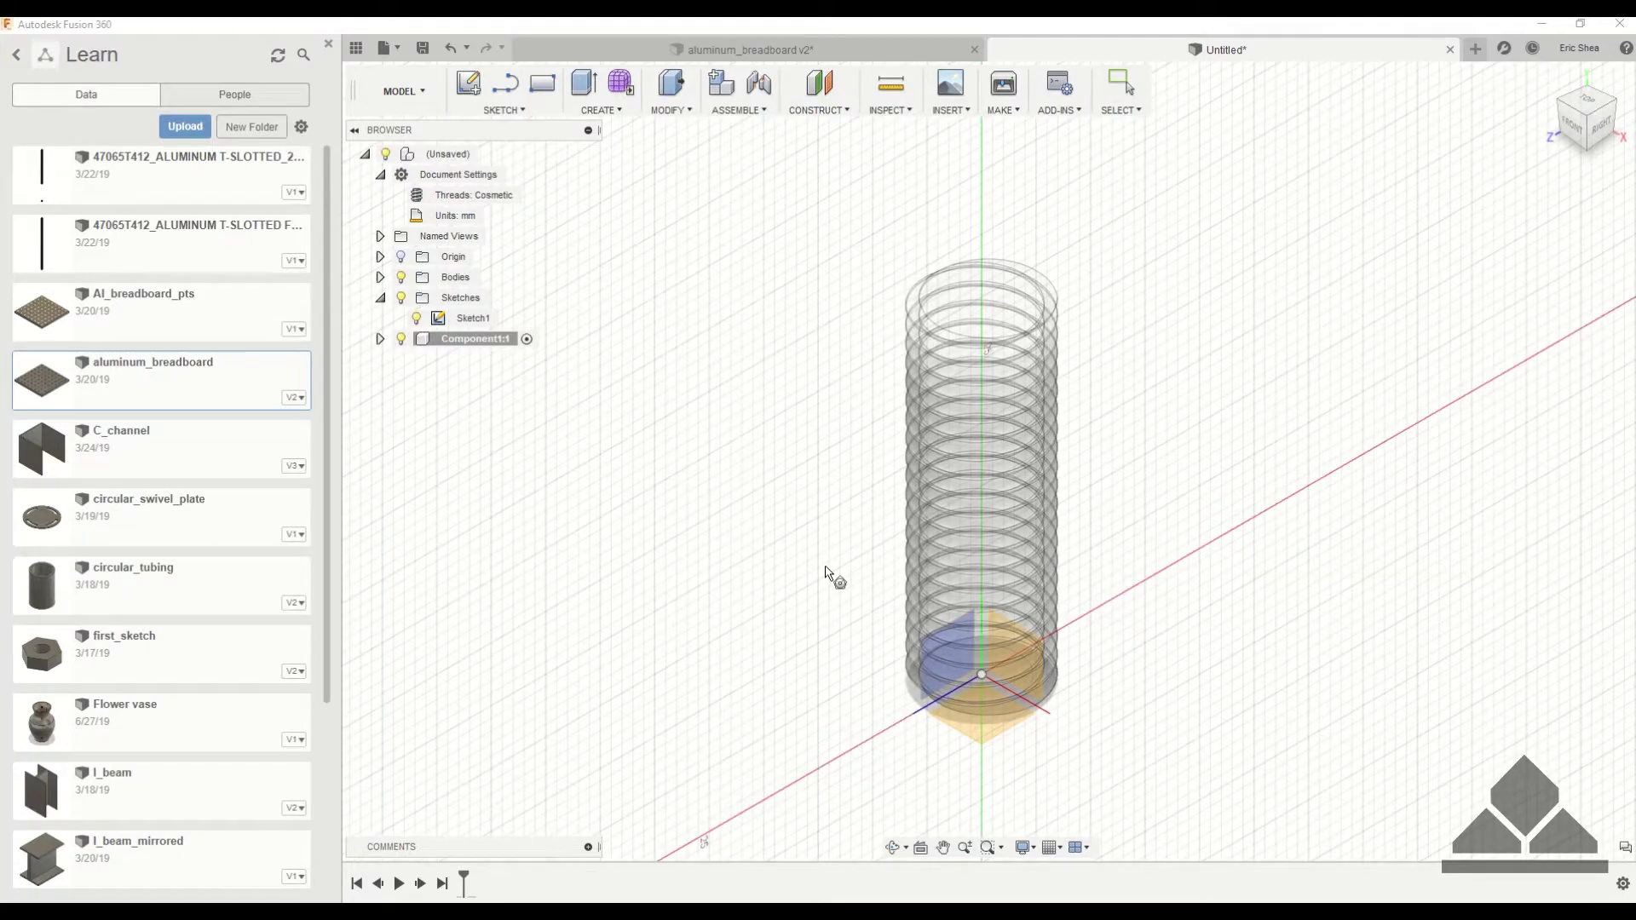
click(985, 725)
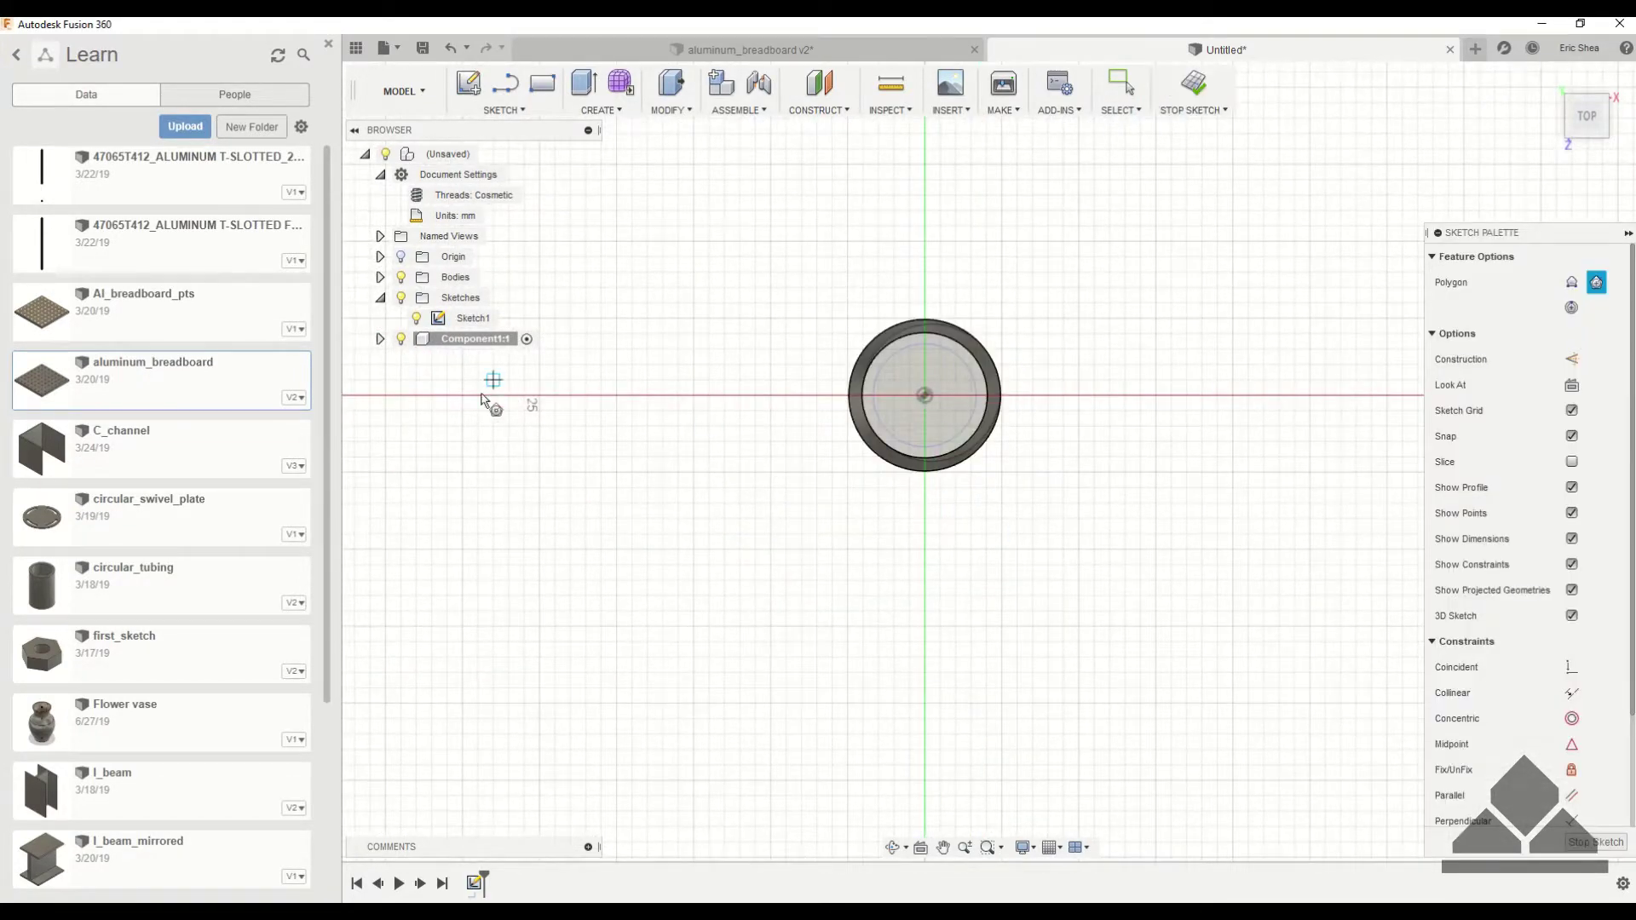
click(925, 395)
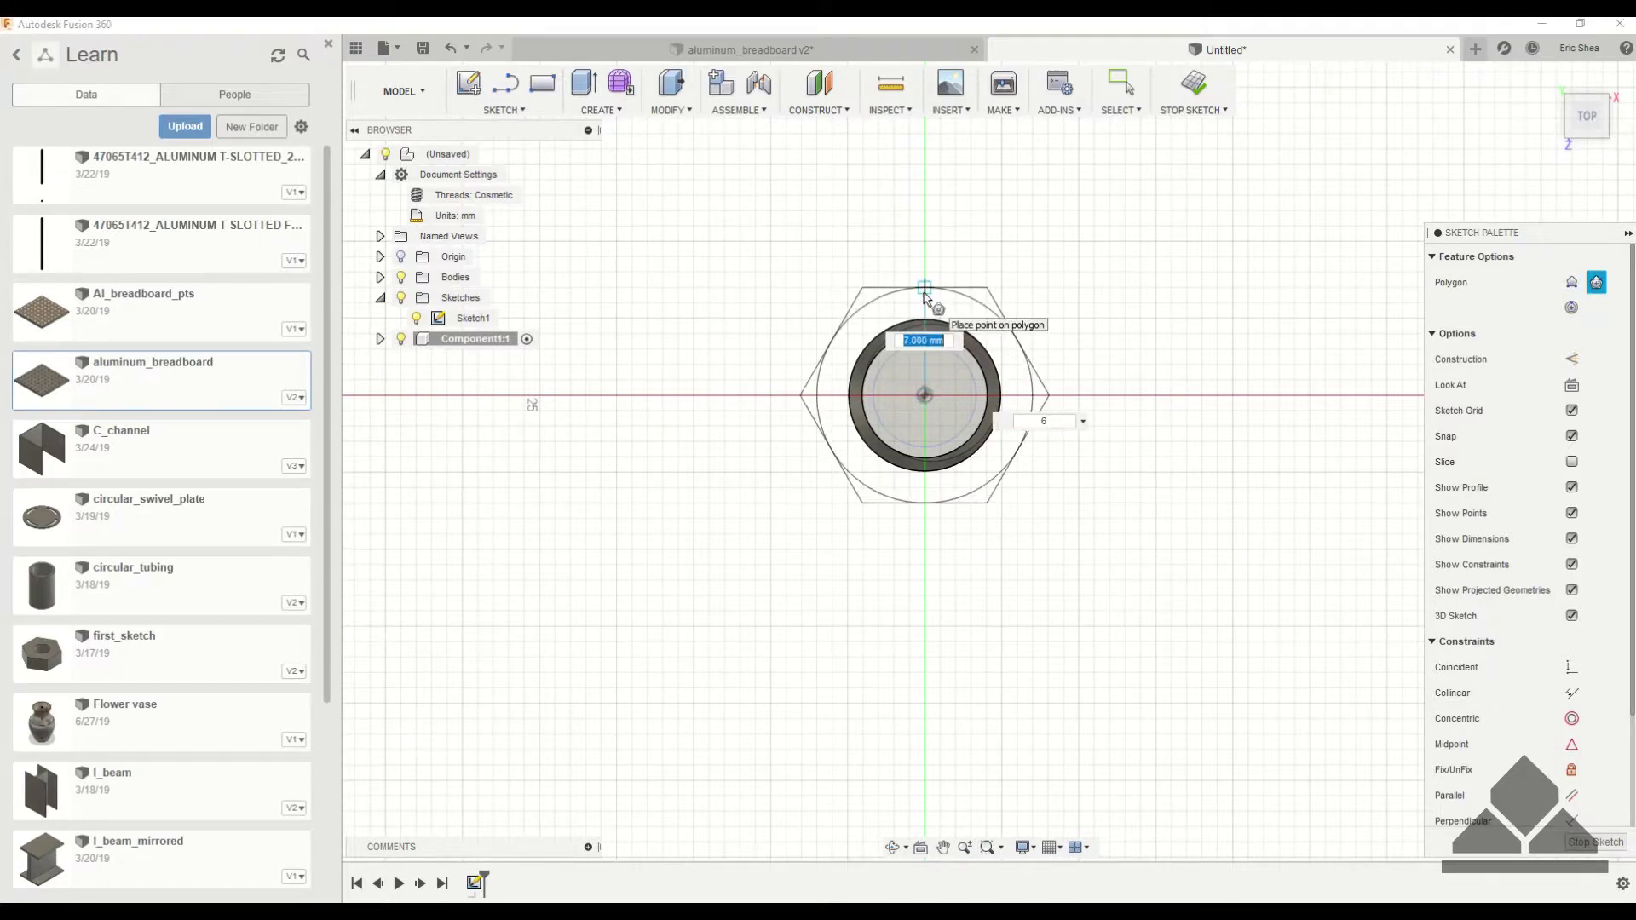
click(925, 307)
key(Escape)
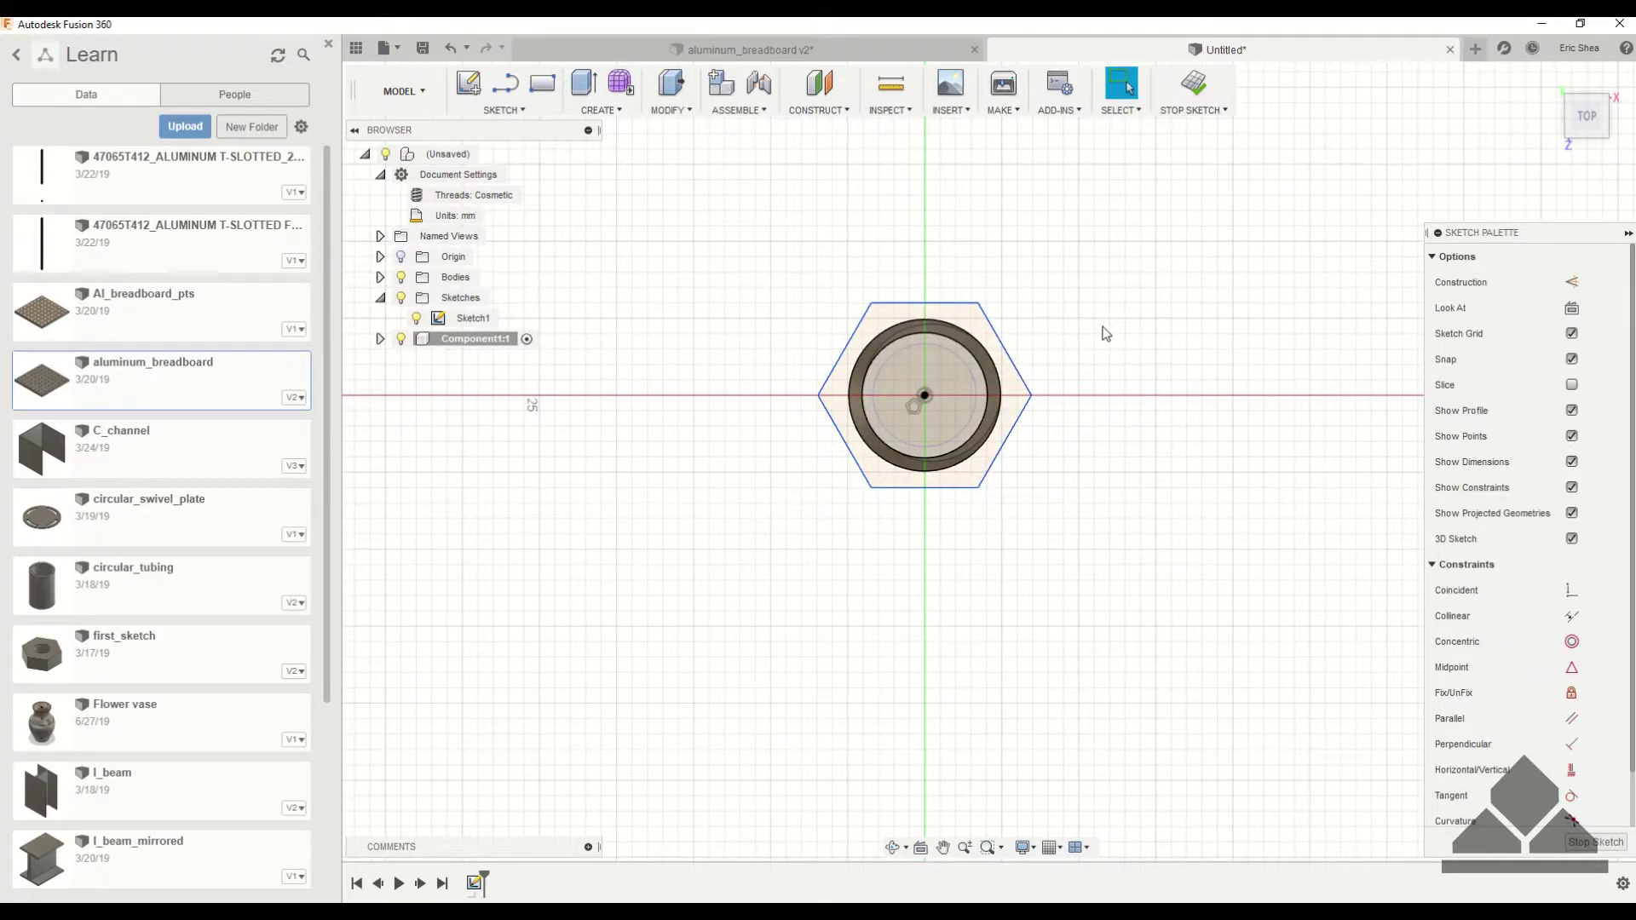
- Dimension the hexagon's width across its two horizontal sides as 12 mm
key(d)
click(948, 303)
click(948, 487)
click(1108, 372)
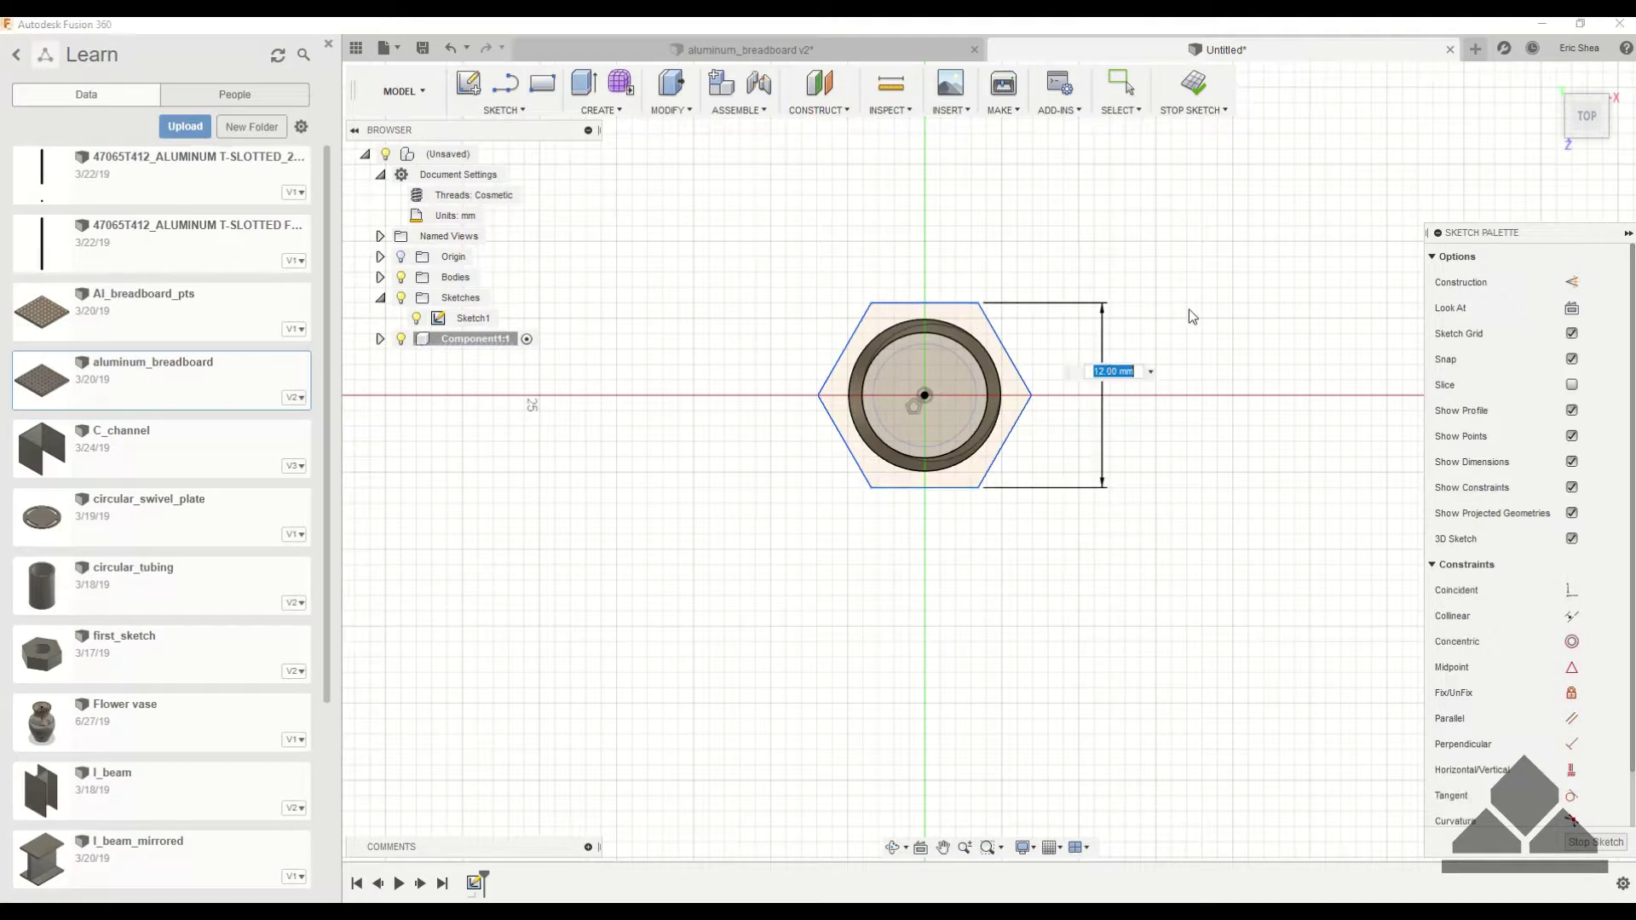
key(Return)
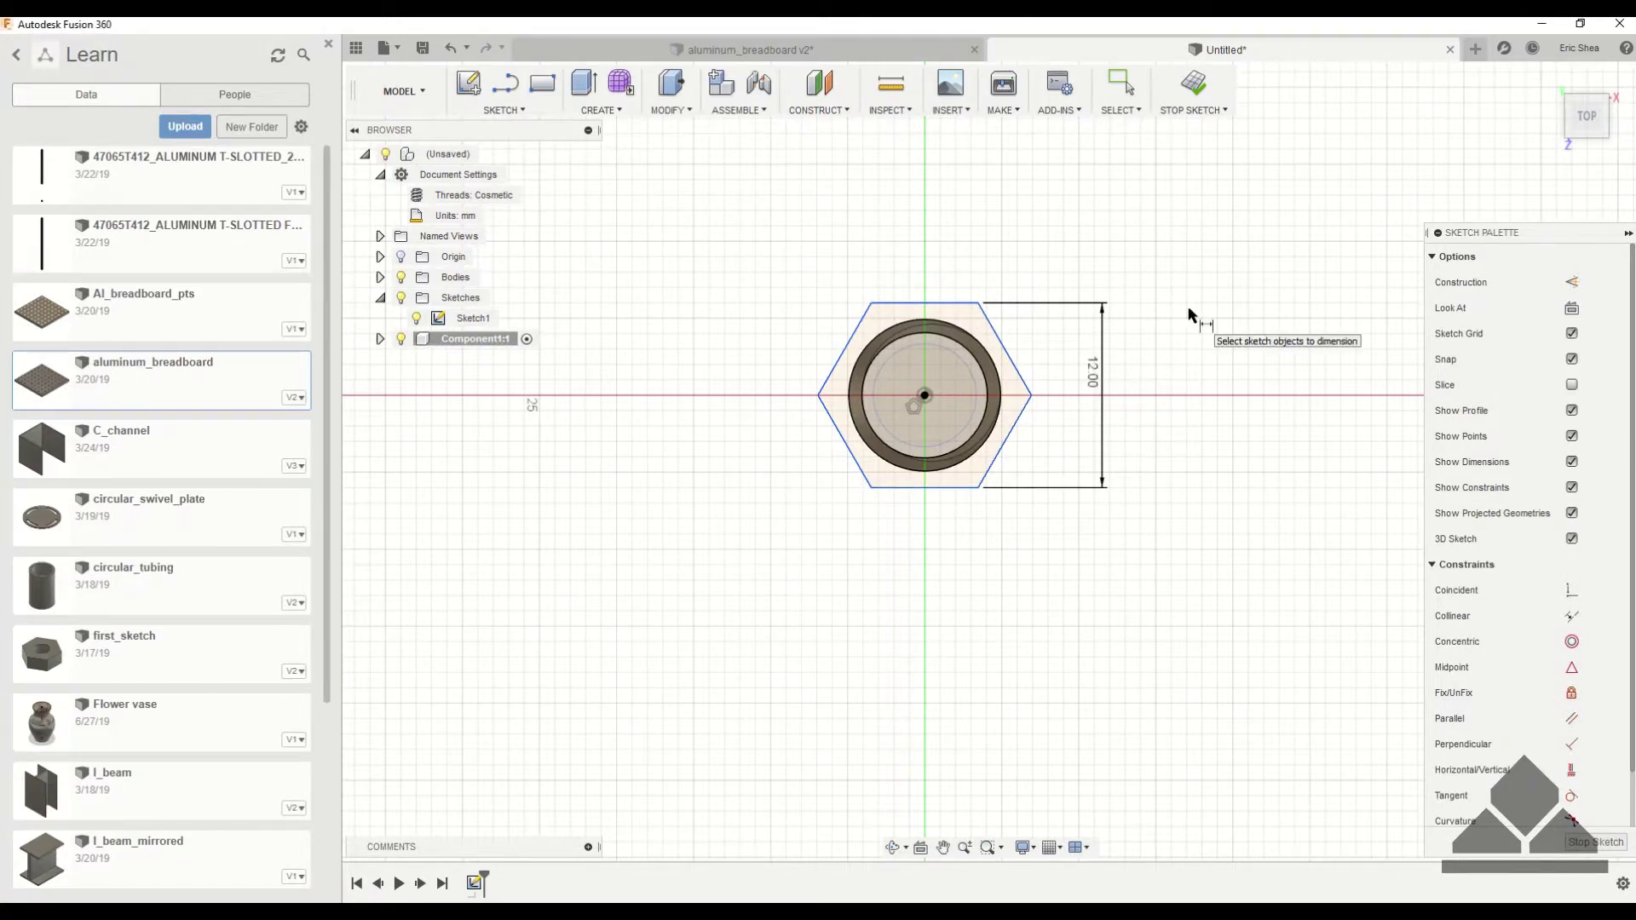
key(Escape)
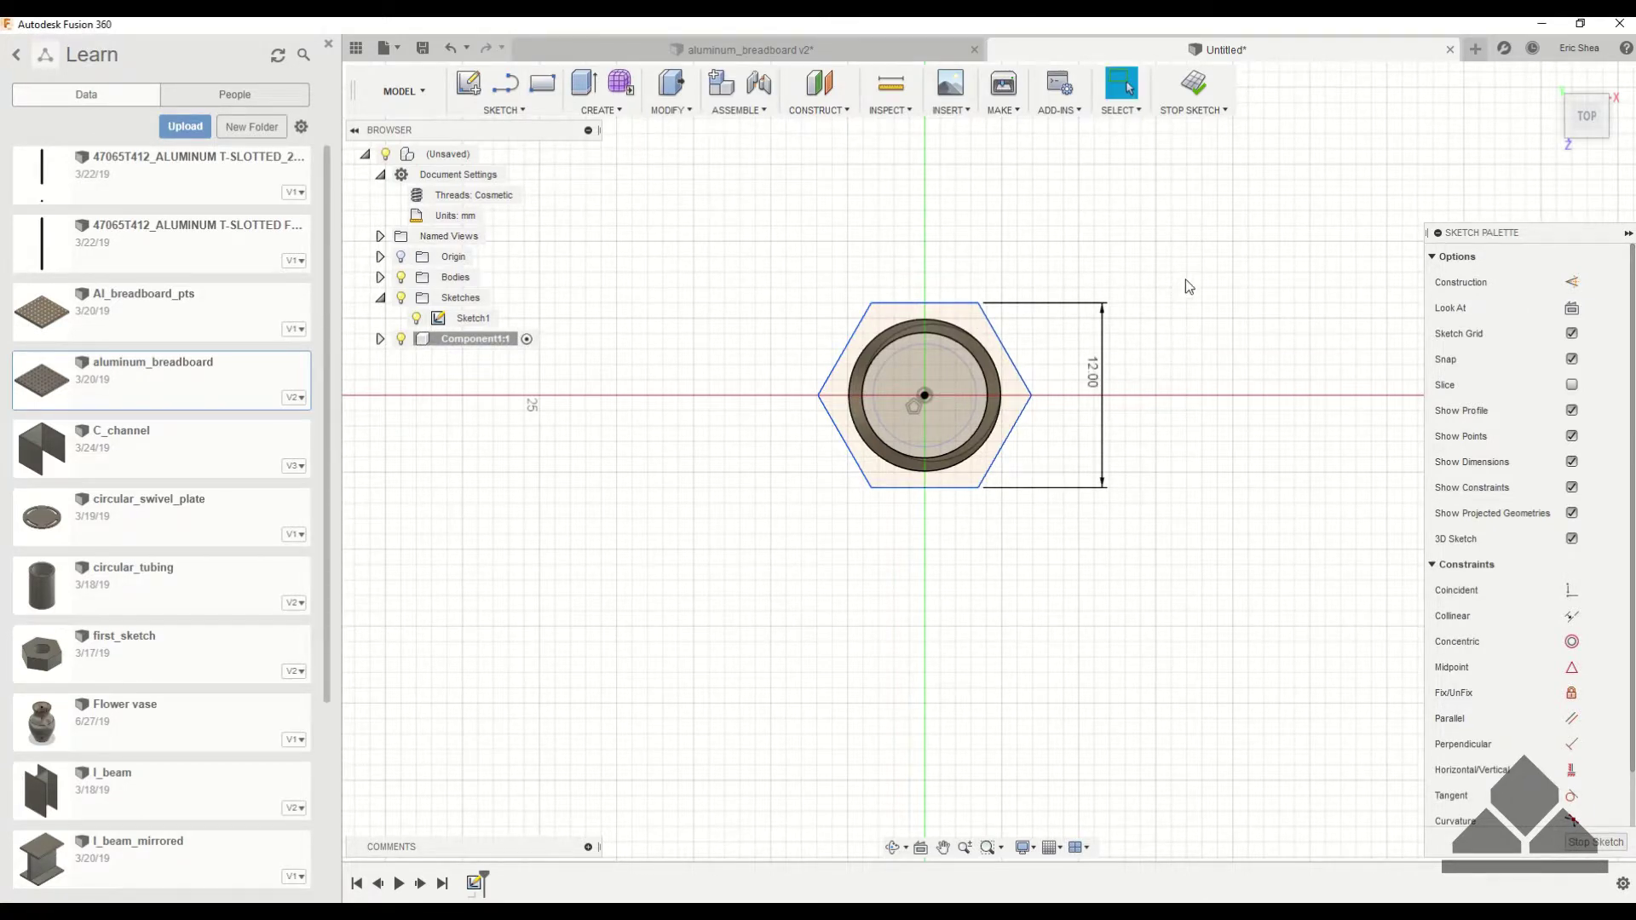
- Draw a circle centred on the origin inside the hexagon, dimension its diameter as 10 mm, and finish the sketch
key(c)
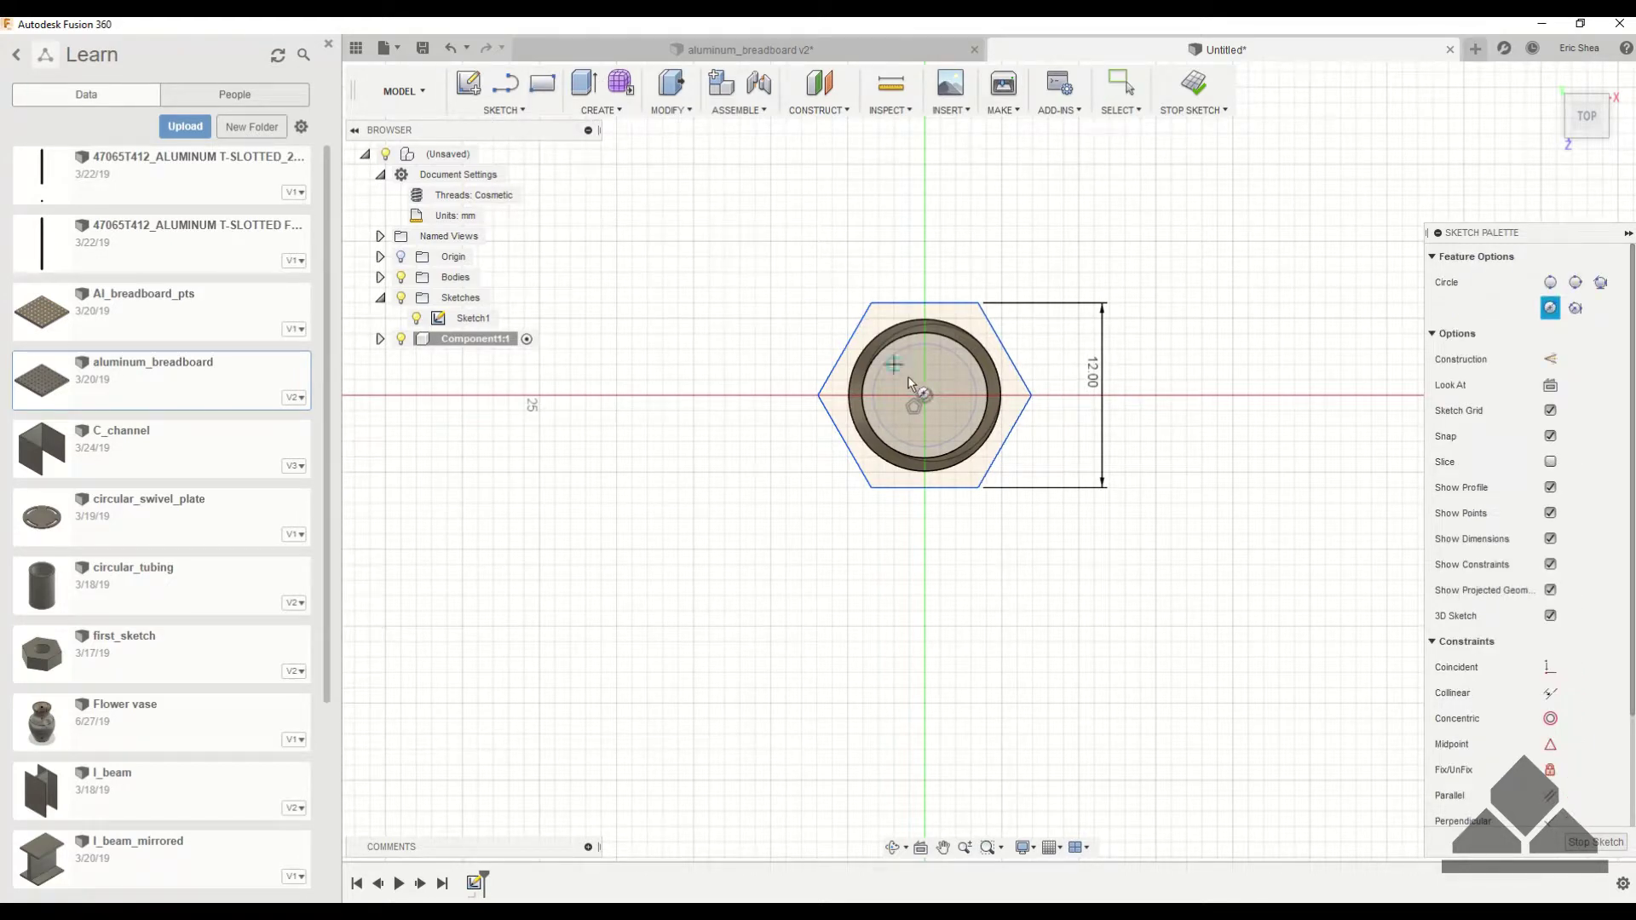
click(925, 394)
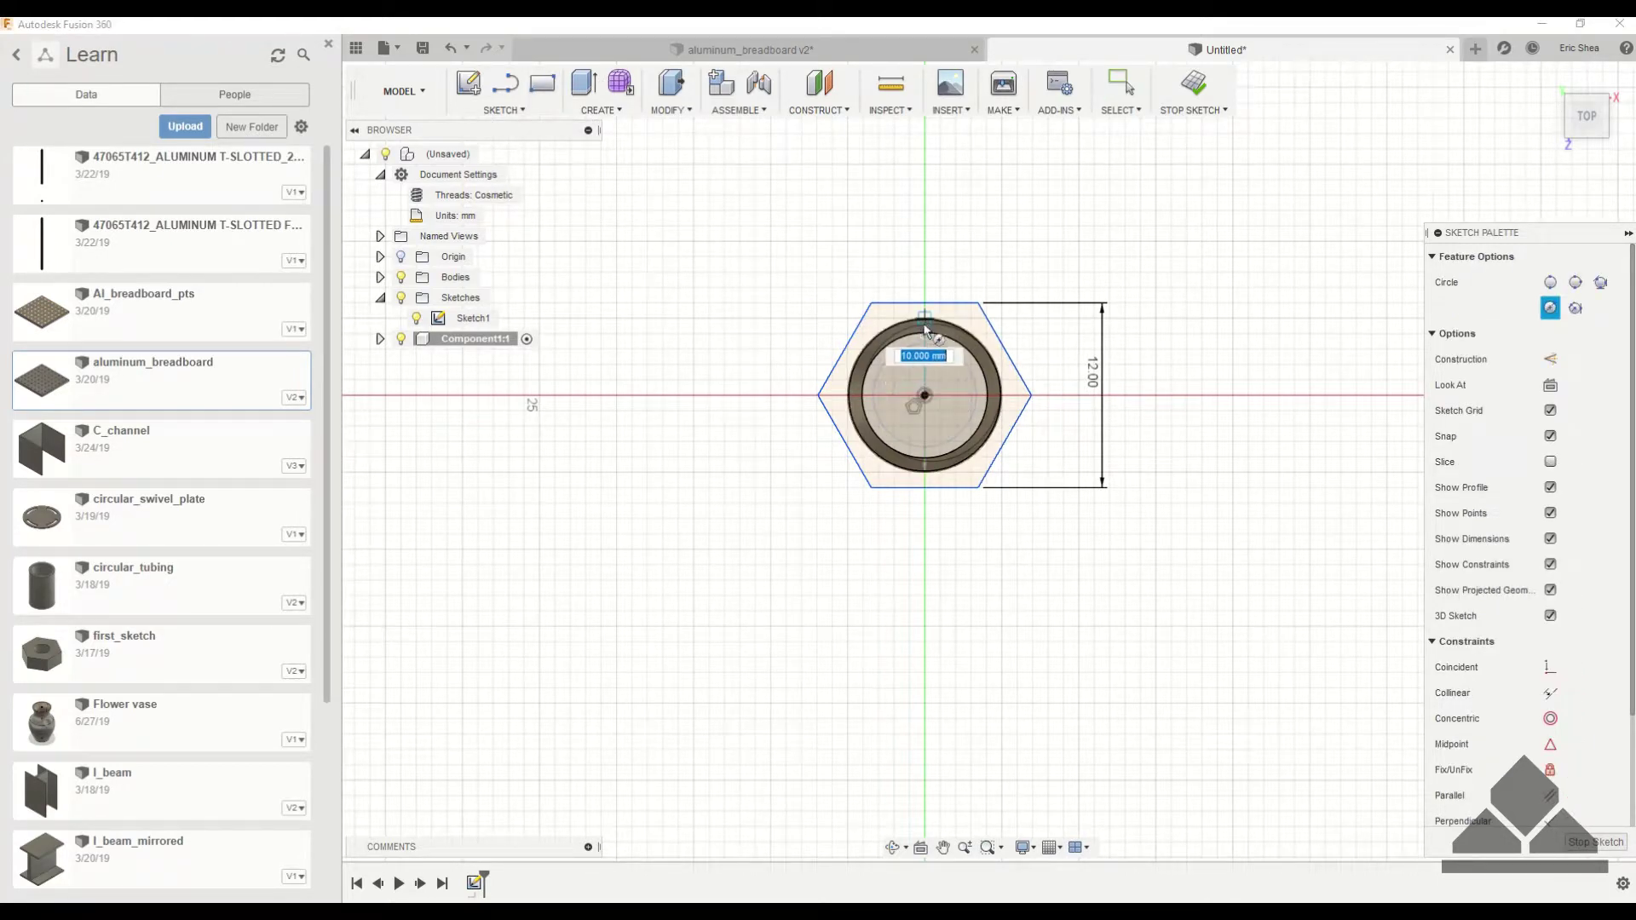
click(925, 321)
key(Escape)
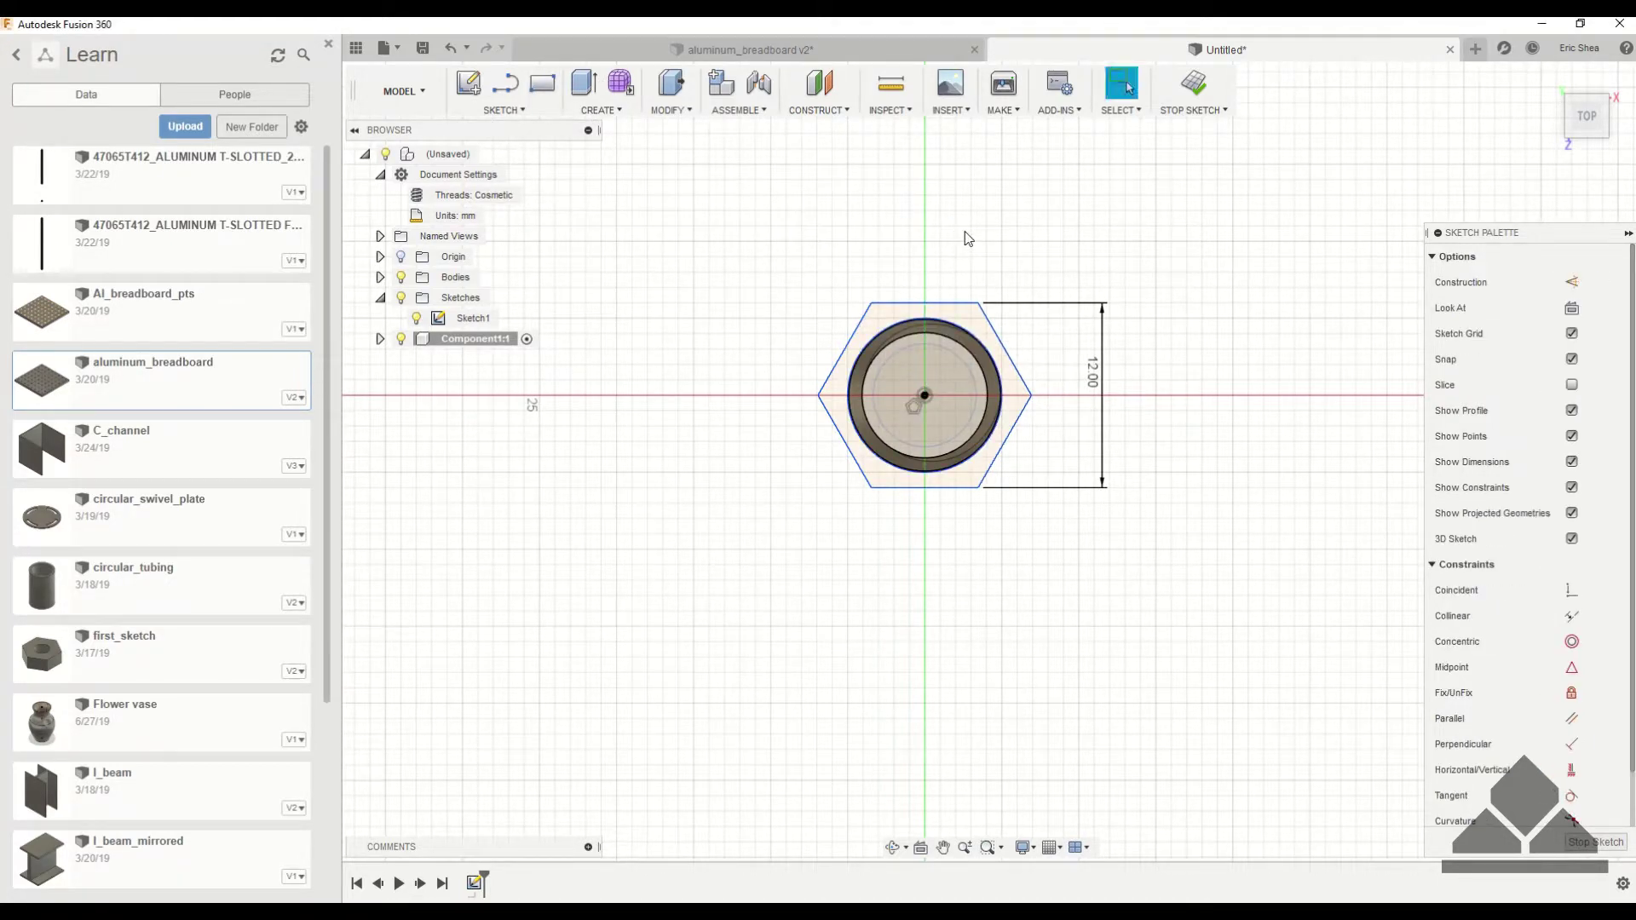
key(d)
click(951, 330)
click(977, 278)
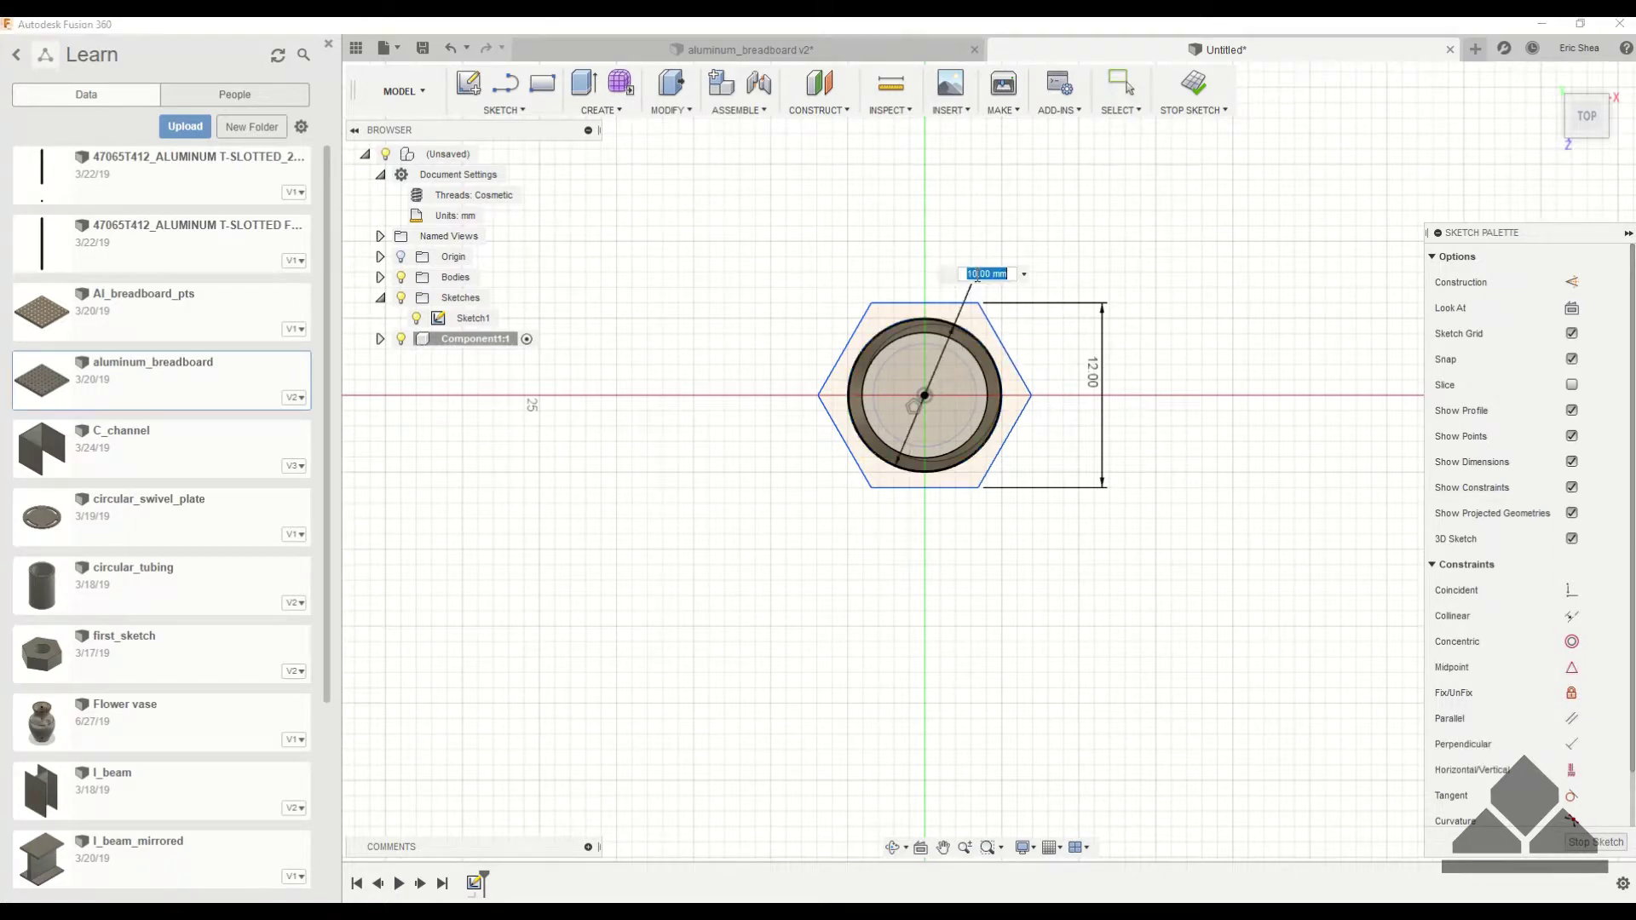
key(Return)
click(1193, 85)
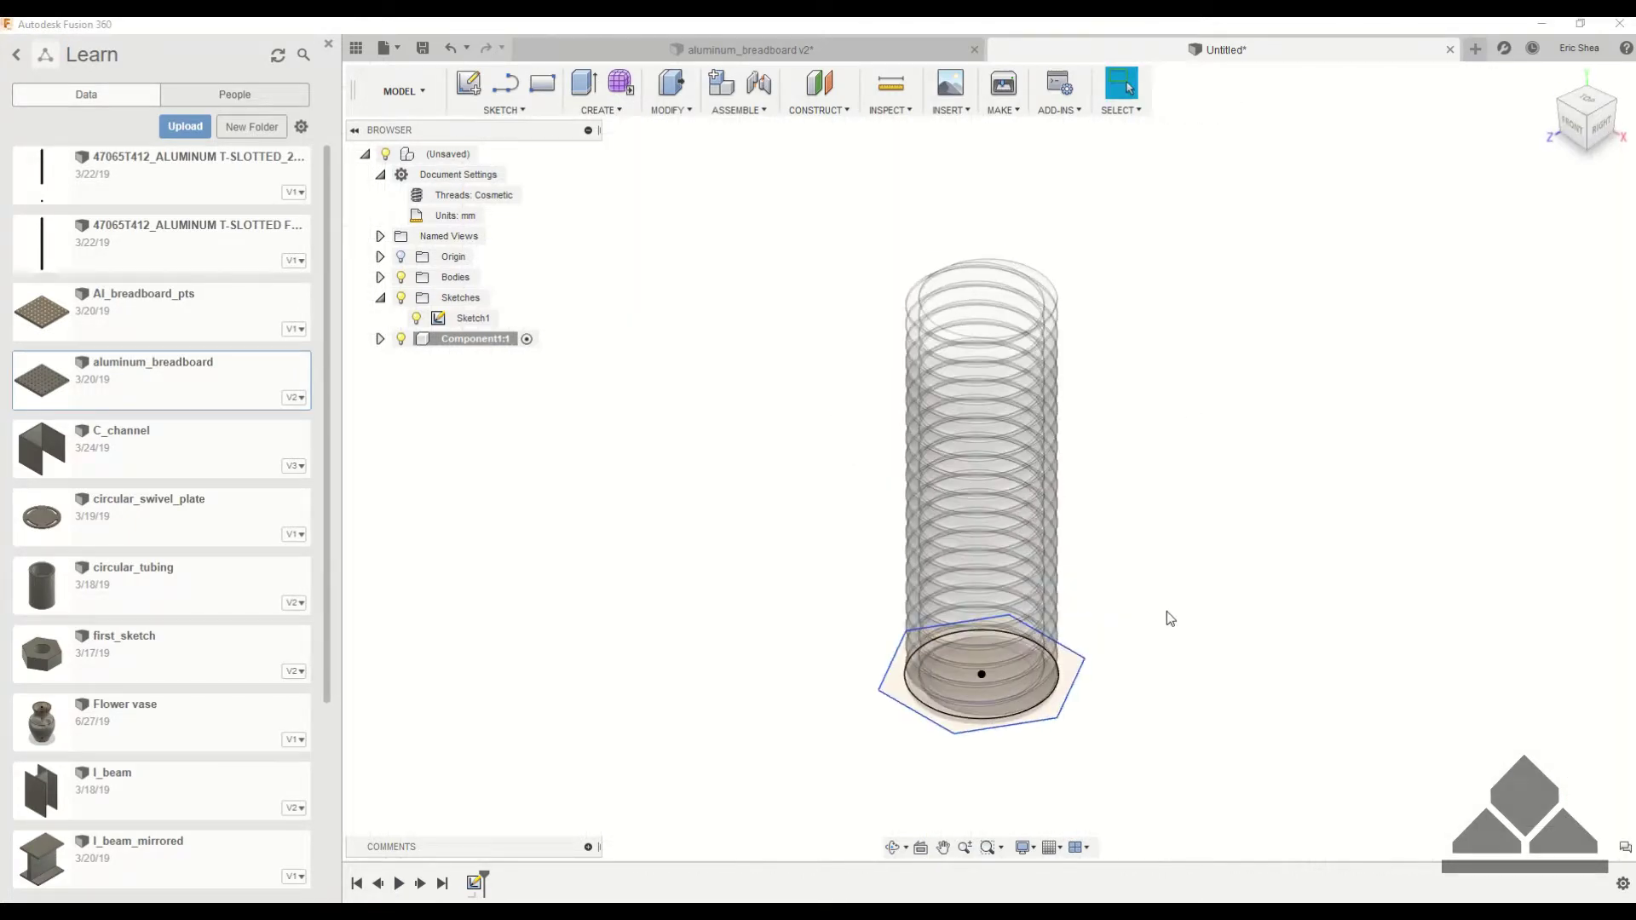
- Extrude the profile between the hexagon and the circle 4 mm upward as a new body
key(e)
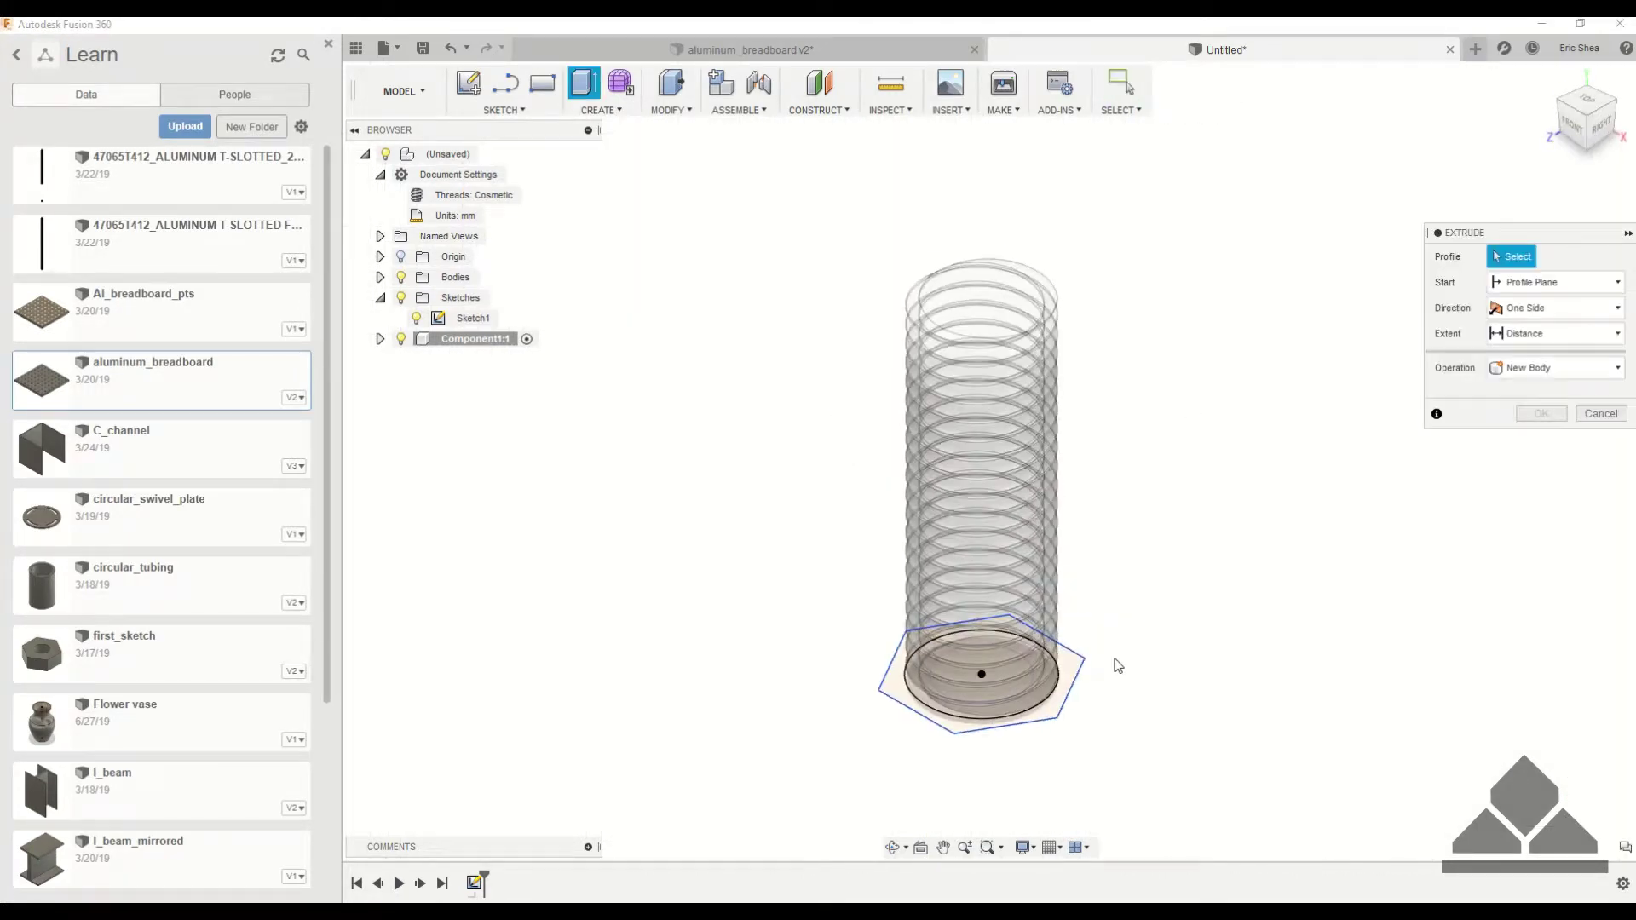
click(1057, 681)
drag(1035, 687, 1037, 645)
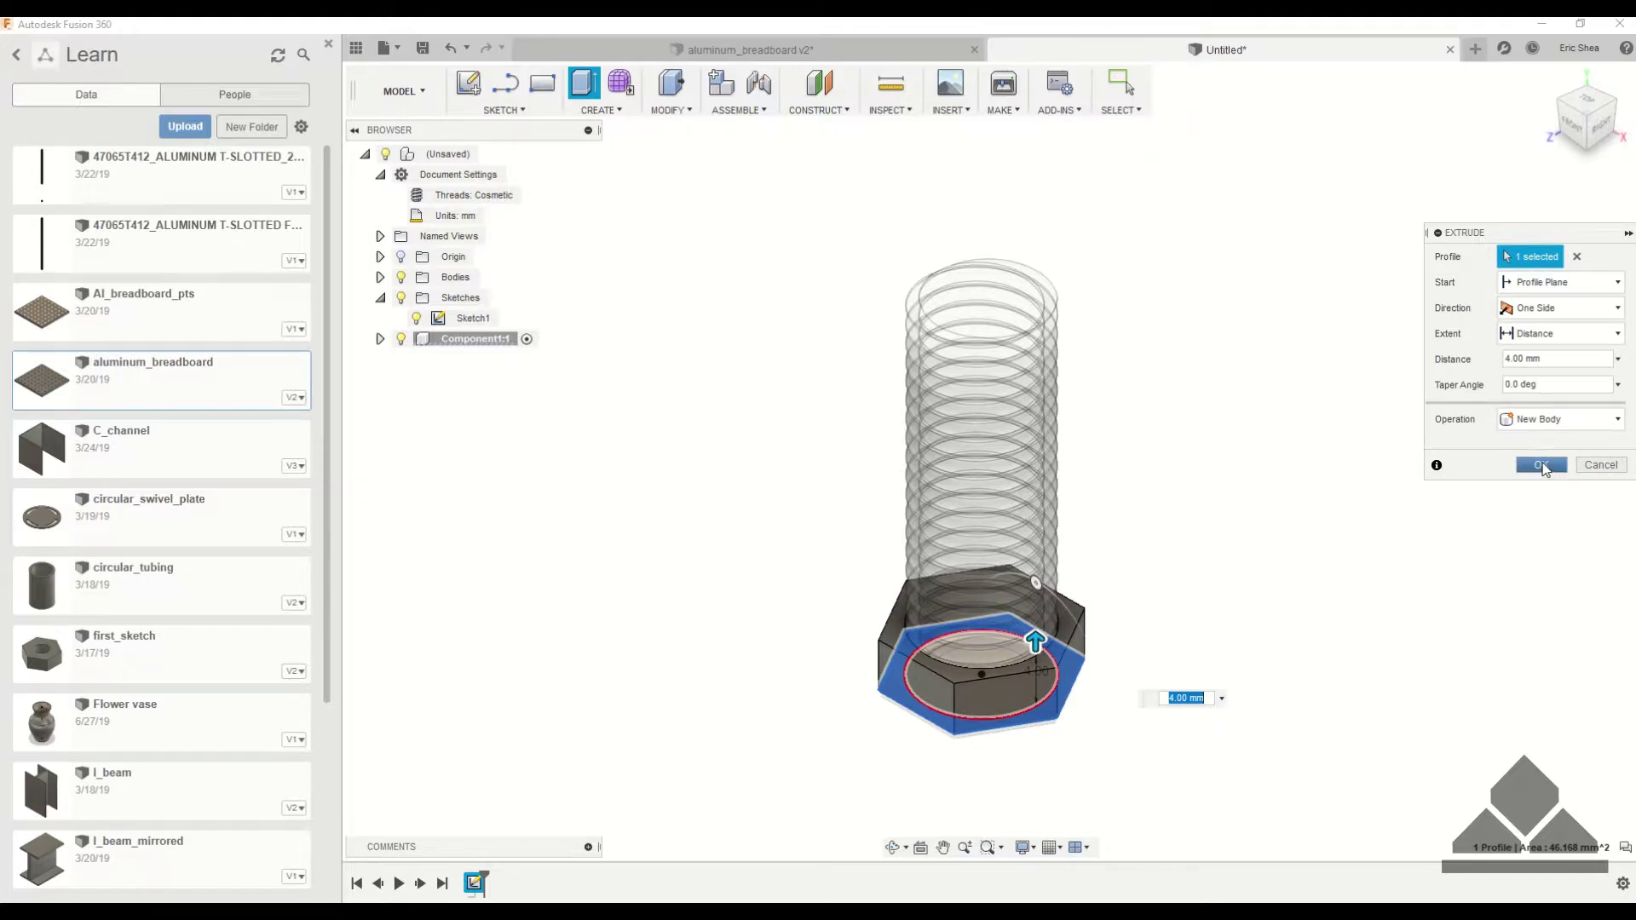
click(1543, 465)
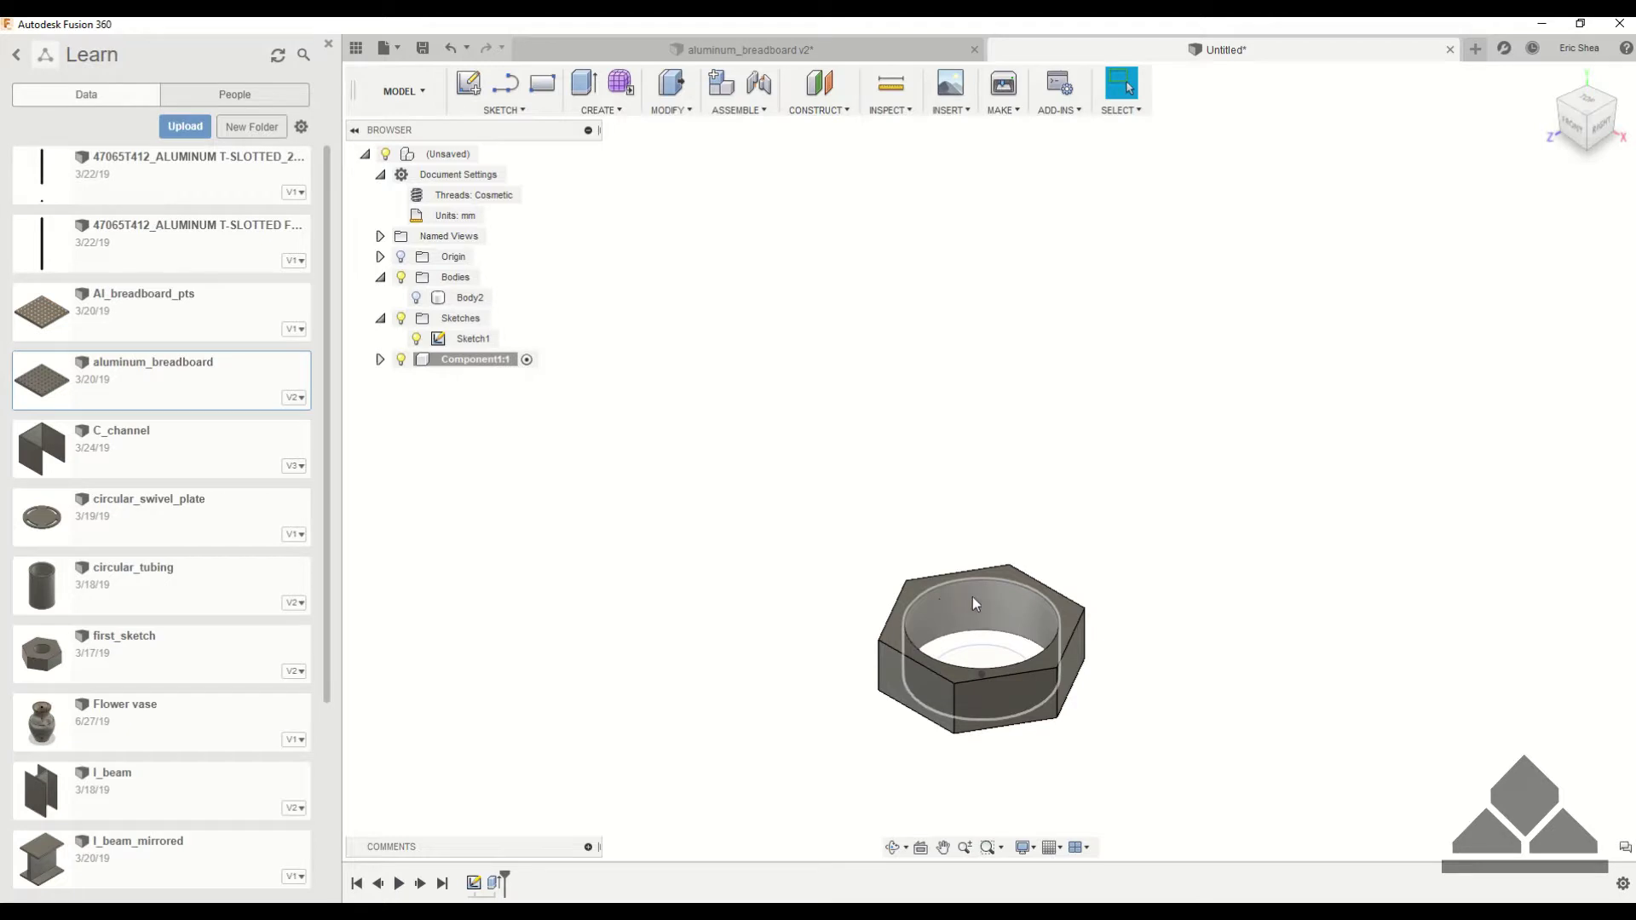
- Add a modeled full-length ISO Metric M10x1.5, class 6H, right-hand thread to the nut's inner cylindrical face
click(600, 110)
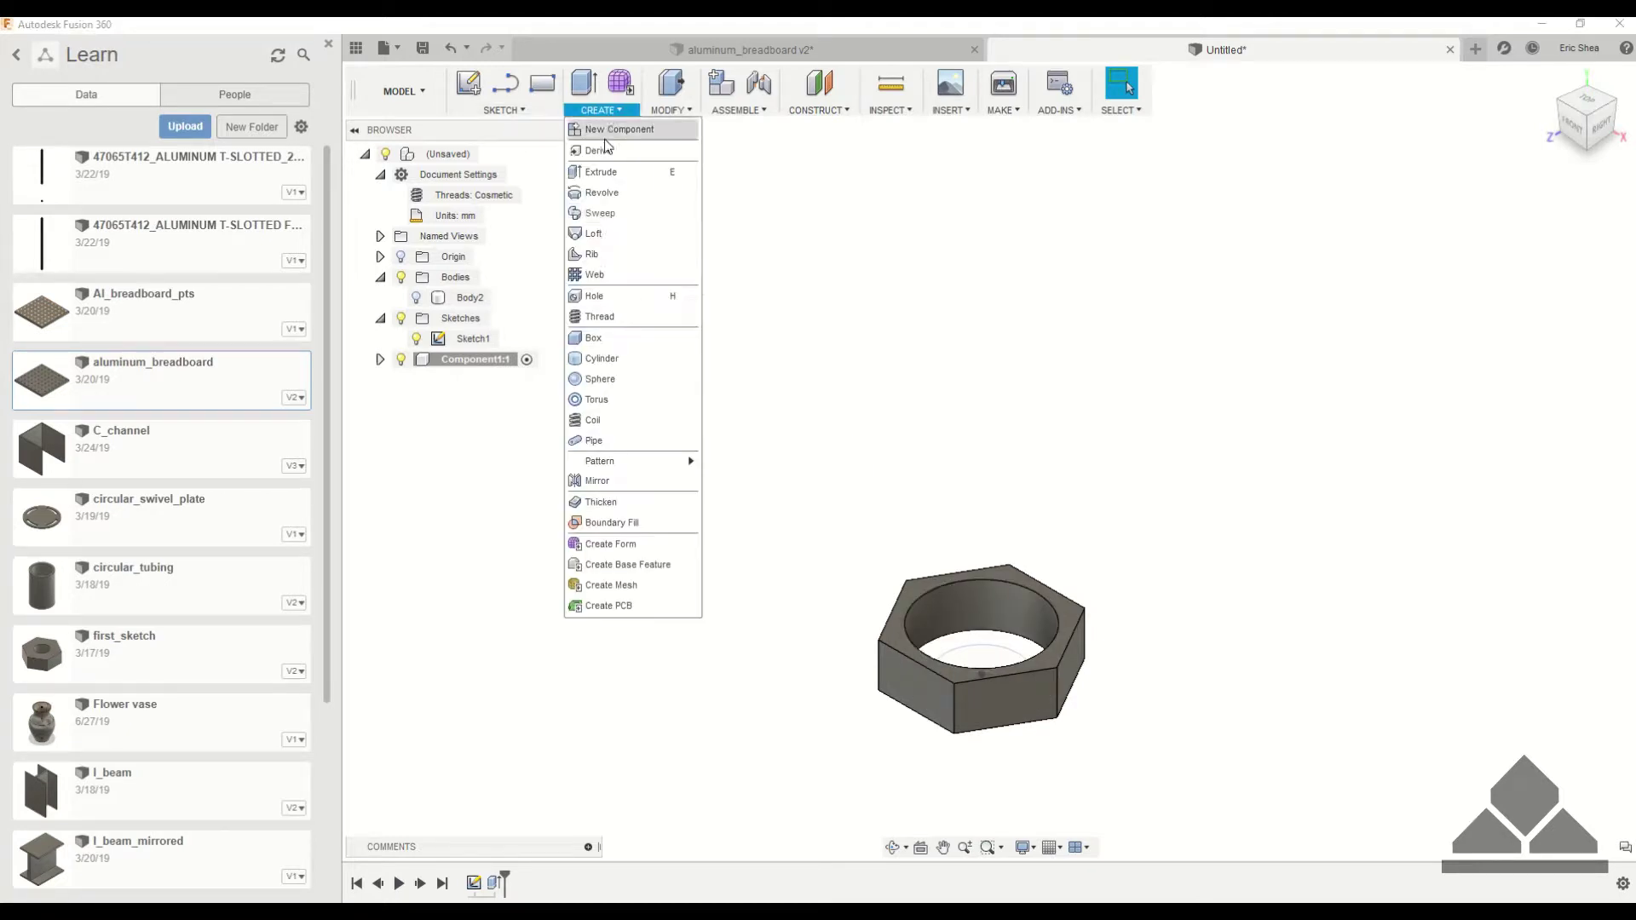
click(600, 317)
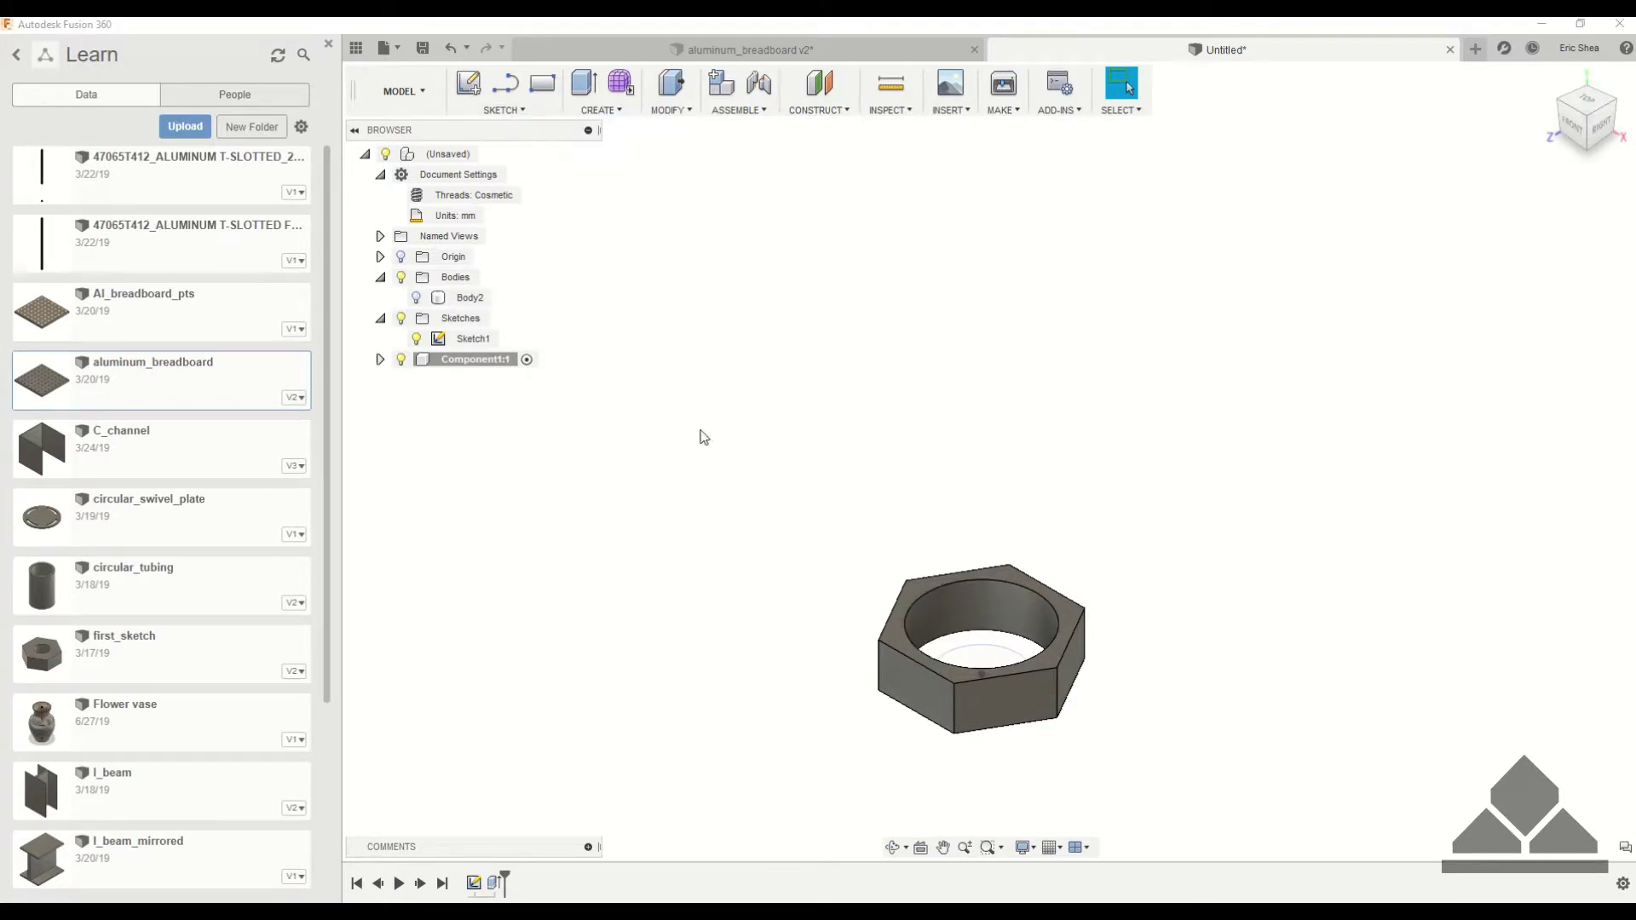
click(986, 614)
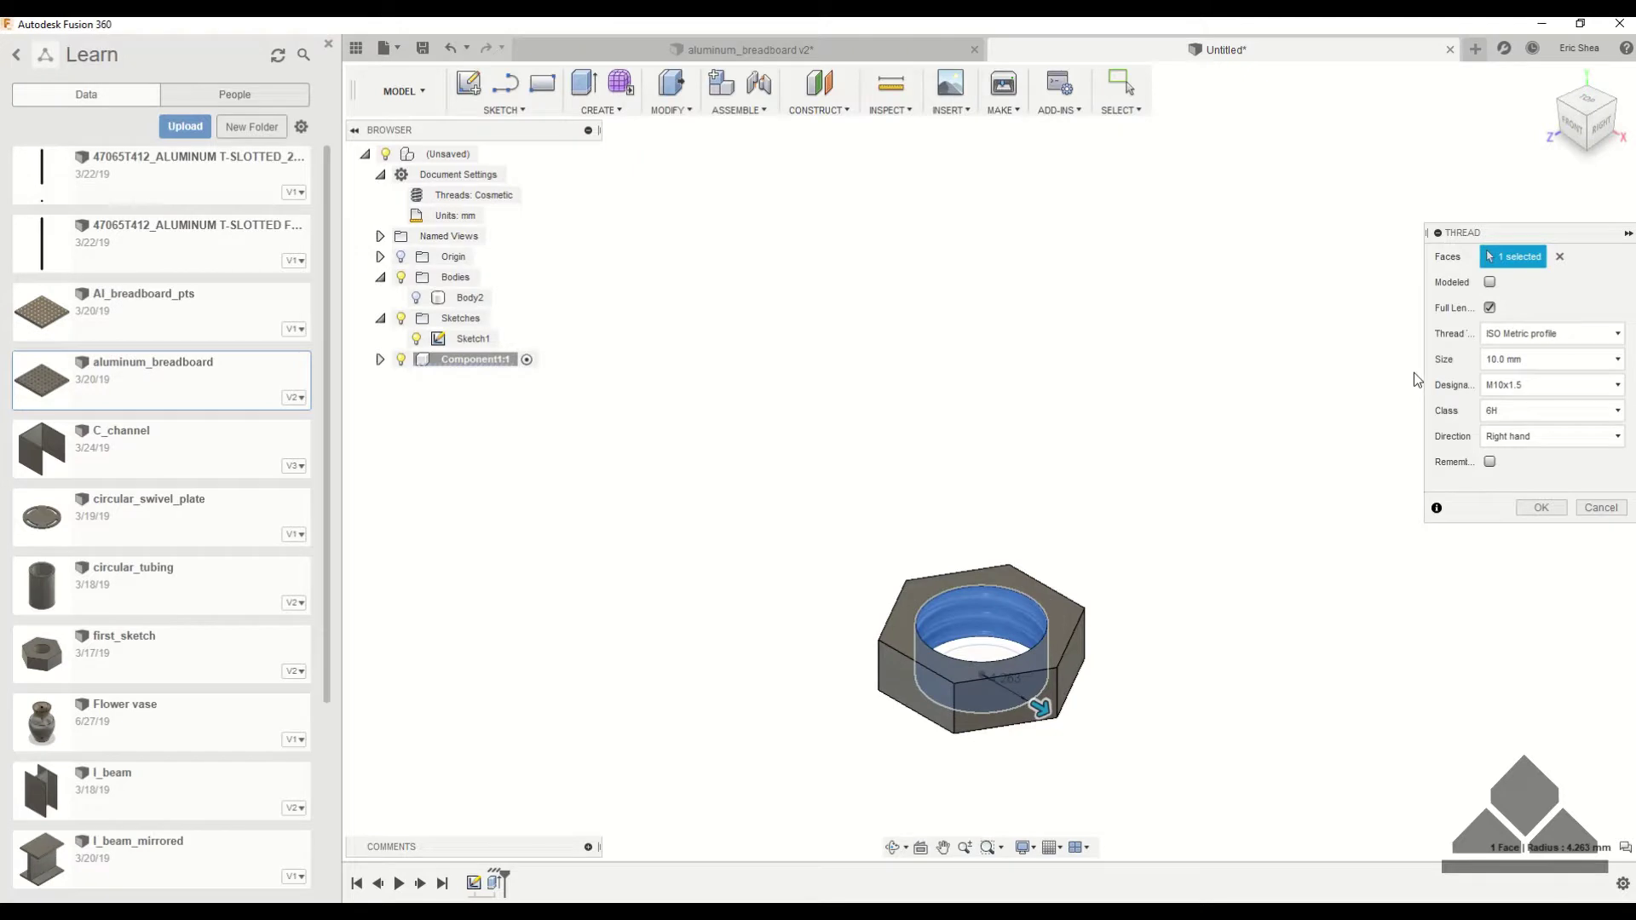
click(1490, 282)
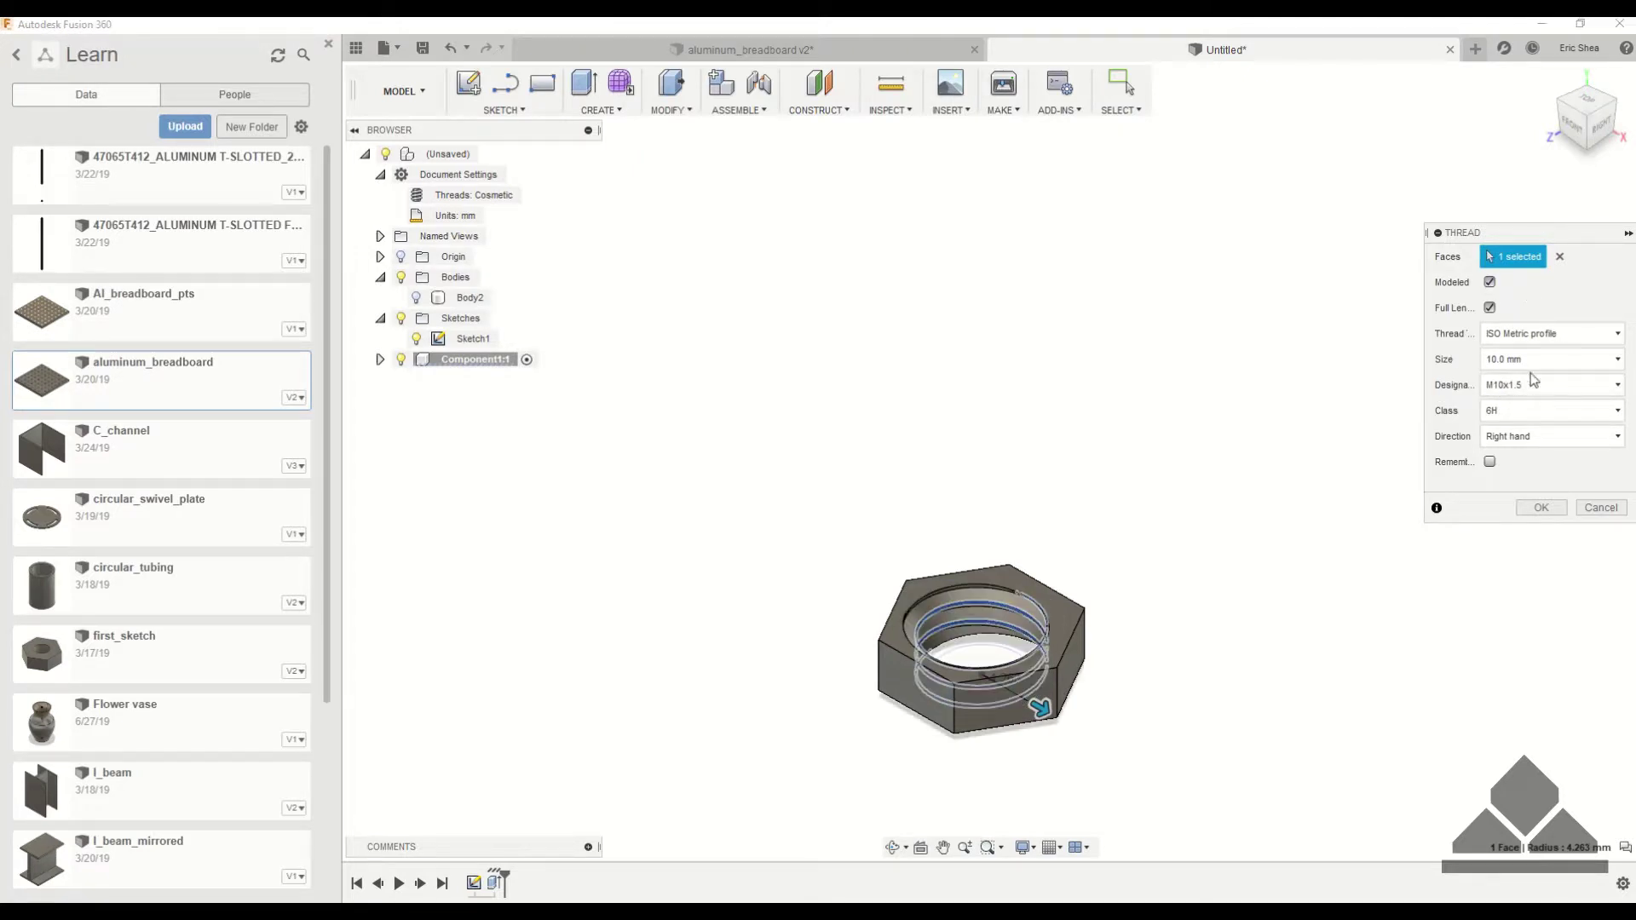
click(1545, 509)
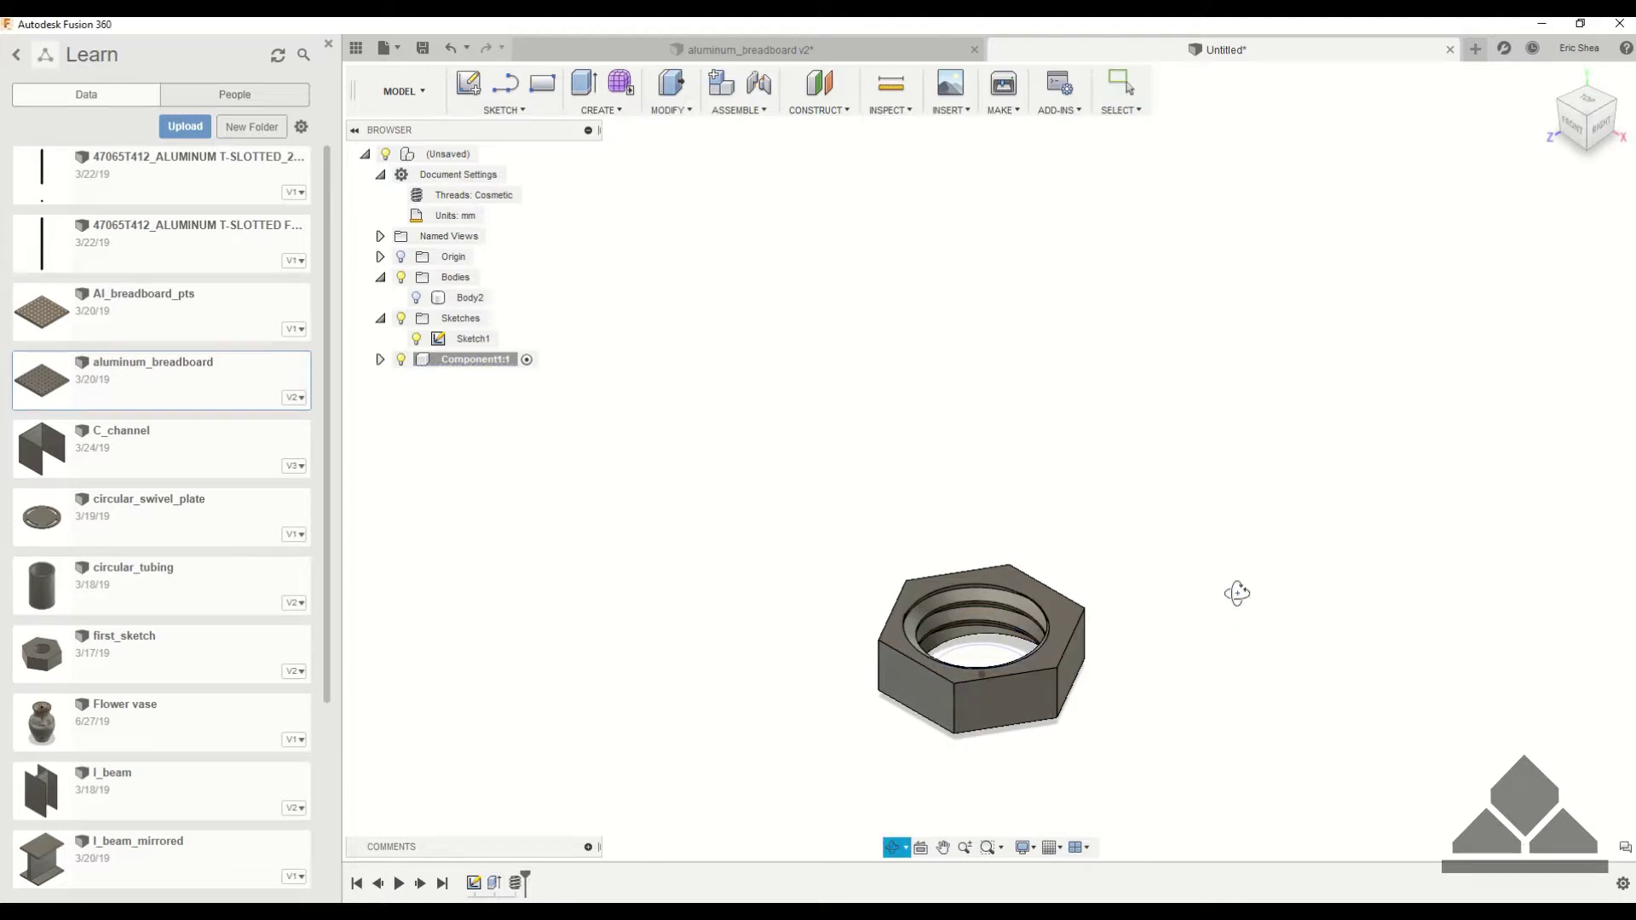
- Show the hidden threaded cylinder body and activate the top-level component
shift+middle_drag(1235, 592, 1092, 500)
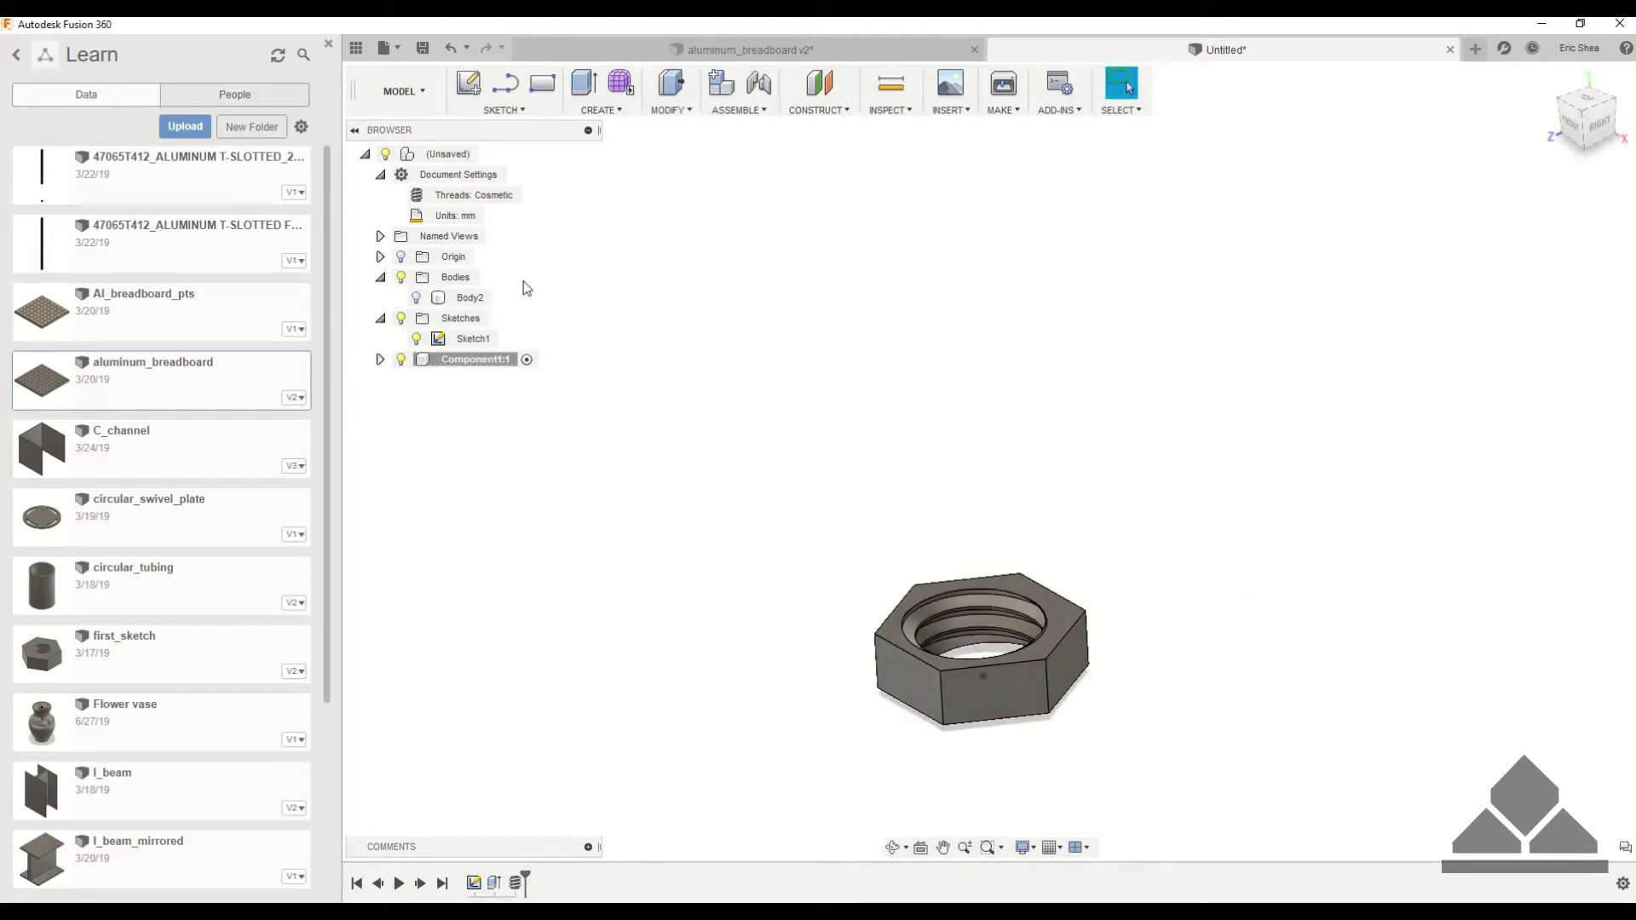
click(418, 299)
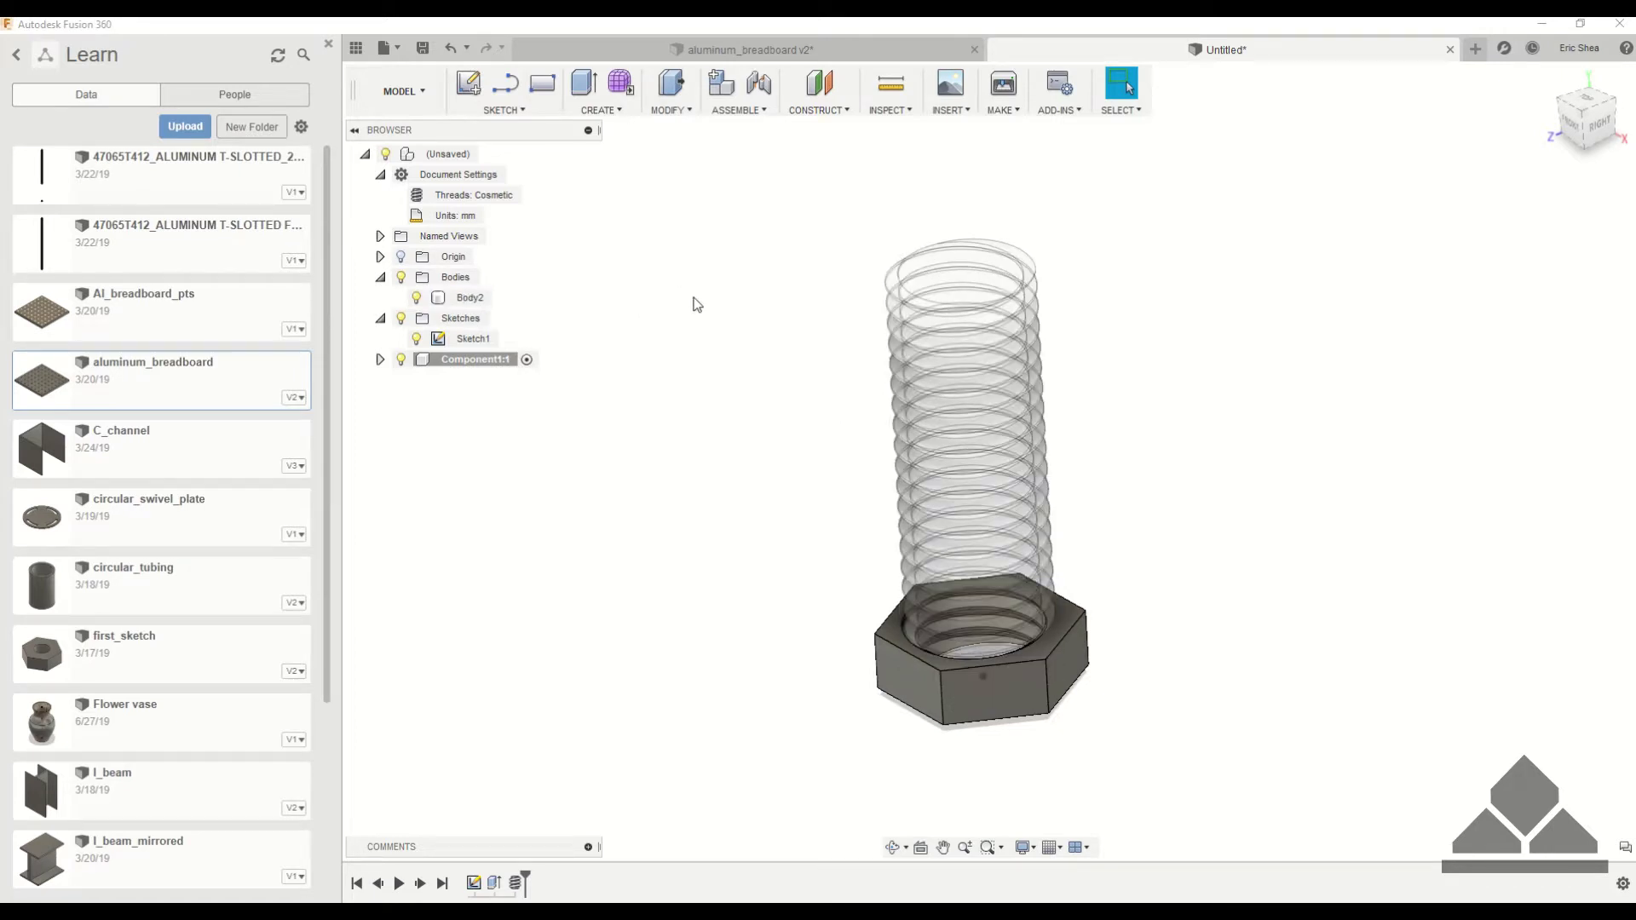
click(491, 153)
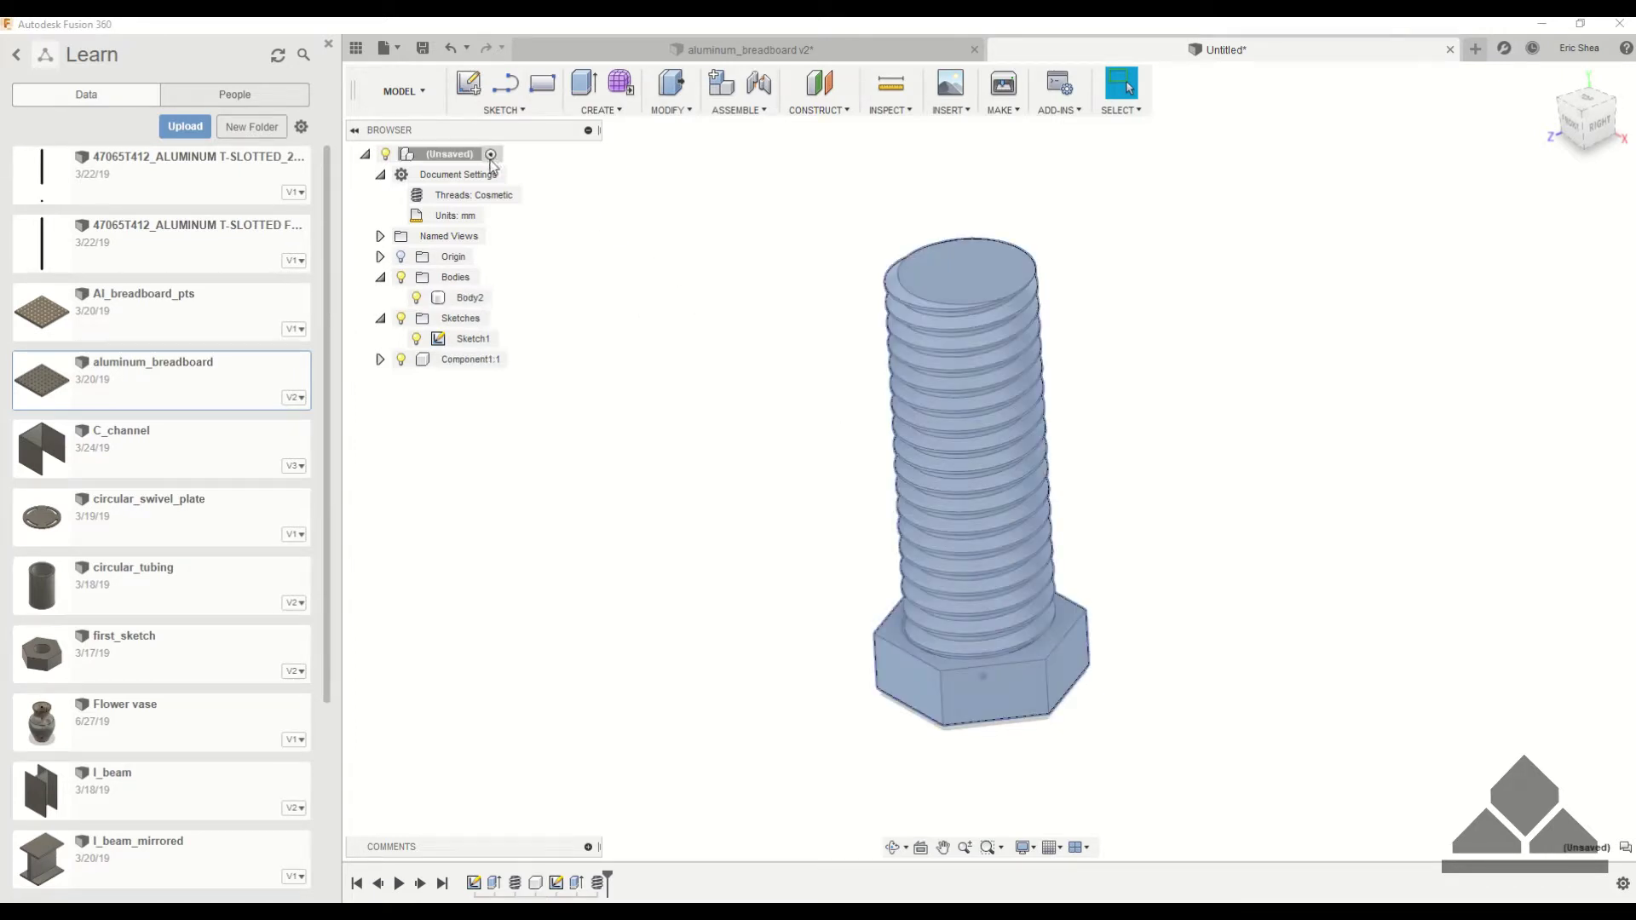
- Shift the nut slightly on the threaded cylinder and capture its position while starting a joint
drag(963, 669, 929, 694)
shift+middle_drag(1154, 687, 1142, 512)
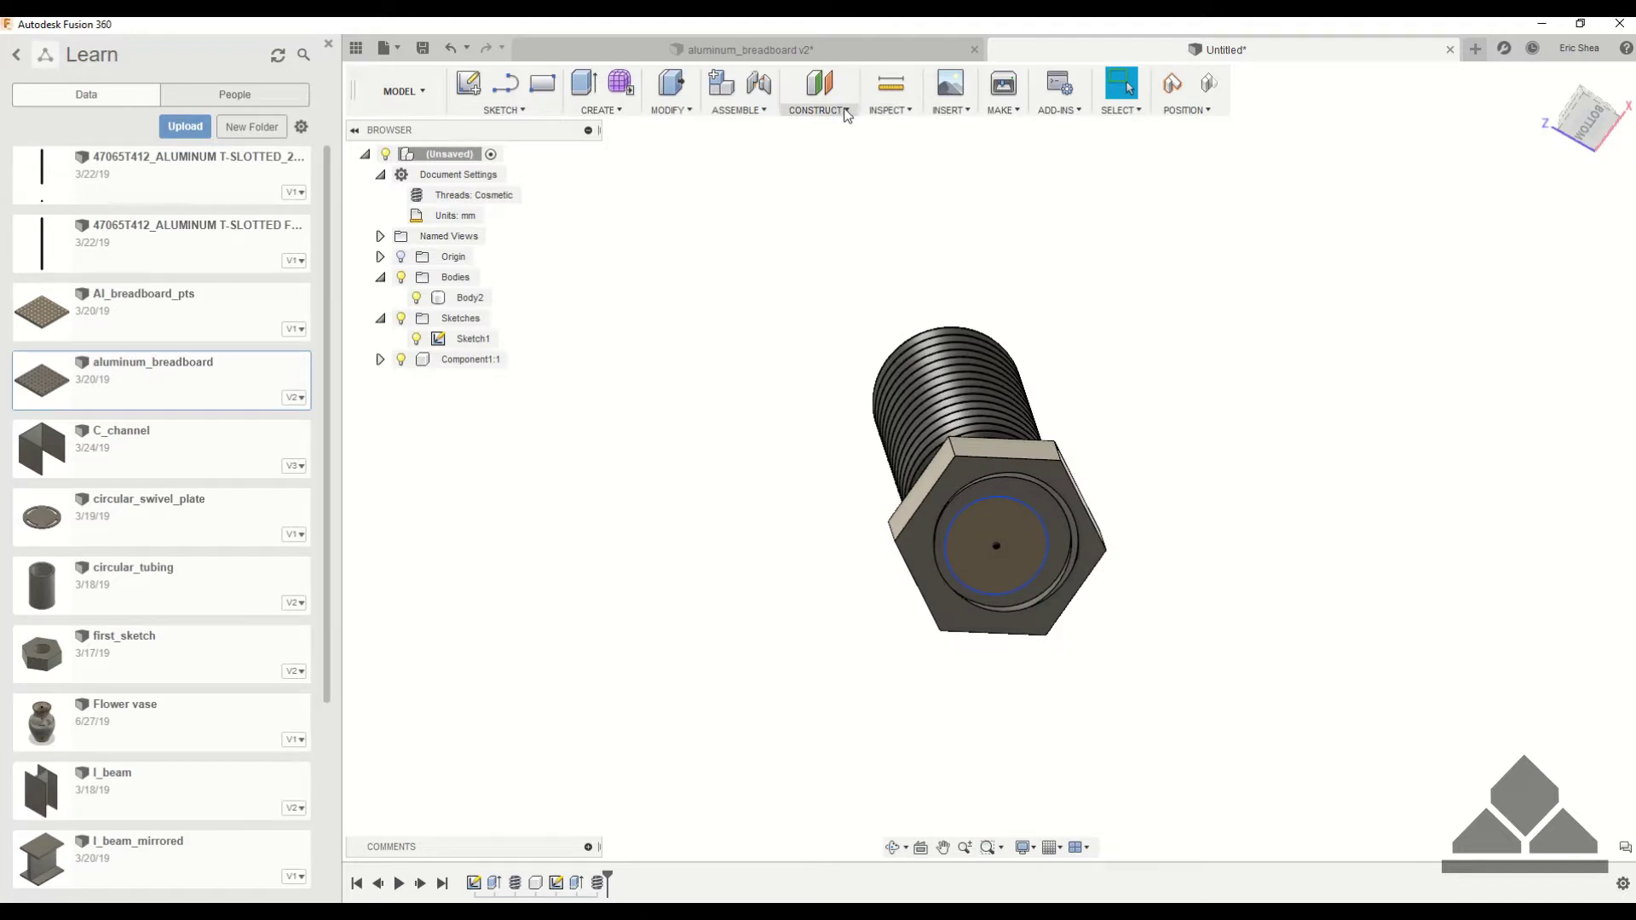
click(738, 110)
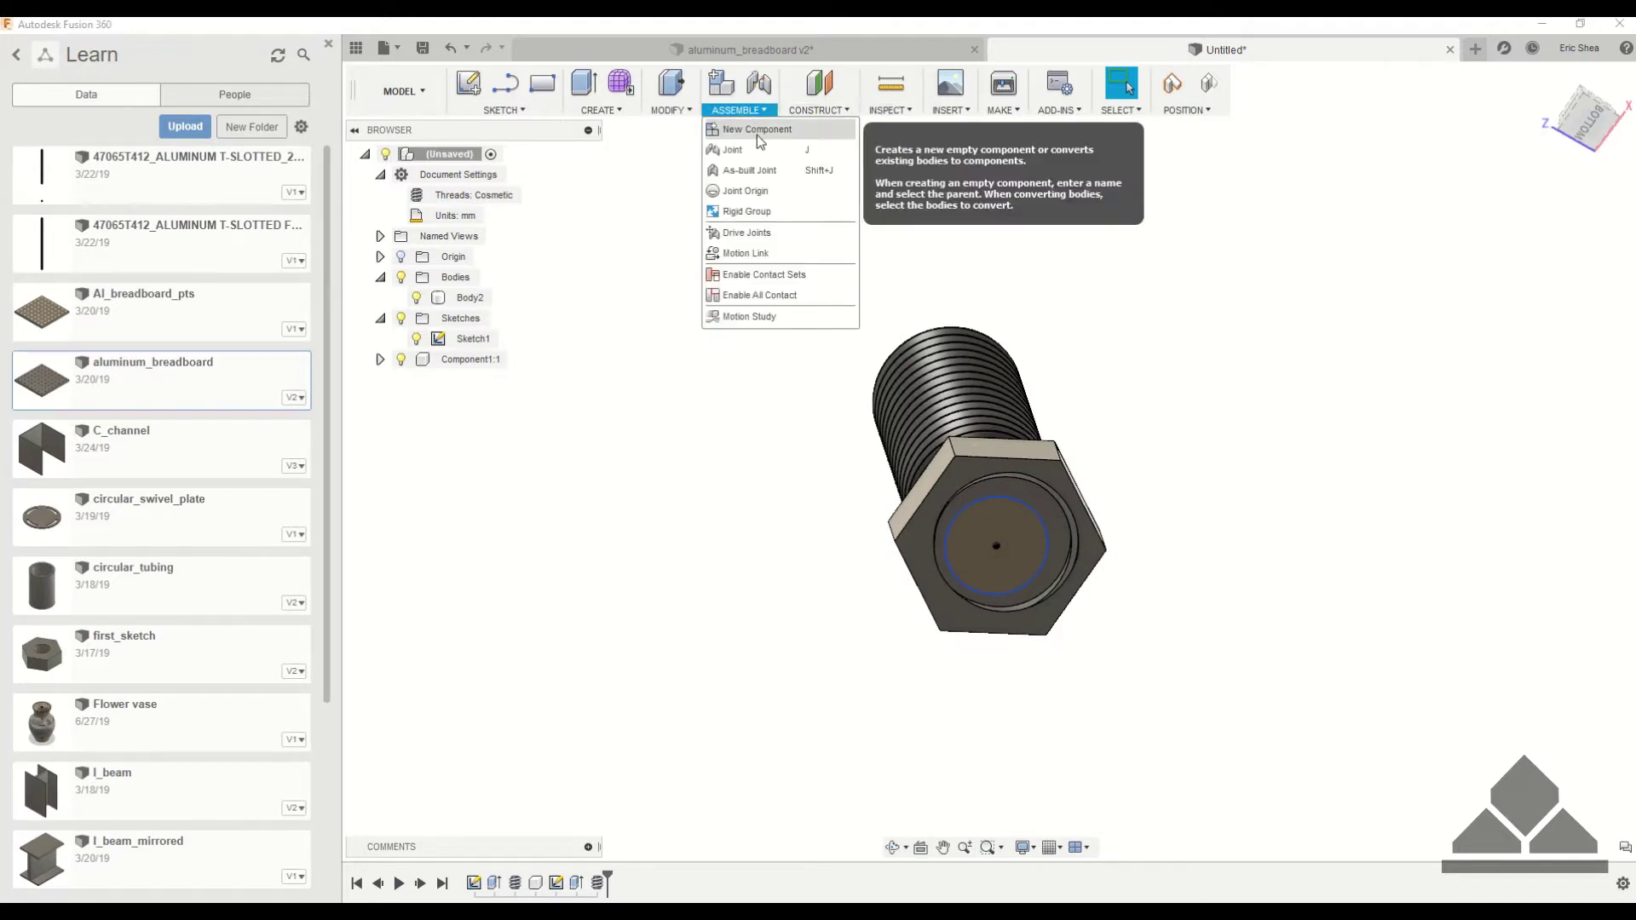
click(755, 171)
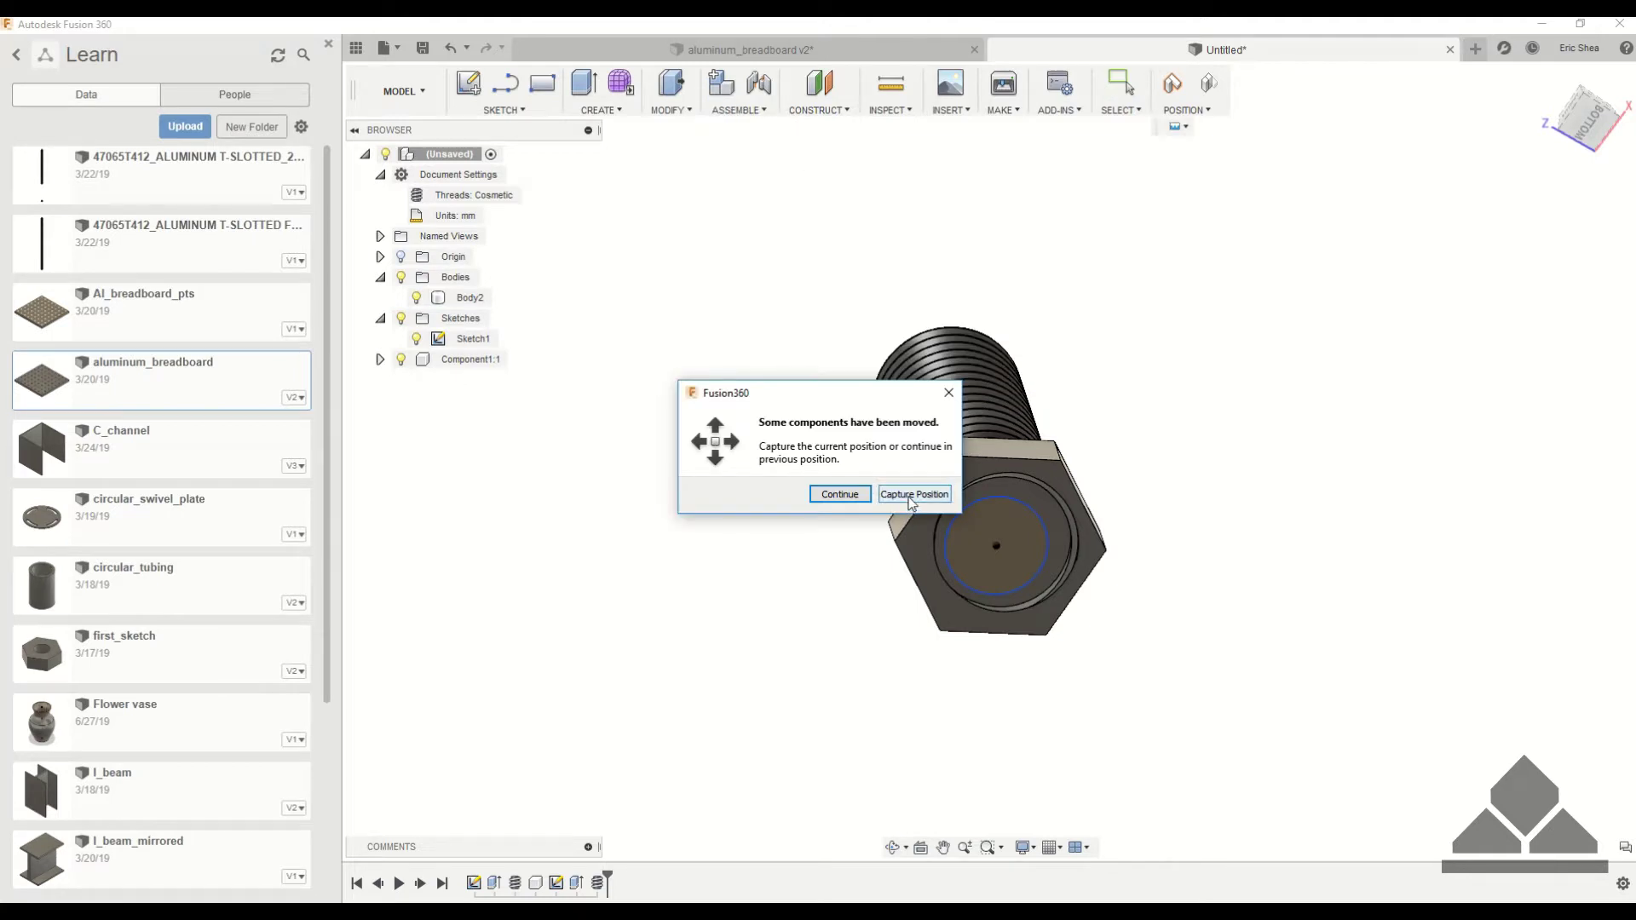
click(911, 495)
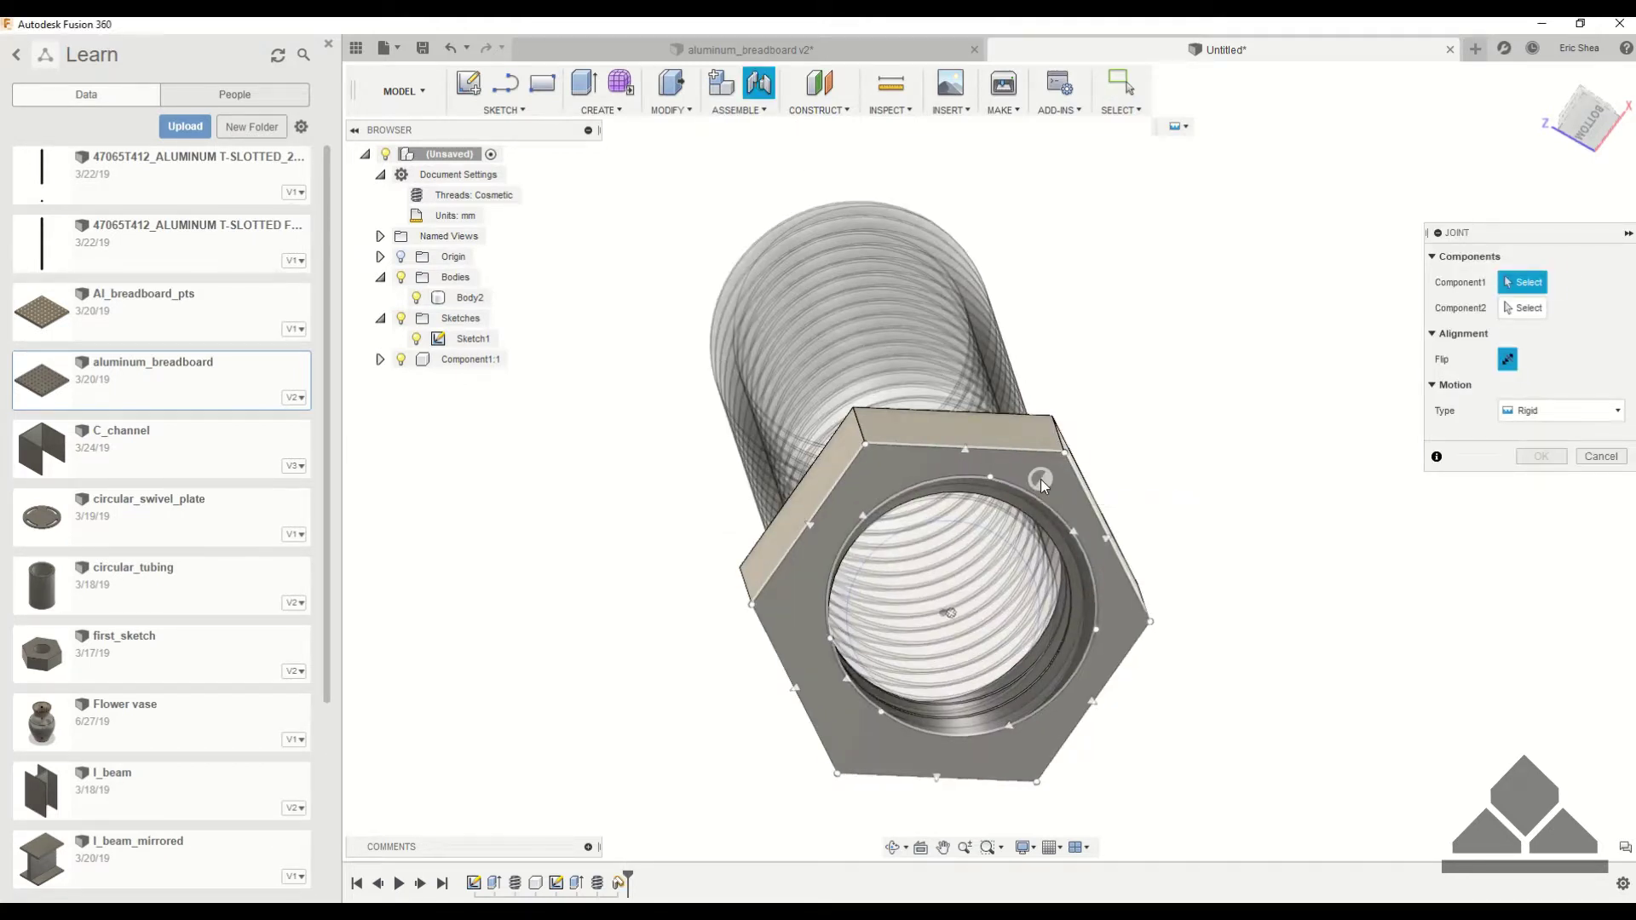
- Join the centre of the nut's bottom face to the centre of the cylinder's bottom end with a cylindrical joint about the Z axis
click(966, 616)
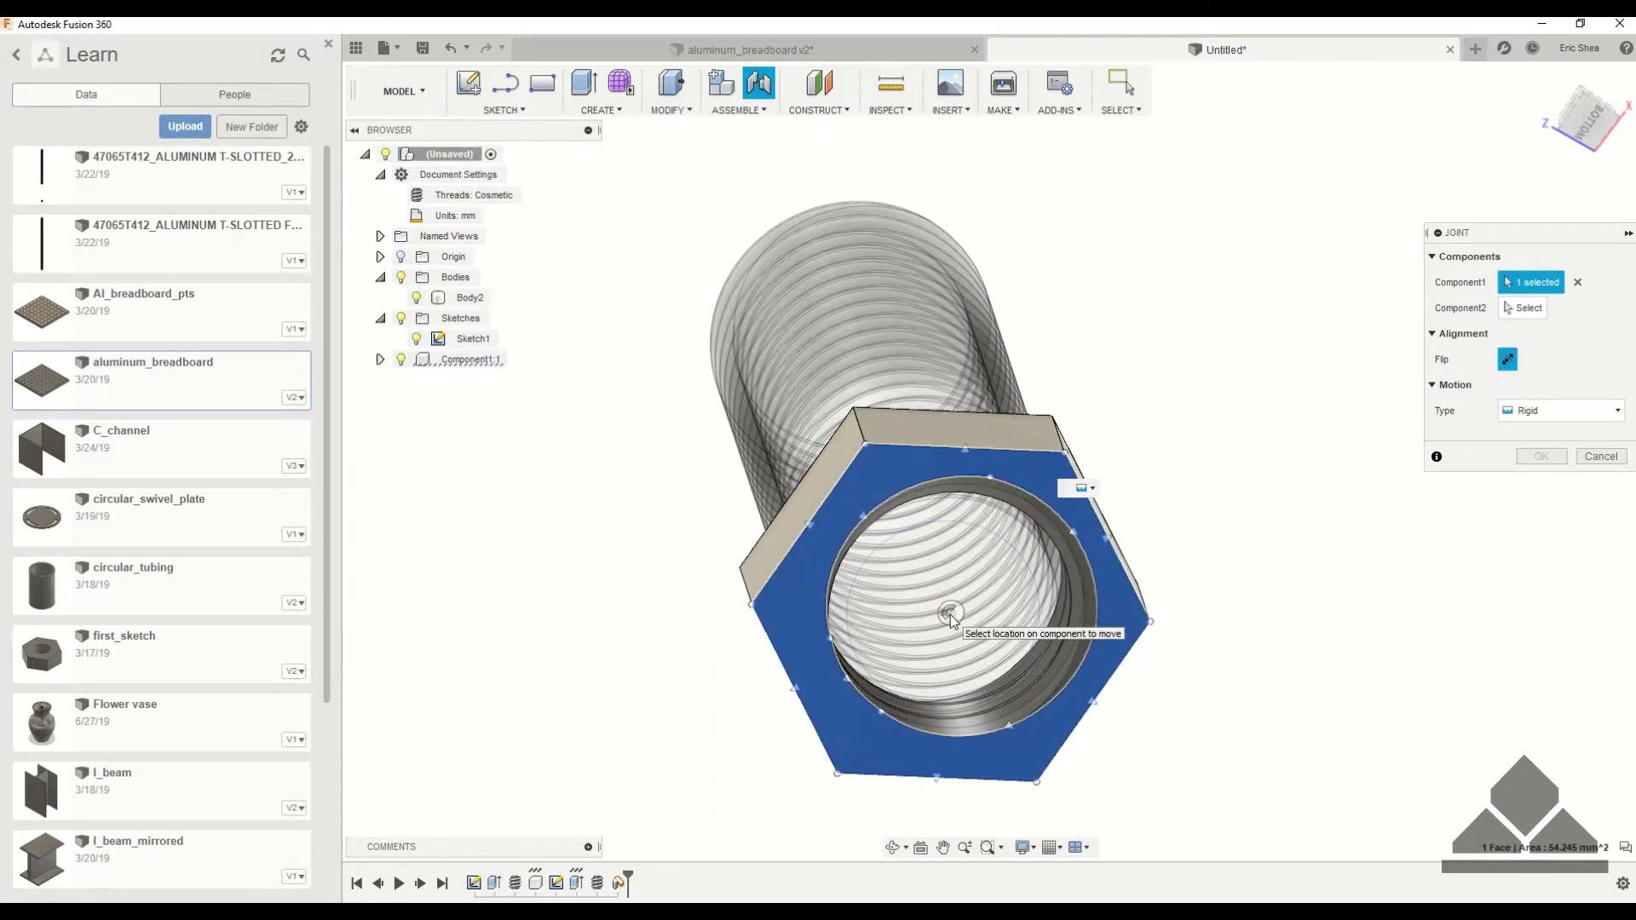
click(951, 615)
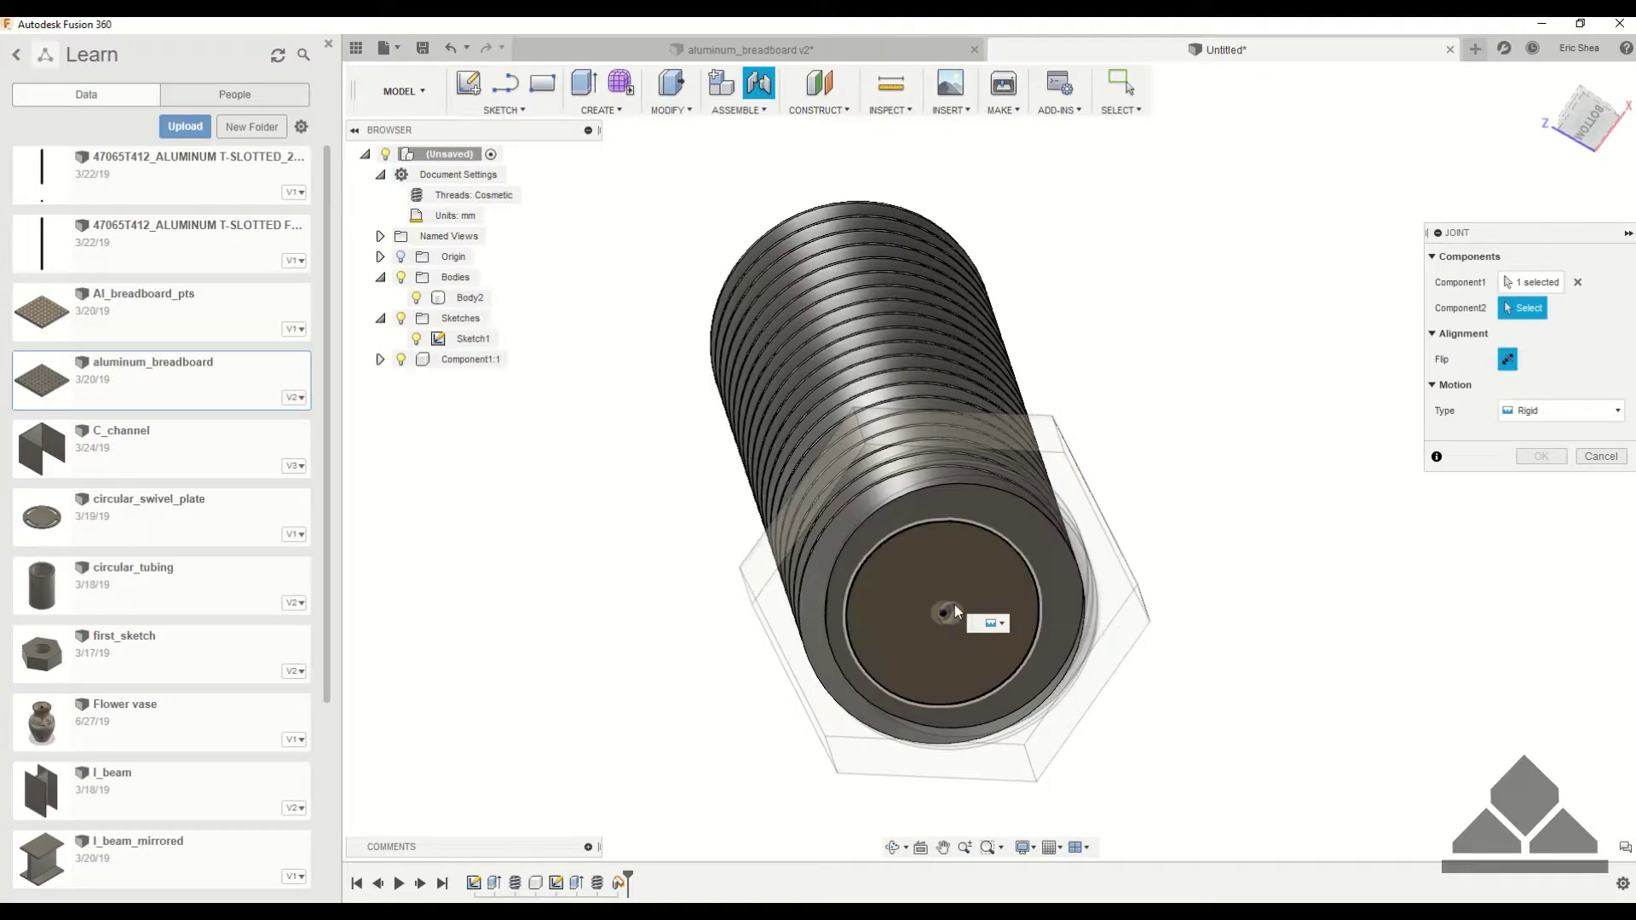
shift+middle_drag(983, 574, 999, 510)
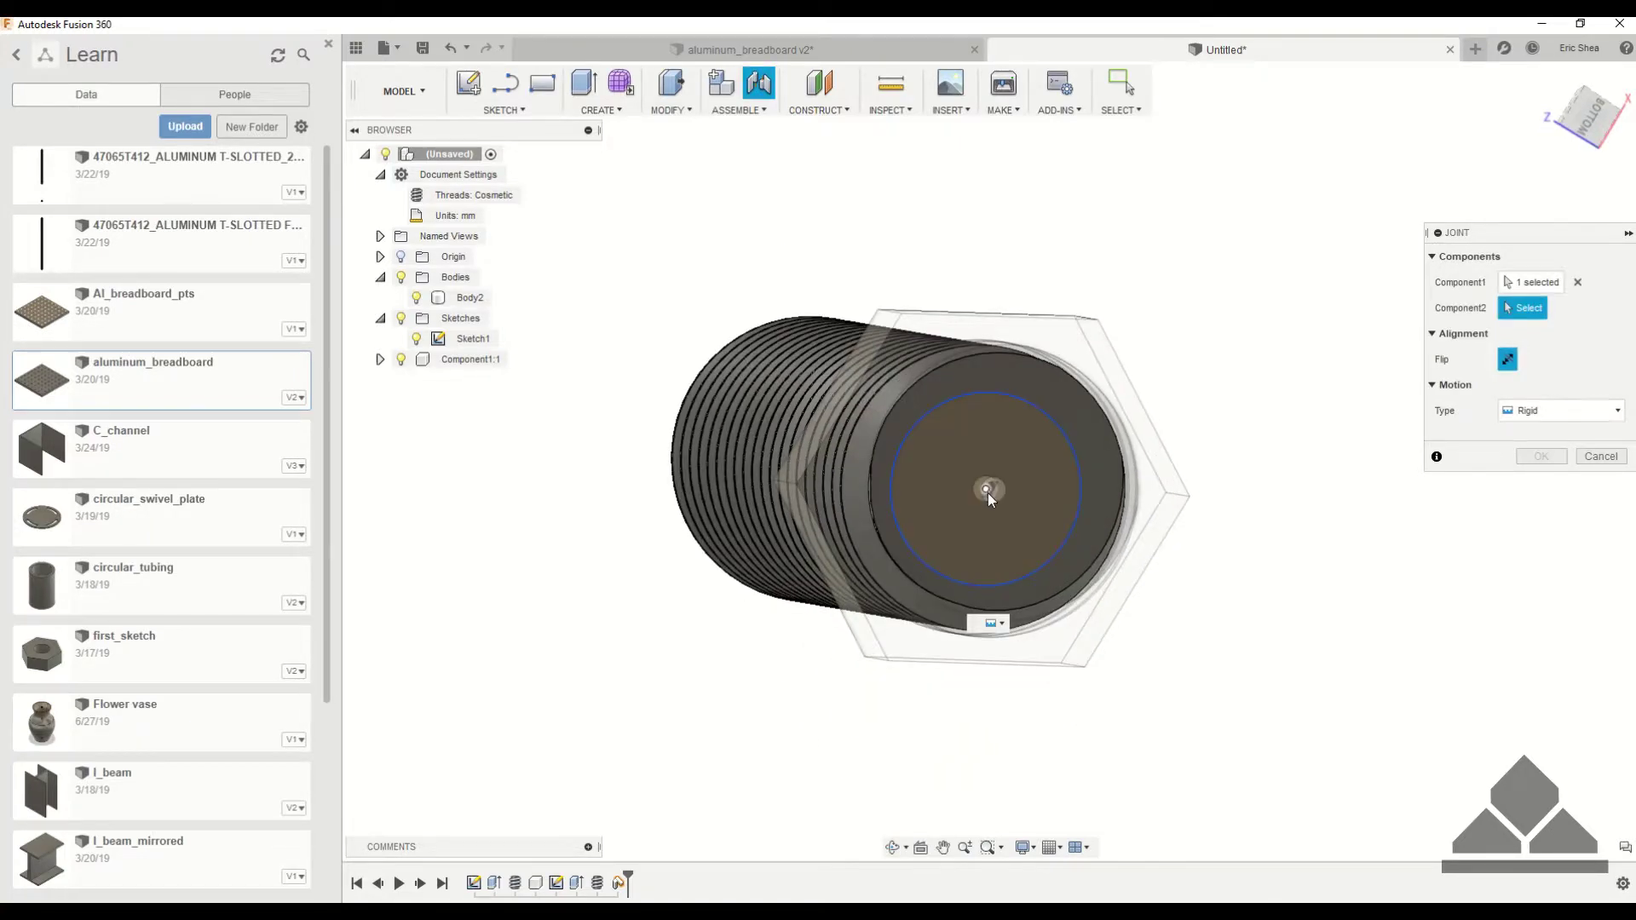
scroll(987, 493, up, 3)
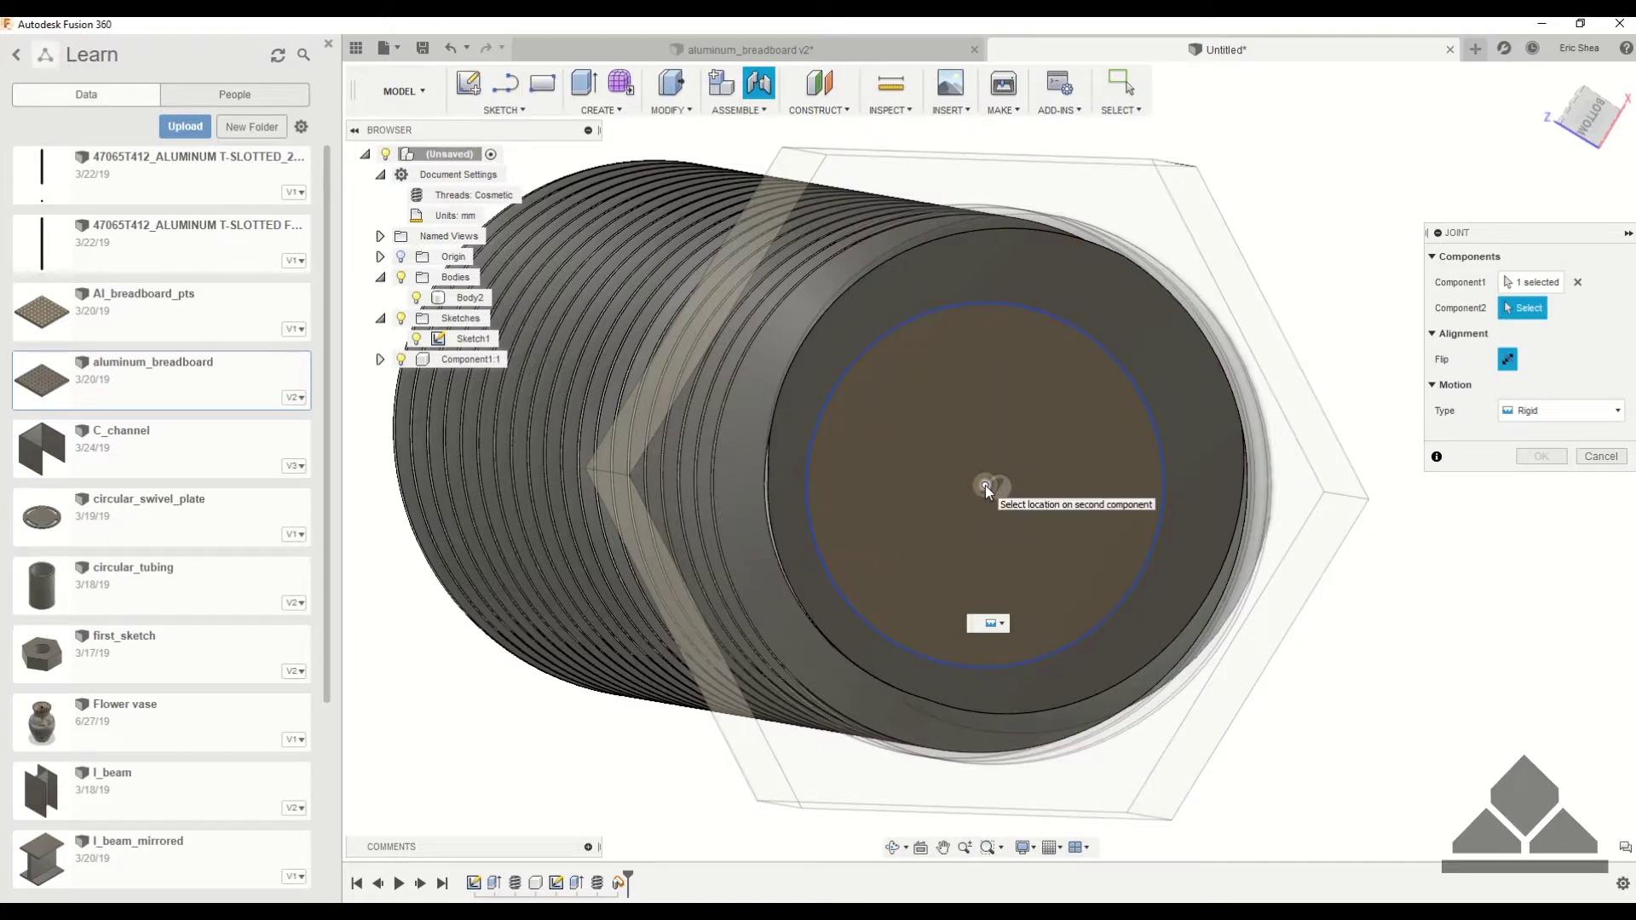
click(985, 484)
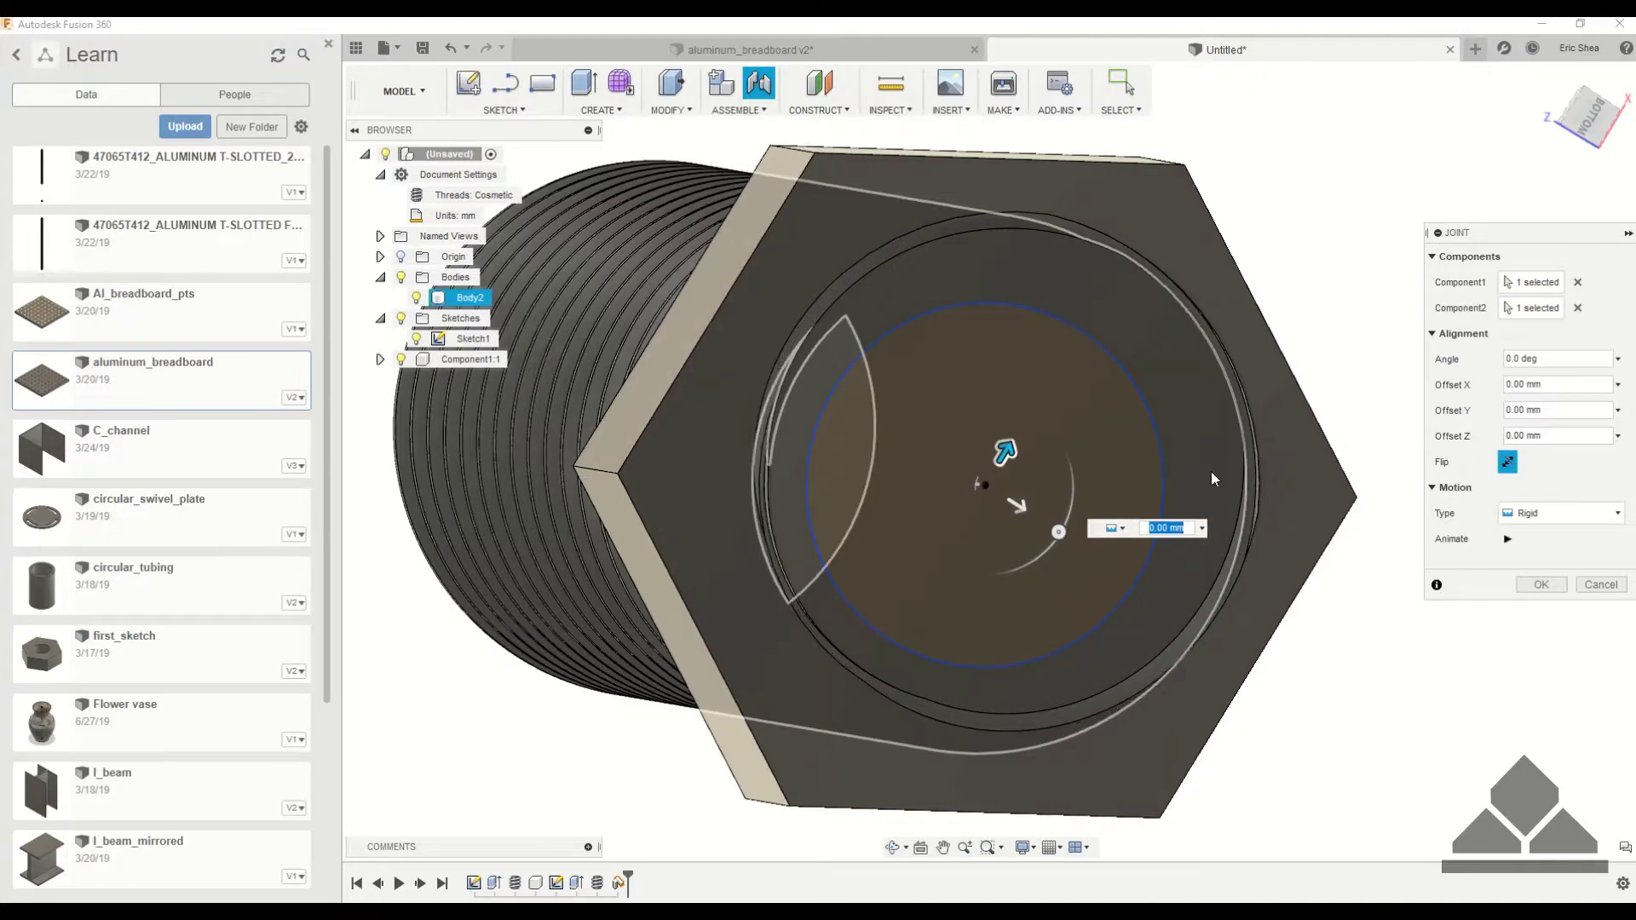
click(1543, 511)
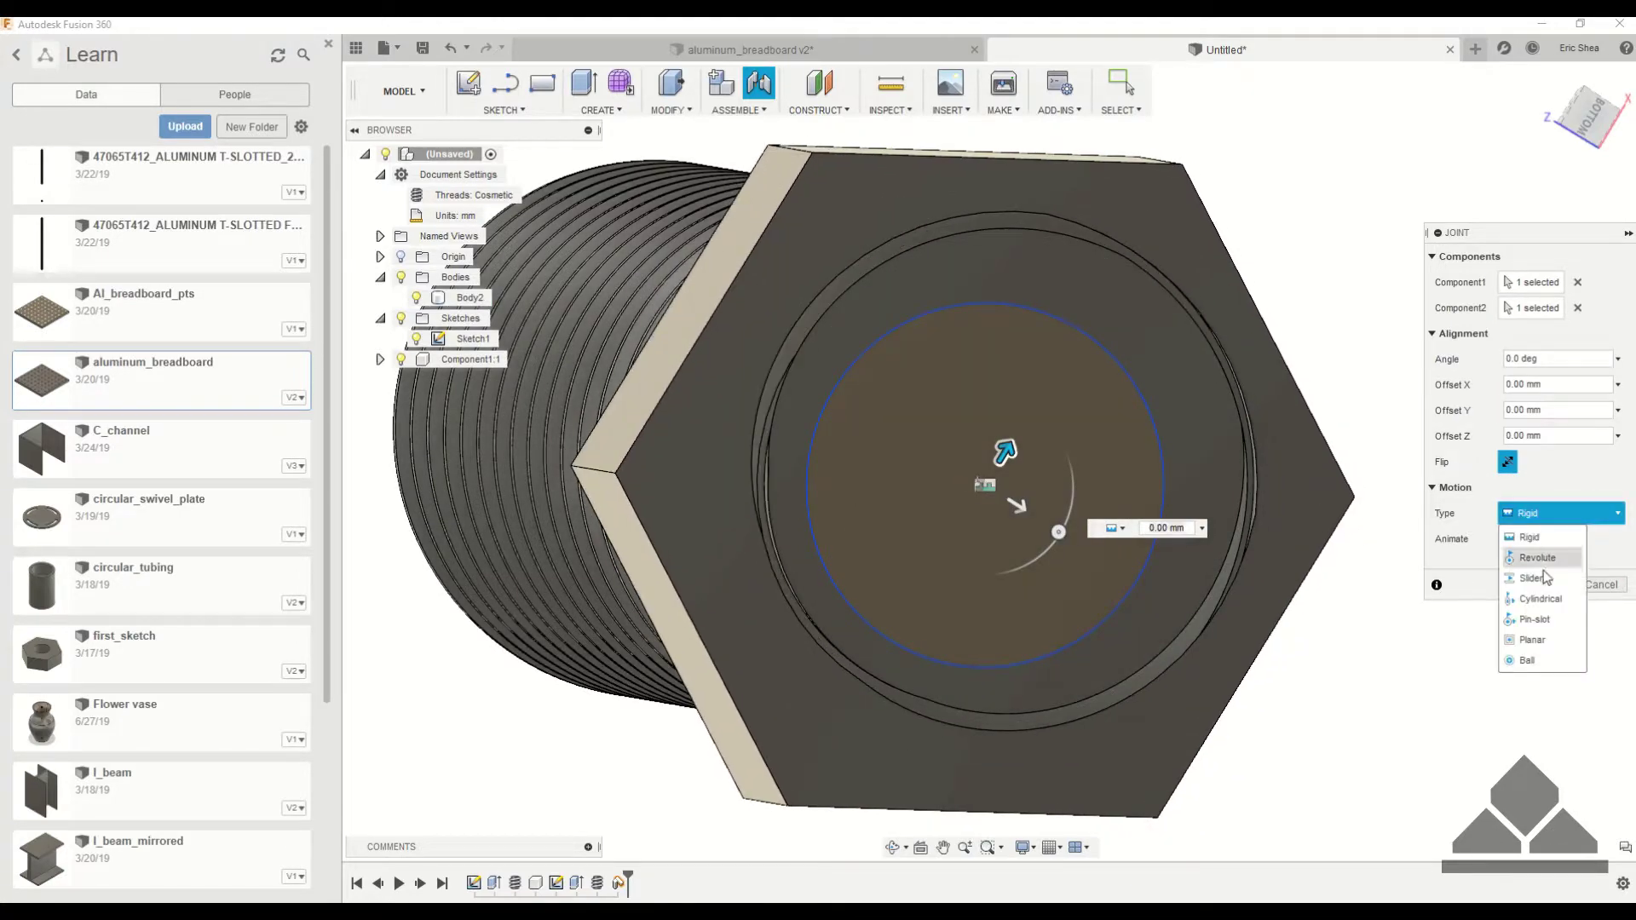
click(1541, 599)
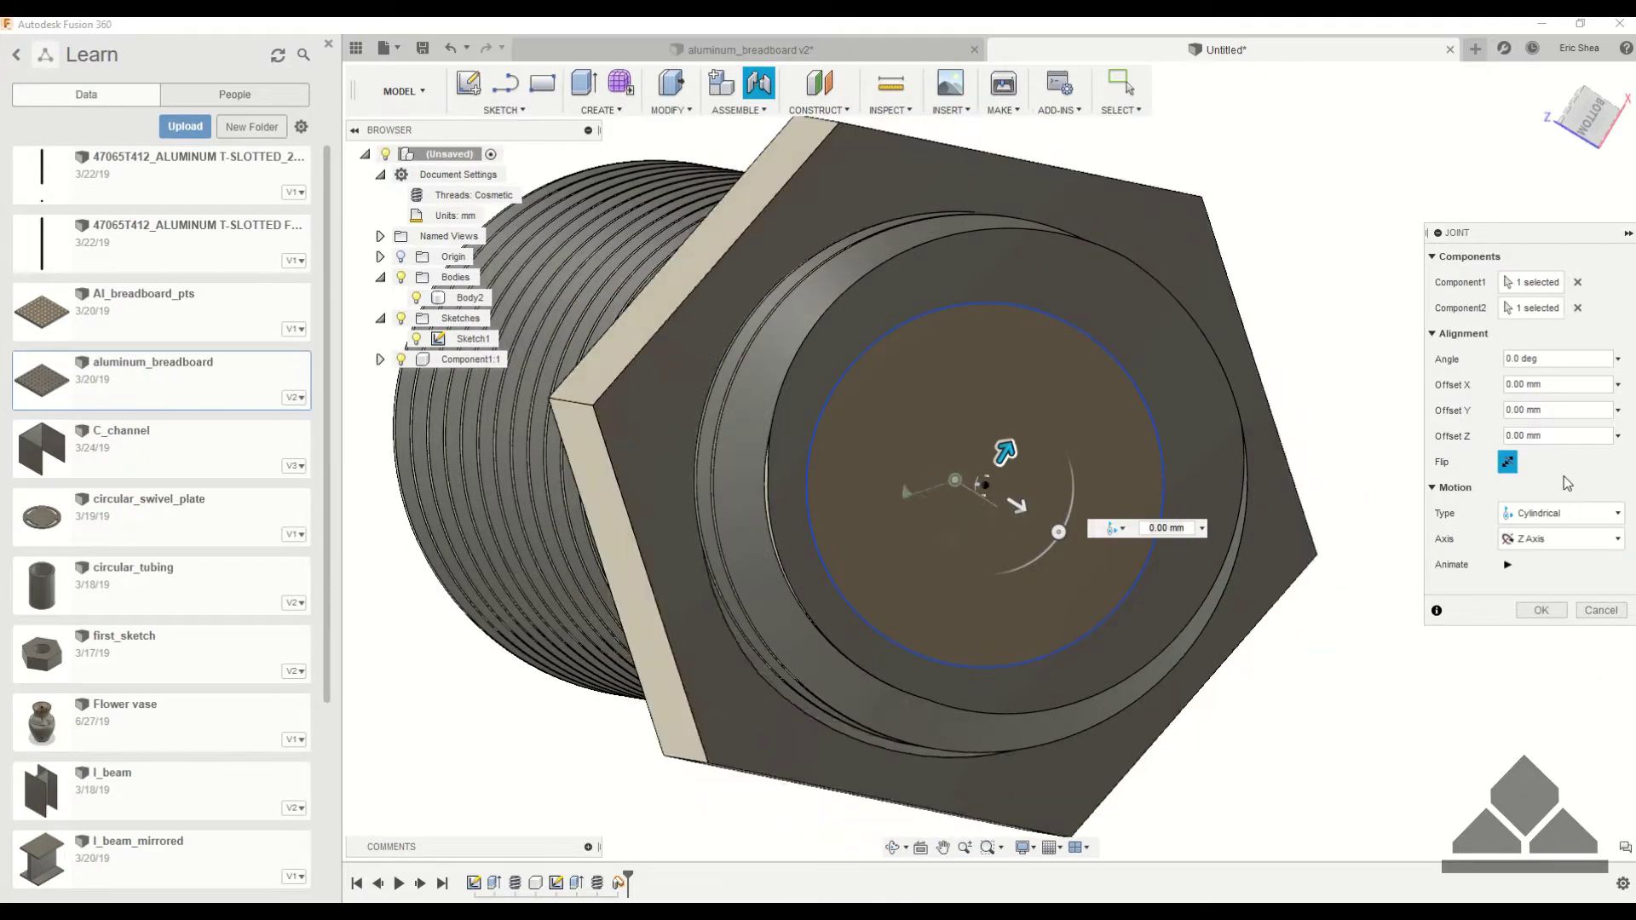
click(1538, 610)
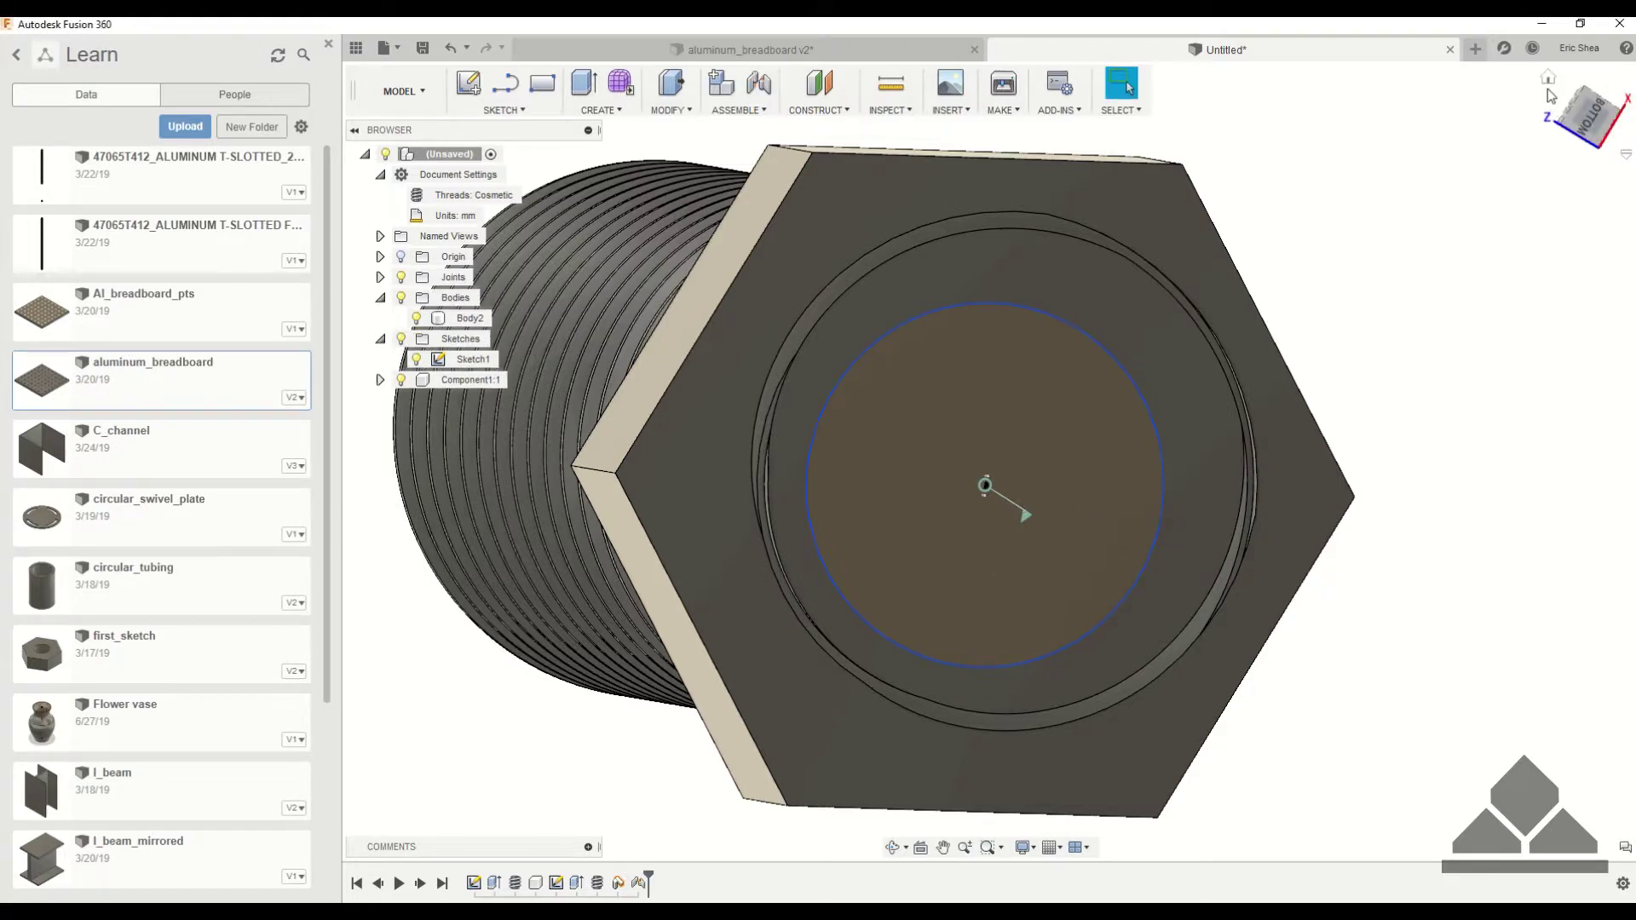
- Slide the nut a short way up the threaded cylinder along its joint axis and view the assembly from the front
click(1498, 127)
drag(1048, 749, 1033, 658)
click(1570, 128)
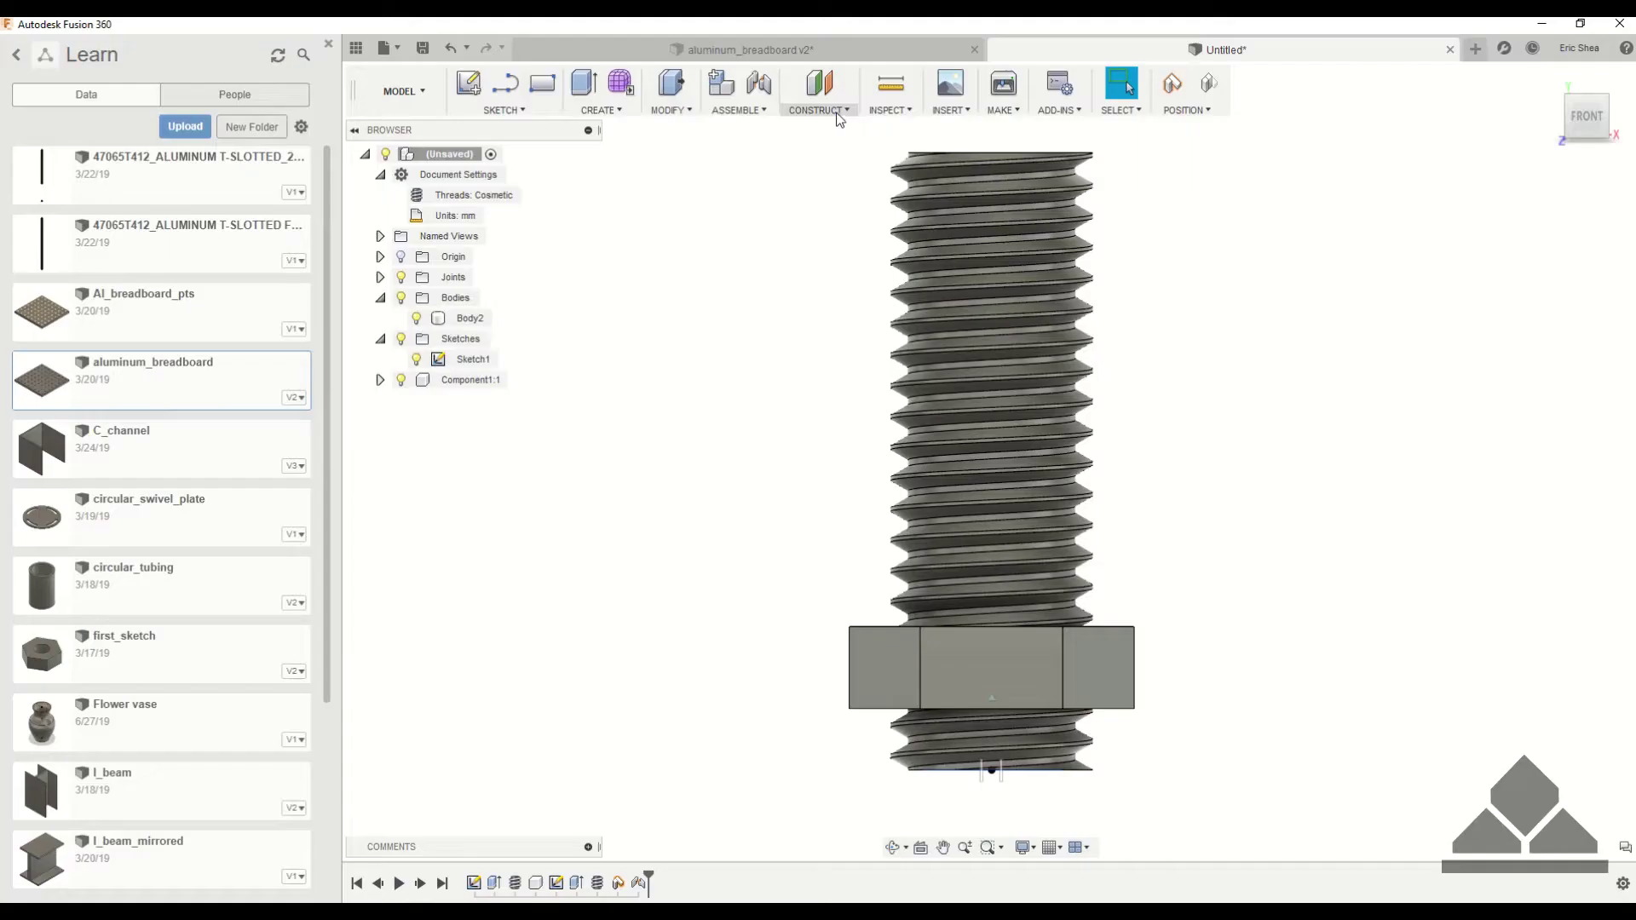
- Create a section analysis from the nut's front face, with the cutting plane offset -6 mm into the assembly
click(890, 110)
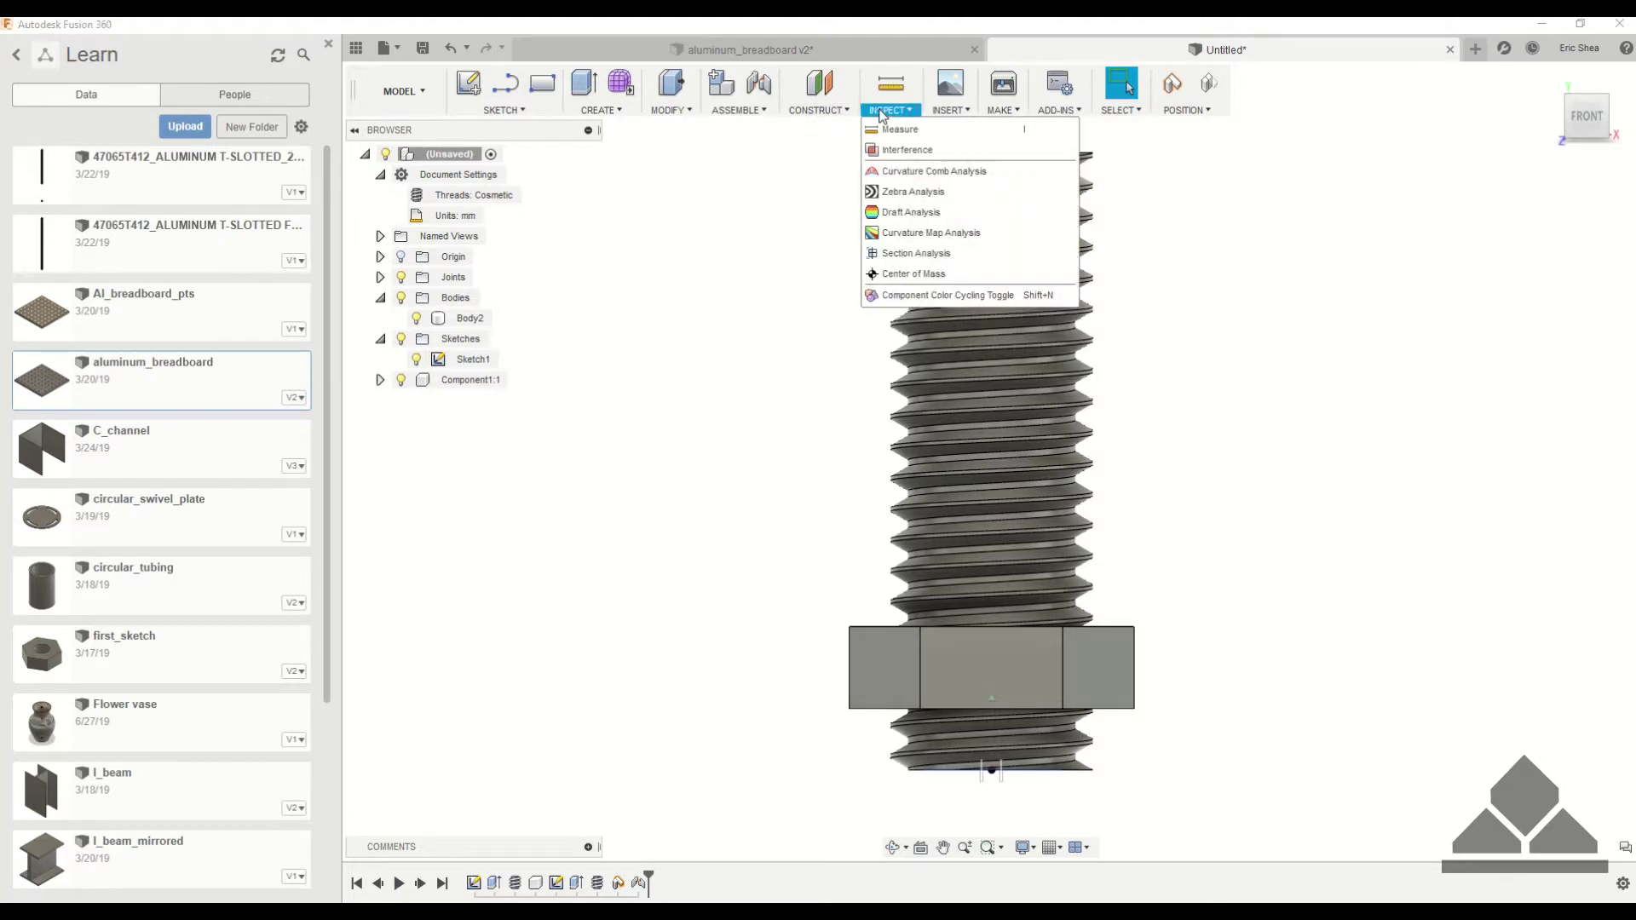
click(913, 254)
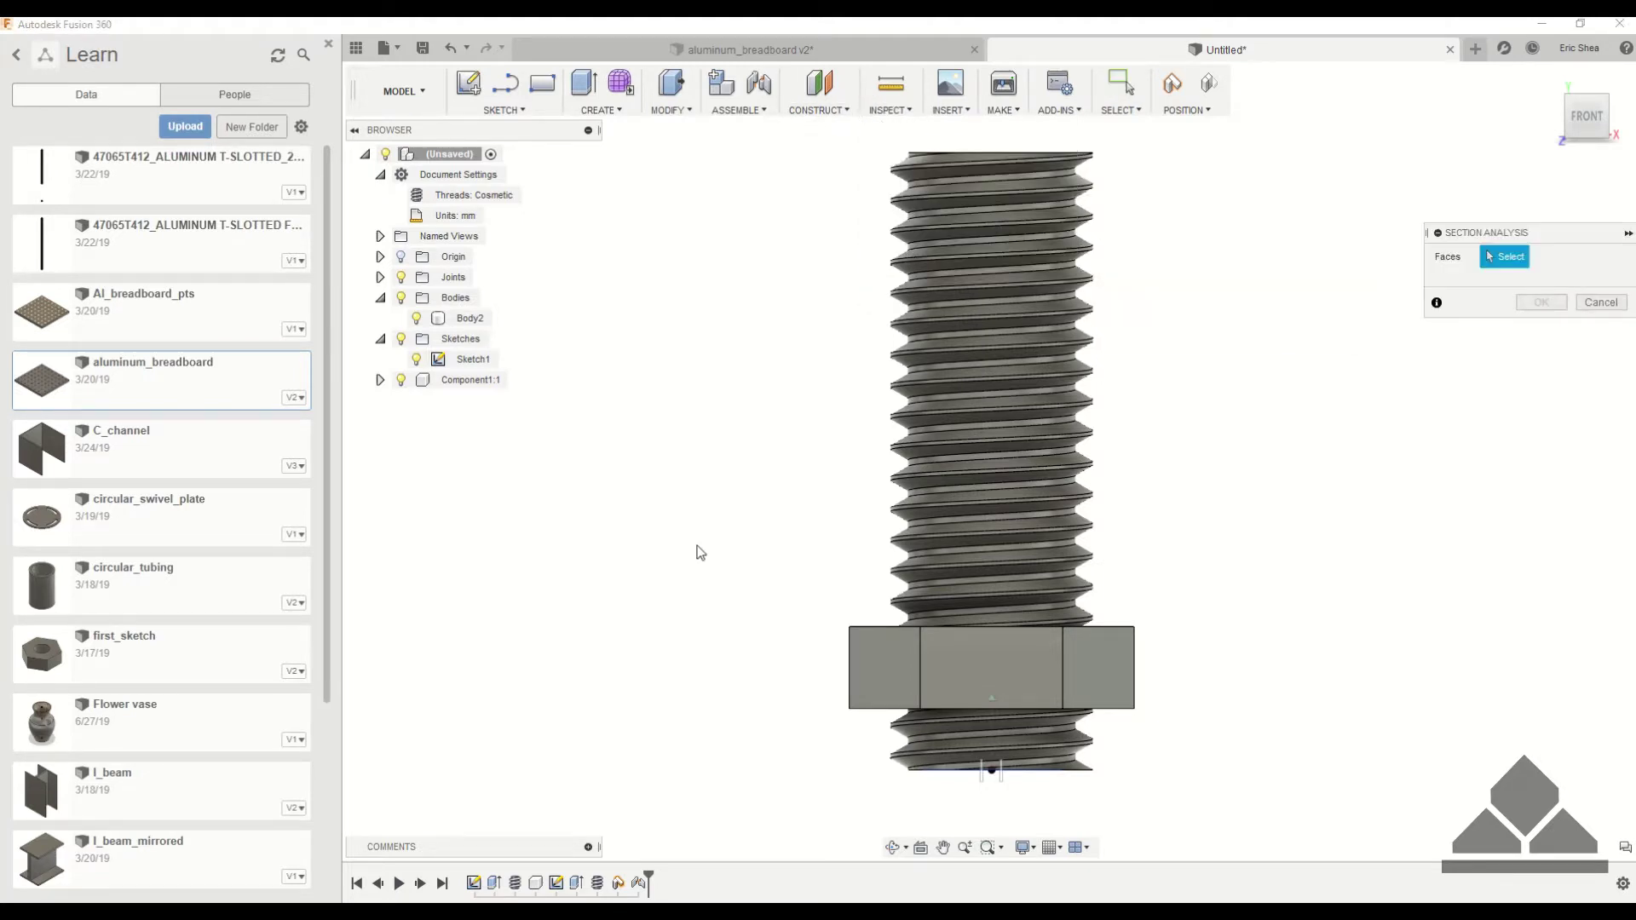
click(1010, 658)
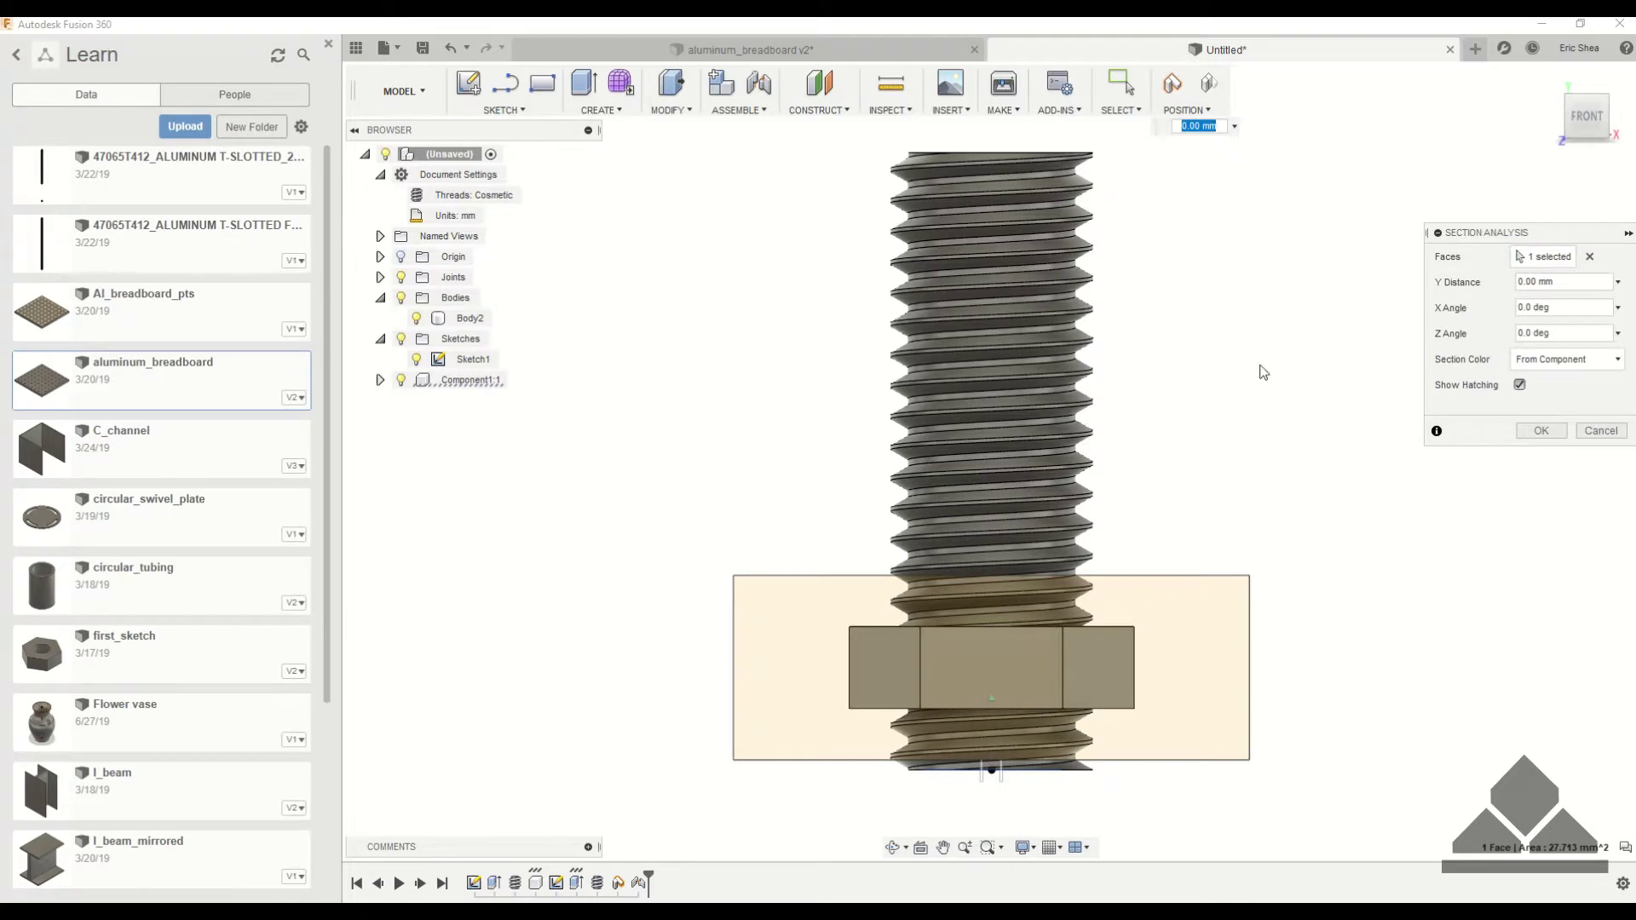
shift+middle_drag(1235, 495, 1304, 533)
drag(1097, 698, 1016, 652)
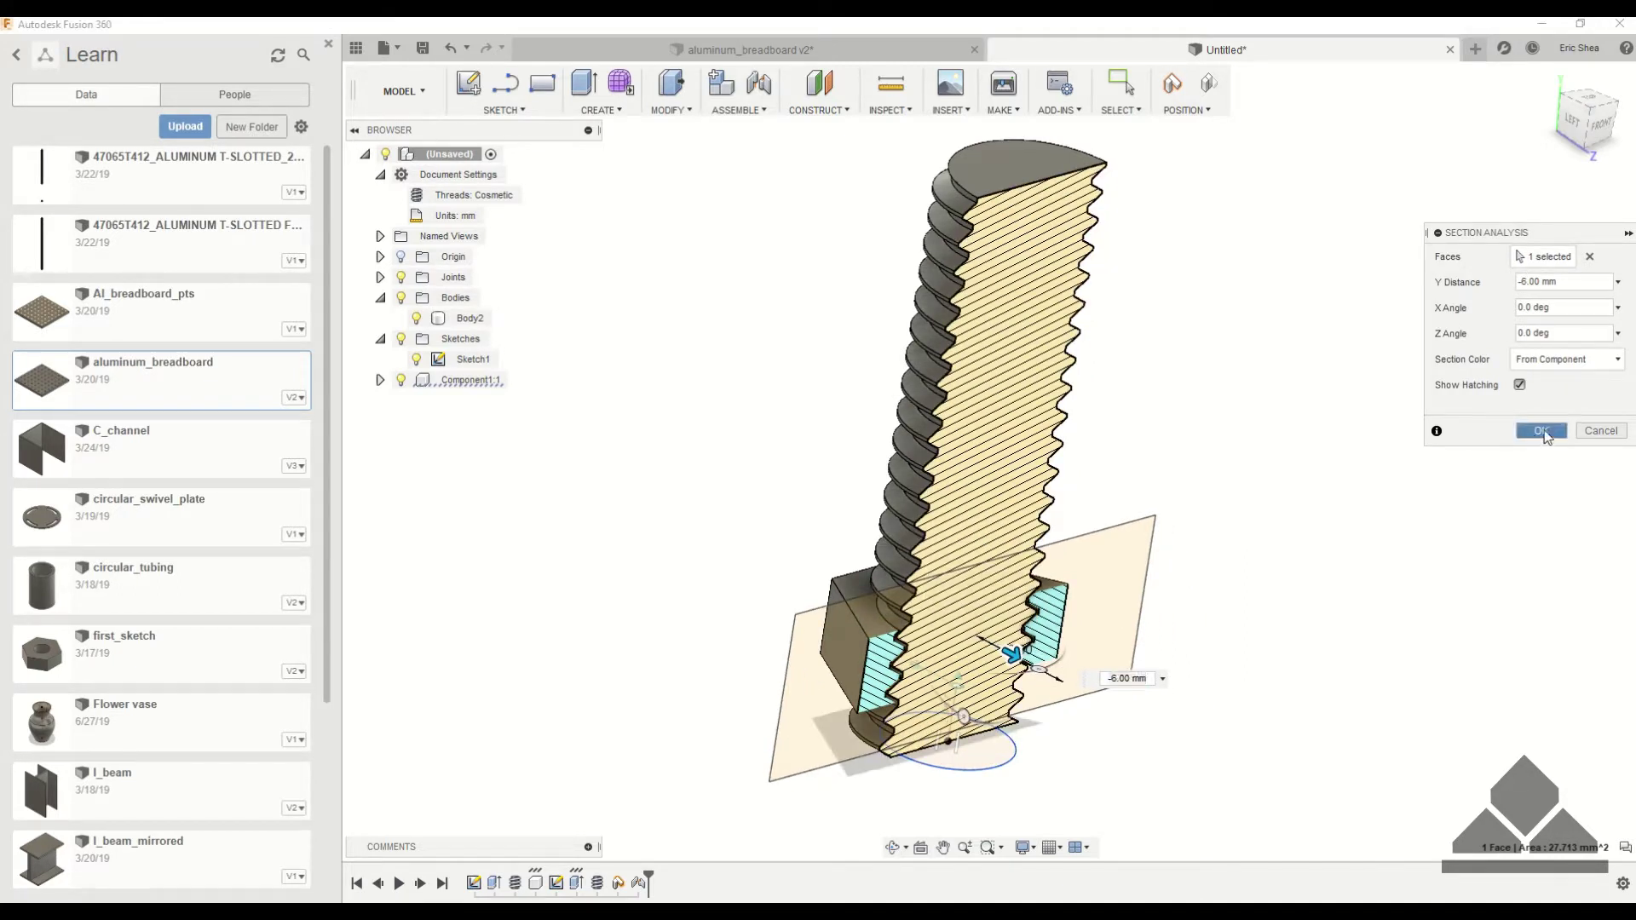
click(1543, 432)
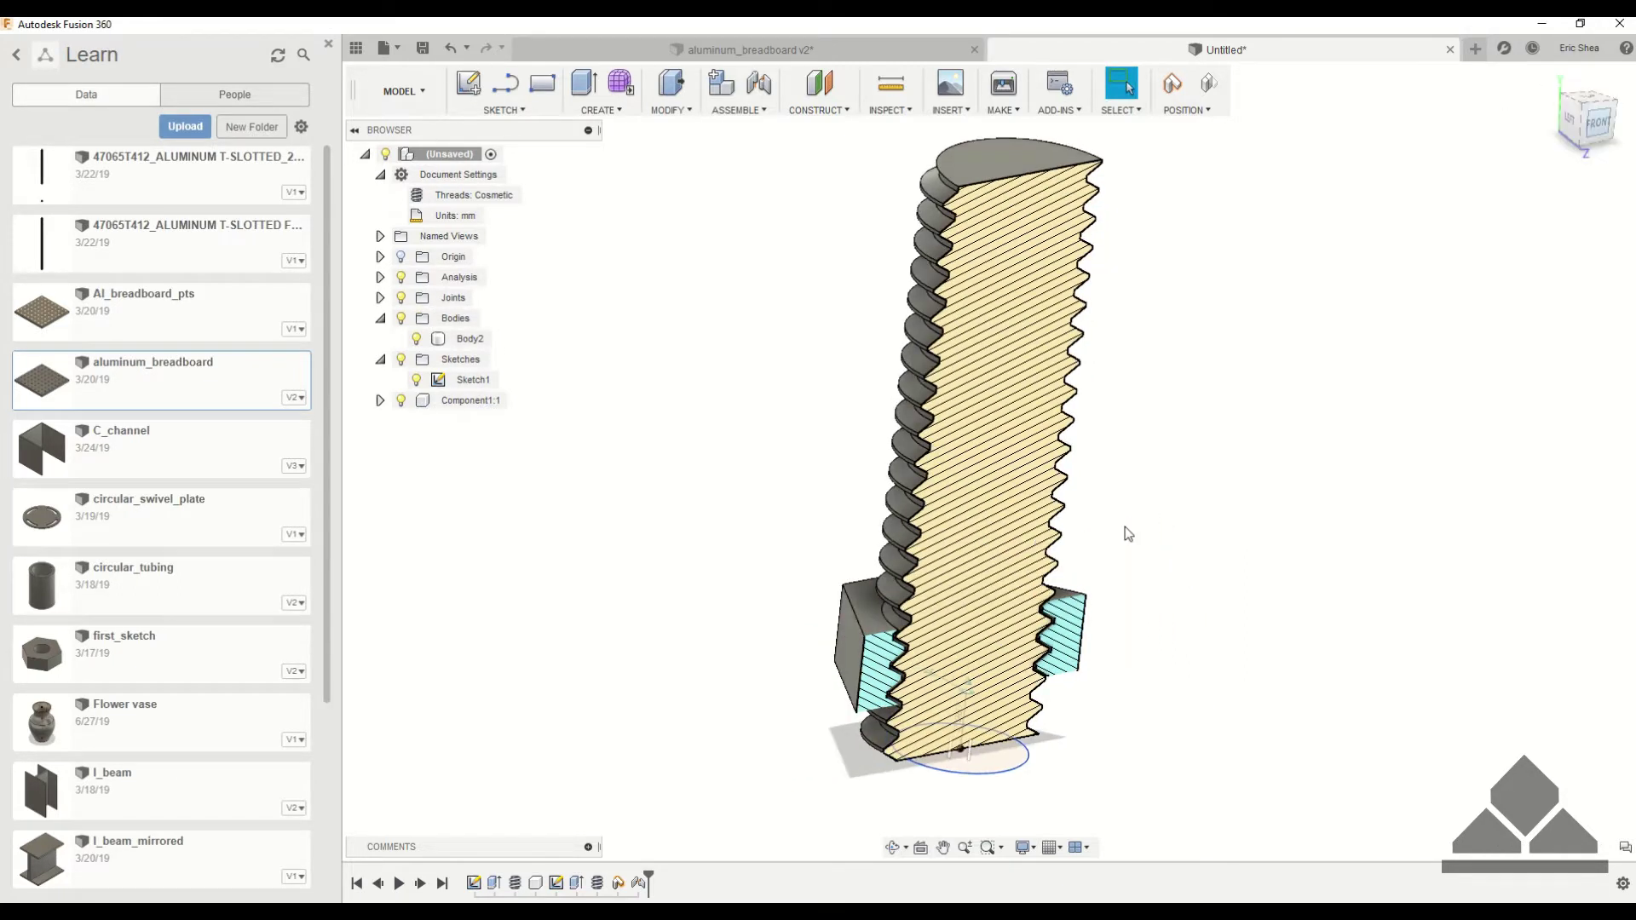
- Examine the clearance between the nut's and the cylinder's thread profiles in the section view
scroll(1142, 596, up, 6)
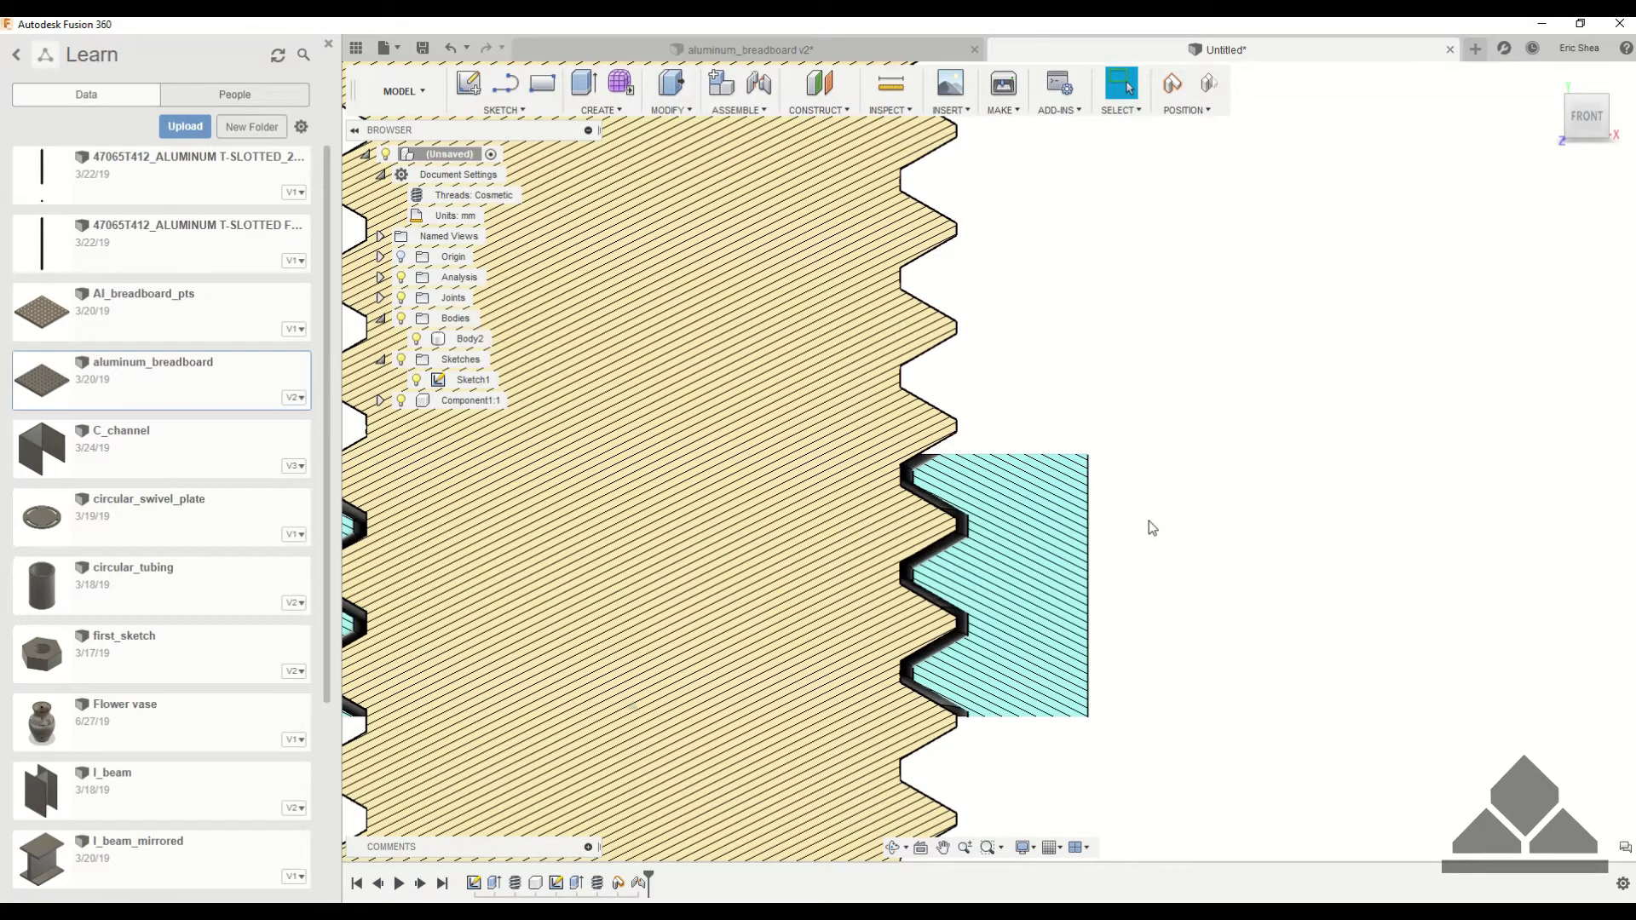
scroll(1144, 468, up, 3)
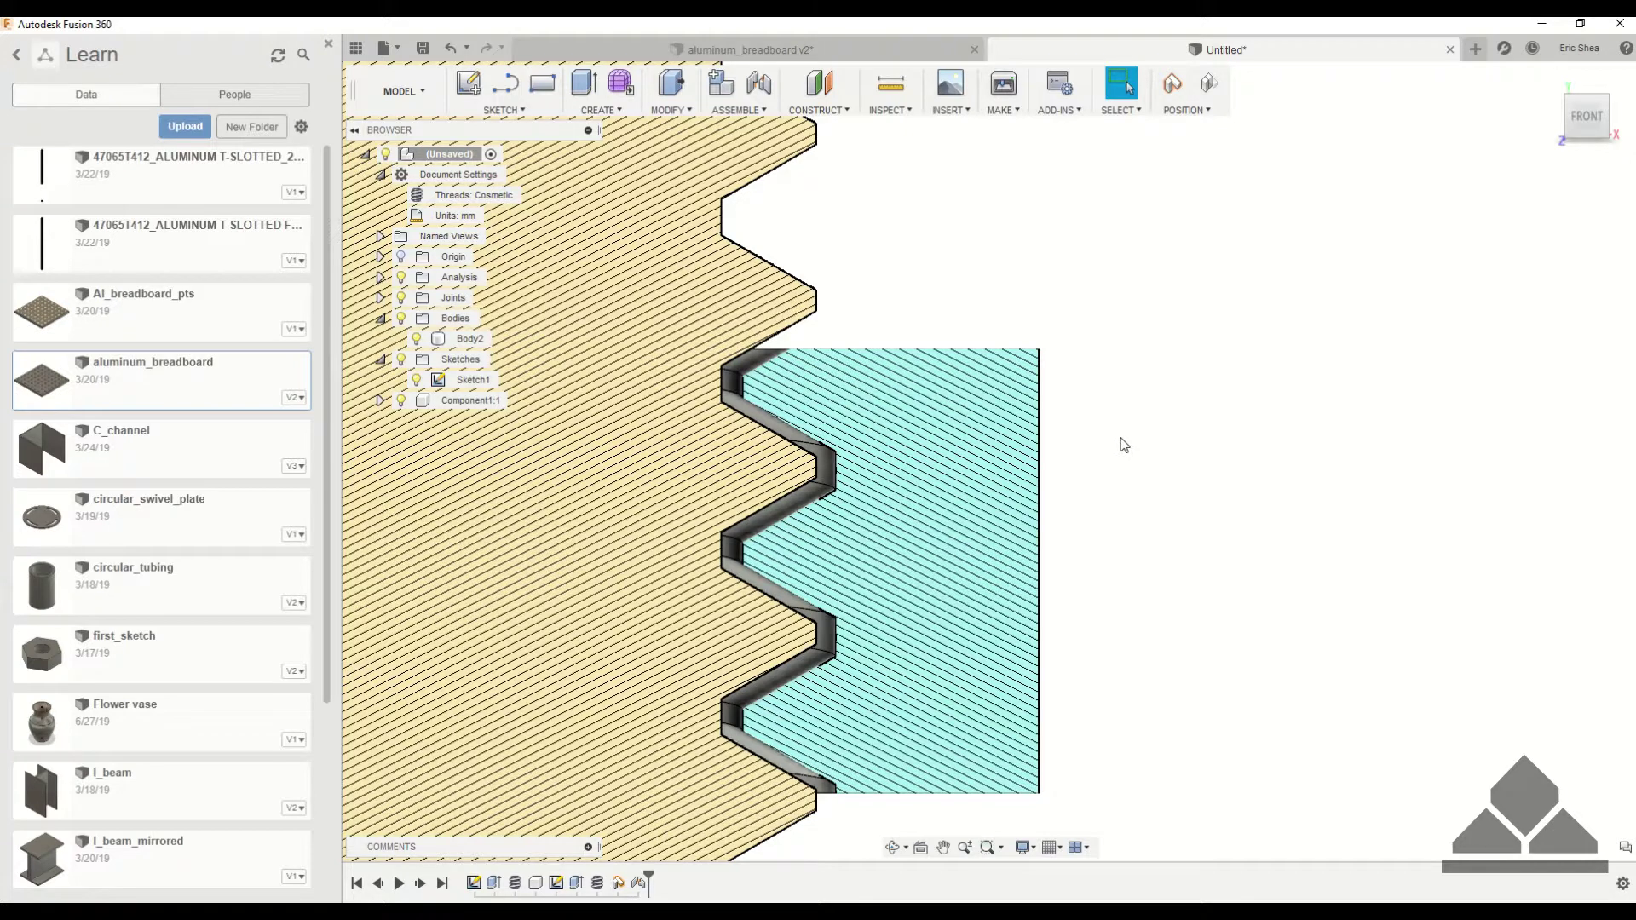
scroll(952, 452, up, 2)
shift+middle_drag(1203, 455, 1198, 452)
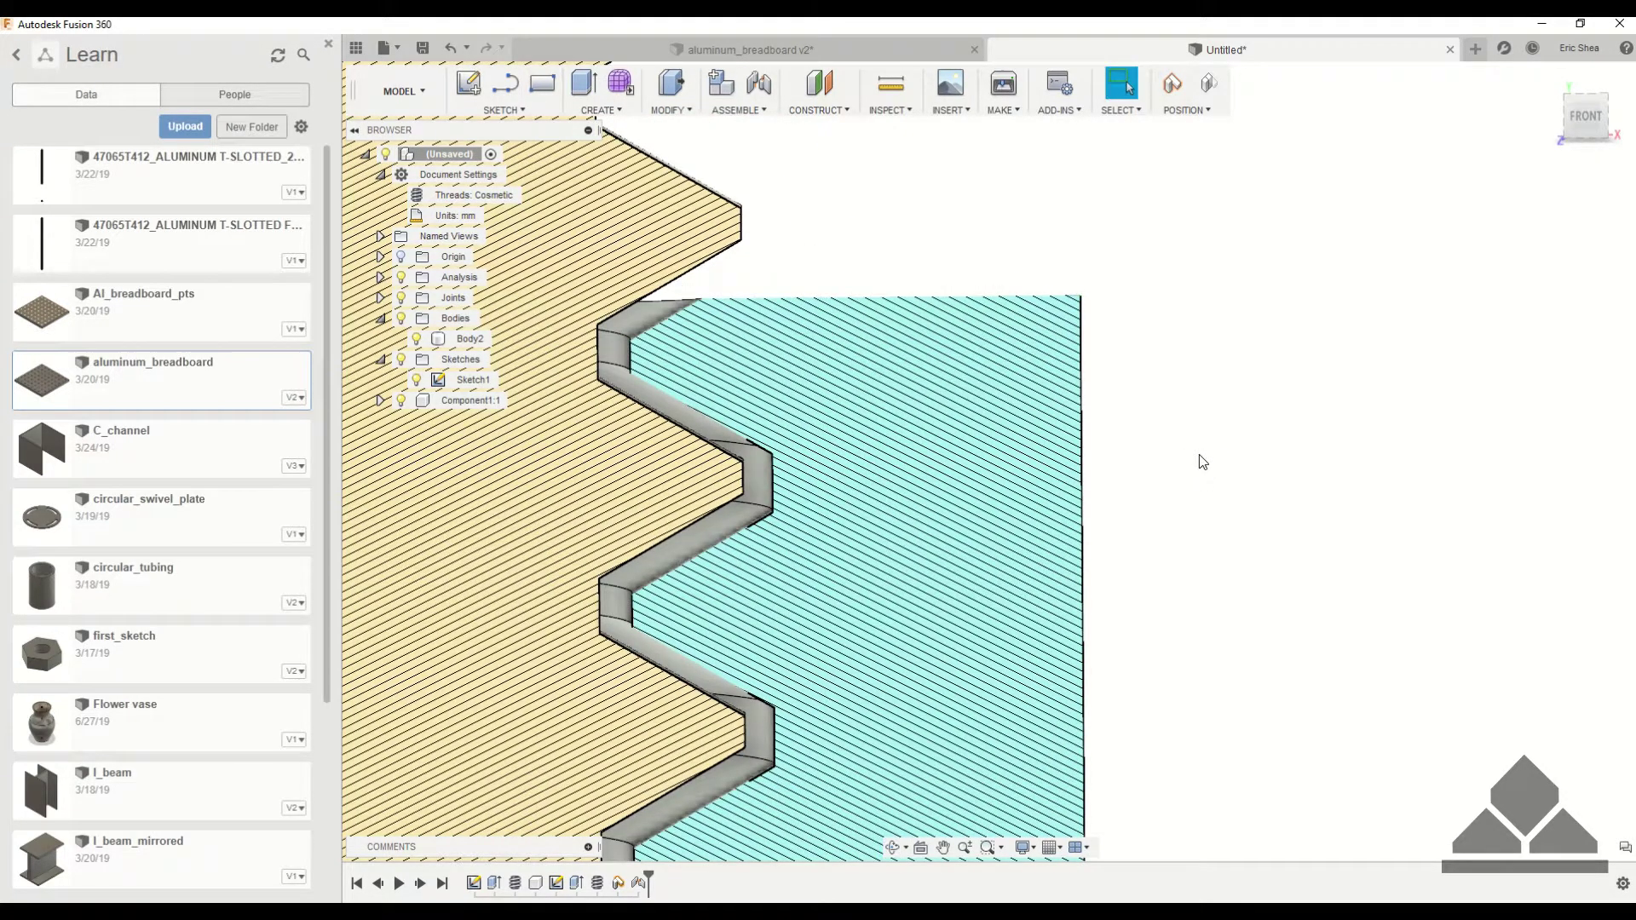
shift+middle_drag(1183, 444, 1333, 366)
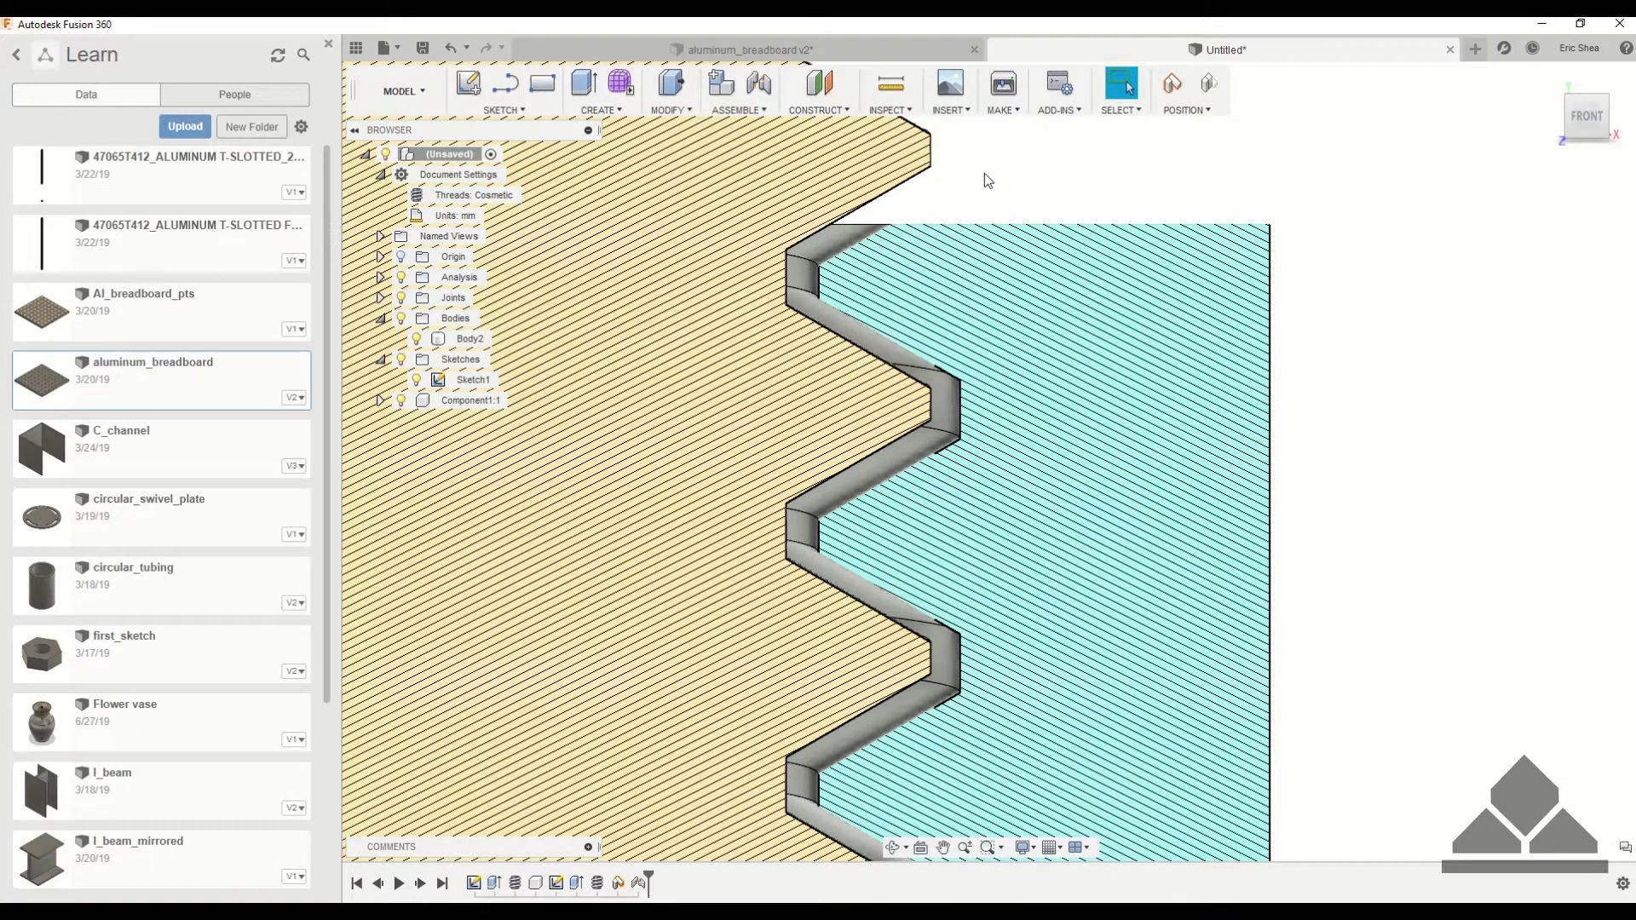
- Try offsetting the cylinder's upper thread flank by 0.10 mm with Press Pull, return the offset to 0 mm and cancel
click(674, 85)
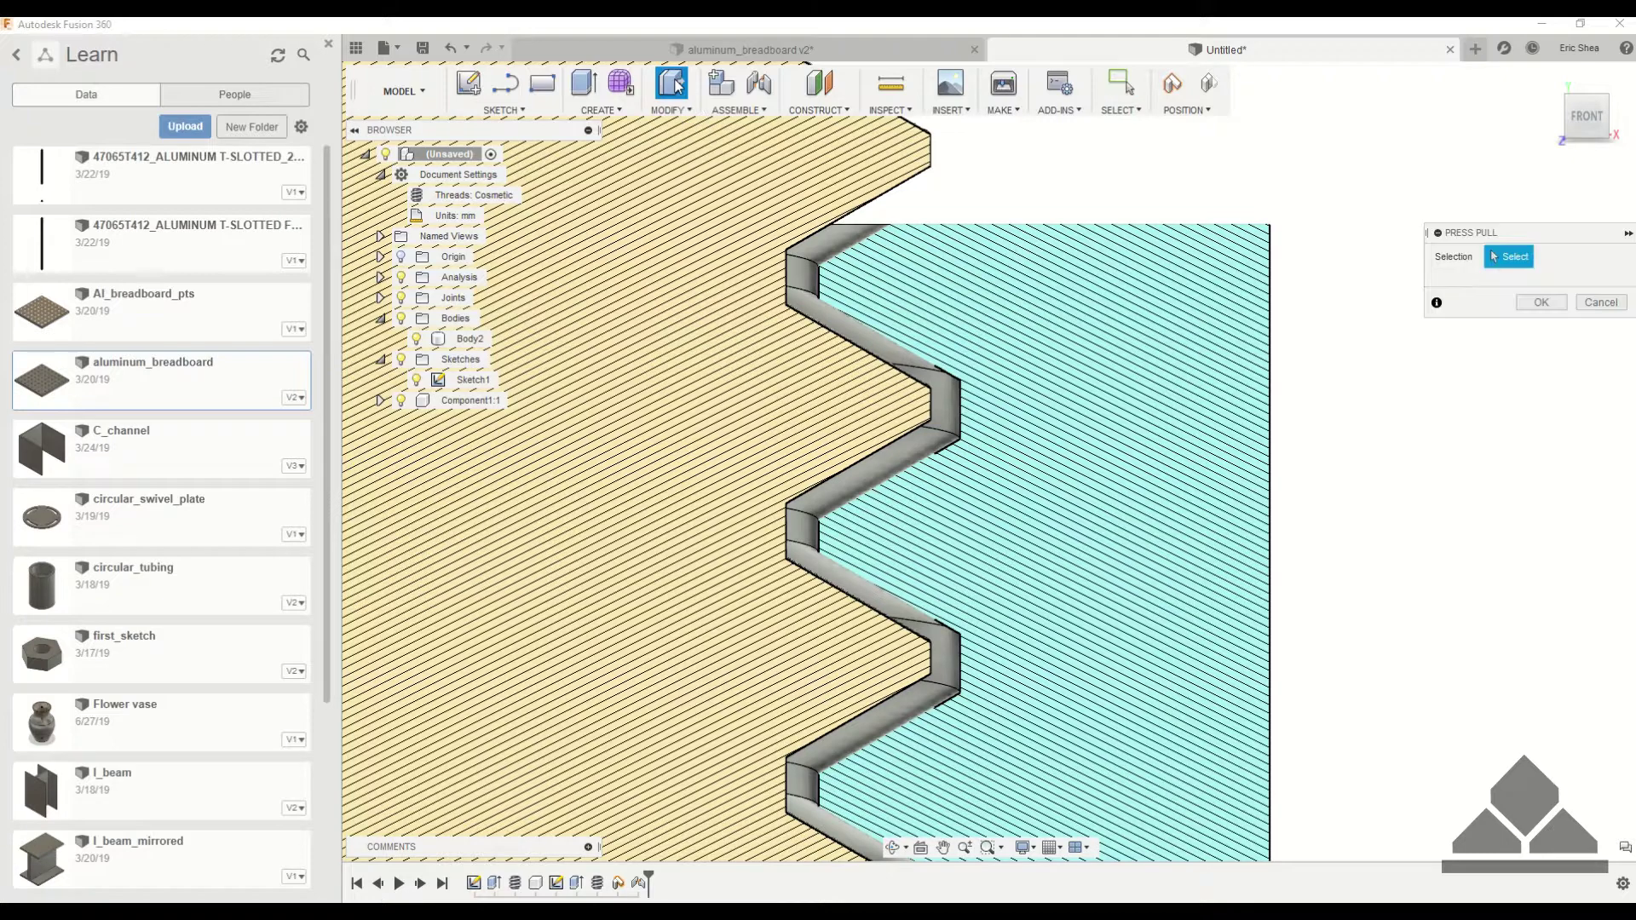
shift+middle_drag(1000, 207, 653, 401)
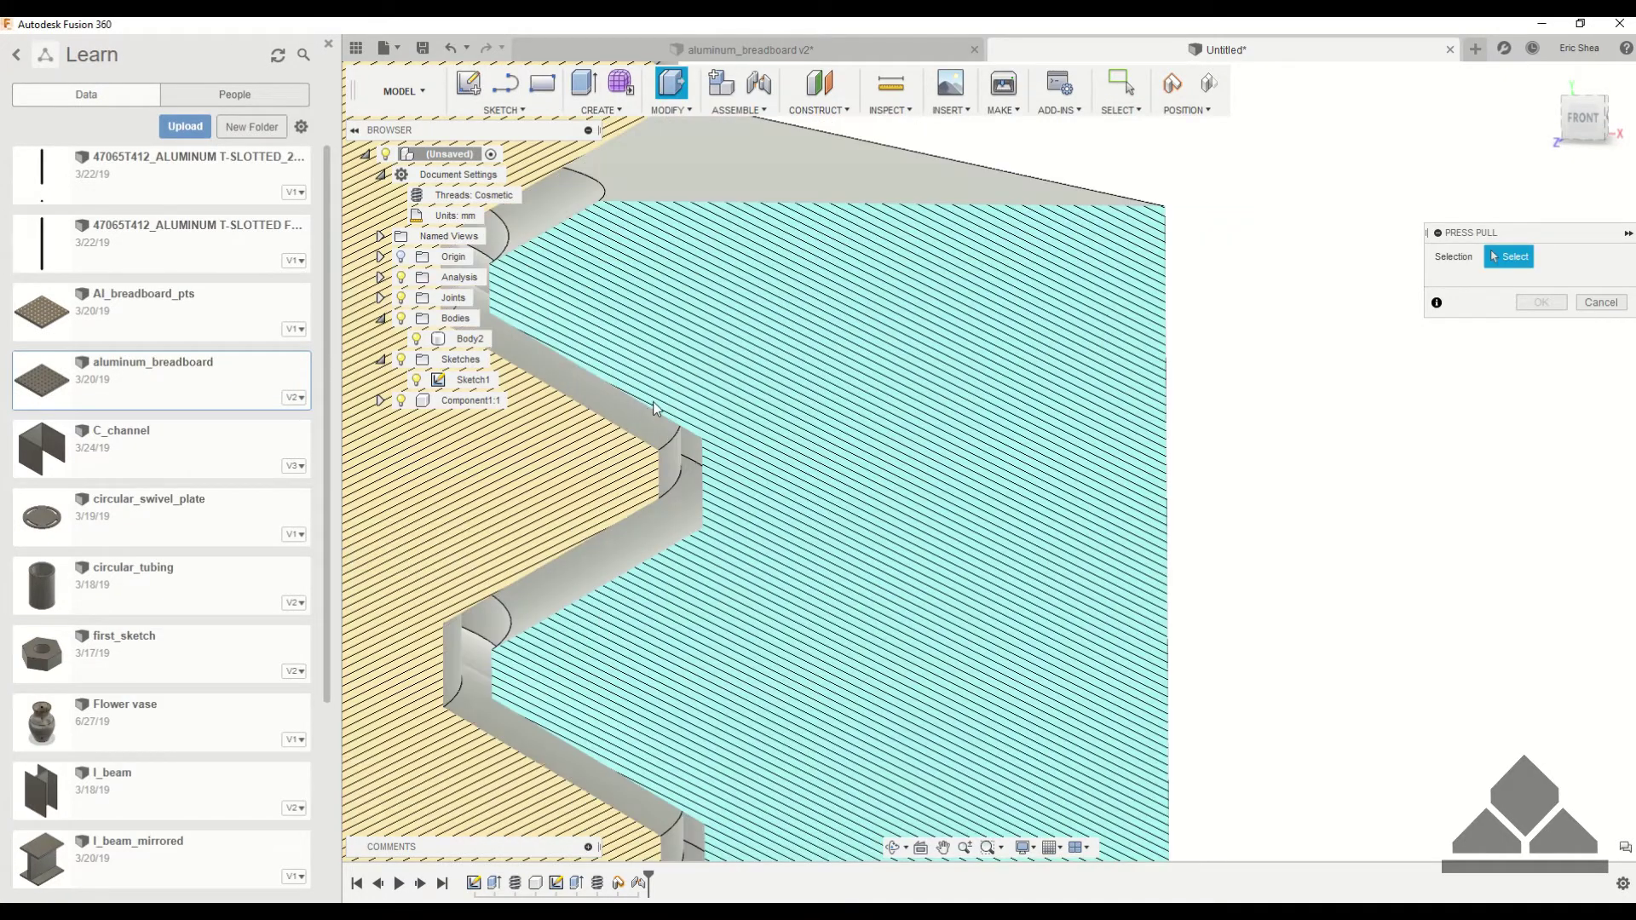
click(641, 421)
mouse_move(654, 406)
mouse_down()
mouse_move(642, 424)
mouse_move(661, 380)
mouse_up()
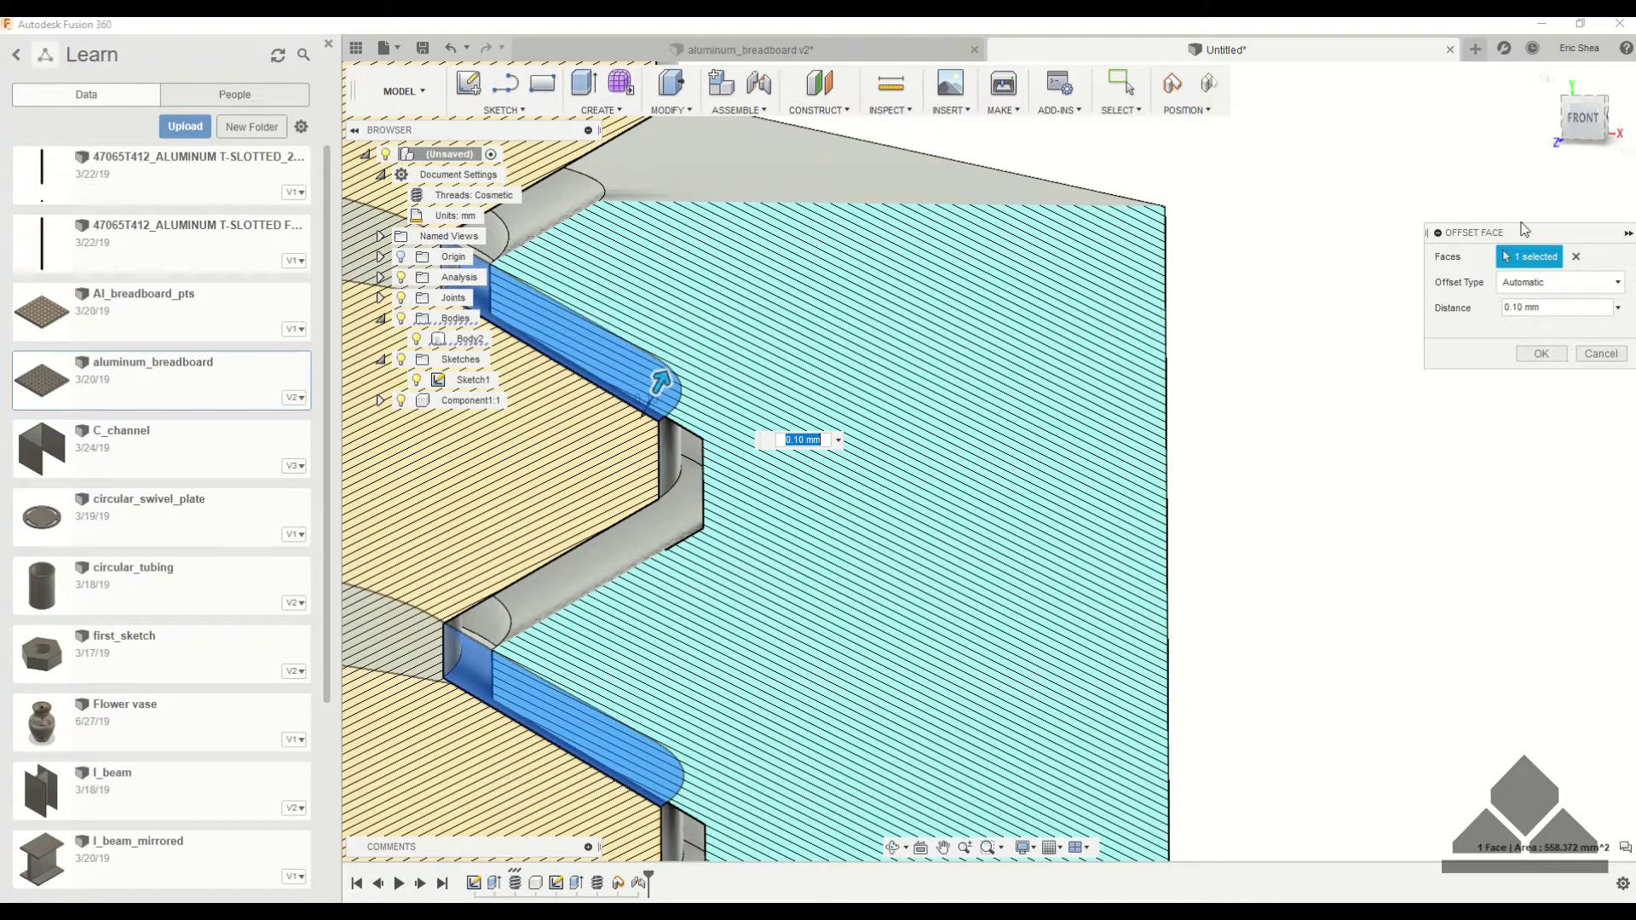
click(1584, 118)
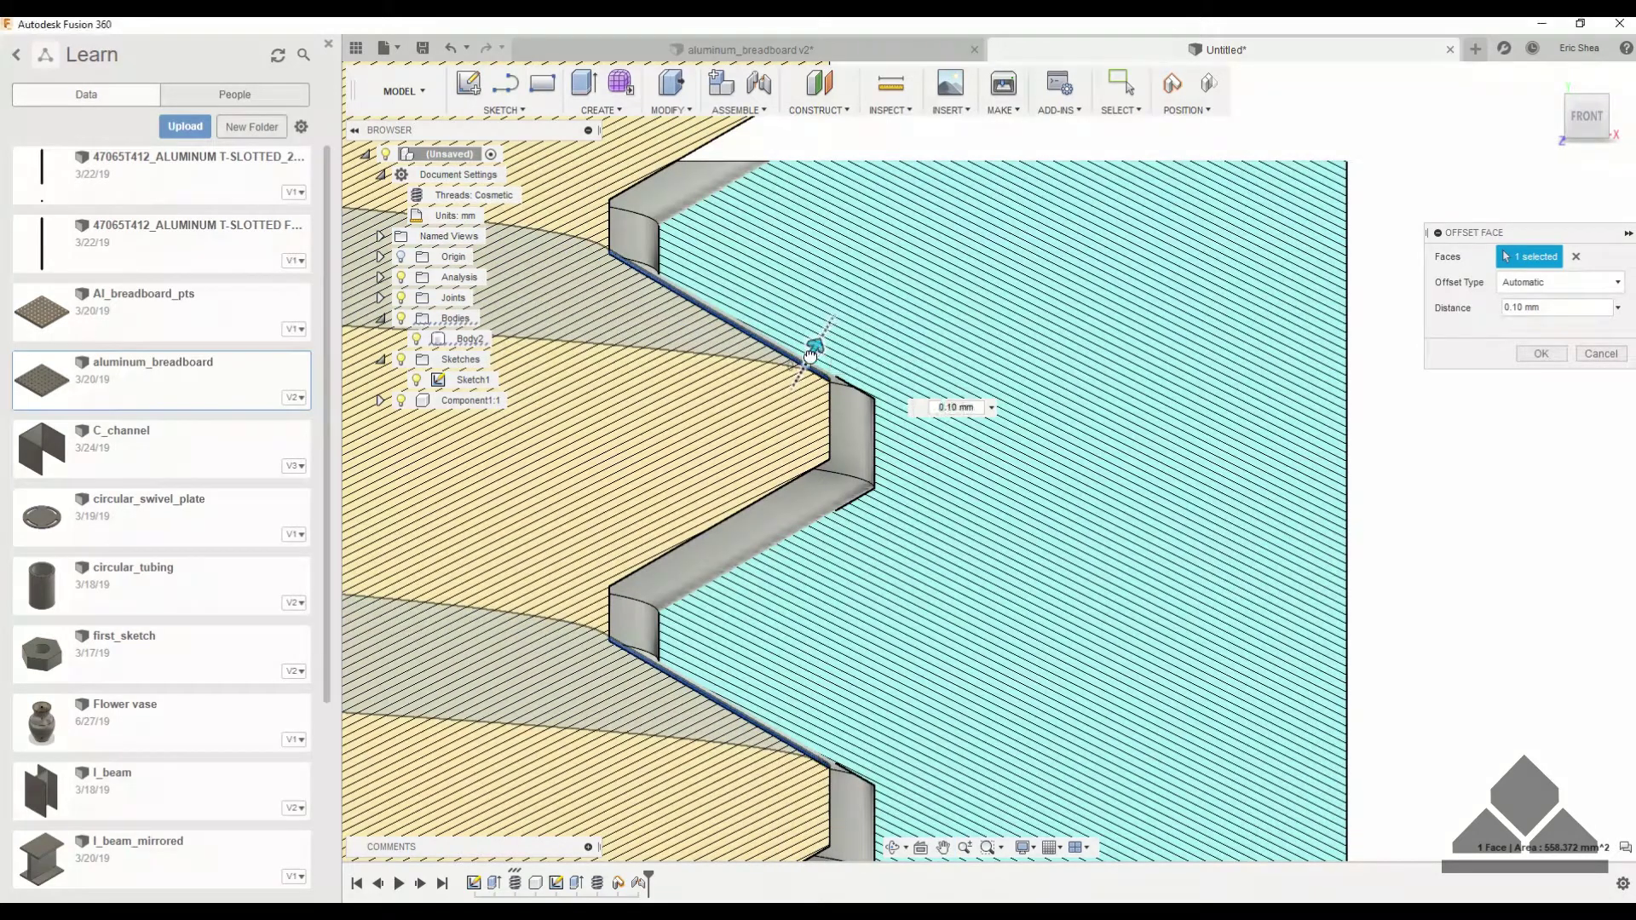
mouse_move(810, 354)
mouse_down()
mouse_move(785, 392)
mouse_move(796, 365)
mouse_up()
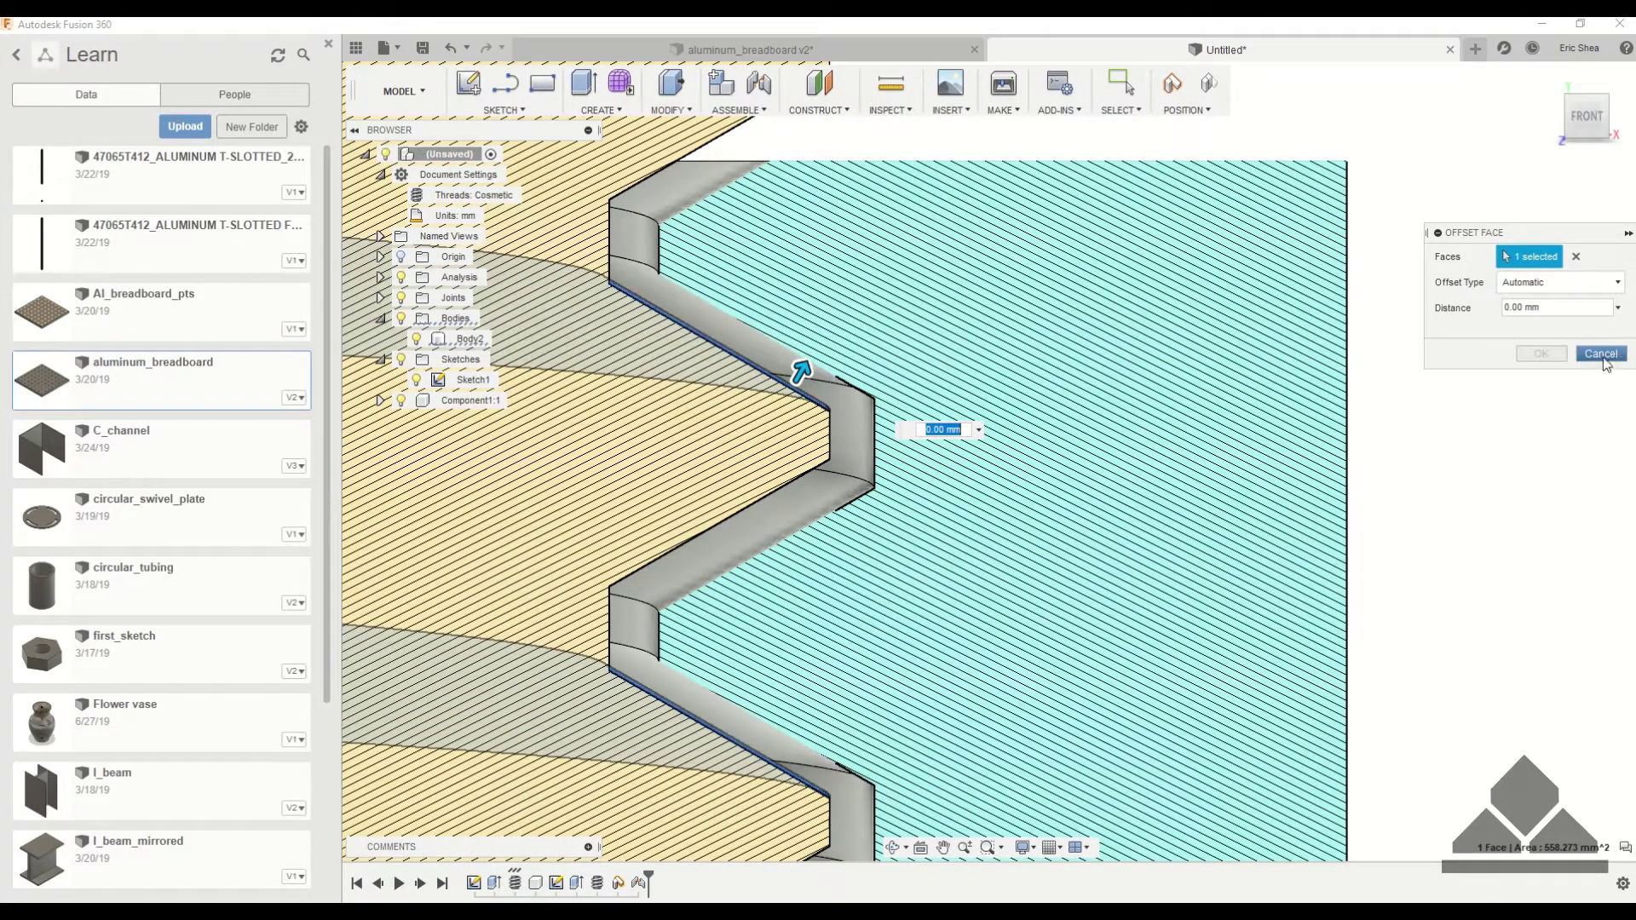
click(1602, 354)
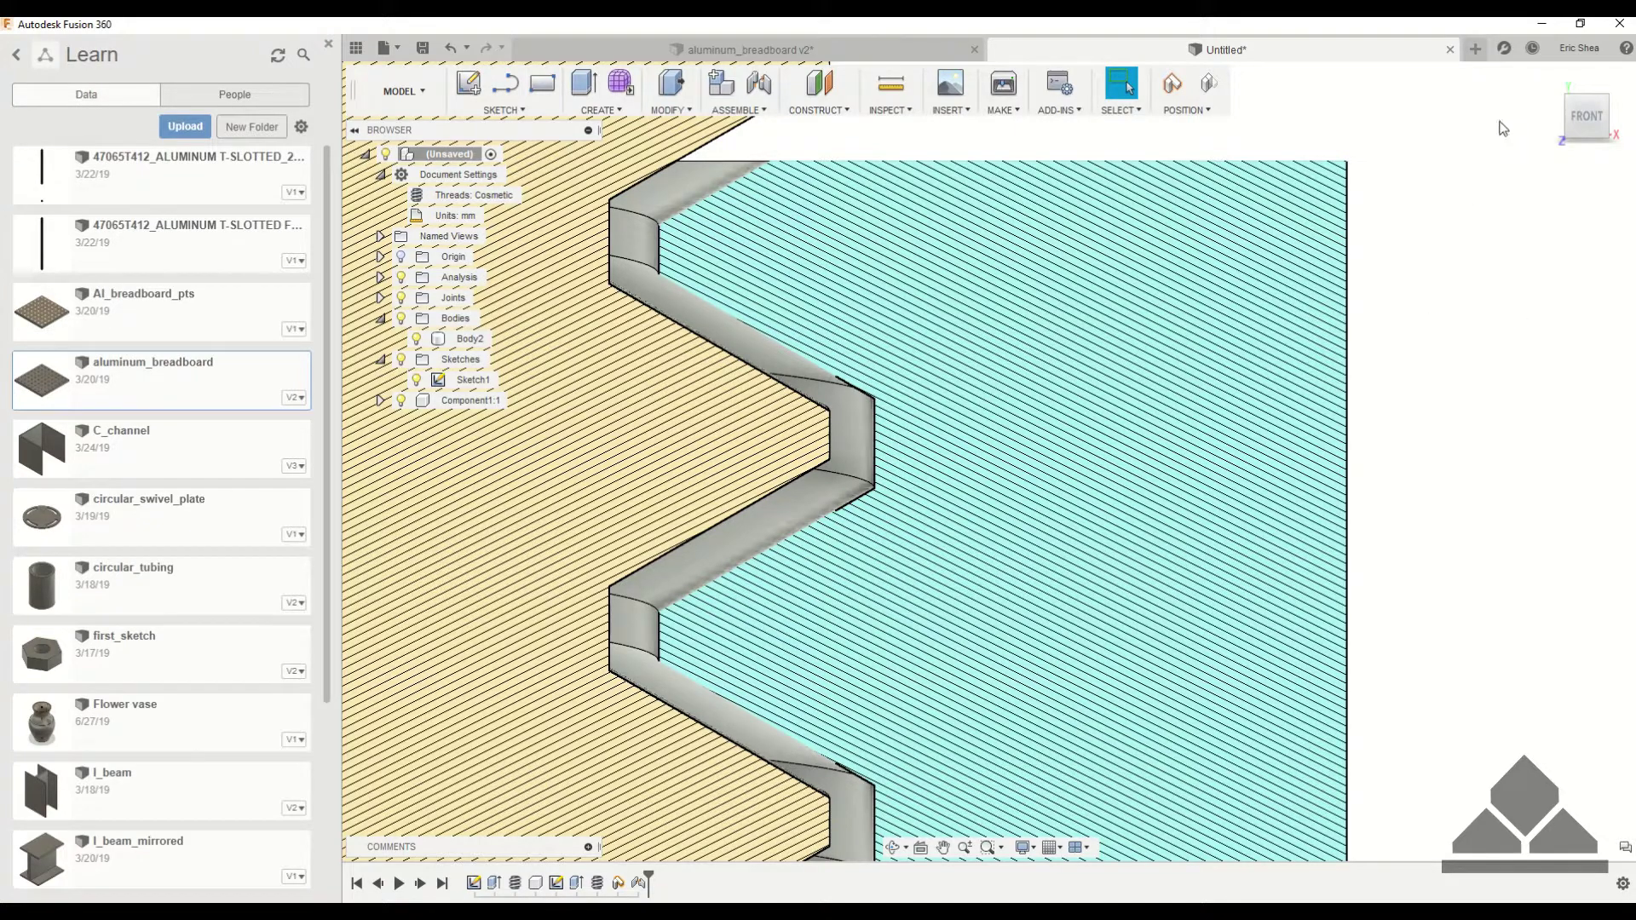
- Hide the section analysis so the whole threaded cylinder and nut are shown
click(1607, 96)
scroll(1328, 372, down, 1)
middle_drag(1312, 375, 1286, 388)
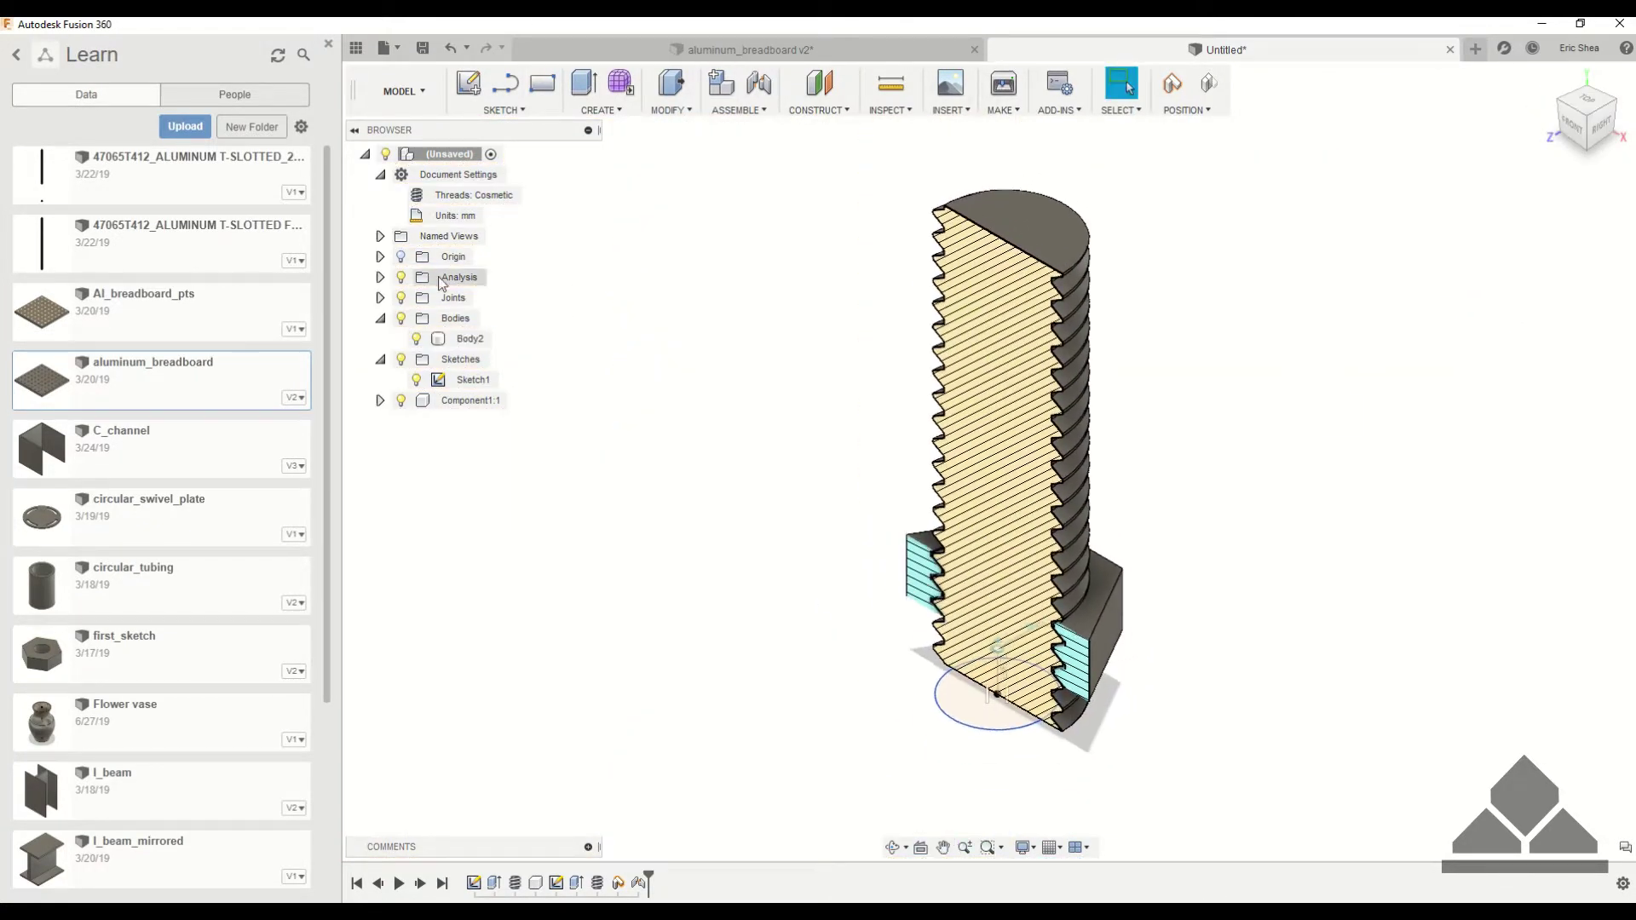
click(380, 277)
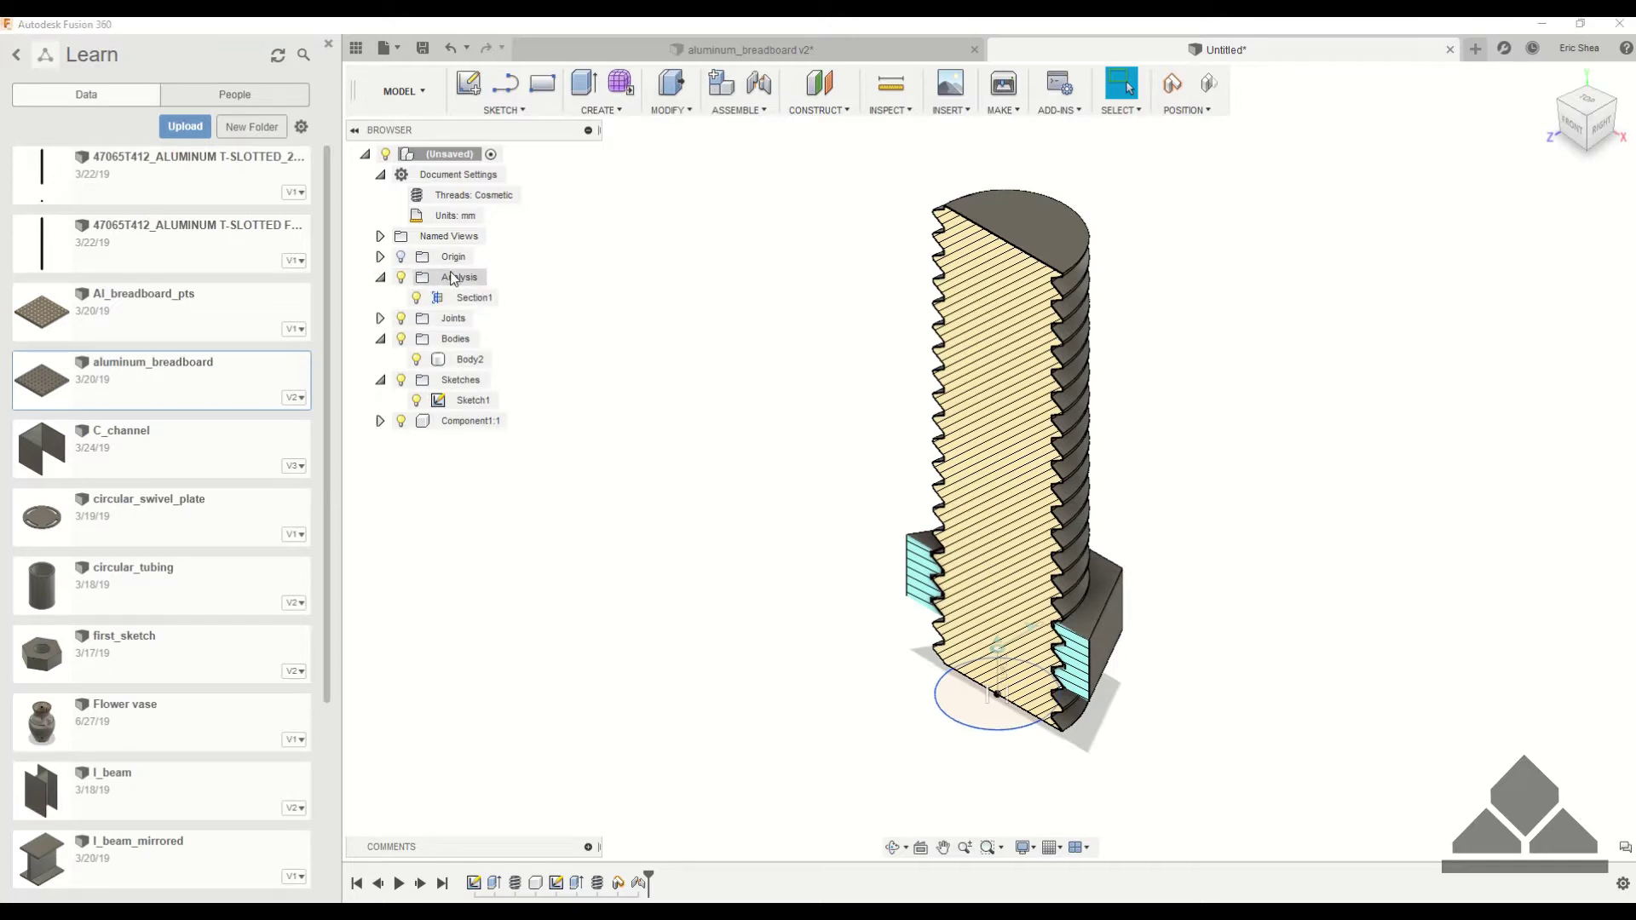
click(402, 278)
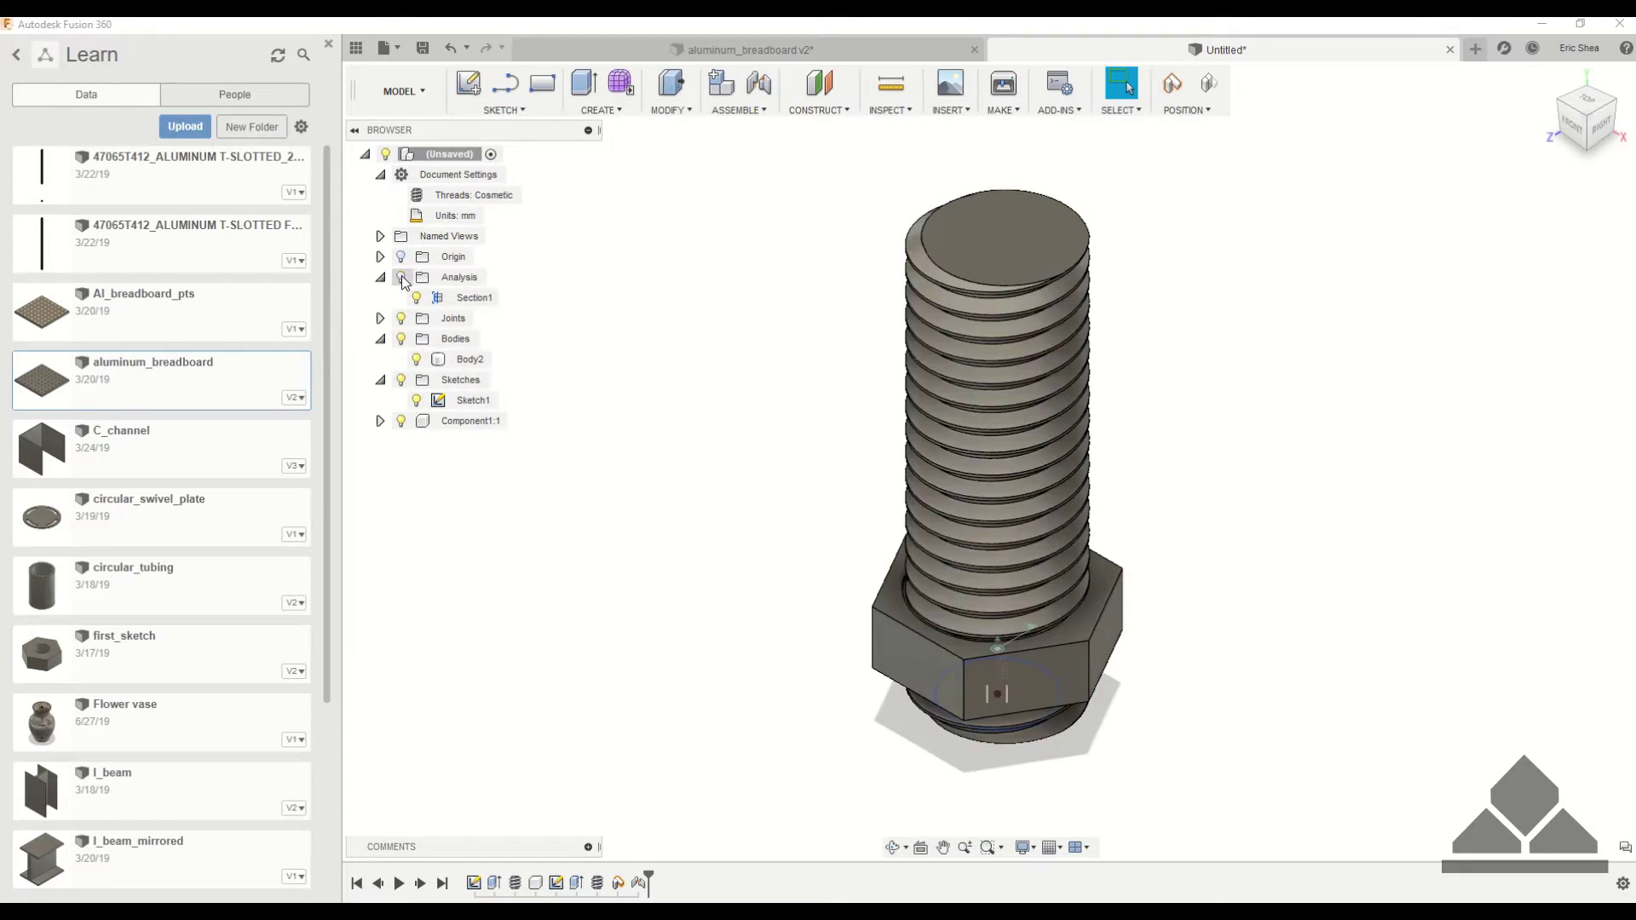
click(1573, 125)
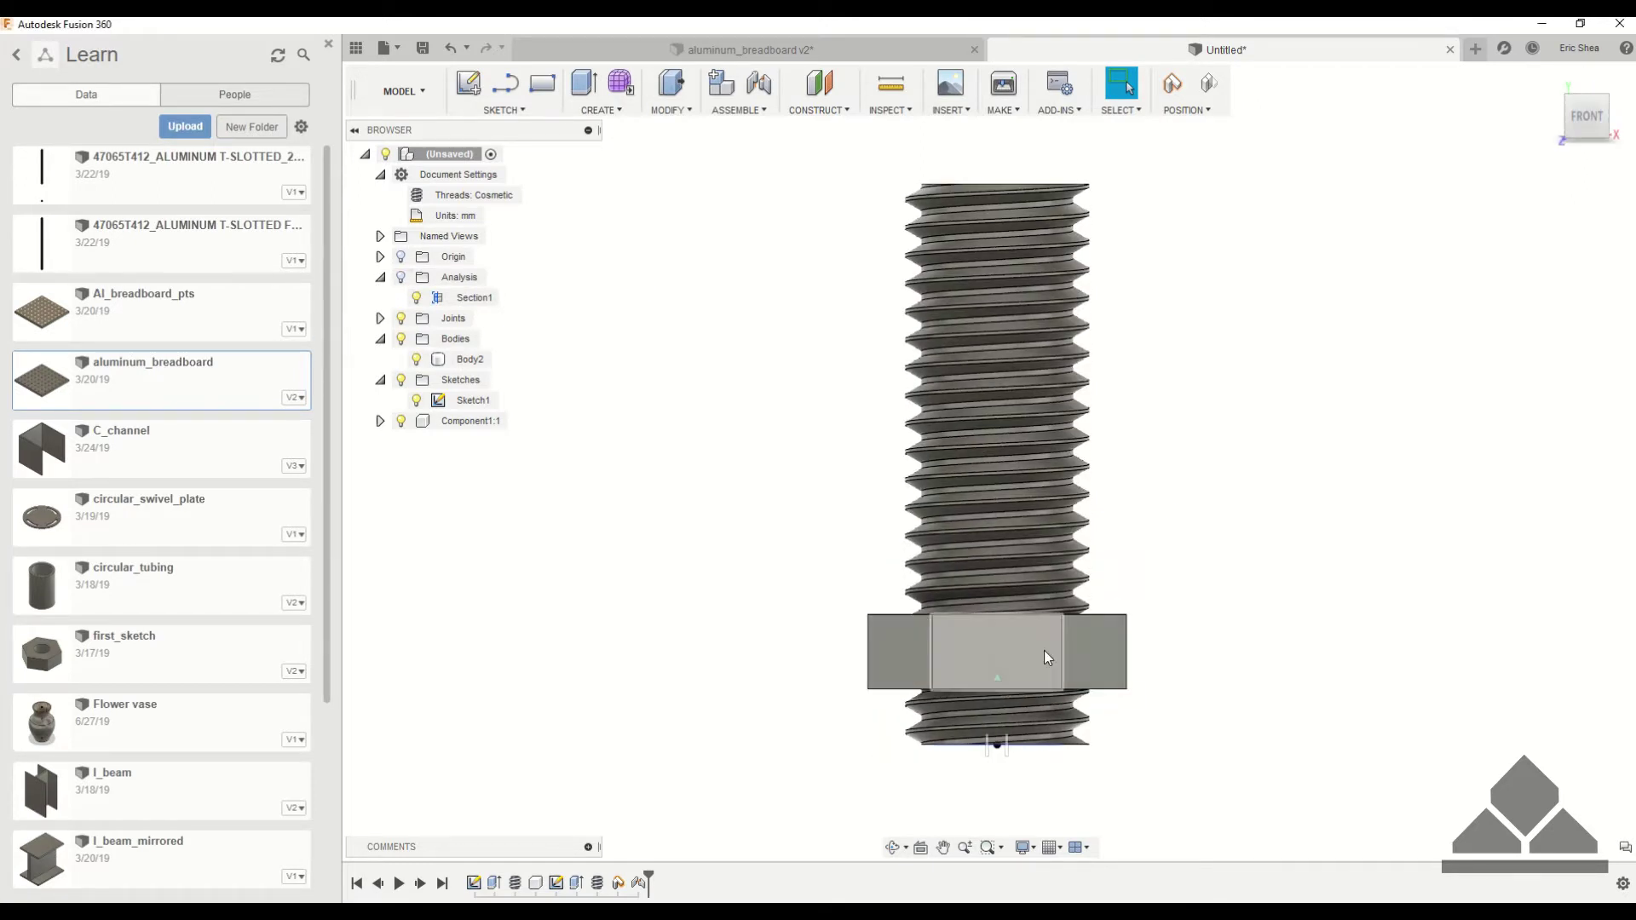
shift+middle_drag(1049, 657, 808, 218)
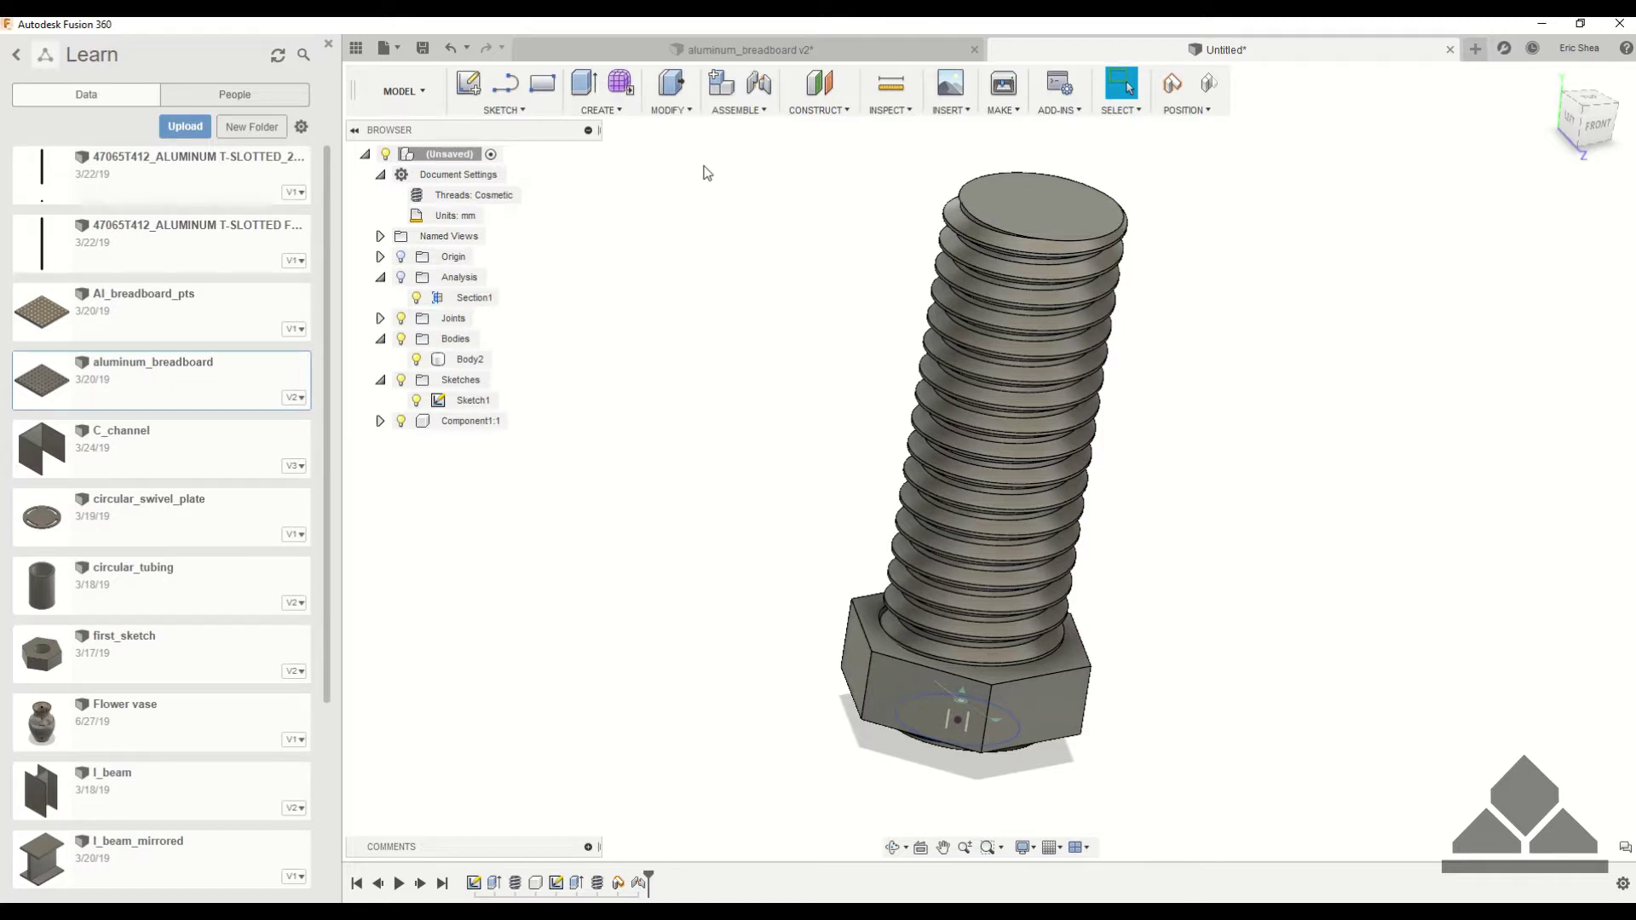
- Start a new design and sketch a circle about 1 in in diameter, centred on the origin of the horizontal plane
click(1476, 49)
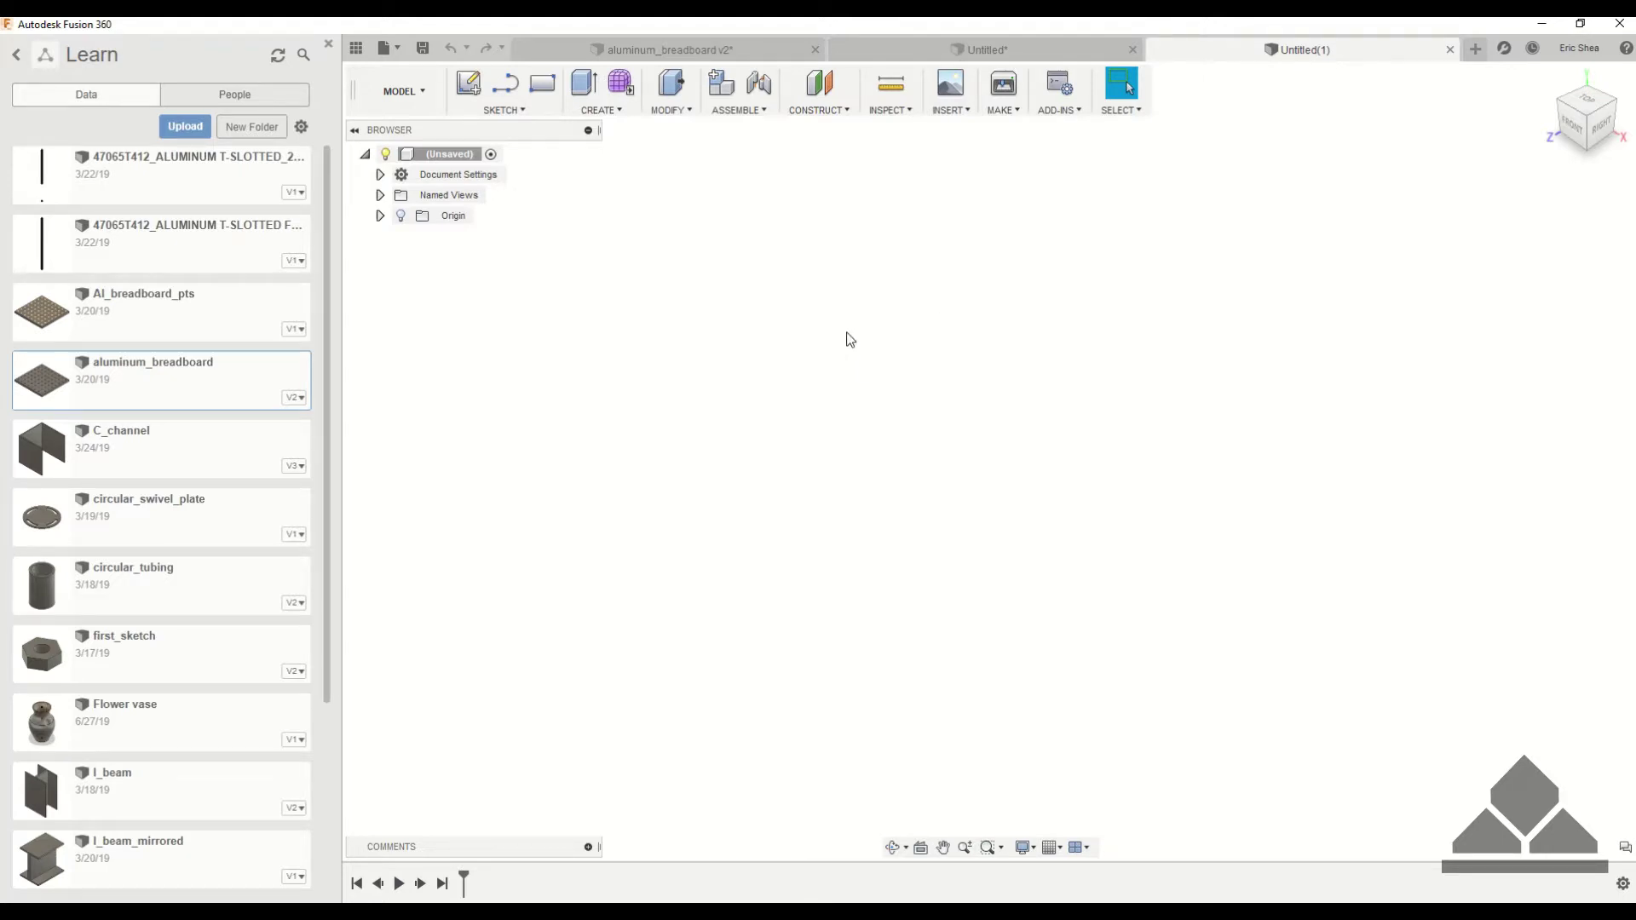
click(601, 110)
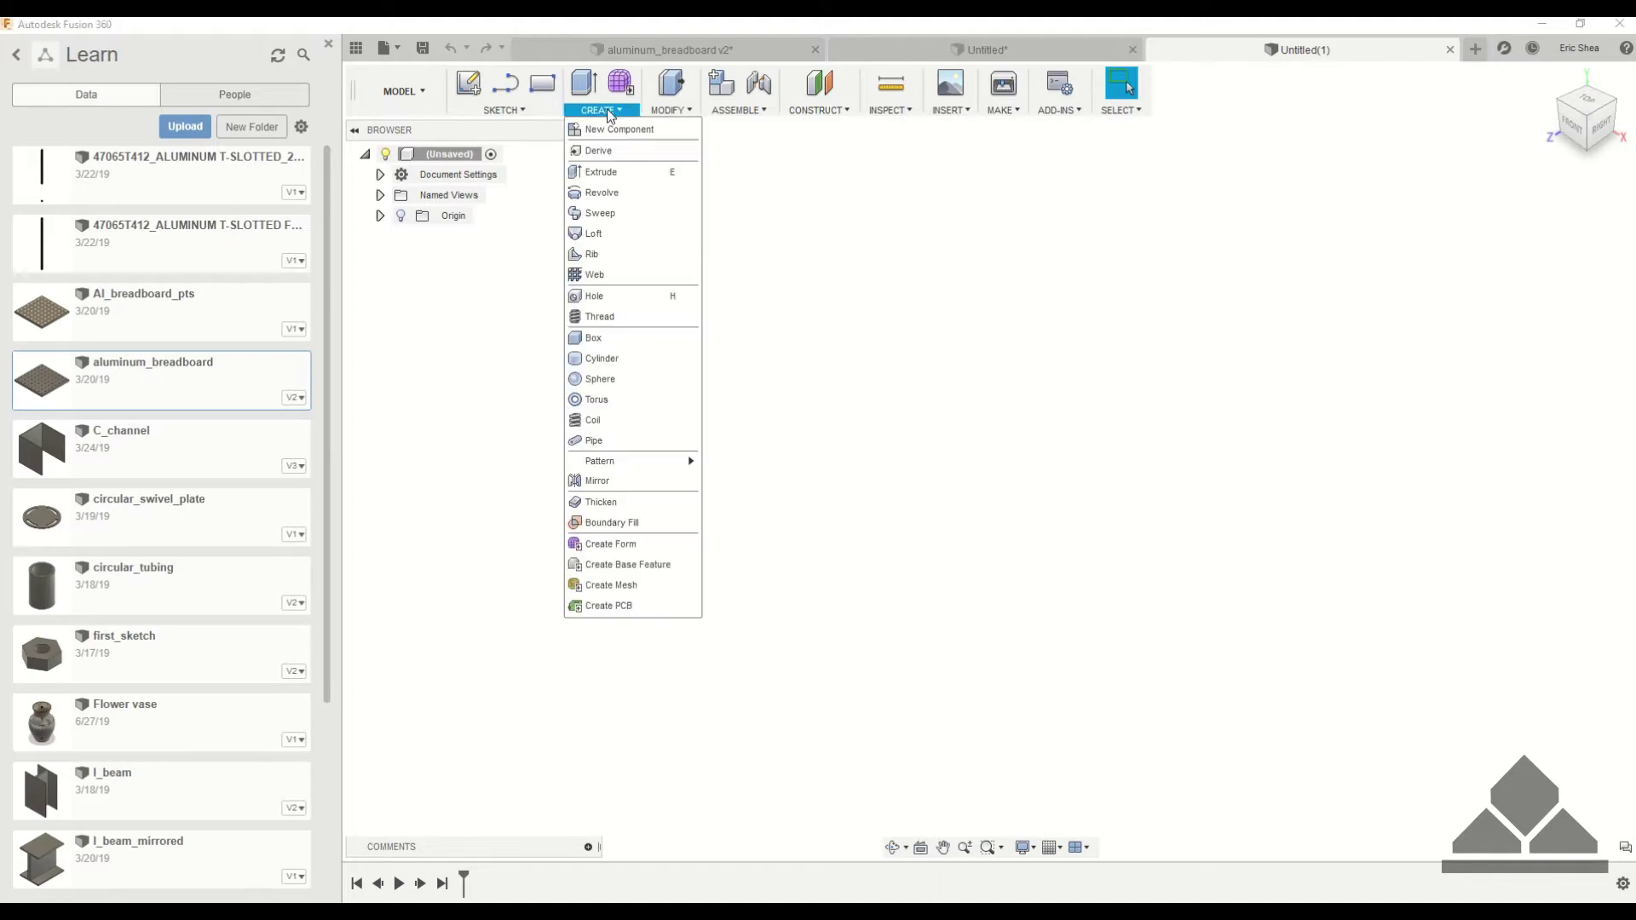
click(504, 109)
mouse_move(517, 195)
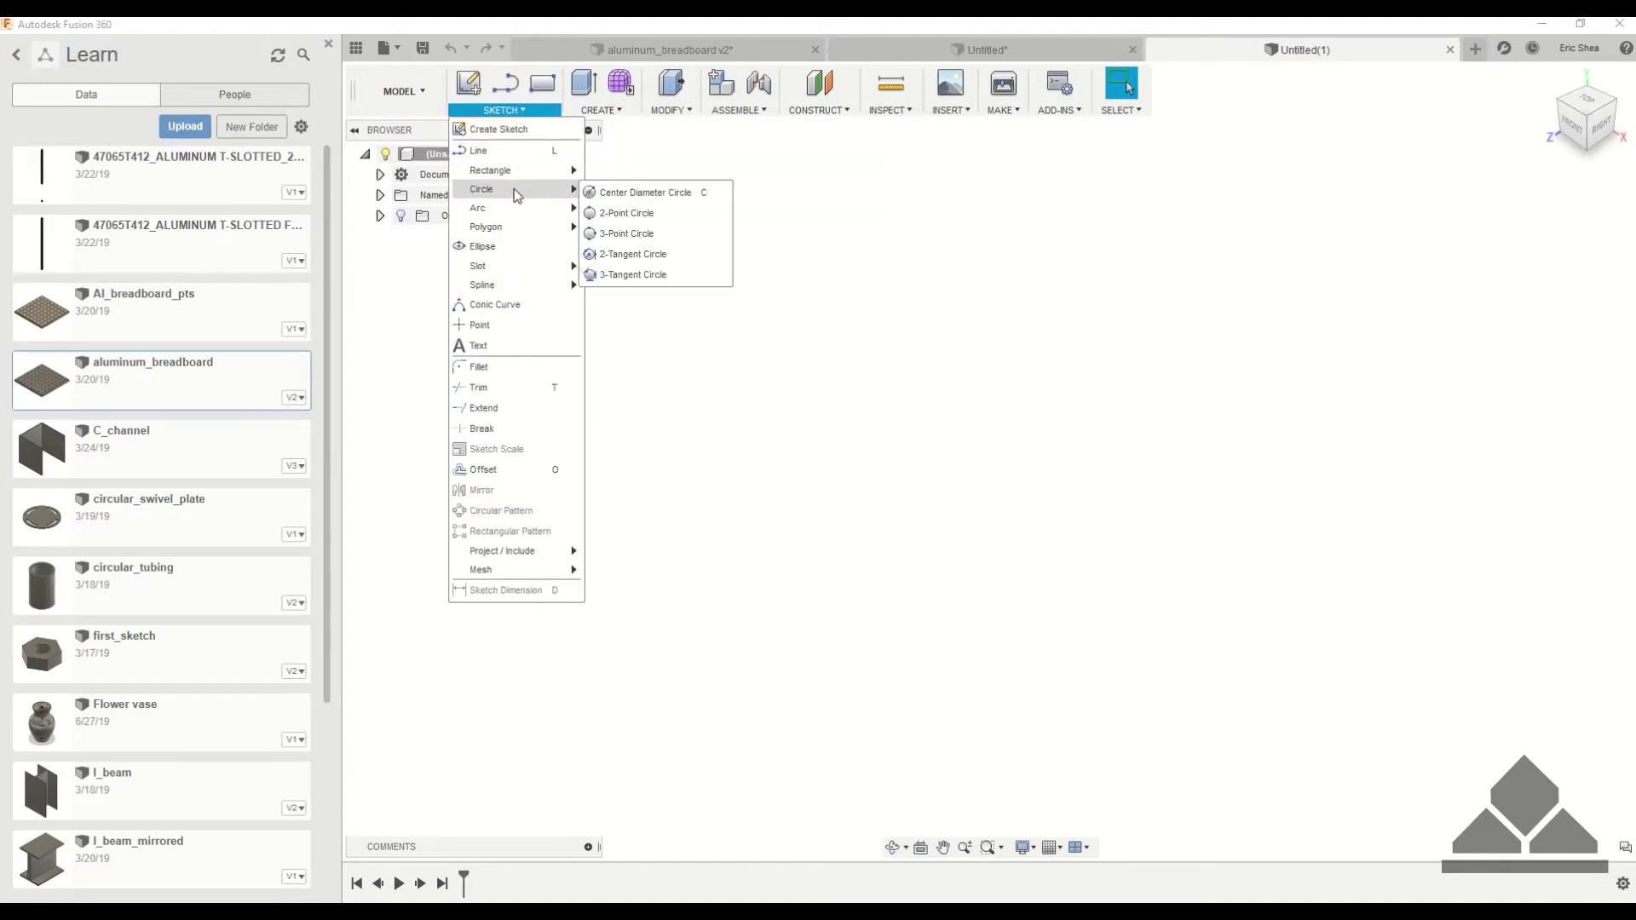
click(618, 194)
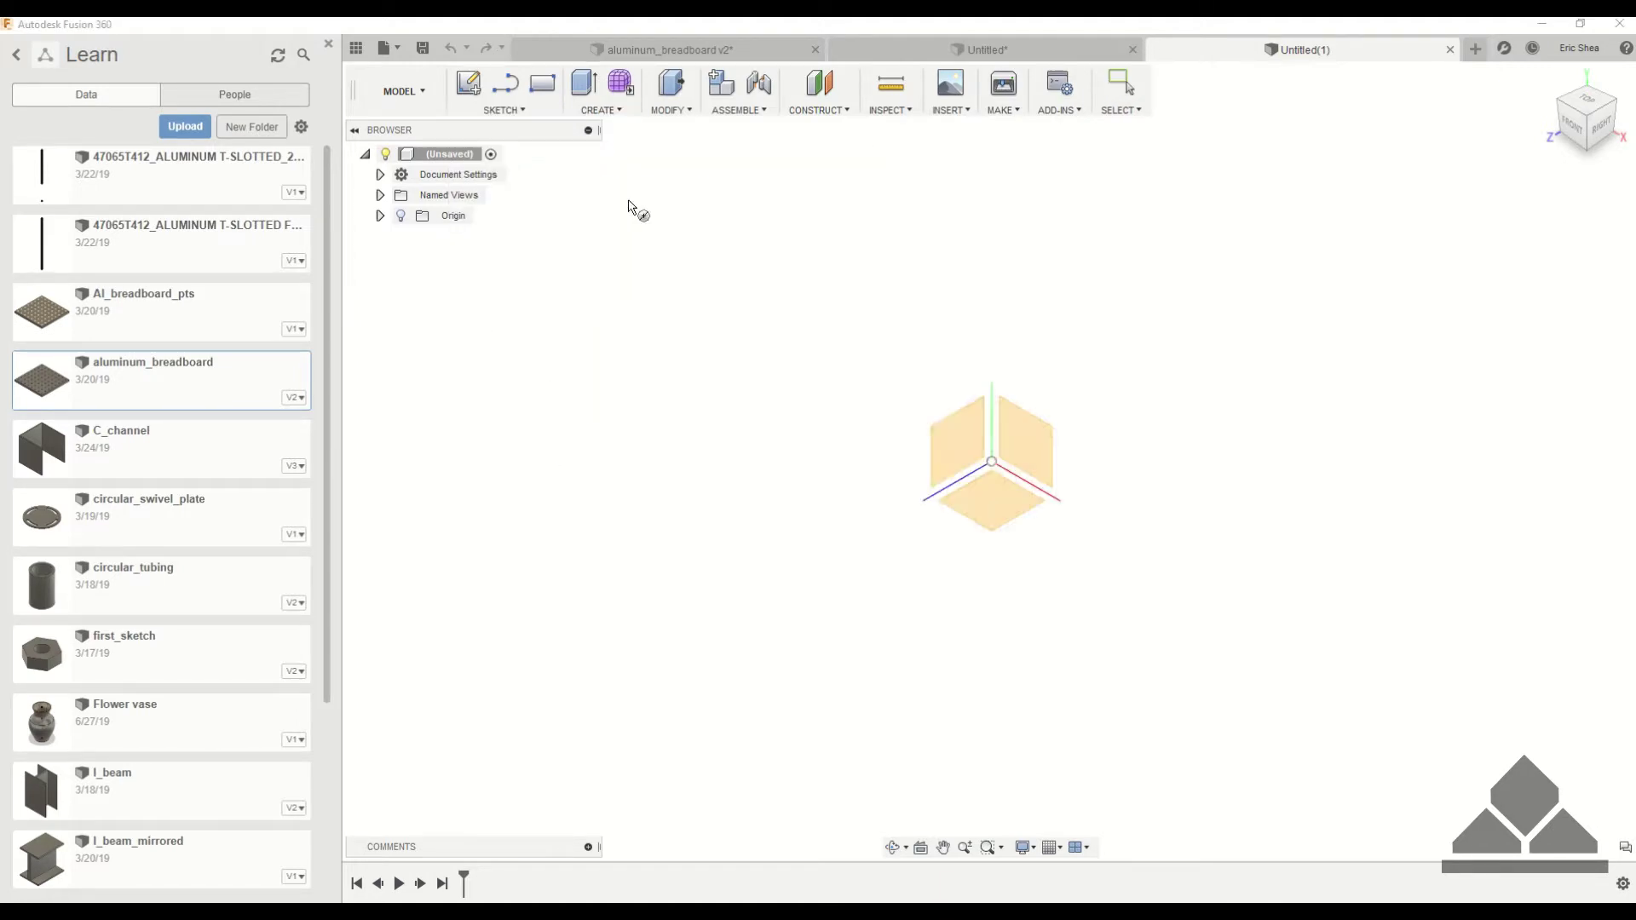
click(989, 506)
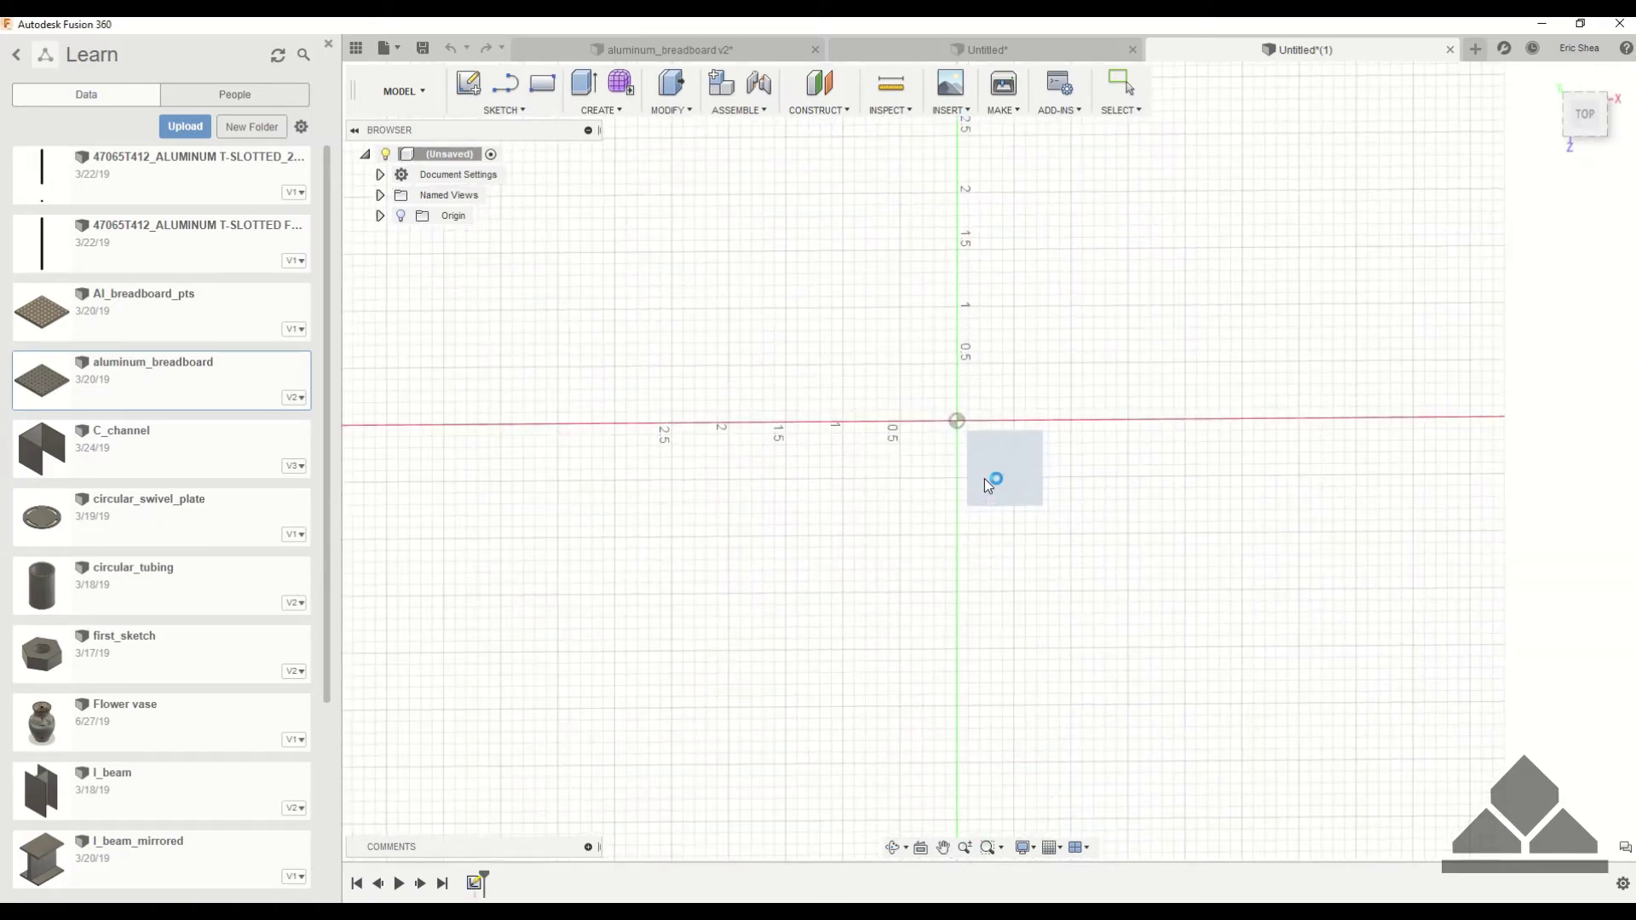
click(952, 415)
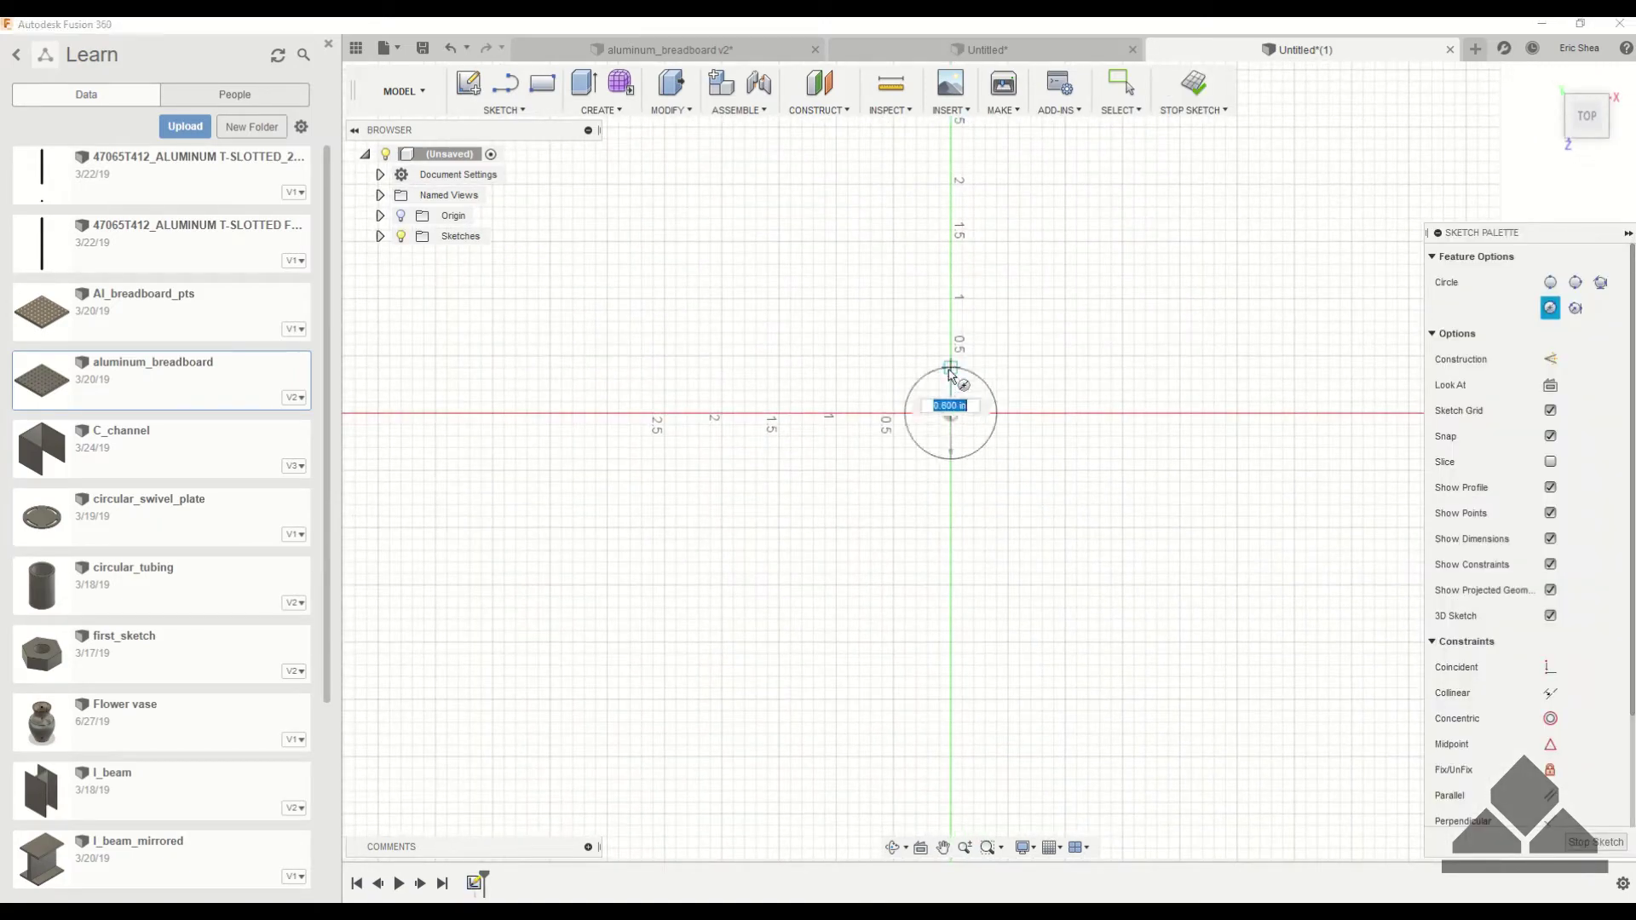
click(1009, 415)
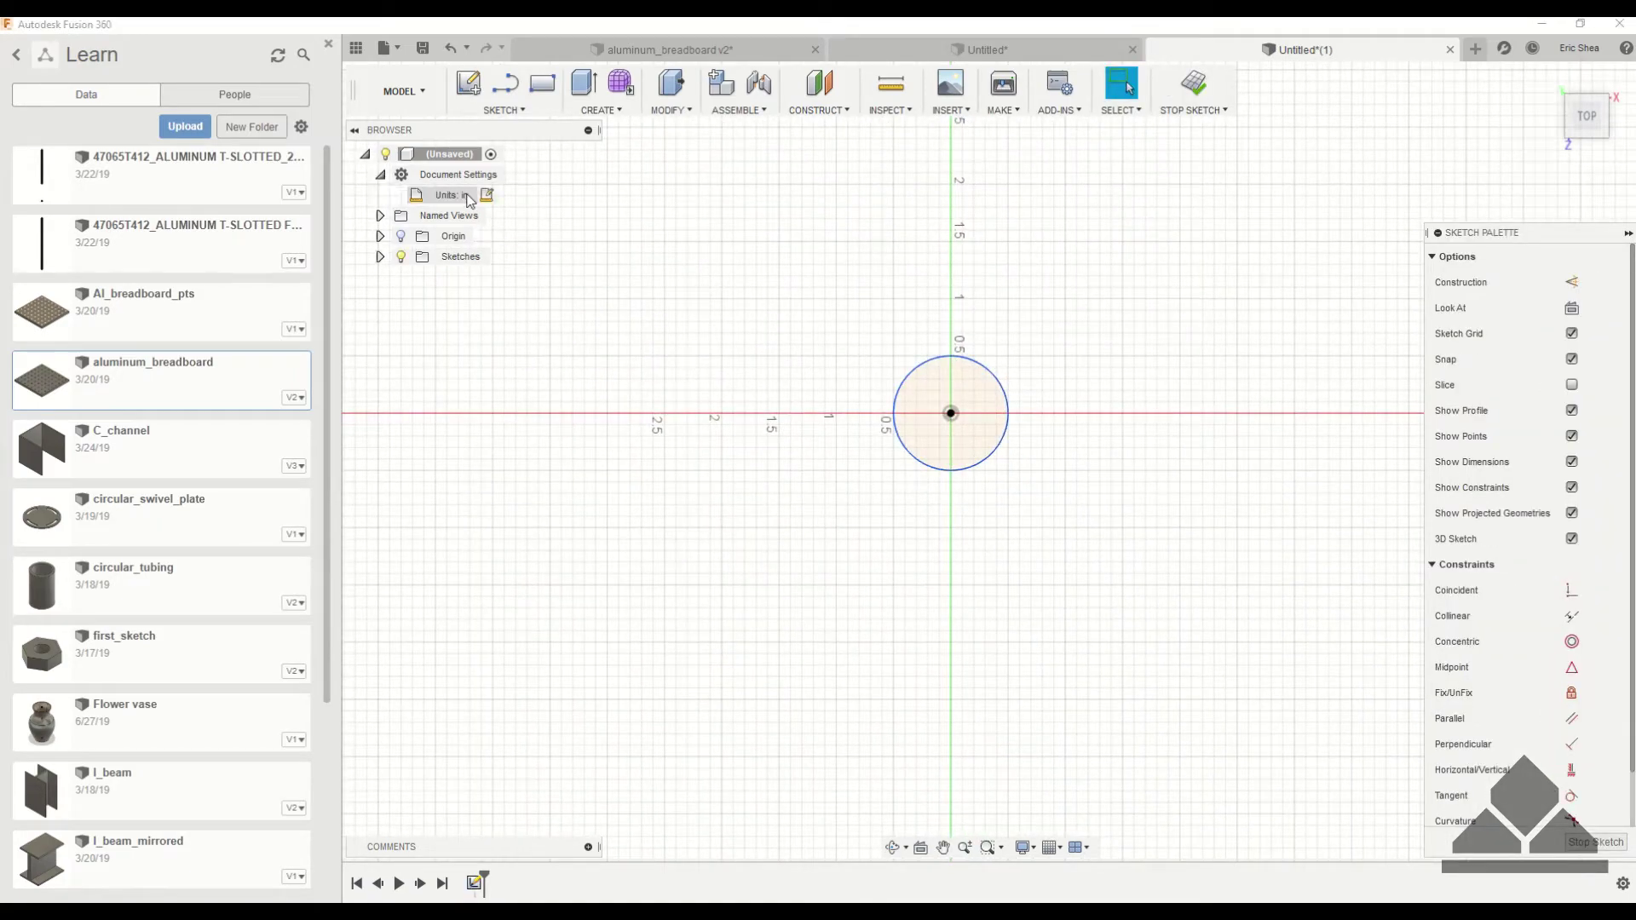
- Change the new design's document units to millimetres
click(1538, 259)
click(1545, 299)
click(1541, 329)
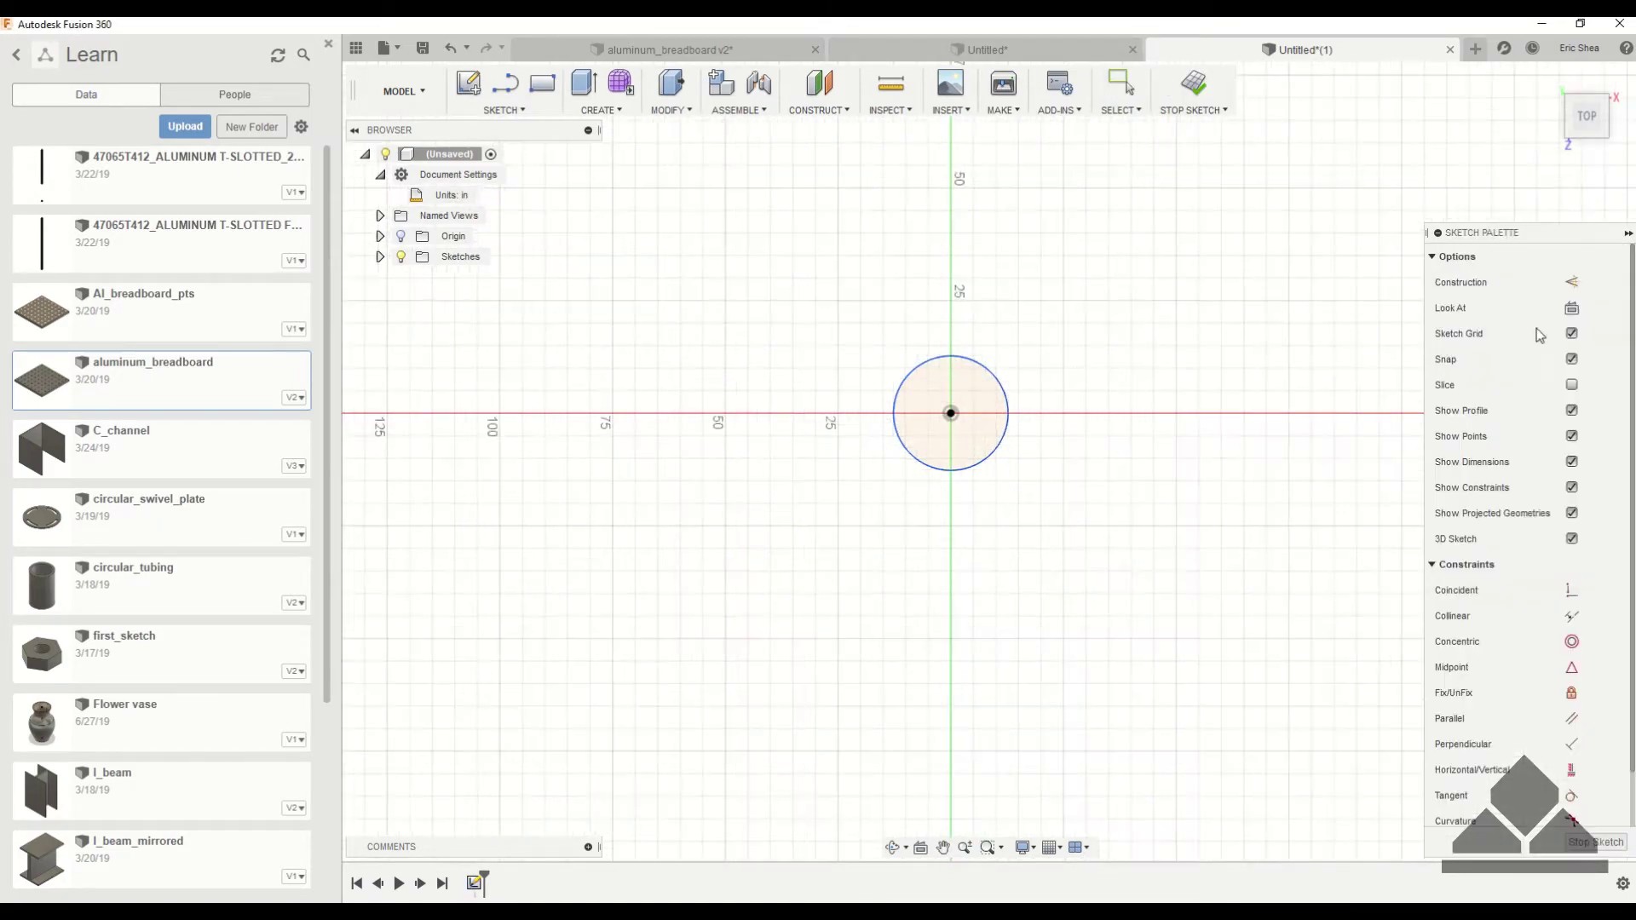
- Dimension the circle's diameter to 10 mm
key(d)
click(989, 375)
click(1021, 344)
text(10)
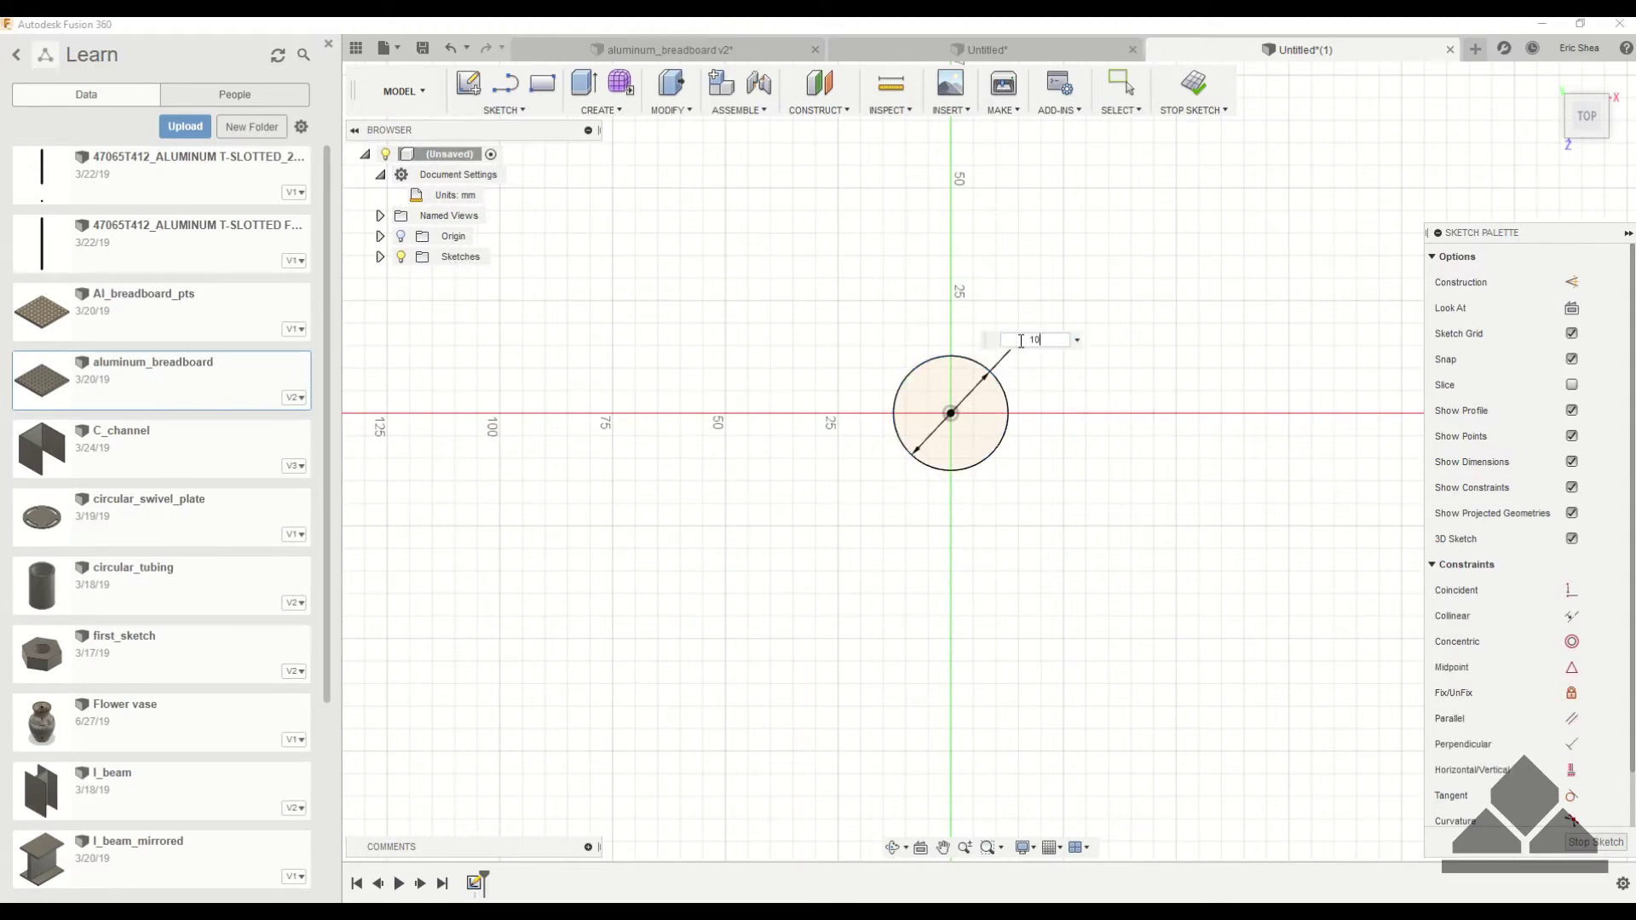
key(Return)
- Extrude the circle 30 mm upward as a new body
text(e)
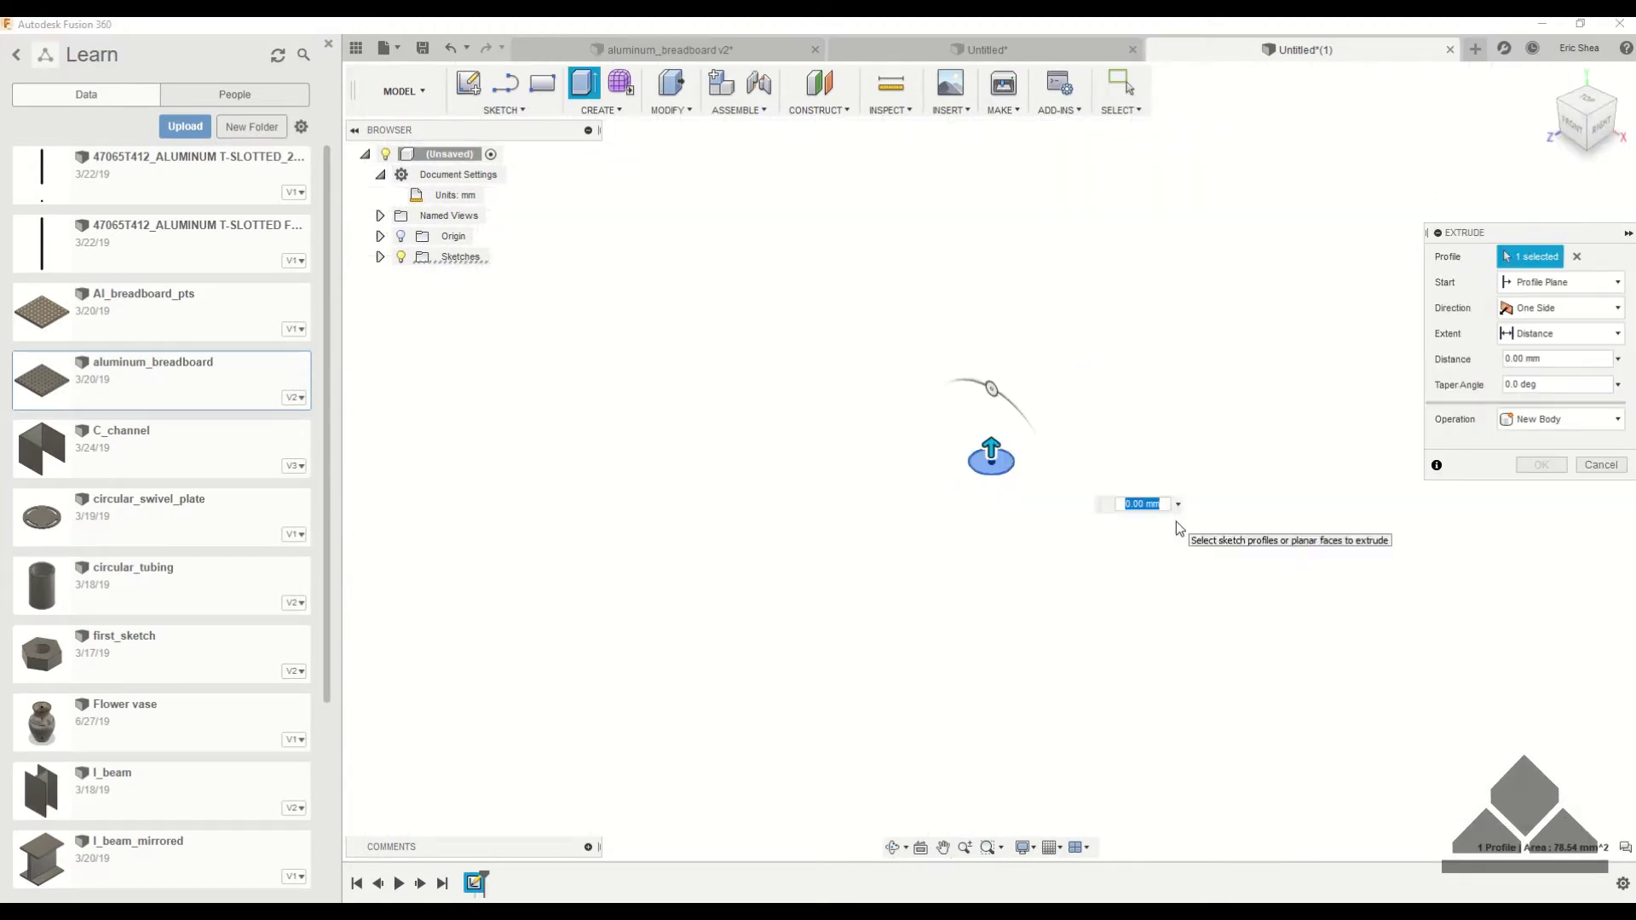
text(30)
key(Return)
scroll(1116, 388, up, 3)
middle_drag(1057, 381, 1159, 426)
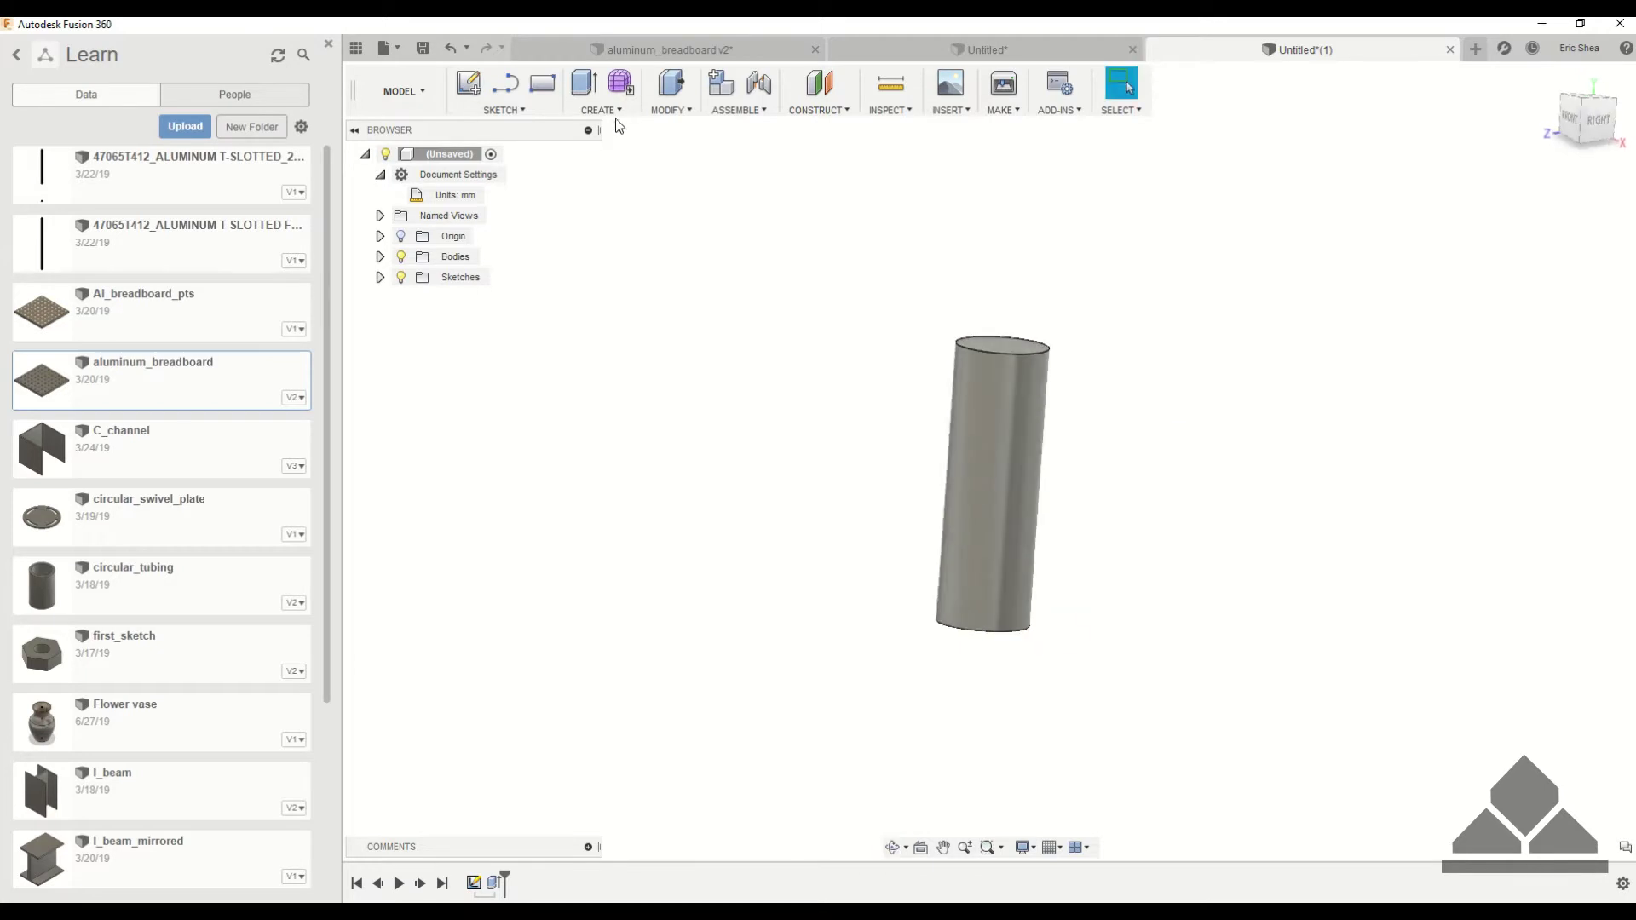
- Start a coil on the cylinder's top face, with a 10 mm diameter base circle centred on that face
click(607, 110)
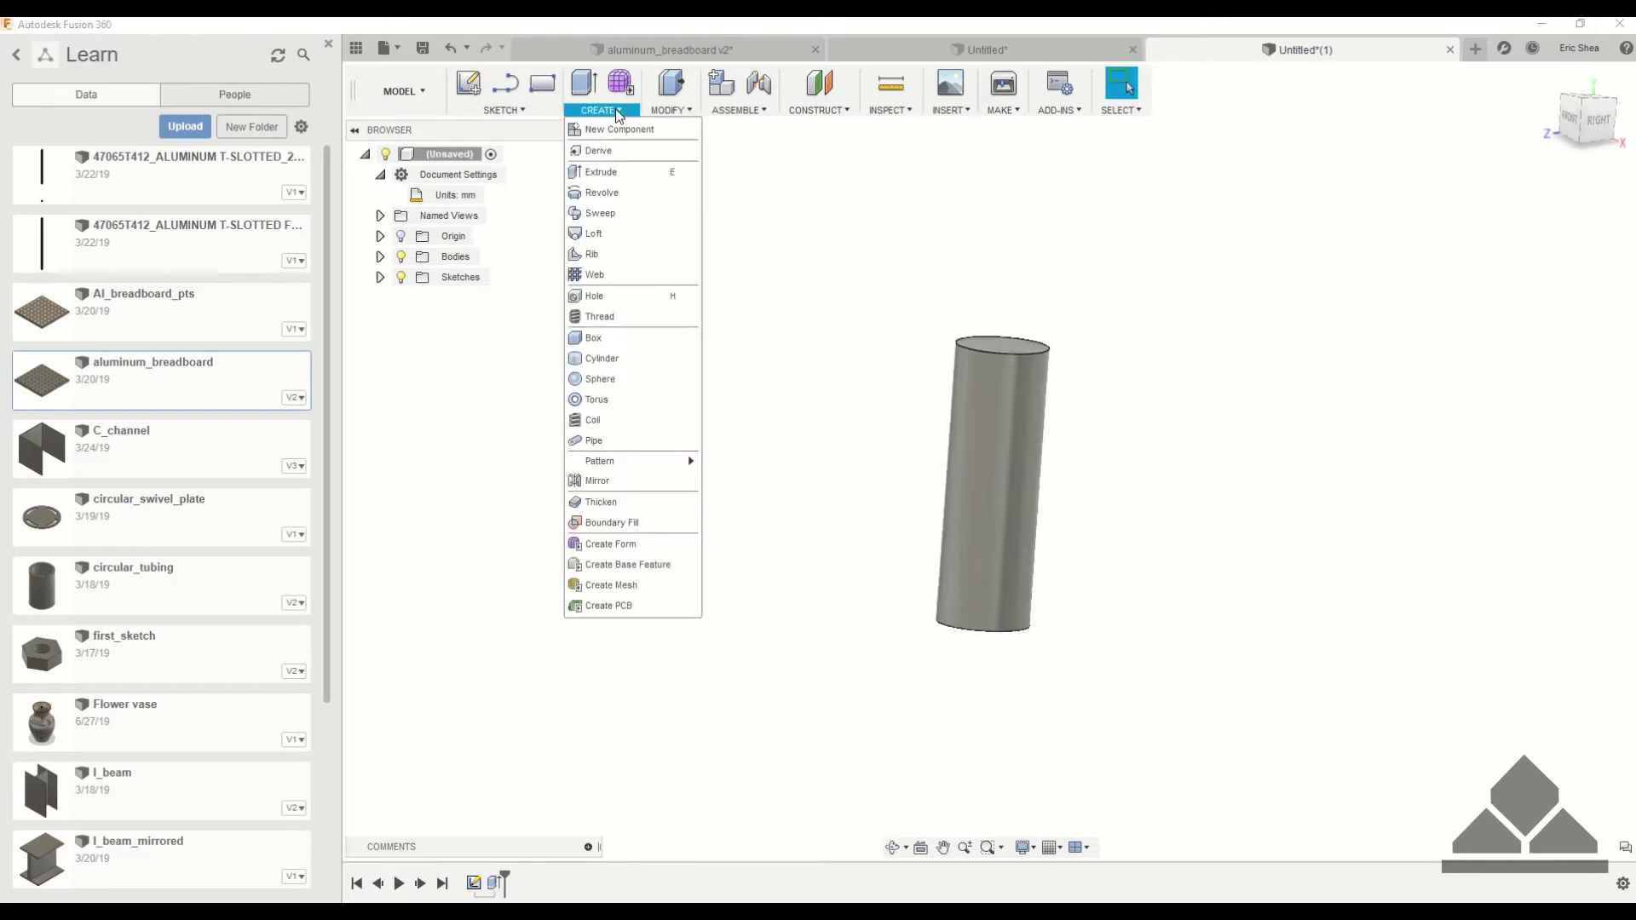
click(614, 419)
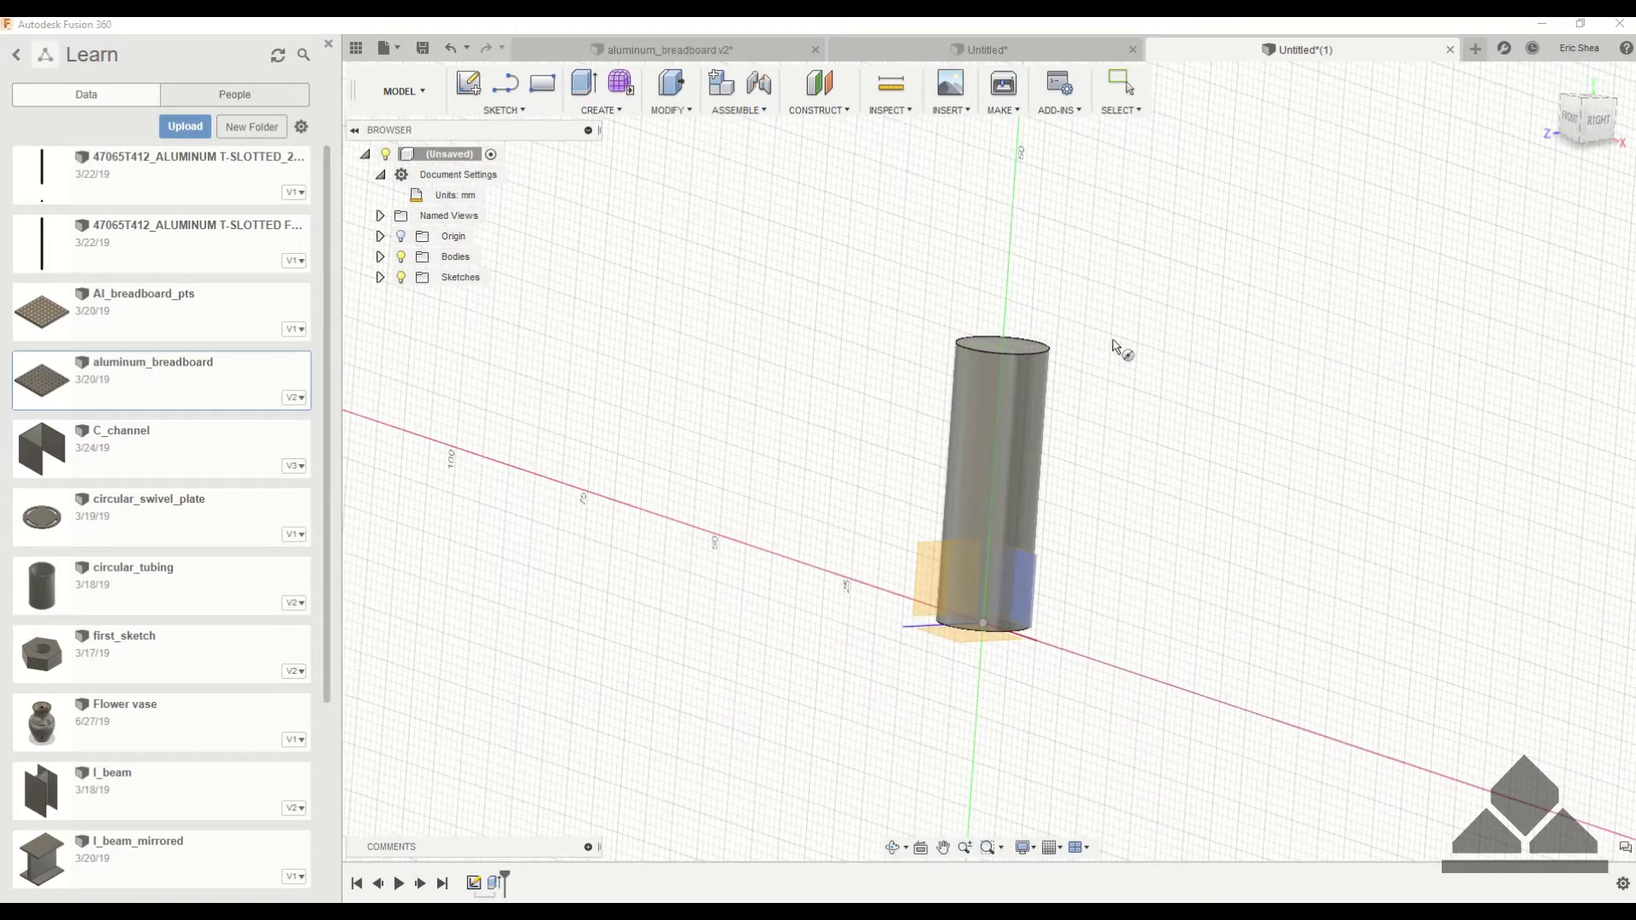
shift+middle_drag(1112, 339, 1071, 383)
scroll(1069, 382, up, 3)
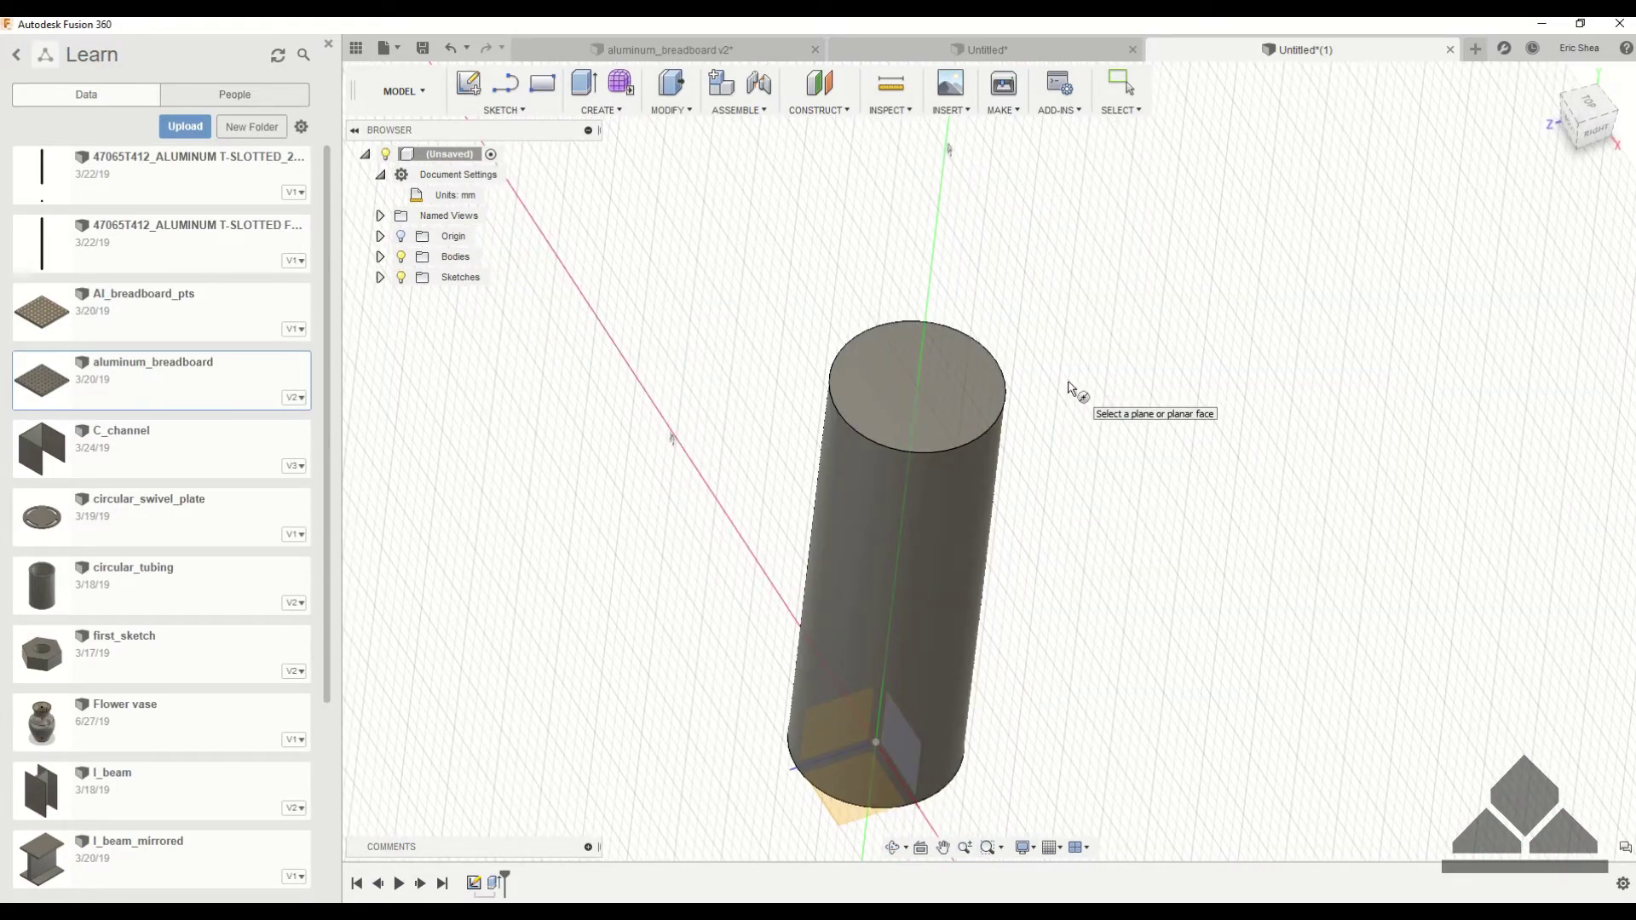
click(910, 405)
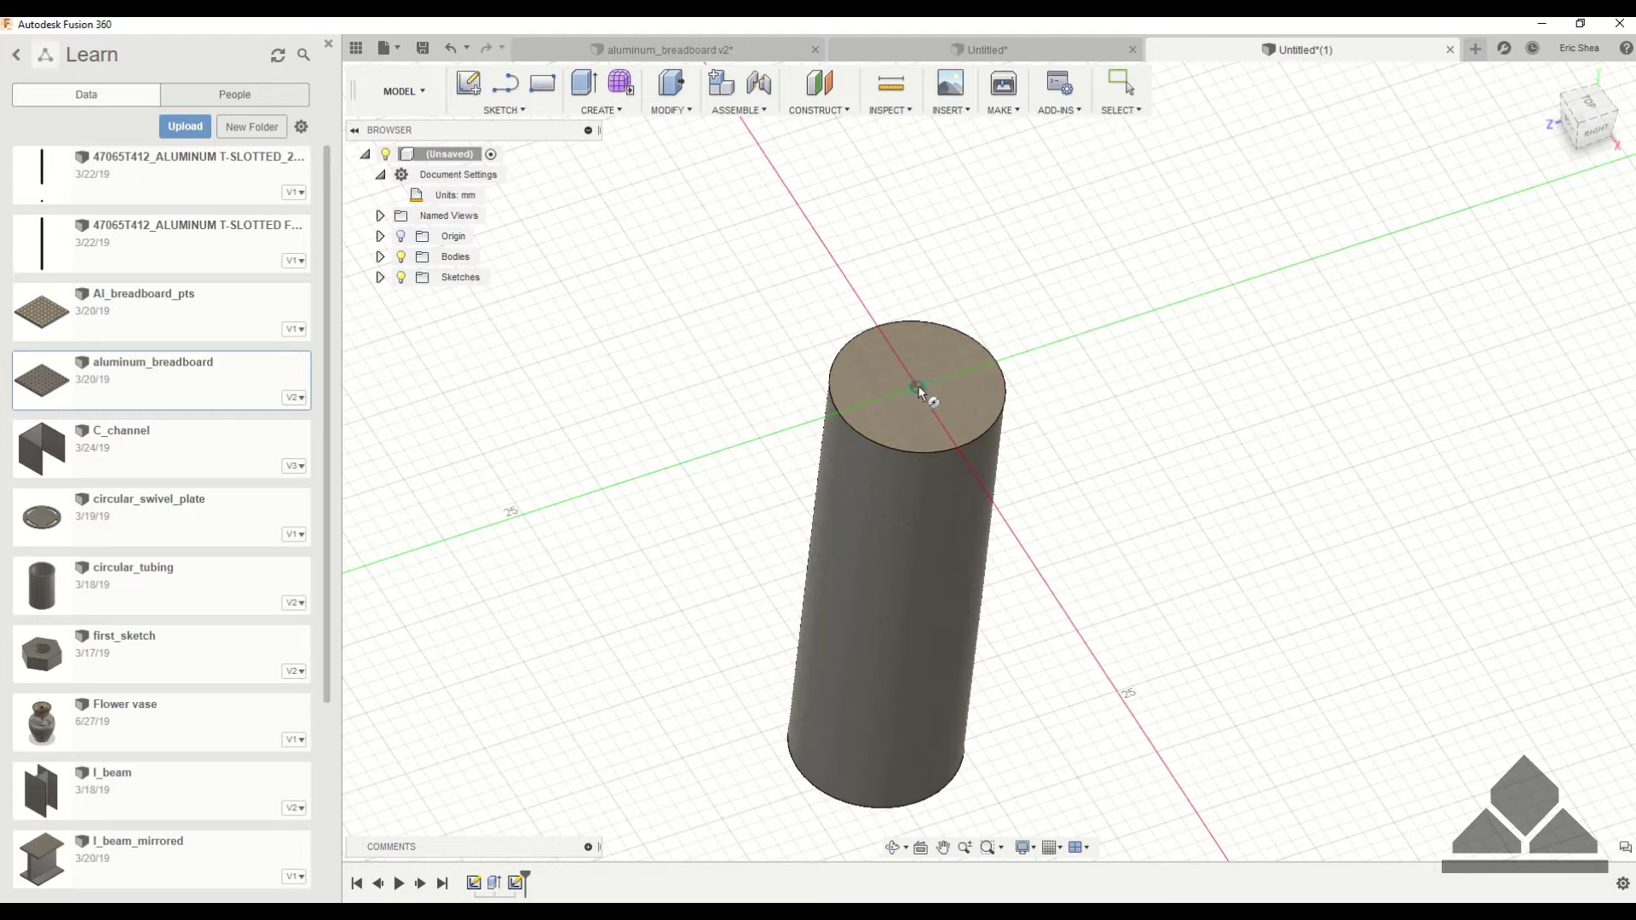
click(918, 391)
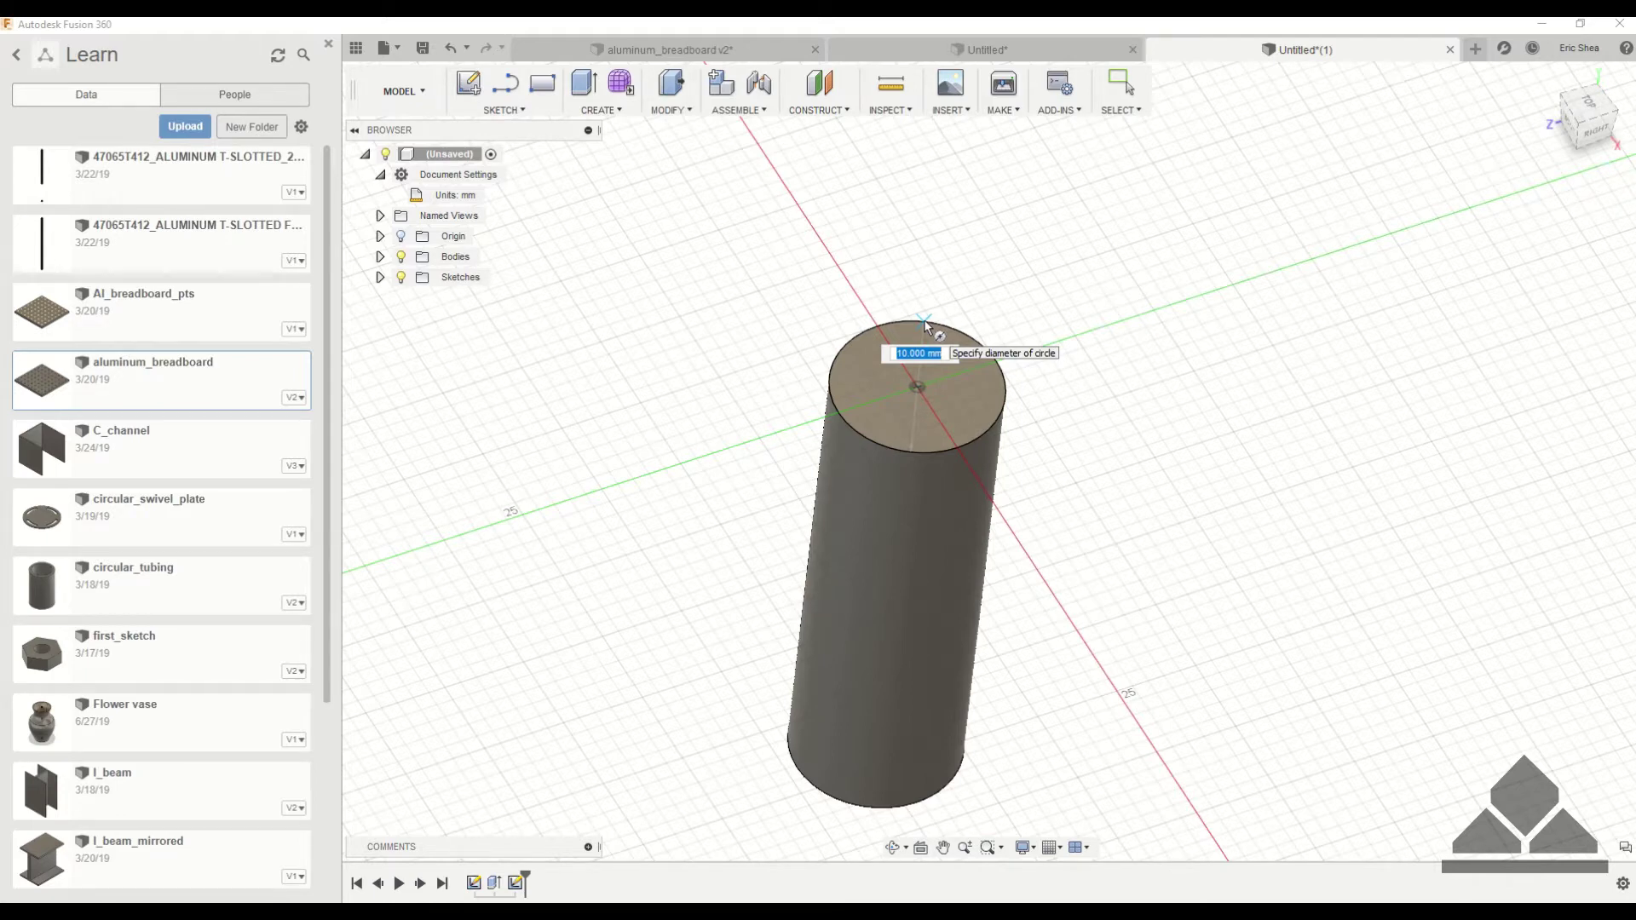
click(926, 322)
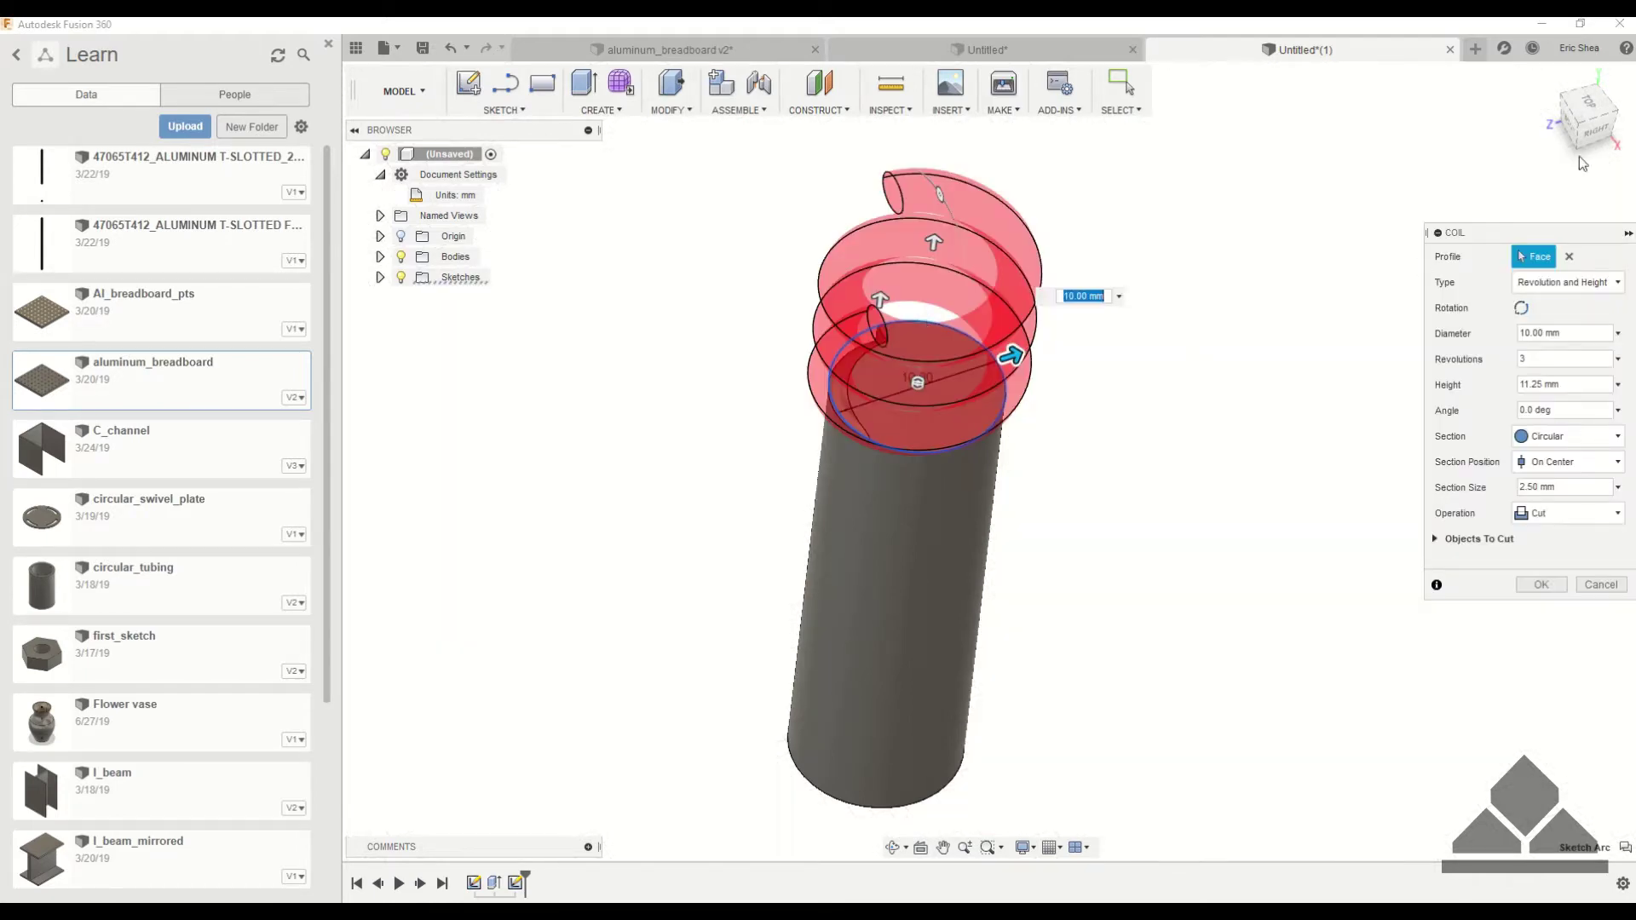
- Set the coil type to Height and Pitch, with a height of -11.25 mm and a pitch of -3.75 mm
click(1567, 130)
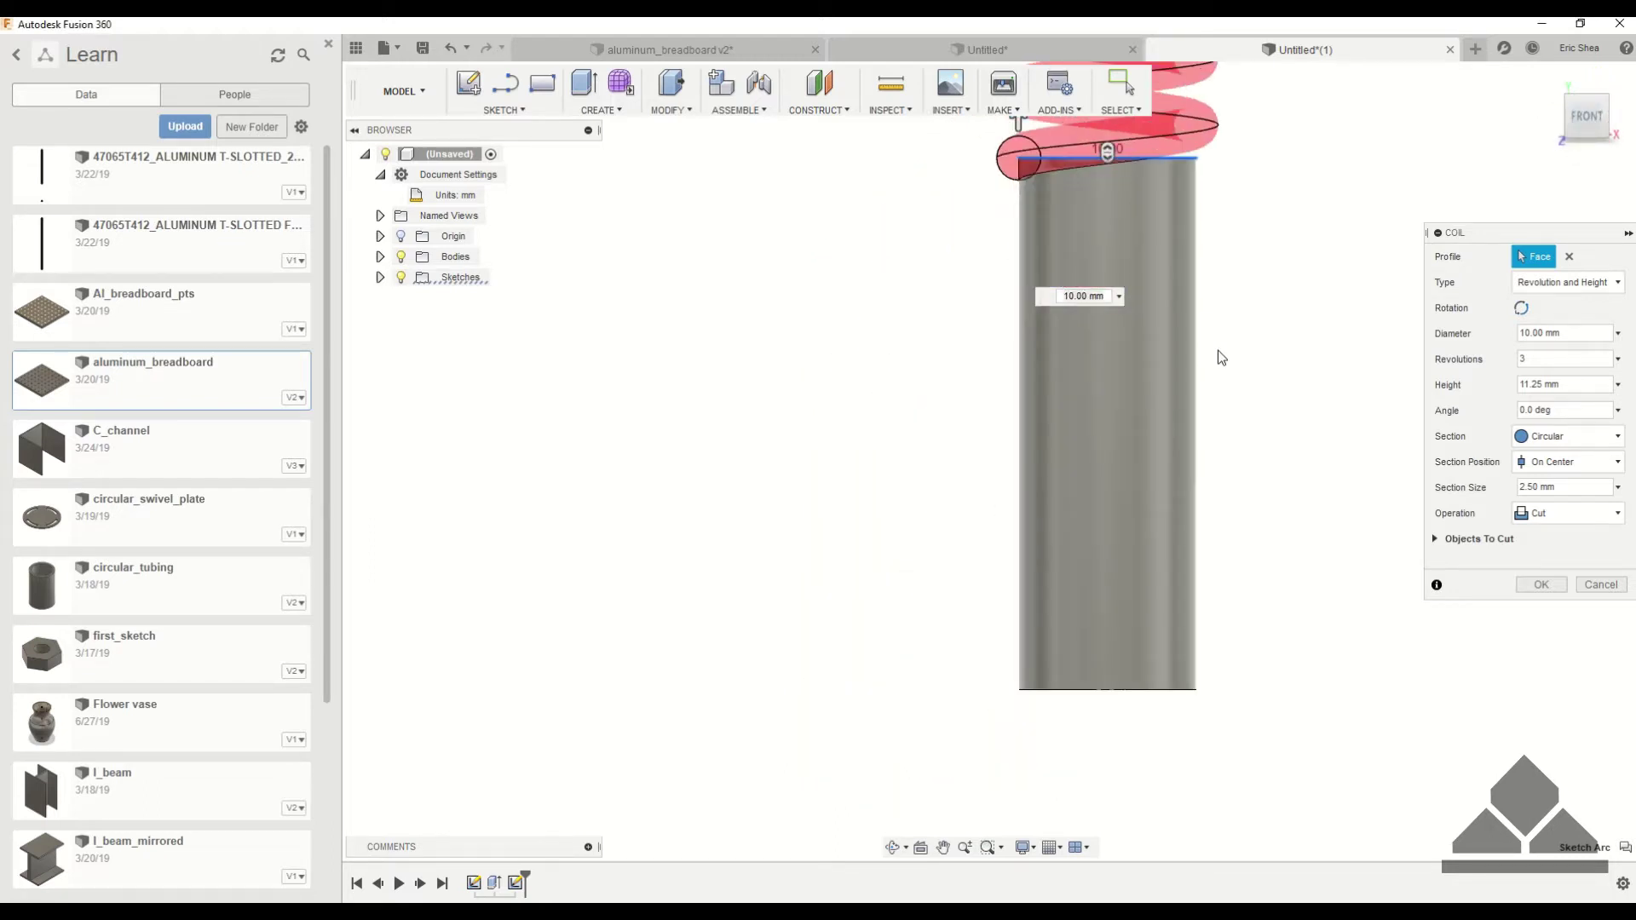
scroll(1218, 358, down, 3)
middle_drag(1192, 383, 984, 539)
scroll(1003, 522, up, 2)
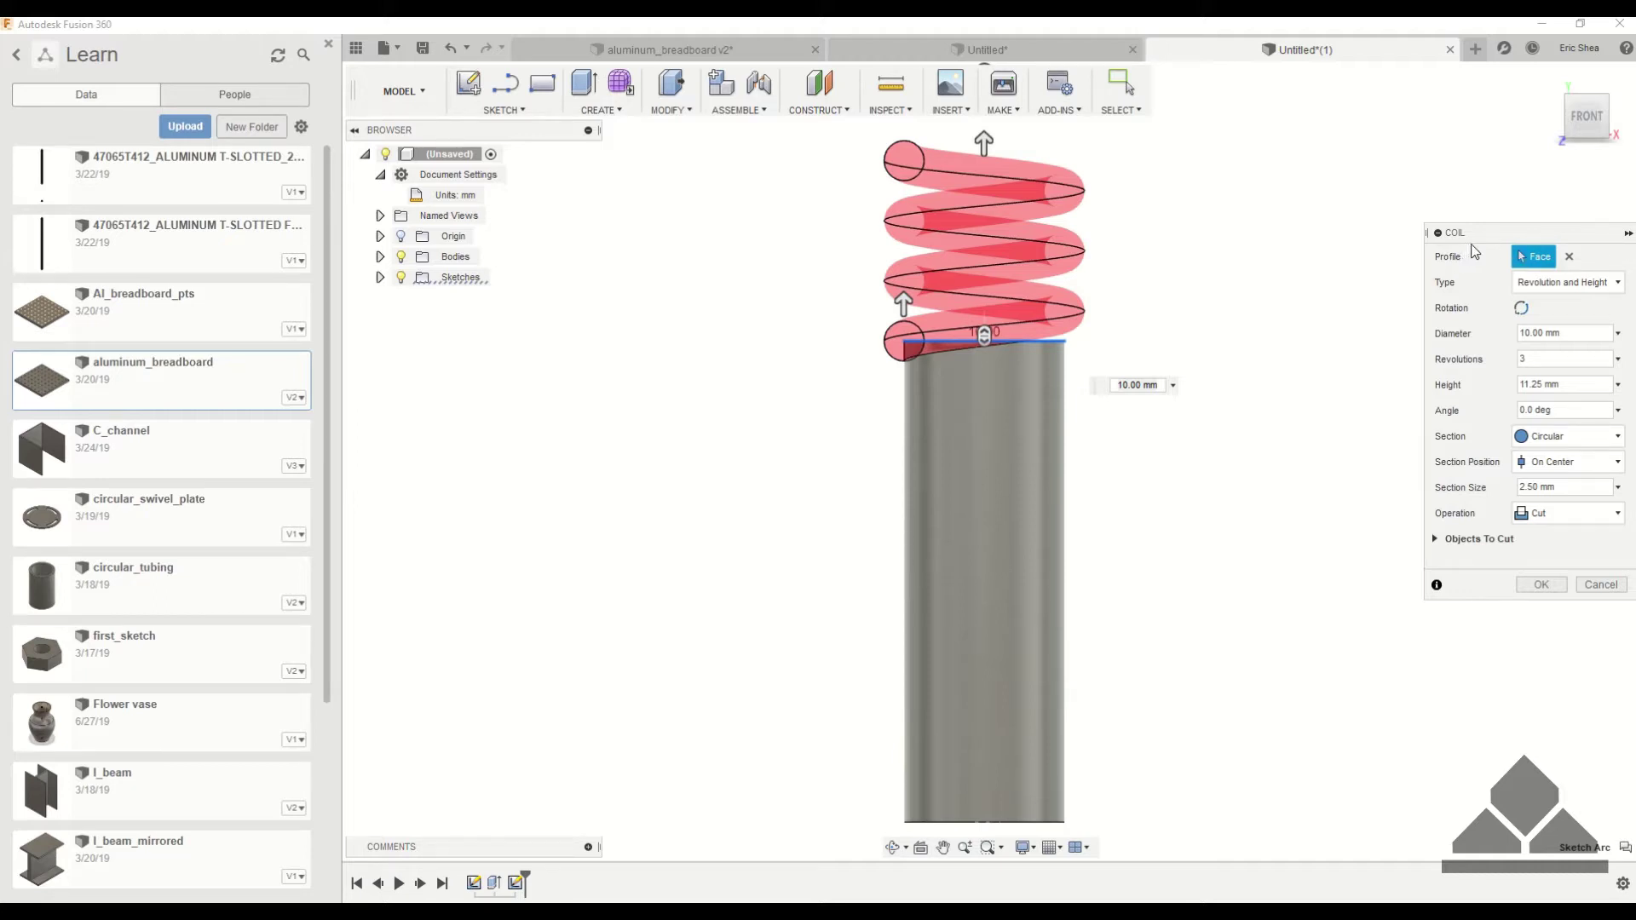
click(1558, 284)
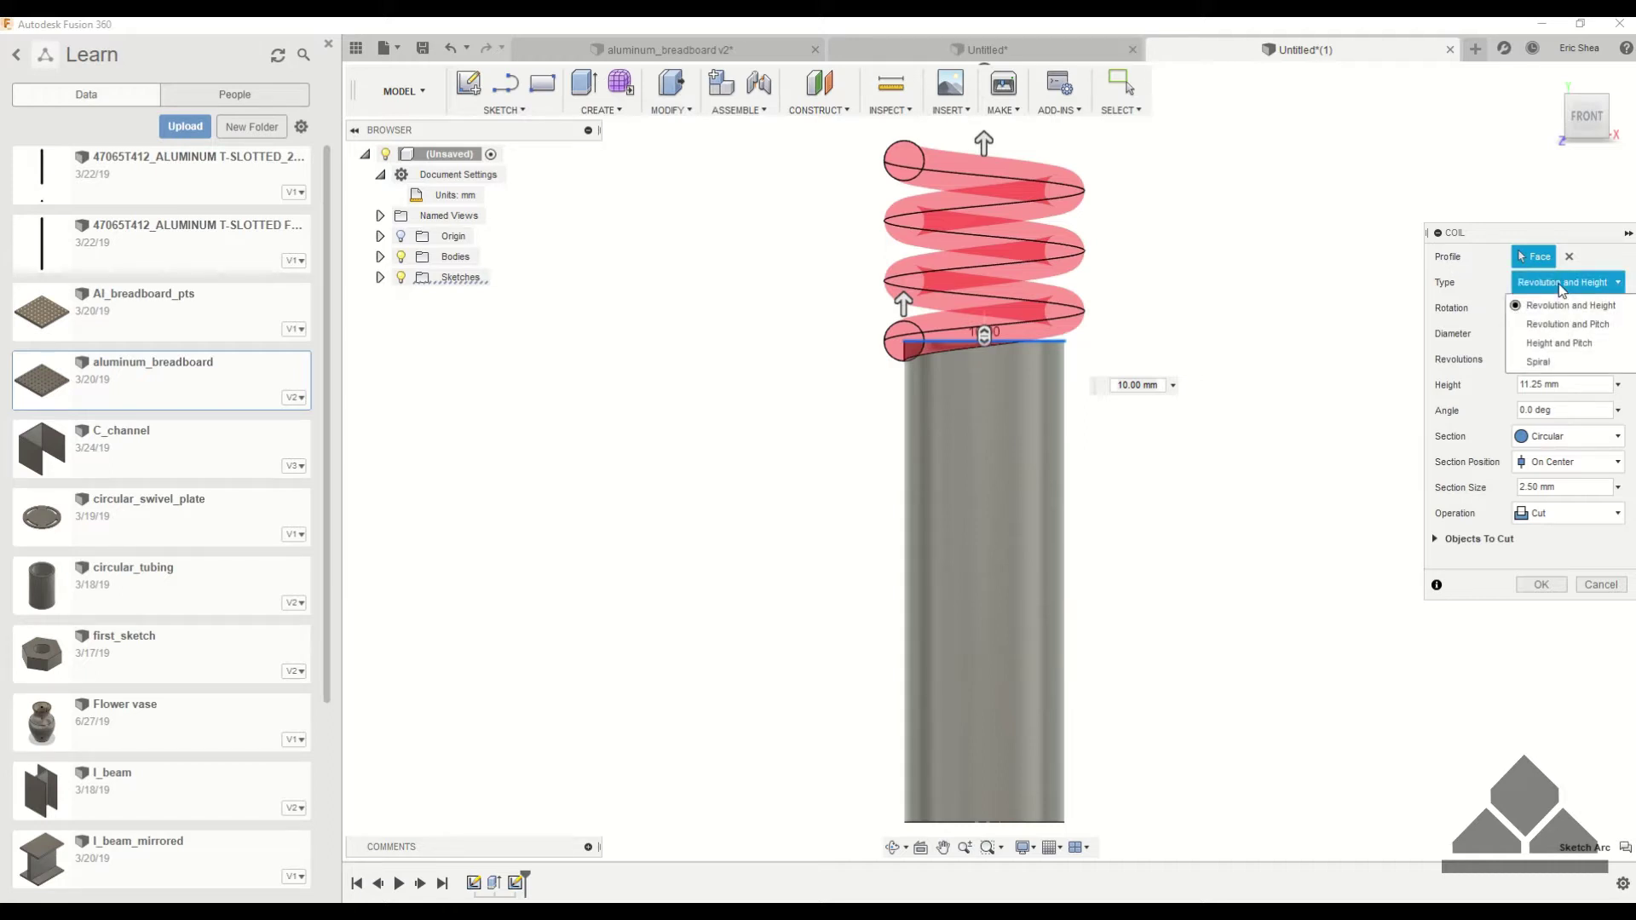
click(1577, 344)
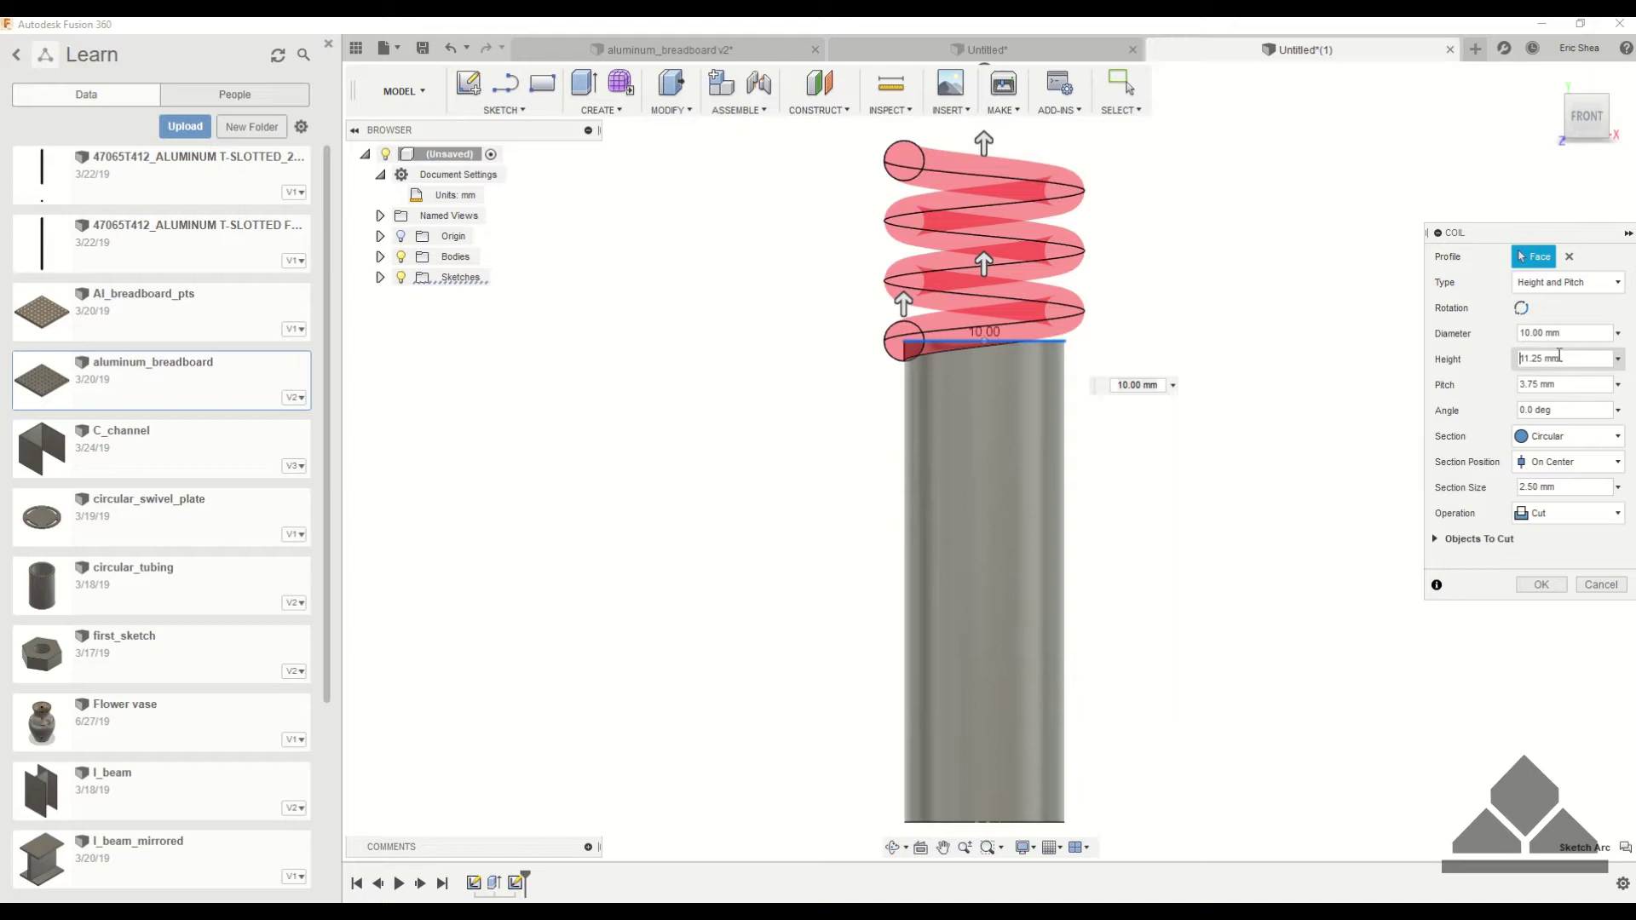
text(-)
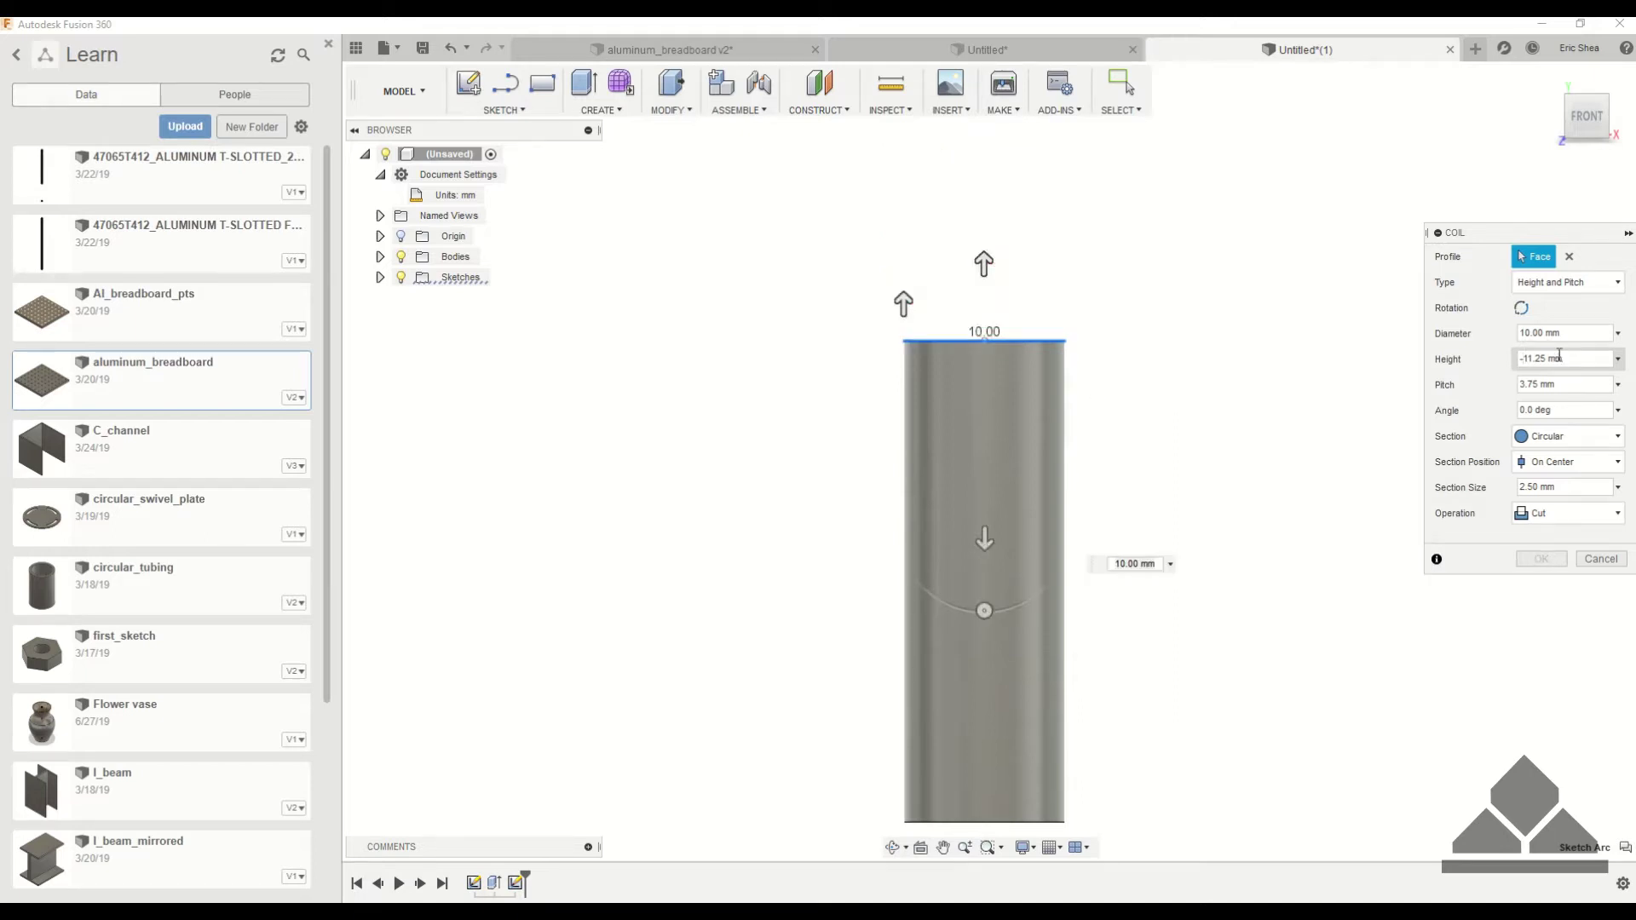
click(1548, 383)
text(-)
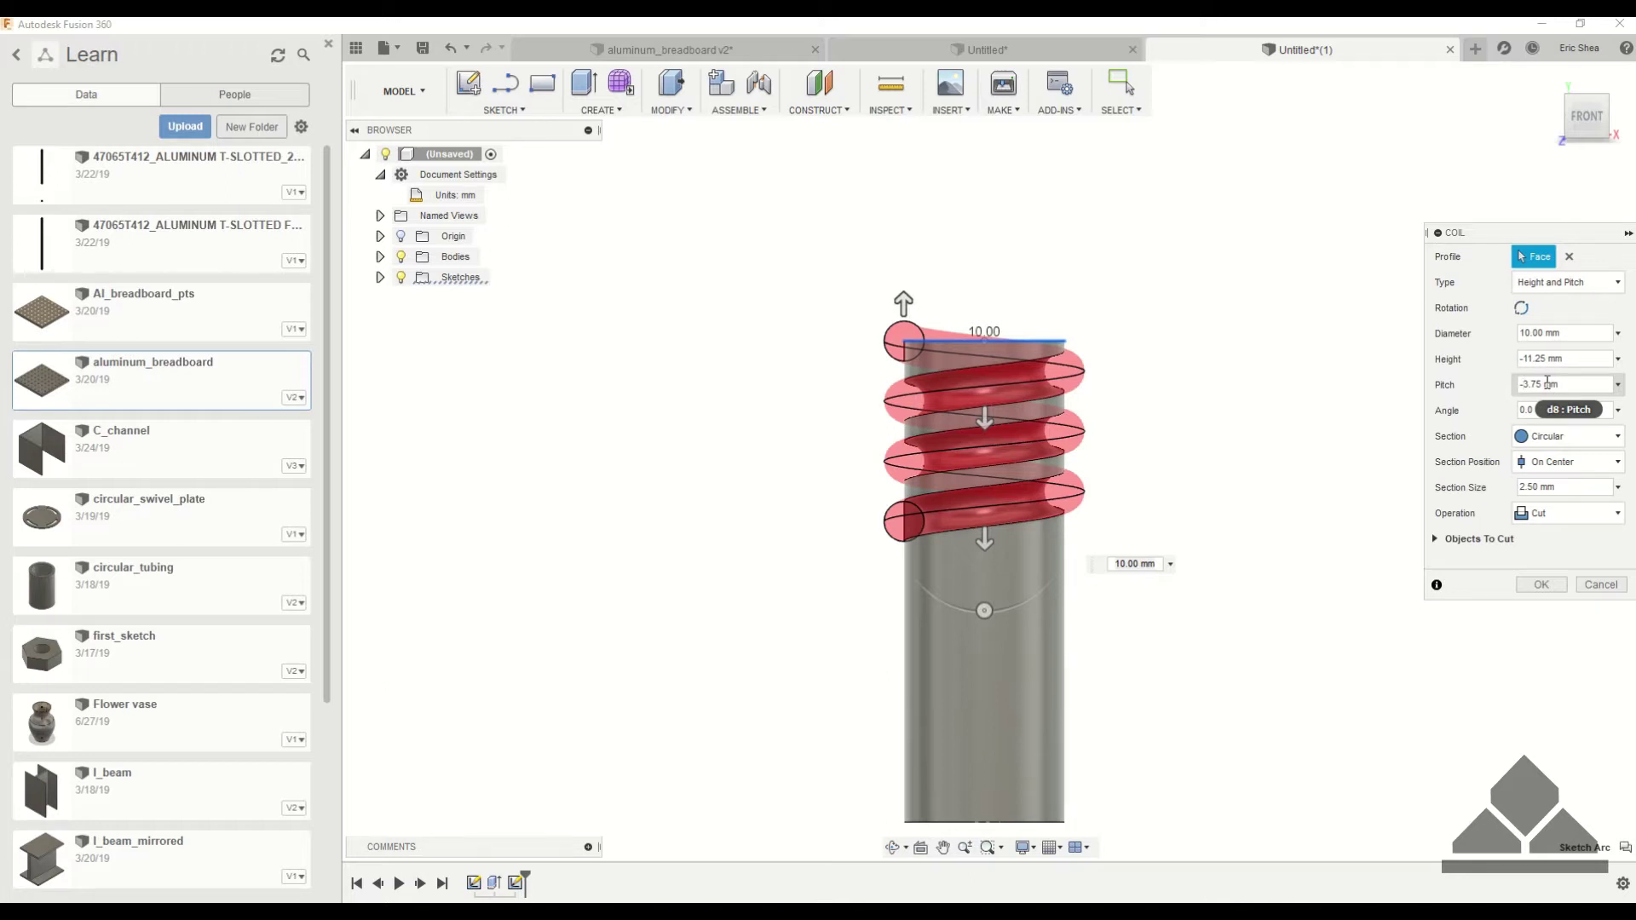
- Lengthen the coil down past the cylinder's lower end, to a height of -31 mm
scroll(967, 490, down, 1)
drag(966, 490, 973, 776)
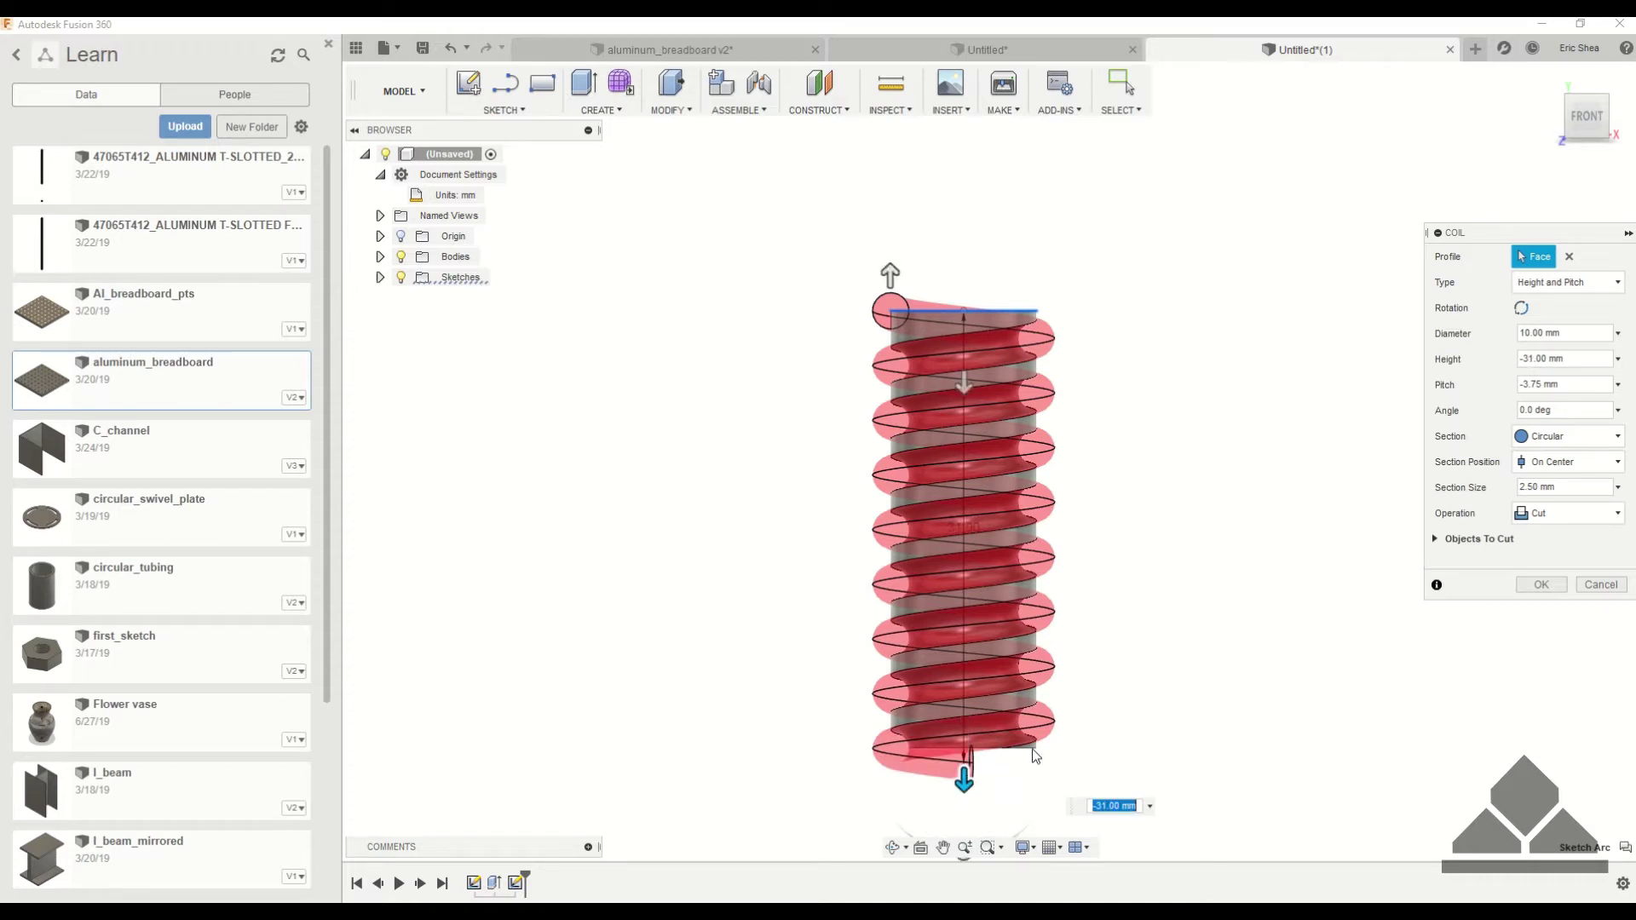
scroll(1019, 758, up, 5)
scroll(1018, 758, up, 2)
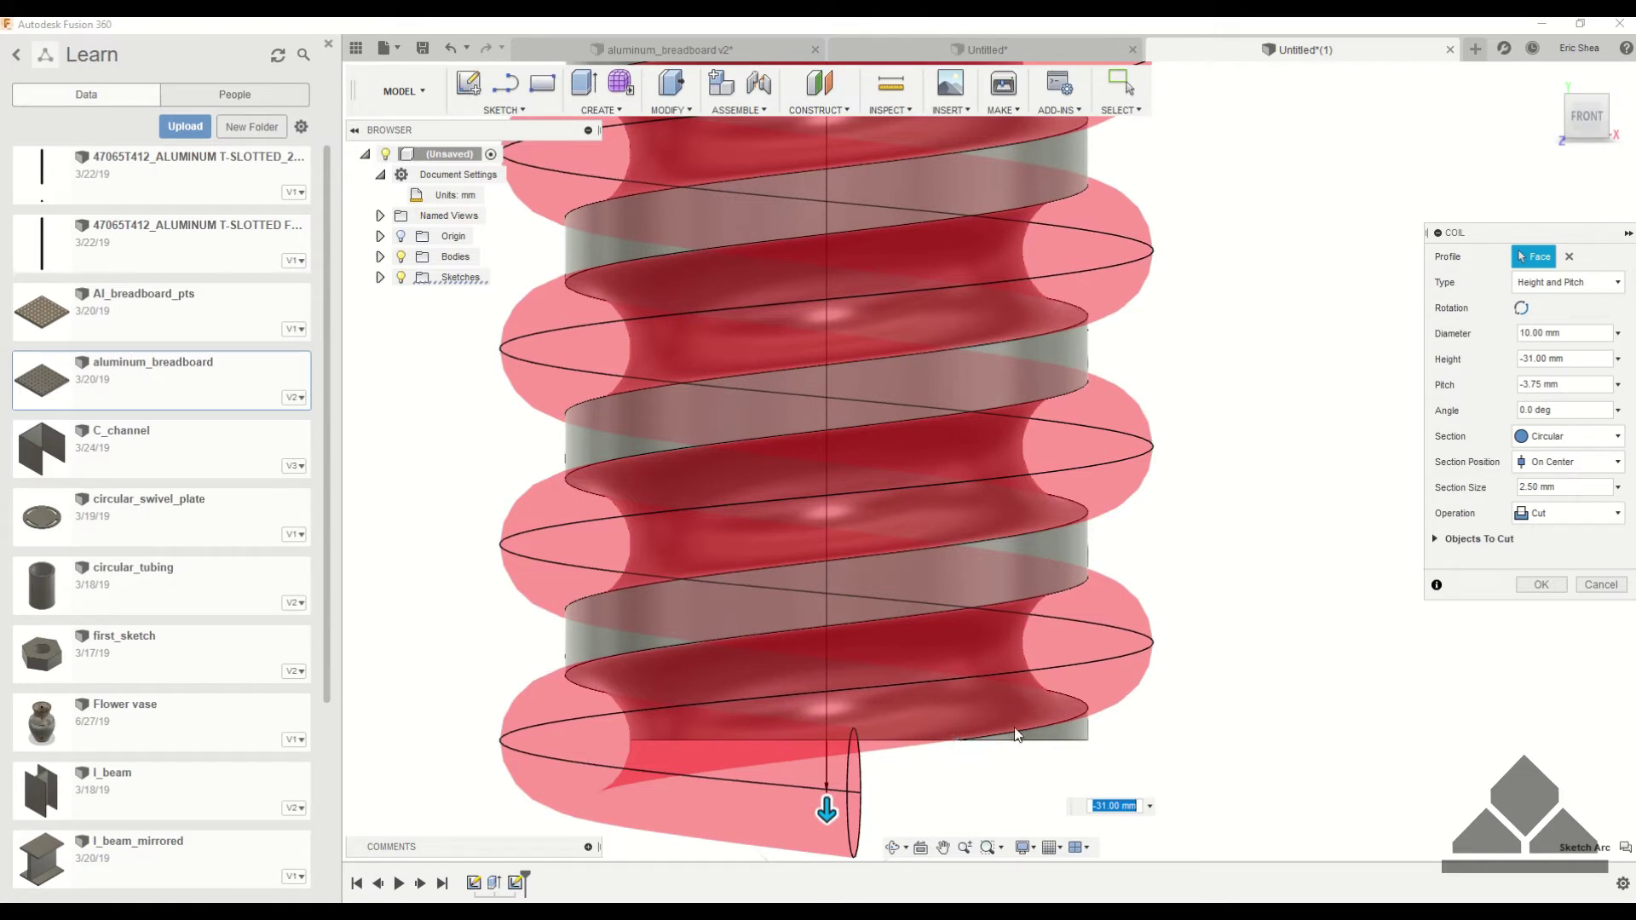
- Shorten the coil's height to -28.5 mm and examine where its lower end stops in the cylinder
drag(827, 808, 847, 682)
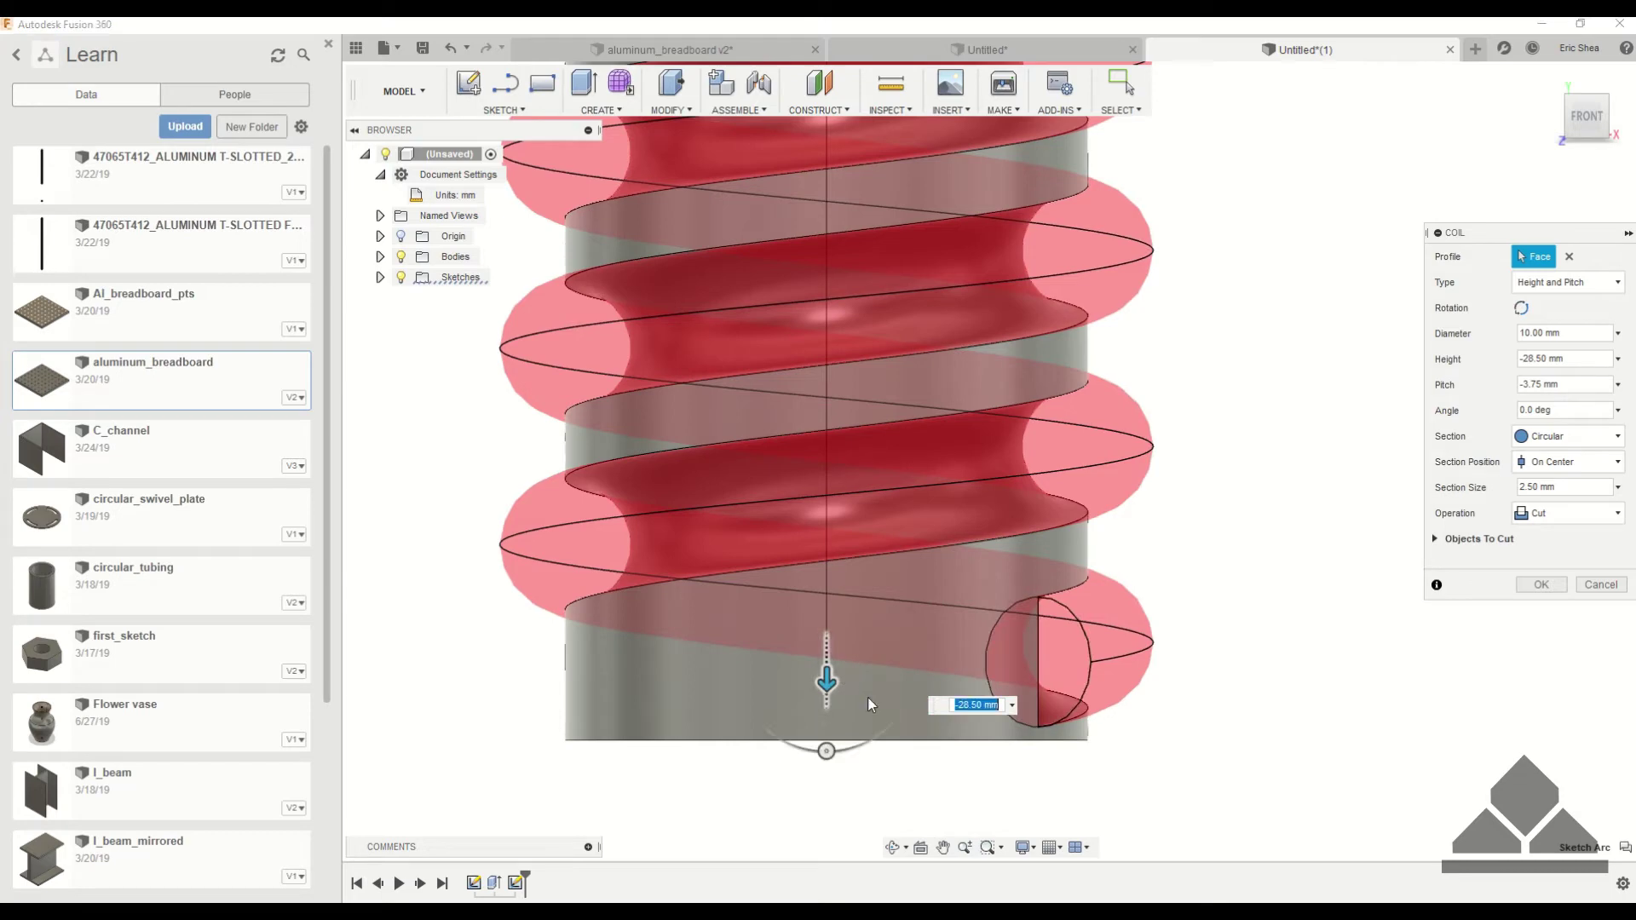
shift+middle_drag(1143, 748, 1044, 738)
scroll(1023, 744, up, 4)
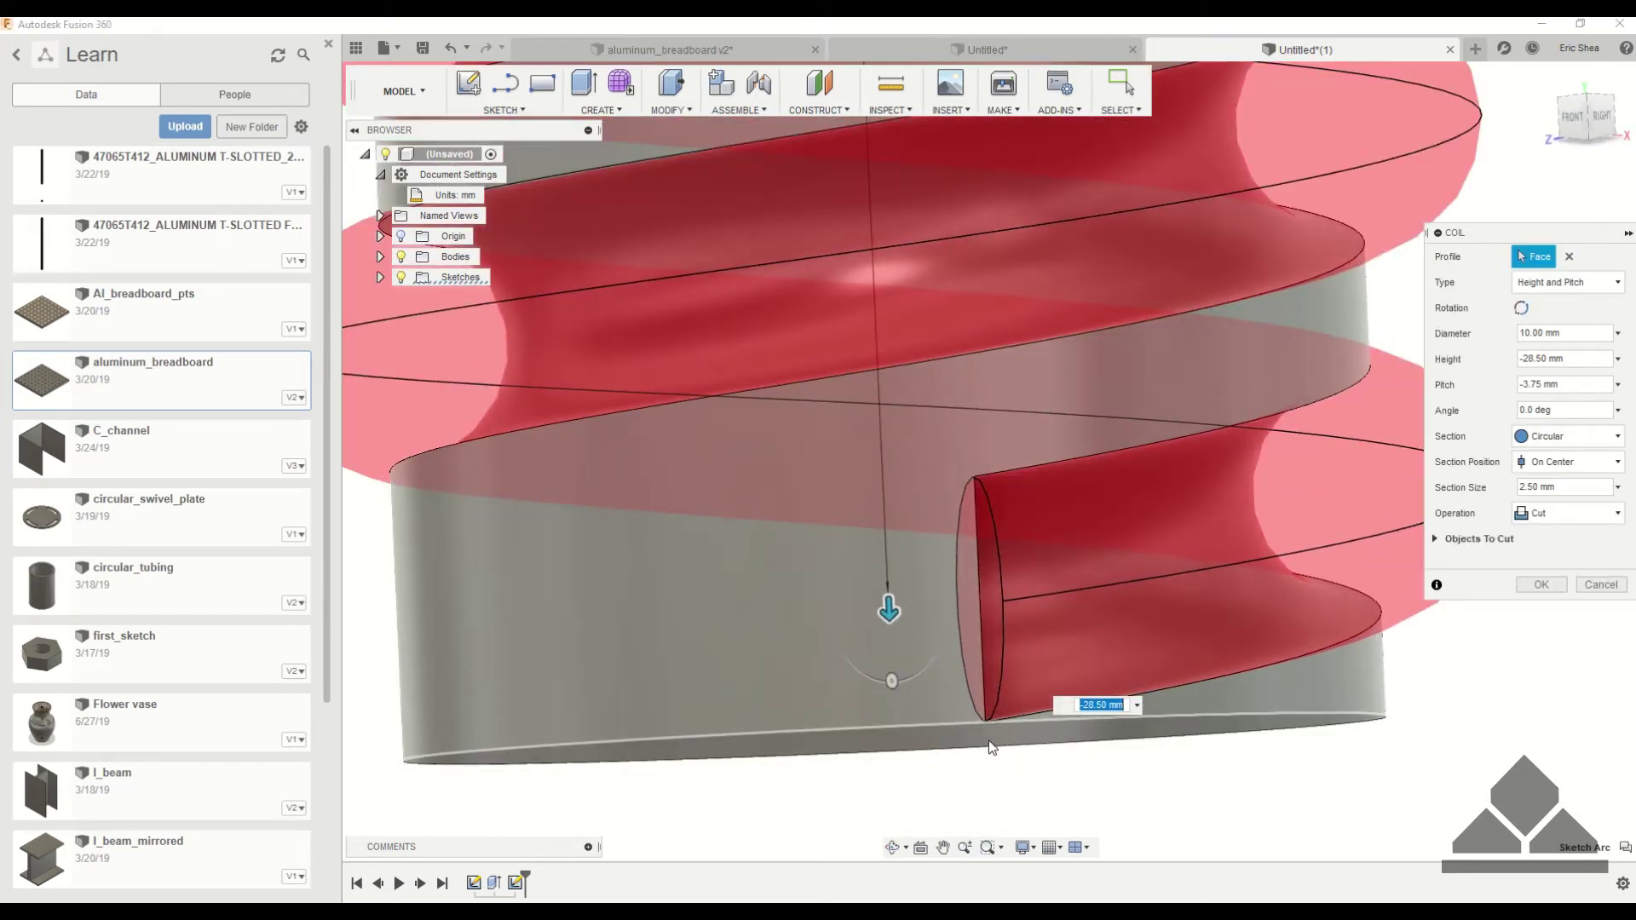
scroll(1073, 793, down, 3)
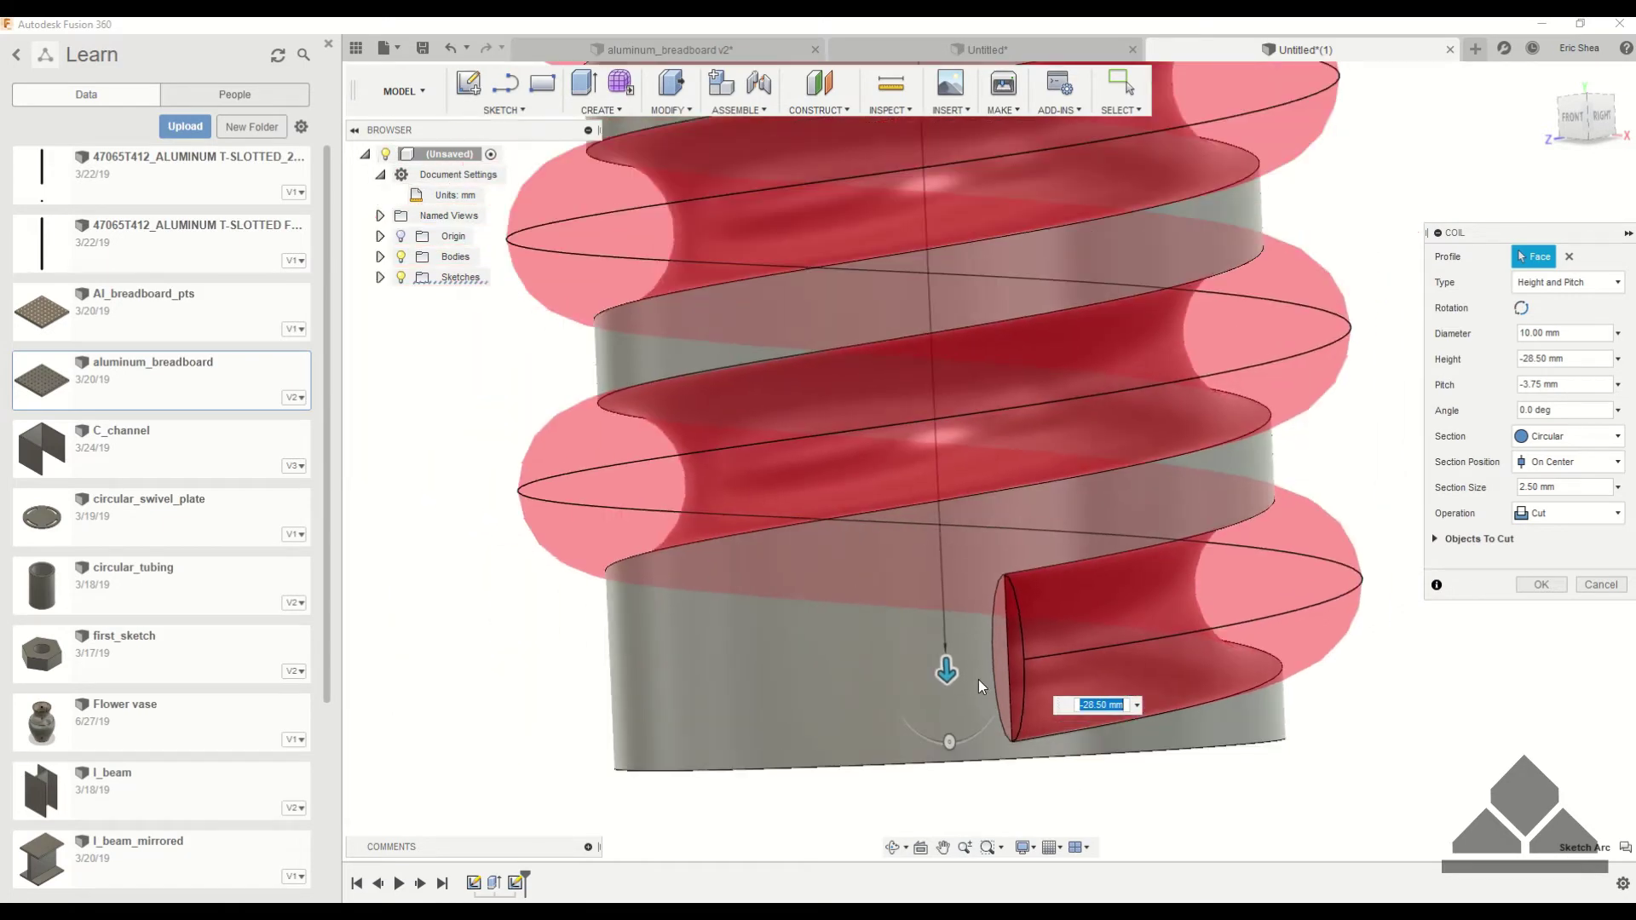
- Extend the coil's height to -31.5 mm and cut it from the cylinder with a 2.5 mm circular section
click(1573, 117)
scroll(1001, 646, down, 2)
drag(941, 682, 942, 831)
scroll(954, 673, down, 2)
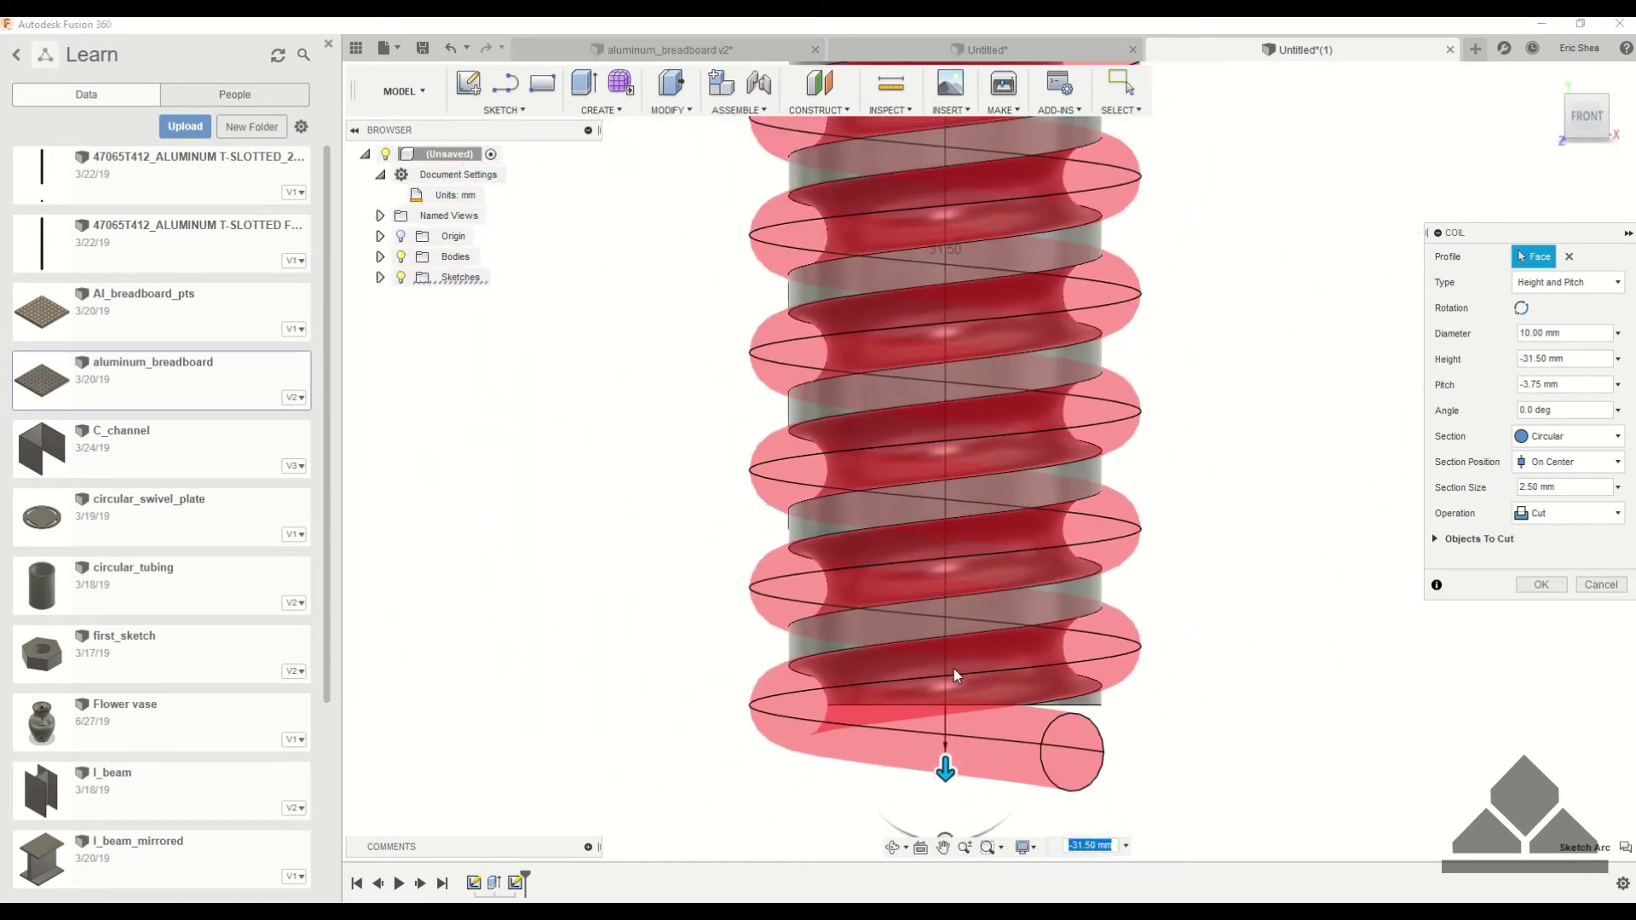
middle_drag(954, 668, 947, 622)
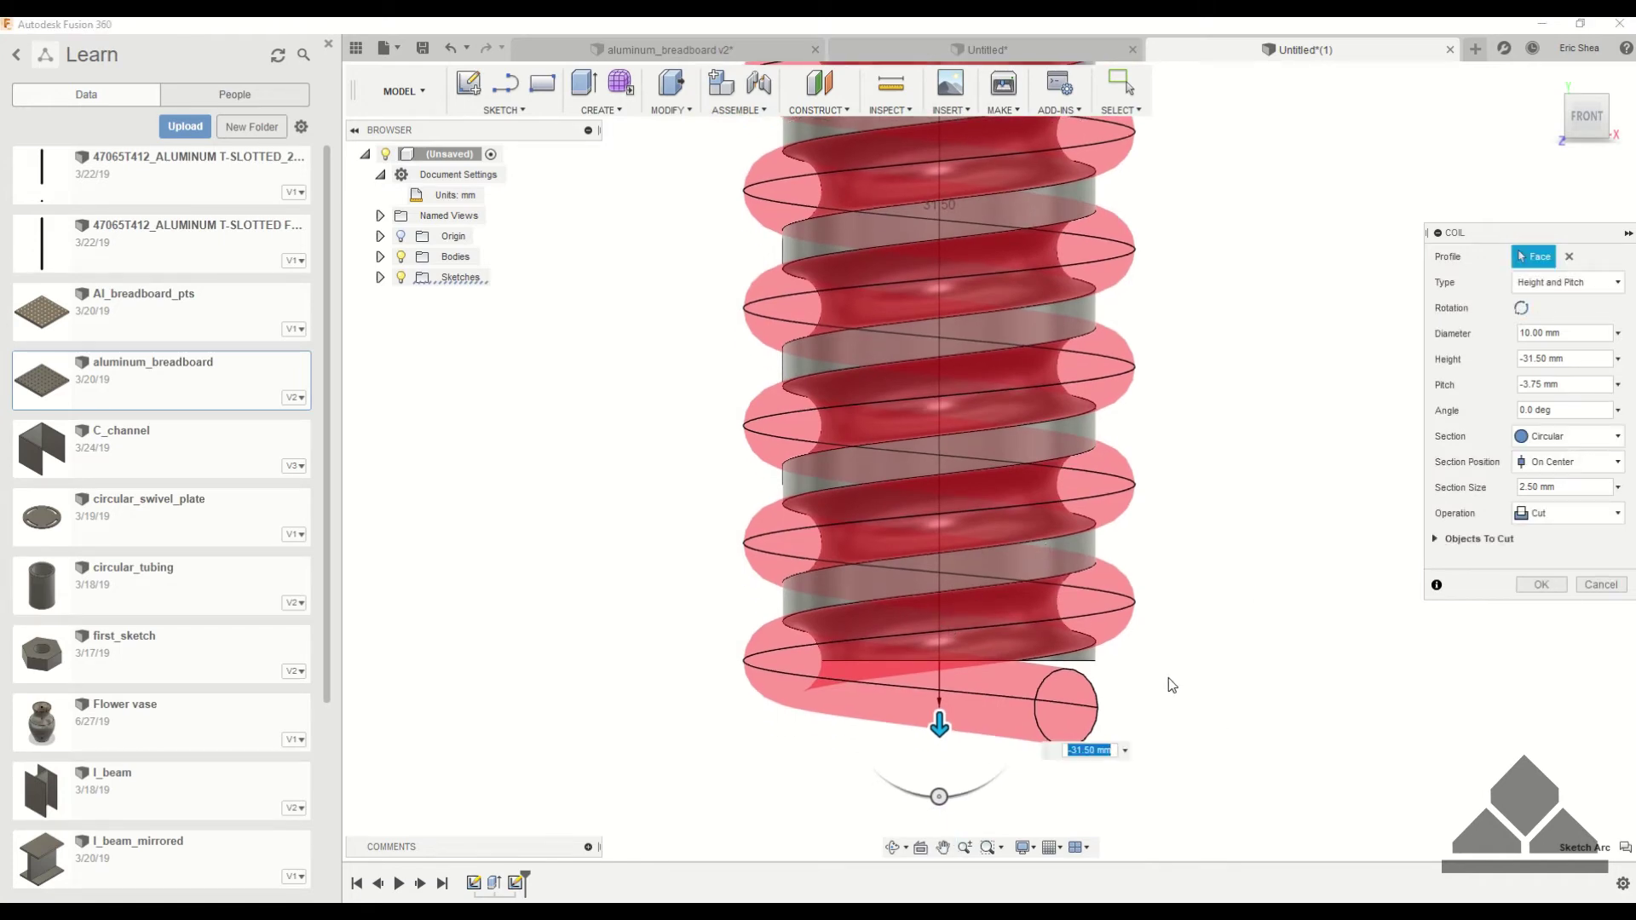
scroll(1183, 535, down, 5)
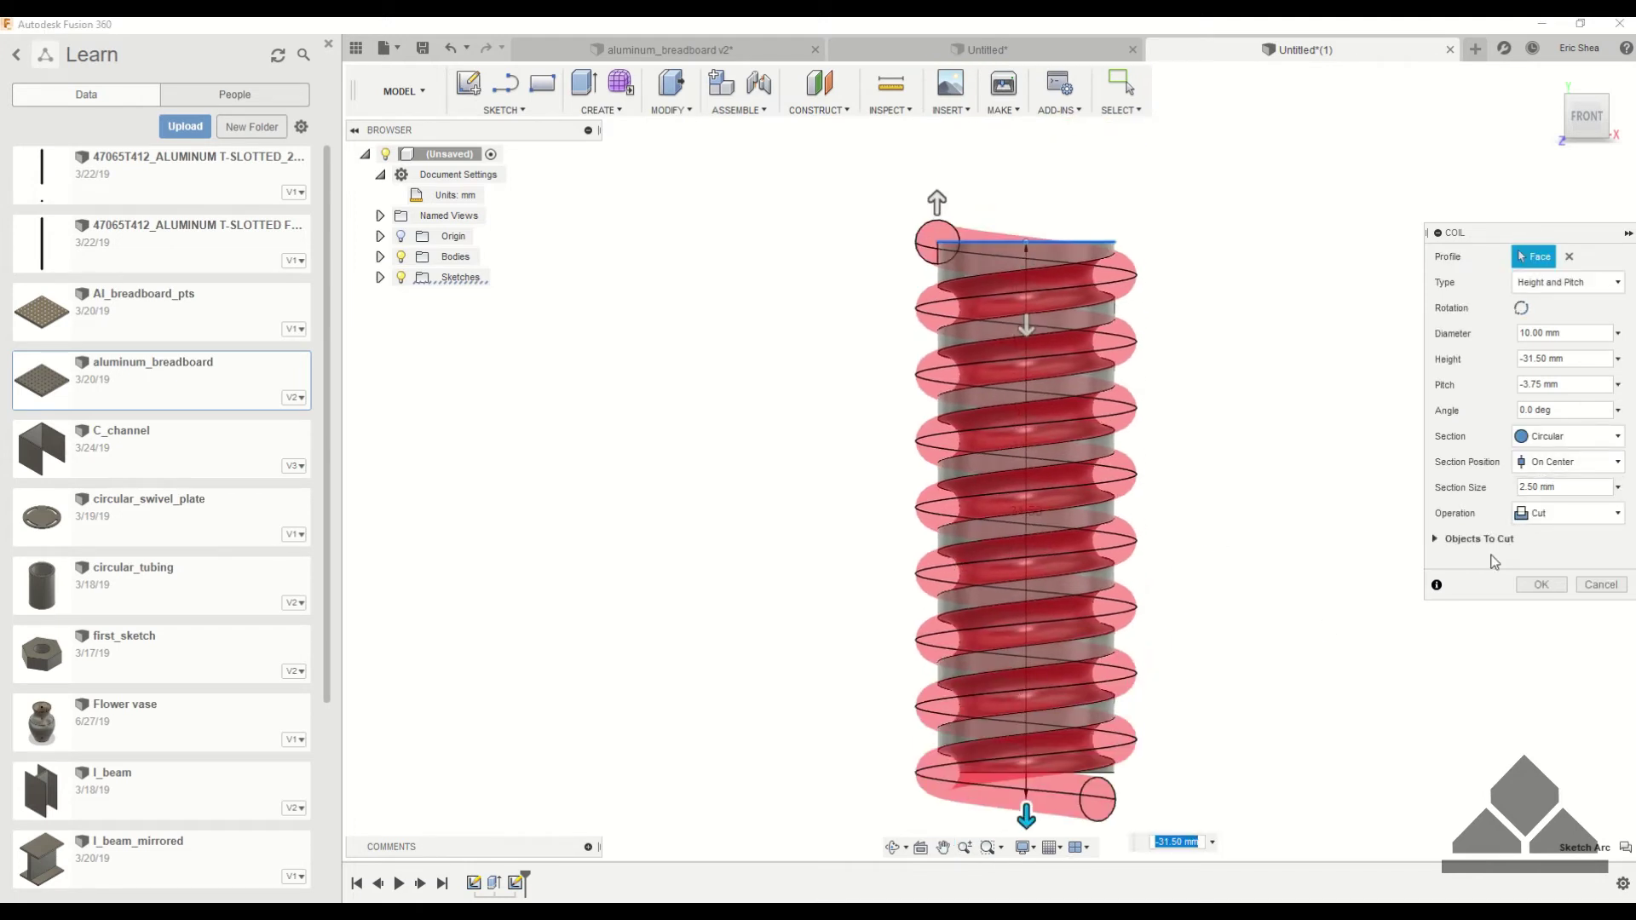
click(1541, 584)
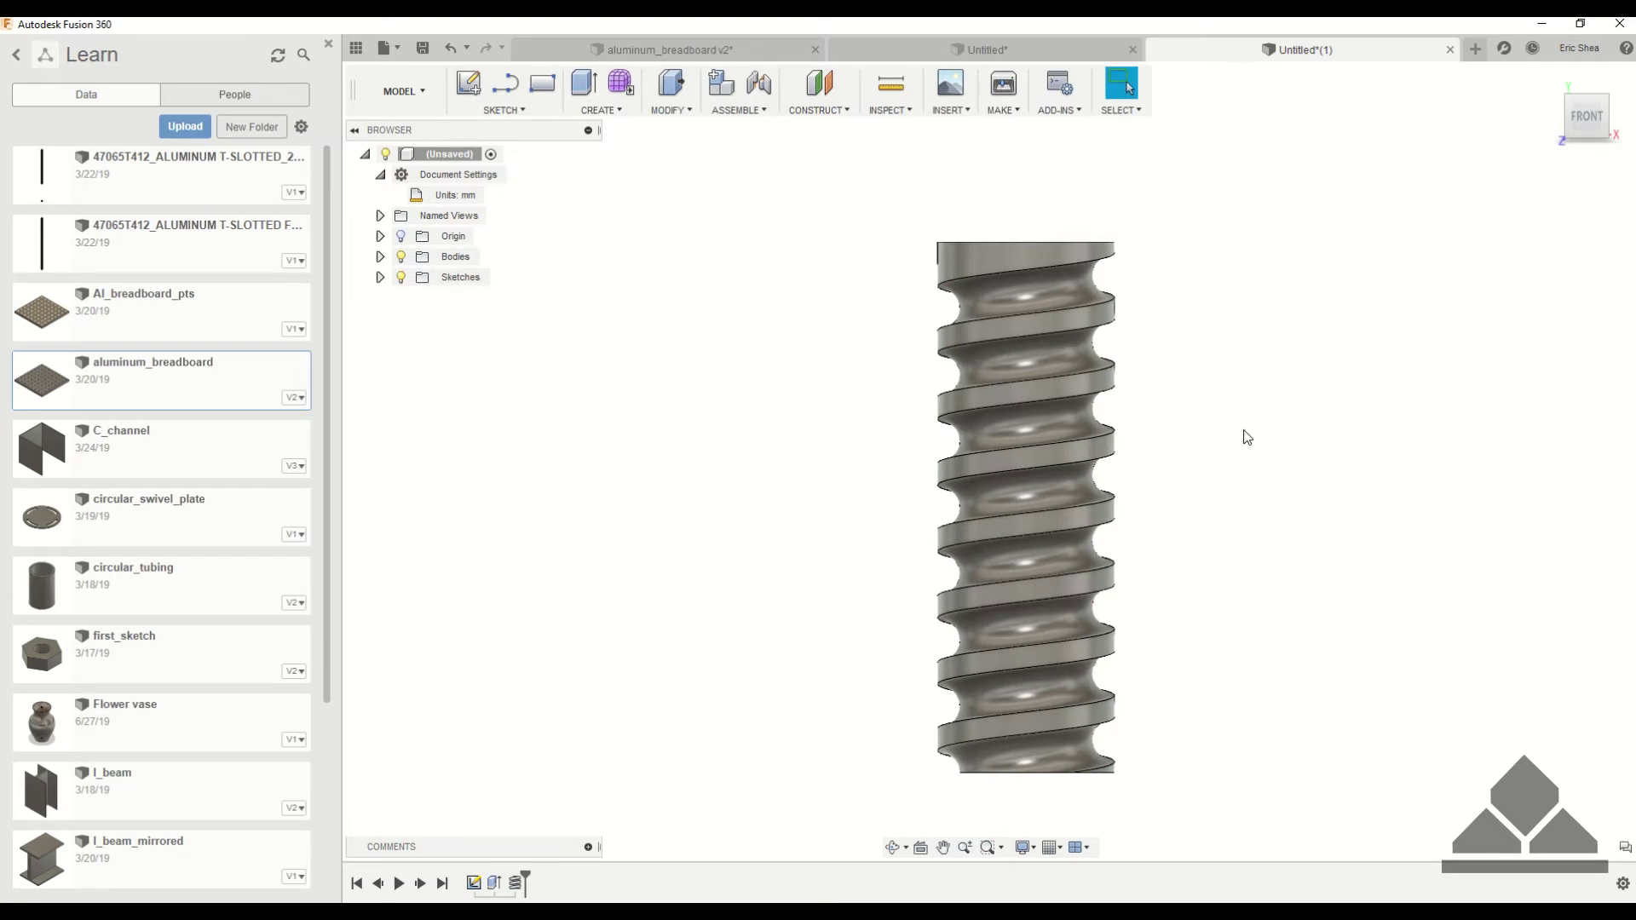
- Examine the cut thread from all sides, especially where the groove starts at the cylinder's top face and ends at the bottom
shift+middle_drag(1247, 437, 1254, 297)
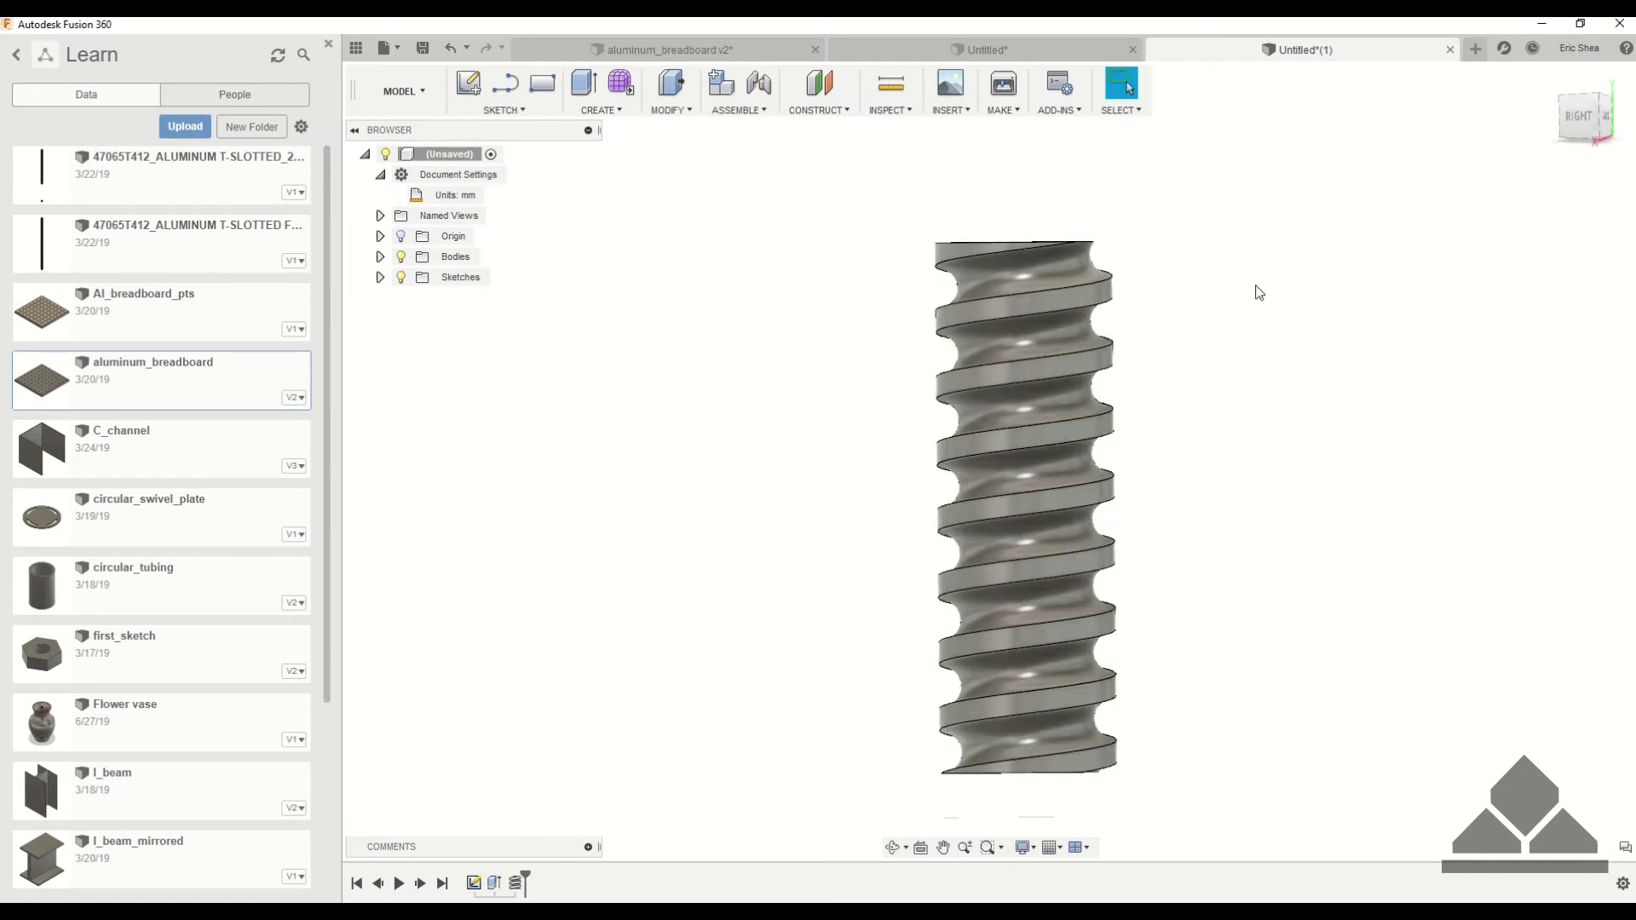
shift+middle_drag(1230, 284, 1016, 191)
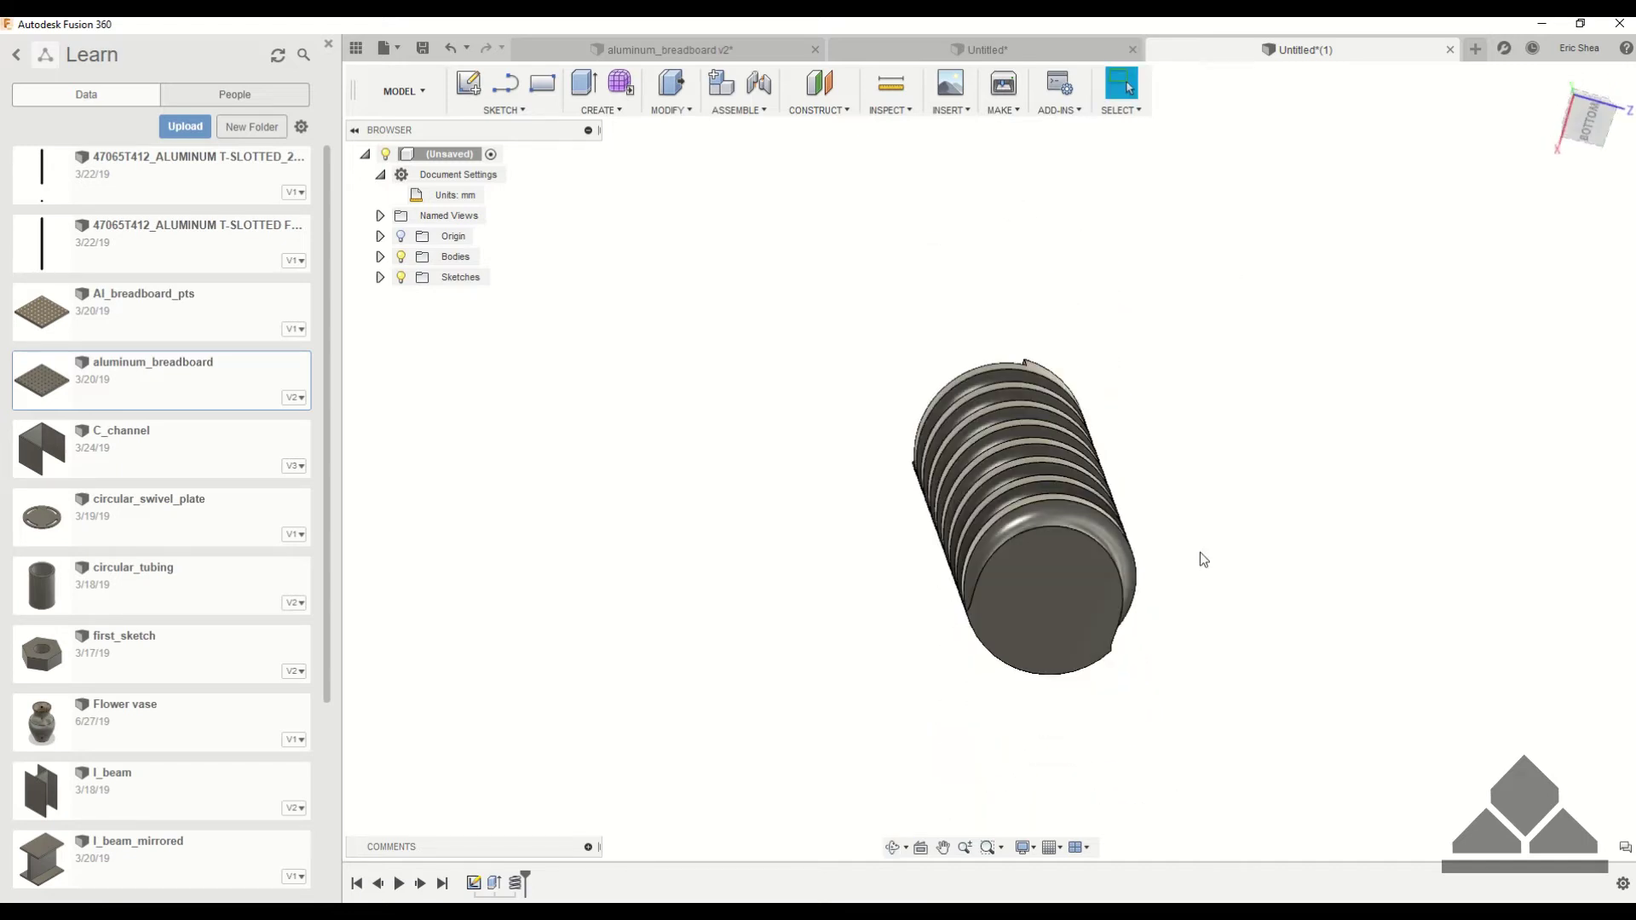
shift+middle_drag(1202, 555, 1122, 690)
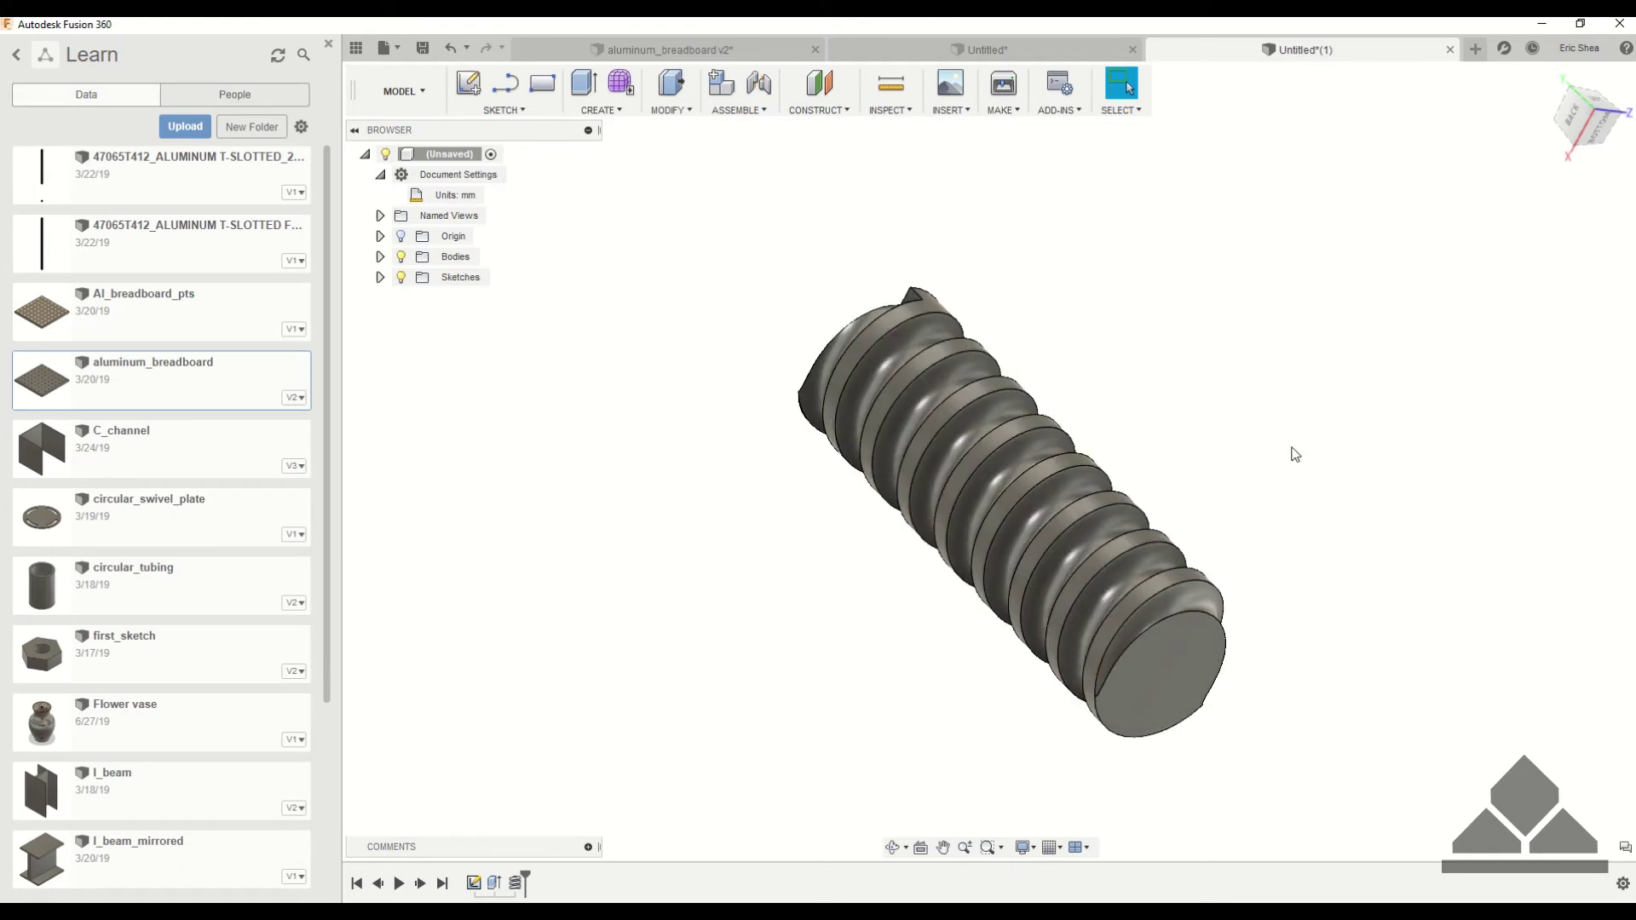
shift+middle_drag(1296, 454, 1241, 570)
shift+middle_drag(1193, 378, 1180, 256)
scroll(1236, 327, up, 3)
scroll(1177, 300, up, 3)
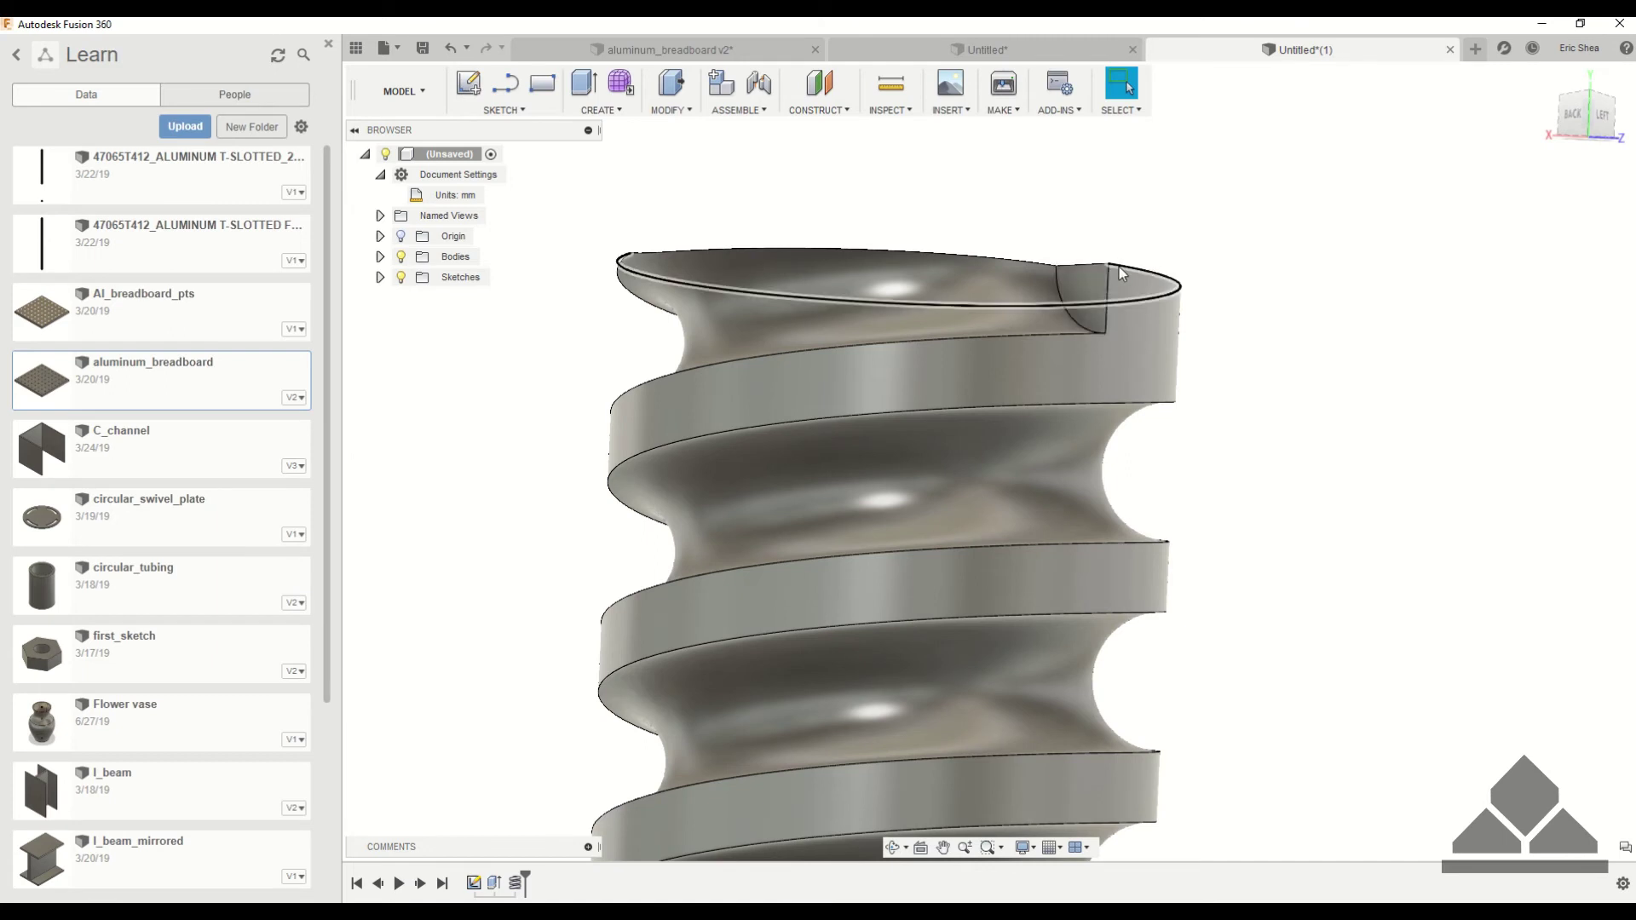
scroll(1283, 322, down, 3)
shift+middle_drag(1285, 296, 1277, 318)
drag(1276, 318, 1253, 311)
key(Escape)
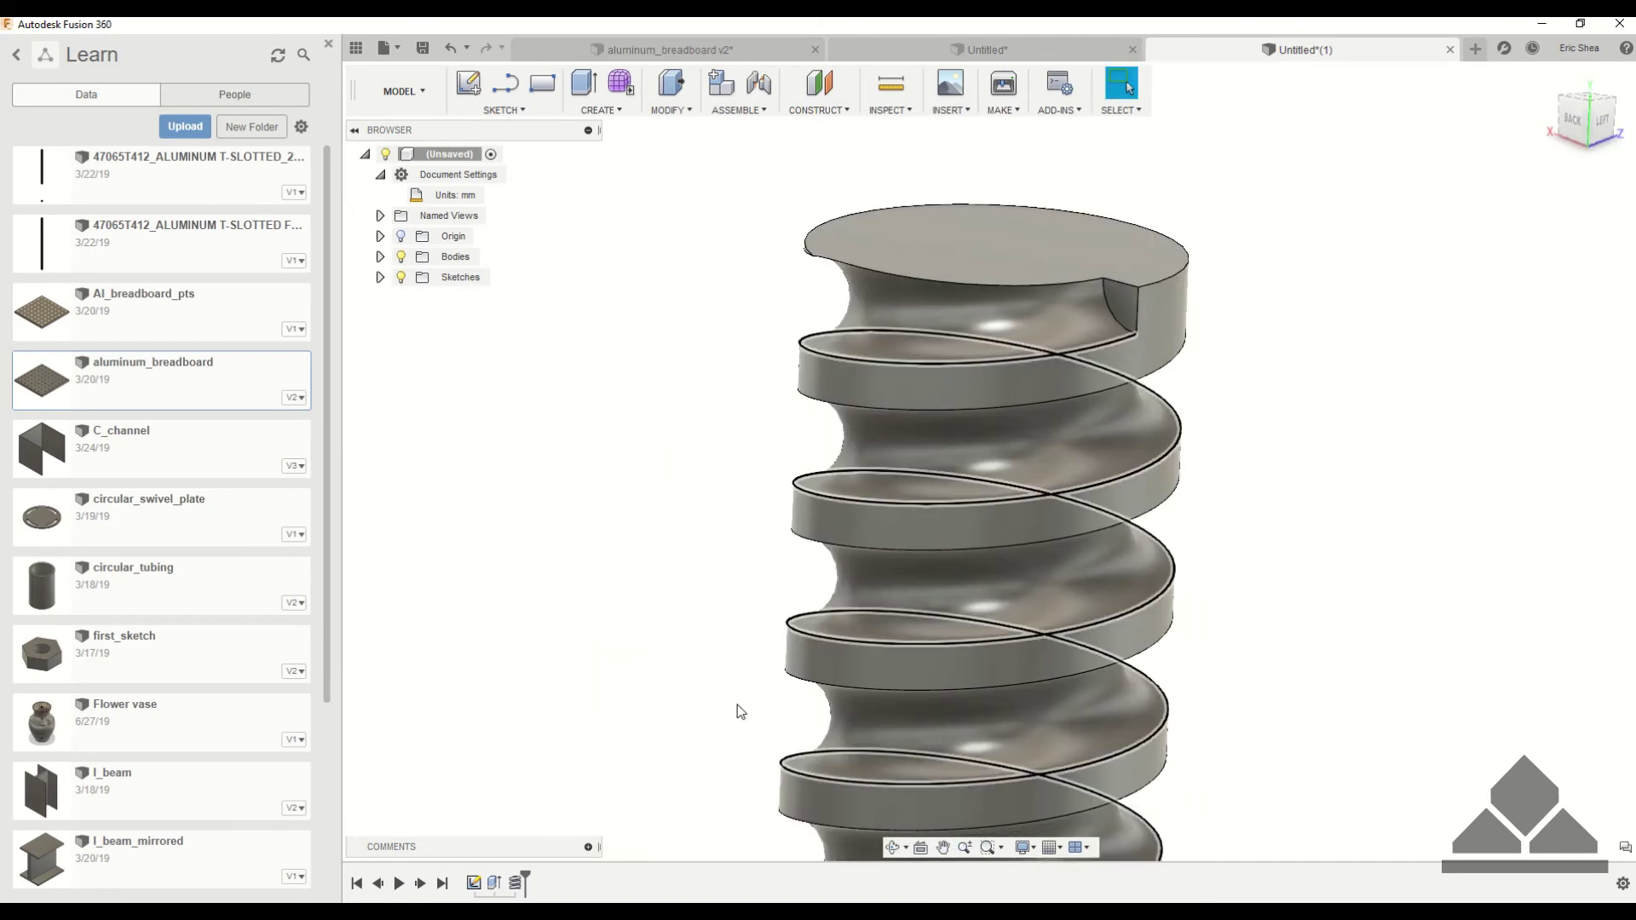
- Delete the coil feature from the cylinder's history
right_click(515, 883)
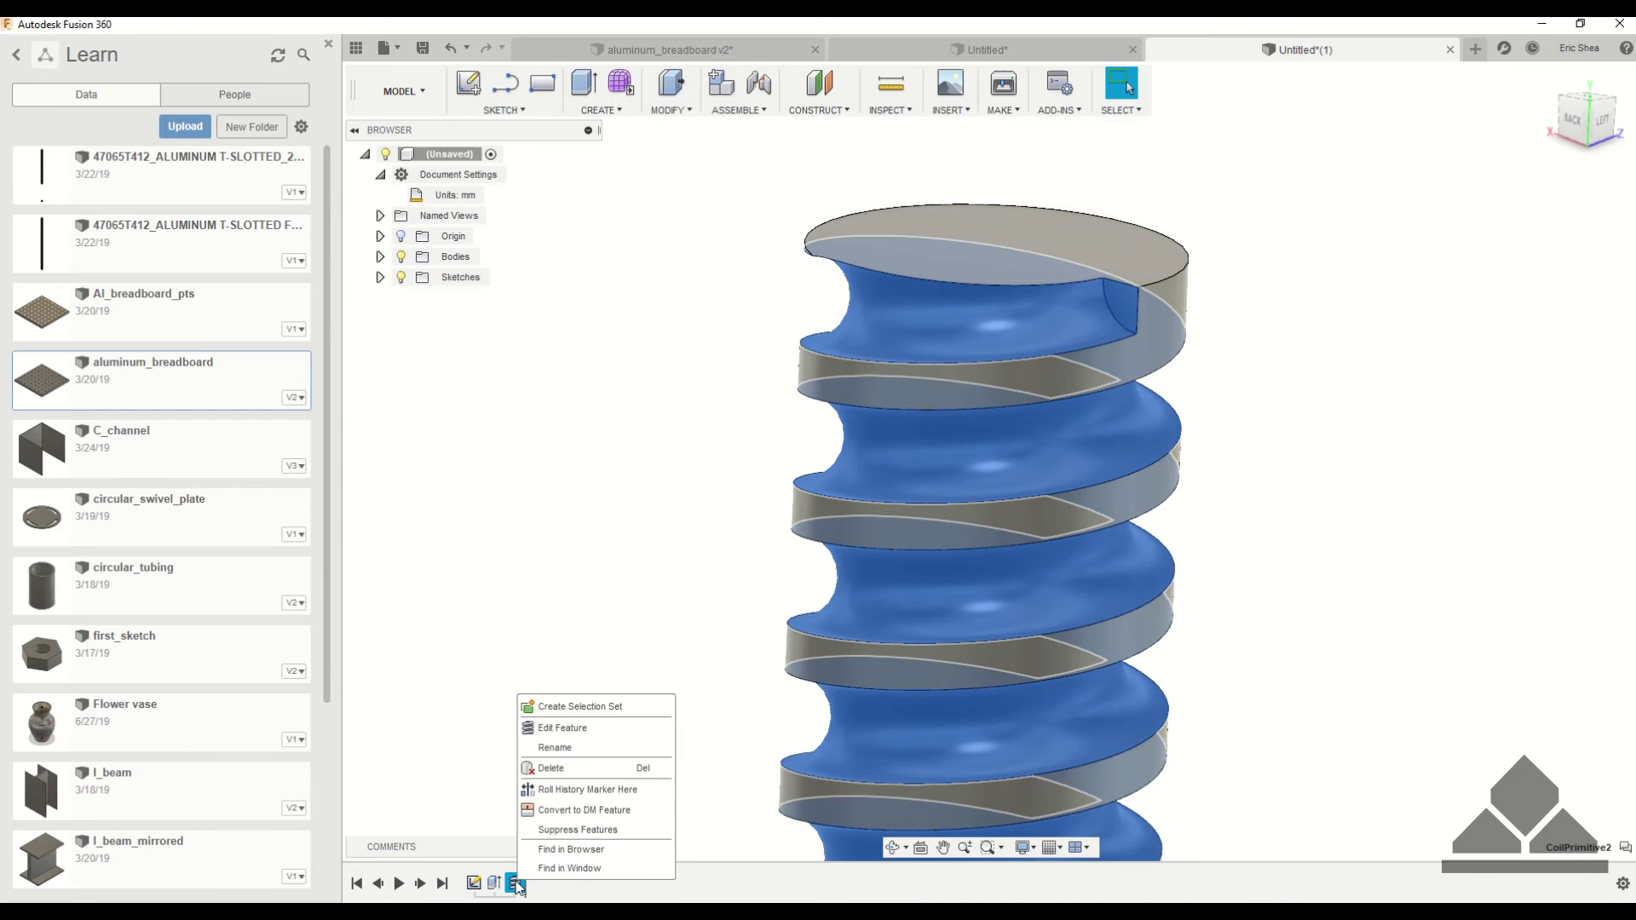
click(550, 768)
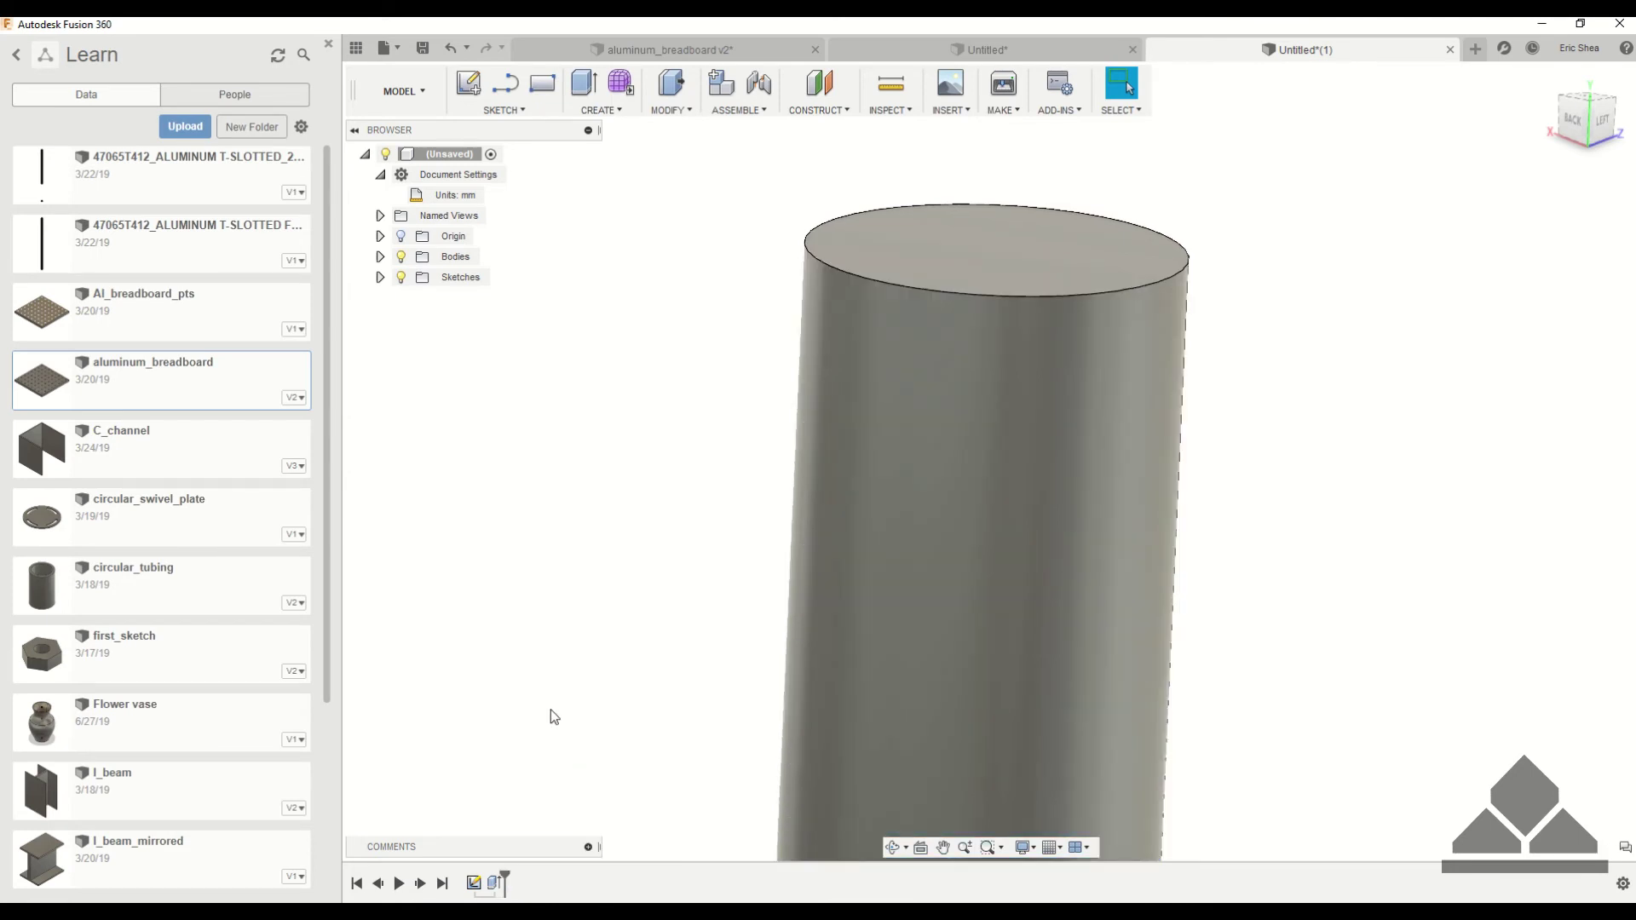
scroll(551, 708, down, 2)
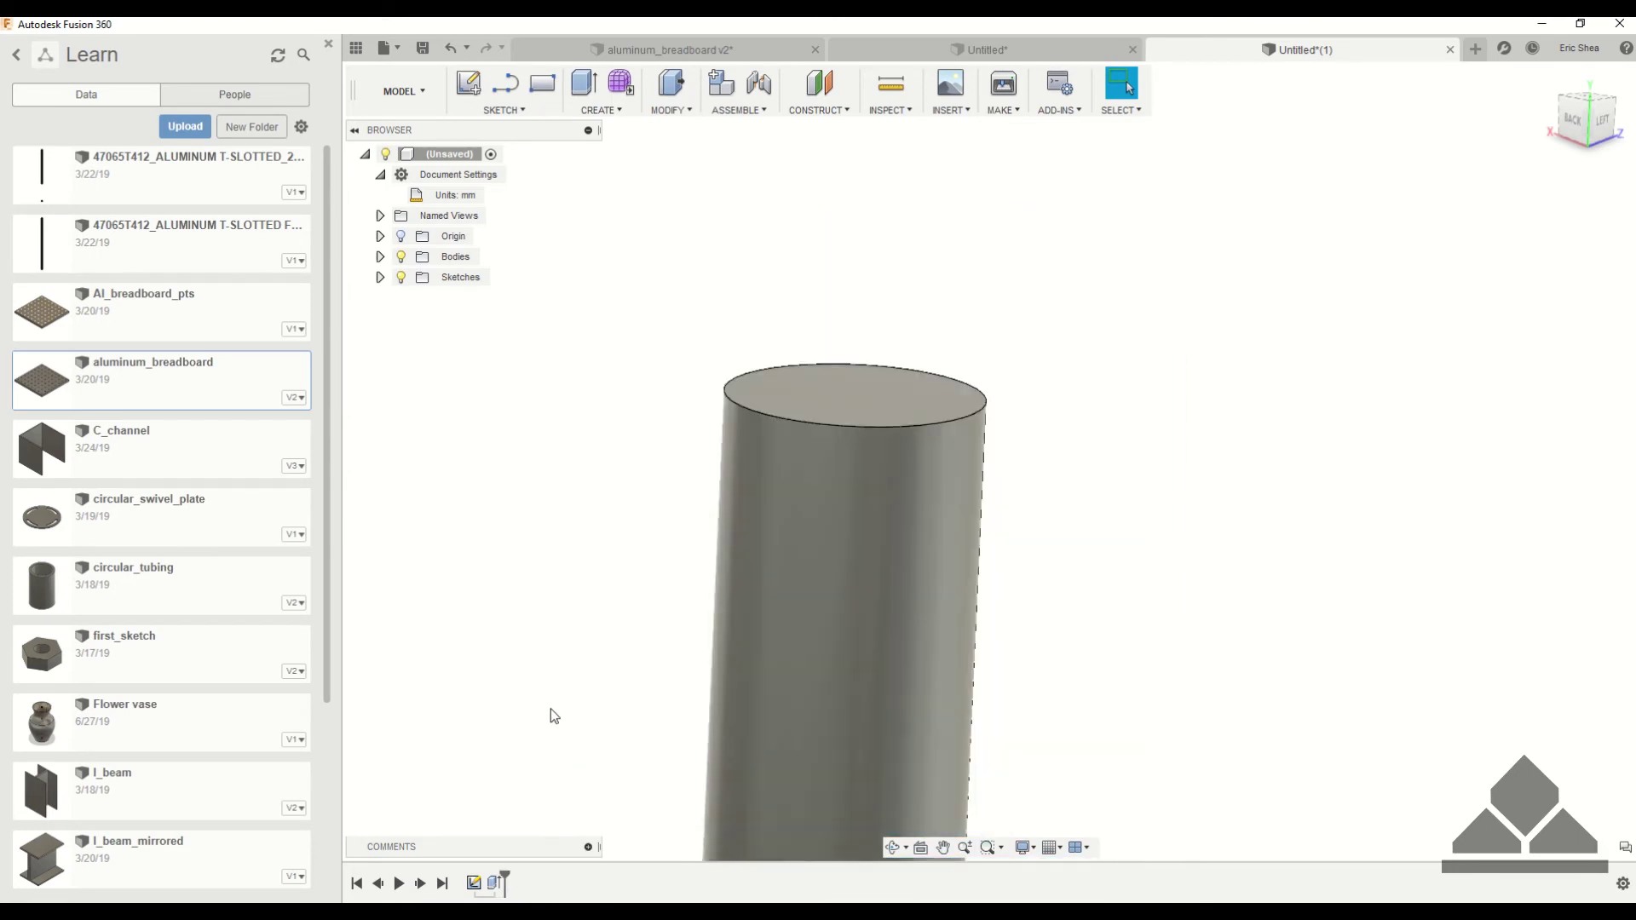
- Create a construction plane offset 3 mm above the cylinder's top face
click(817, 110)
click(823, 128)
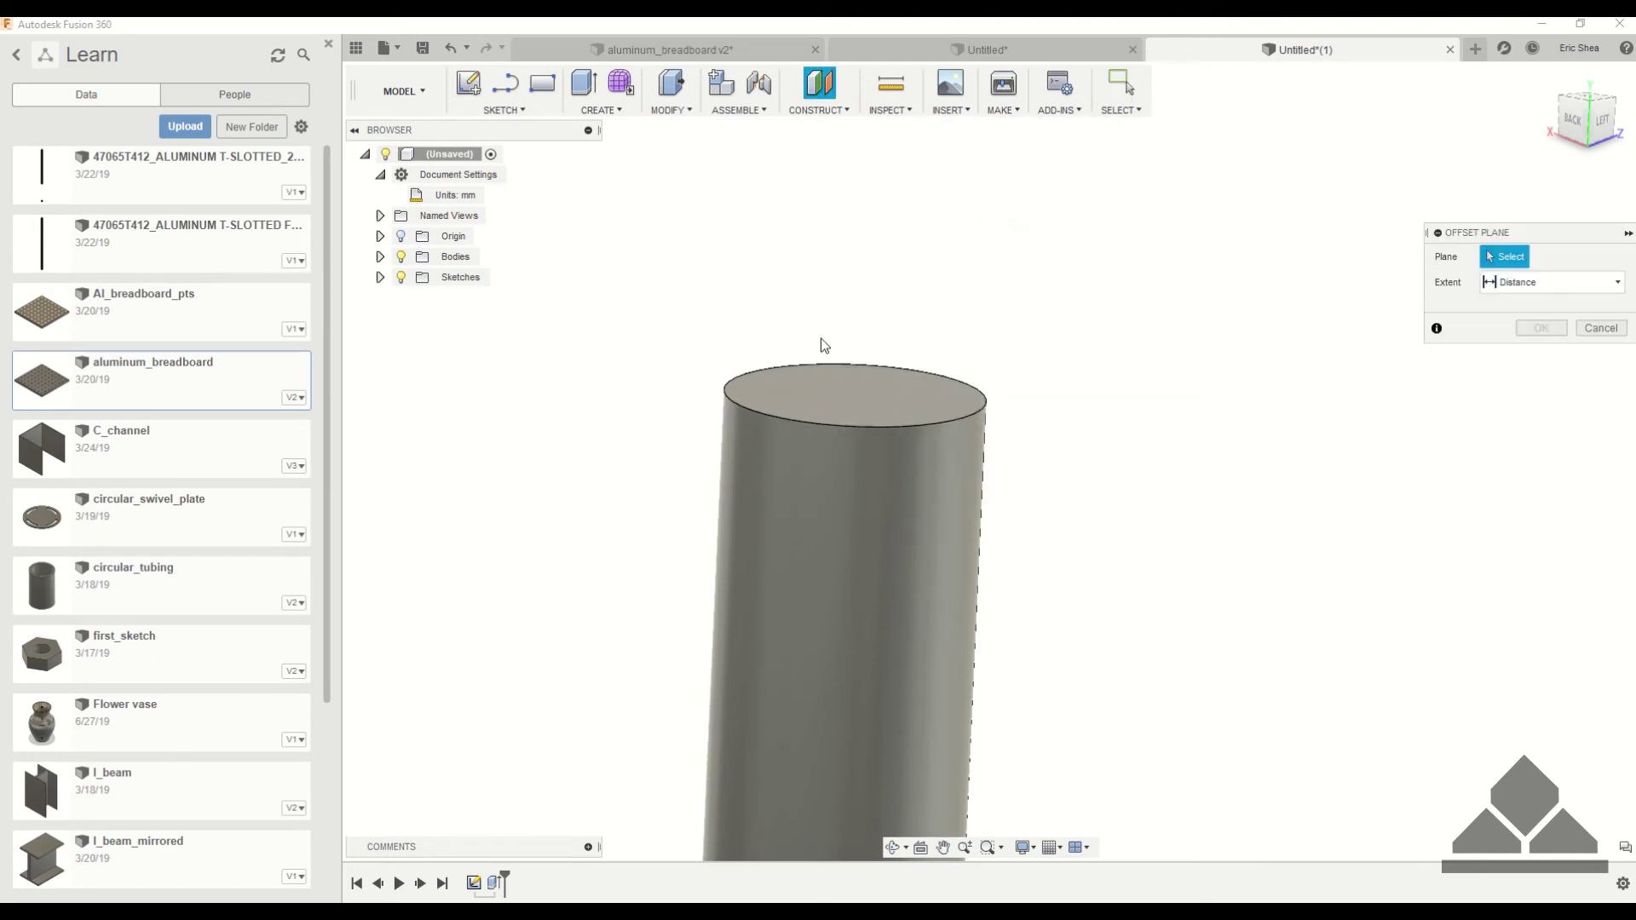
click(837, 406)
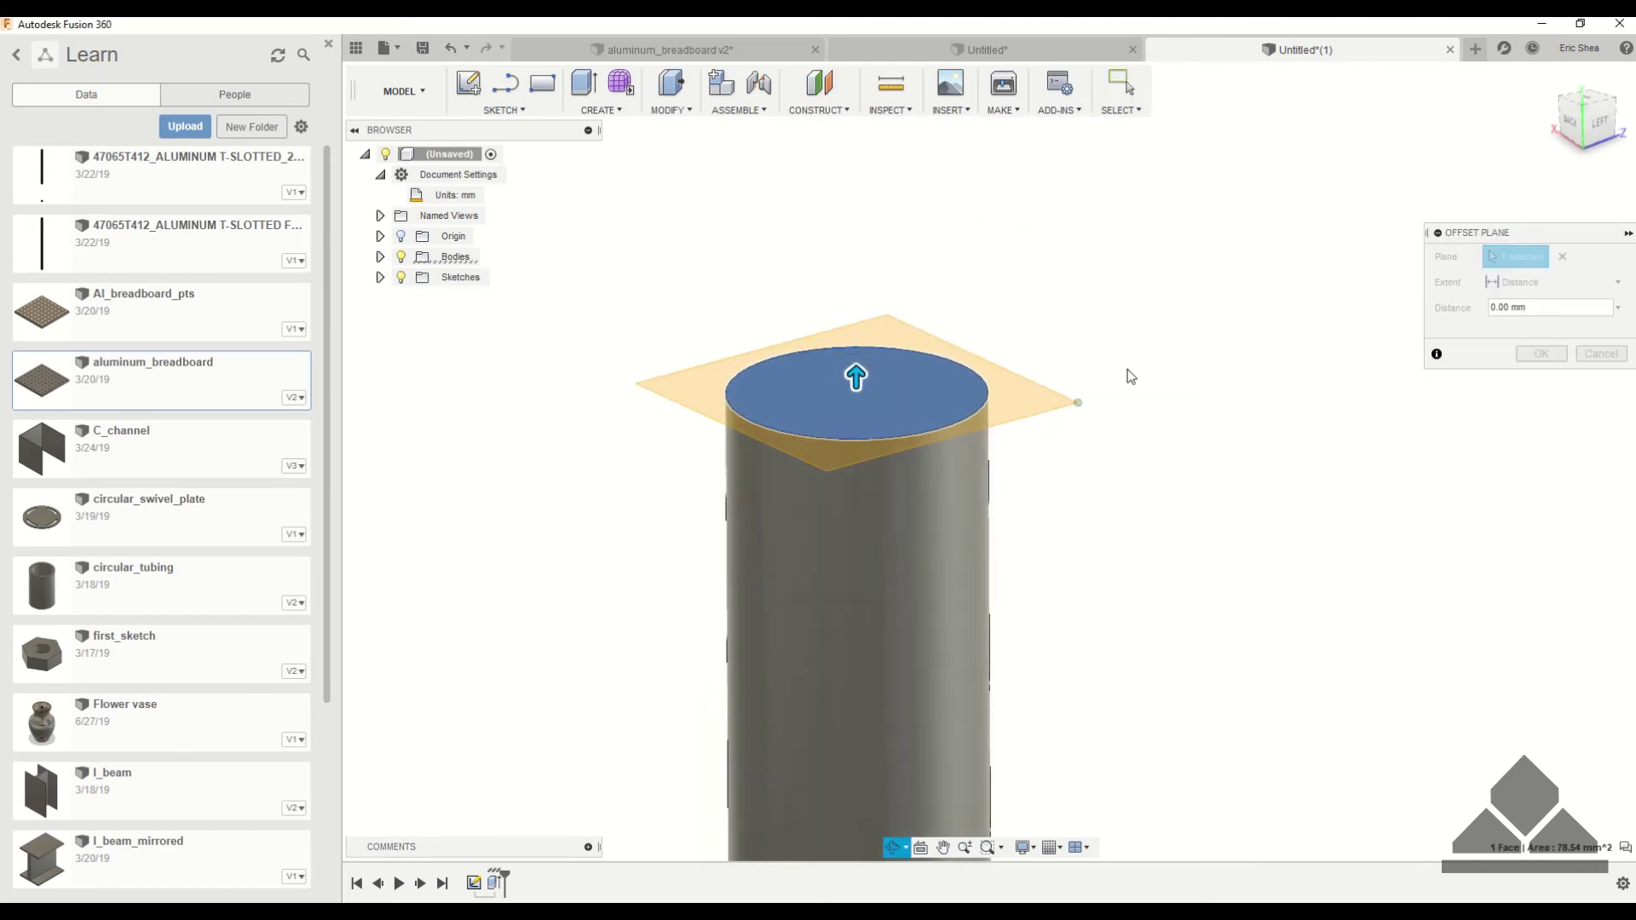
drag(856, 377, 854, 297)
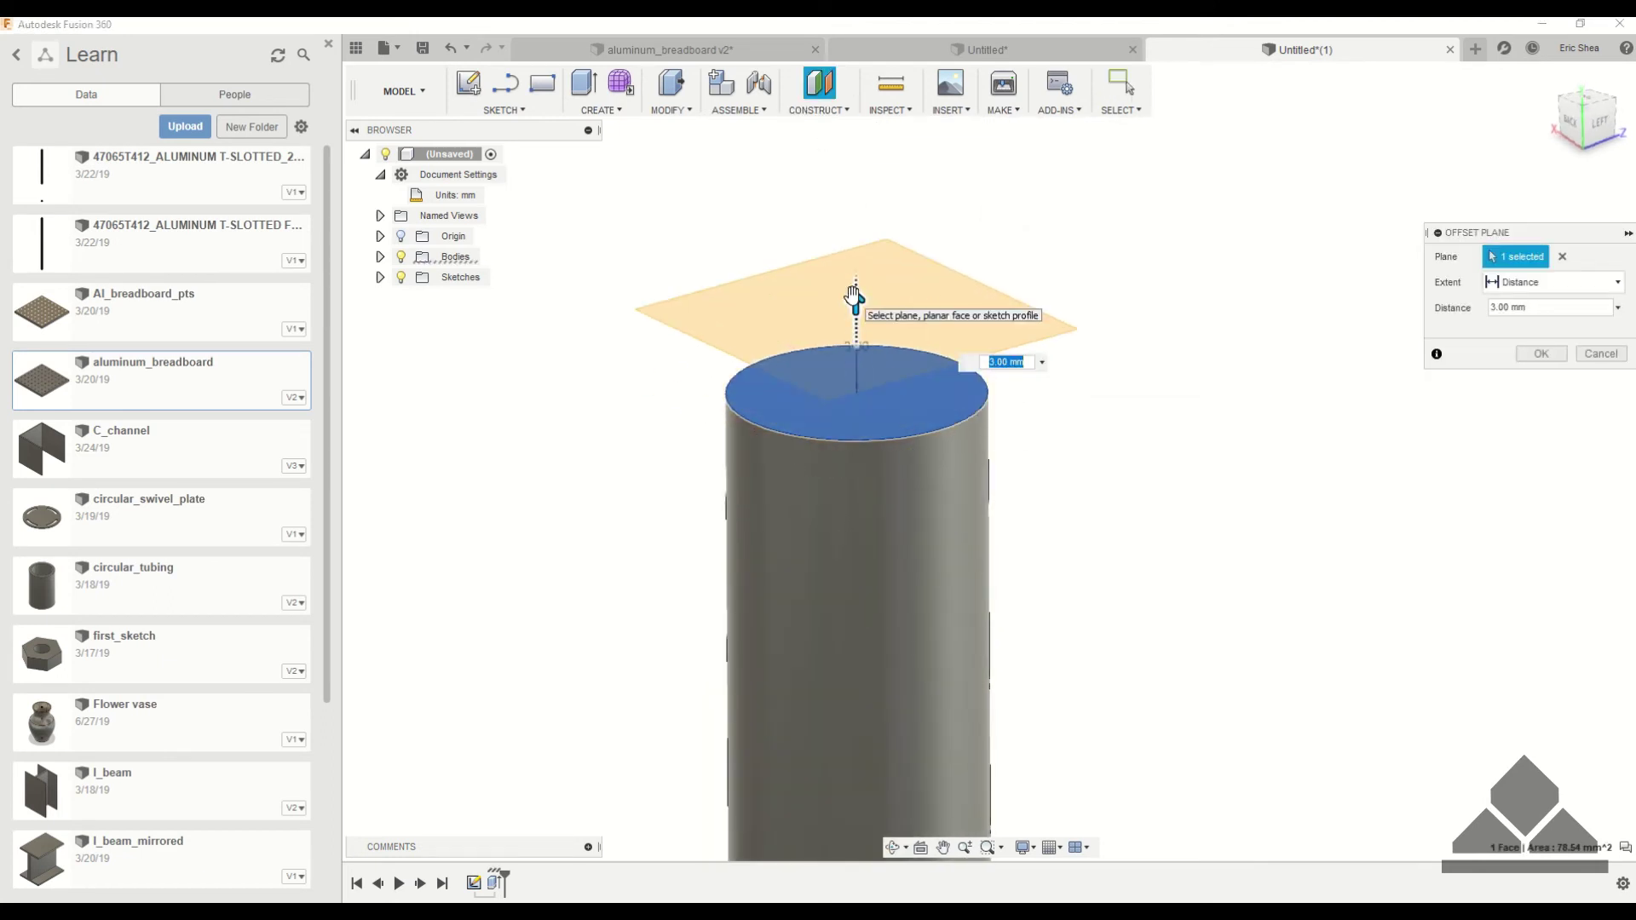
key(Return)
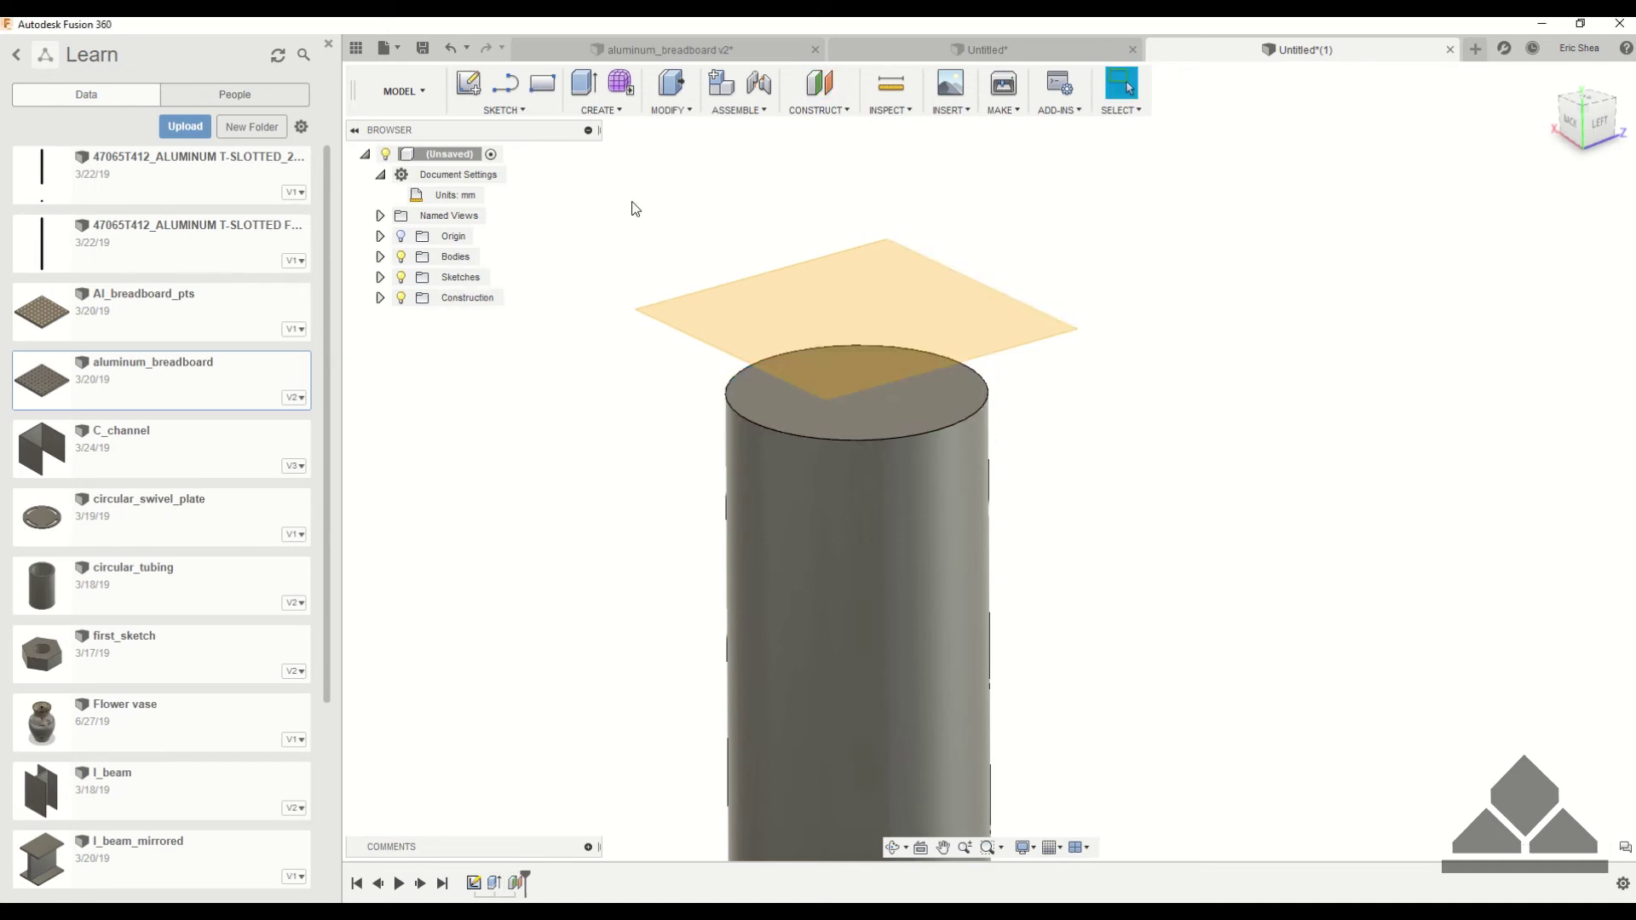
- Start a coil on the offset plane, with a 10 mm diameter base circle centred on the cylinder's axis
click(603, 108)
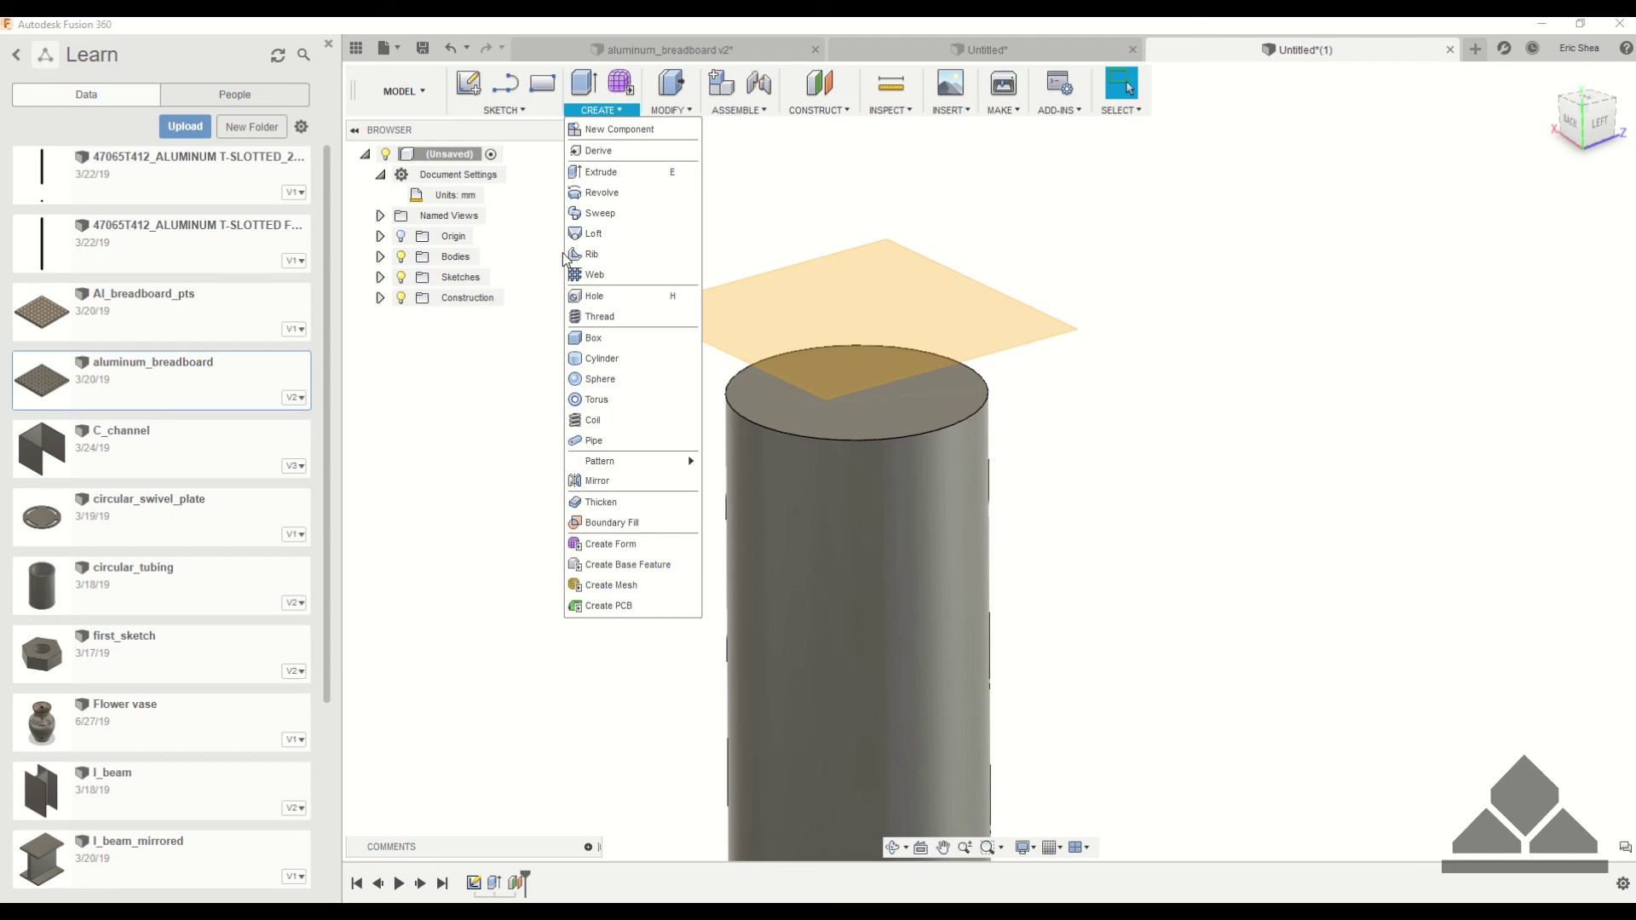
click(594, 421)
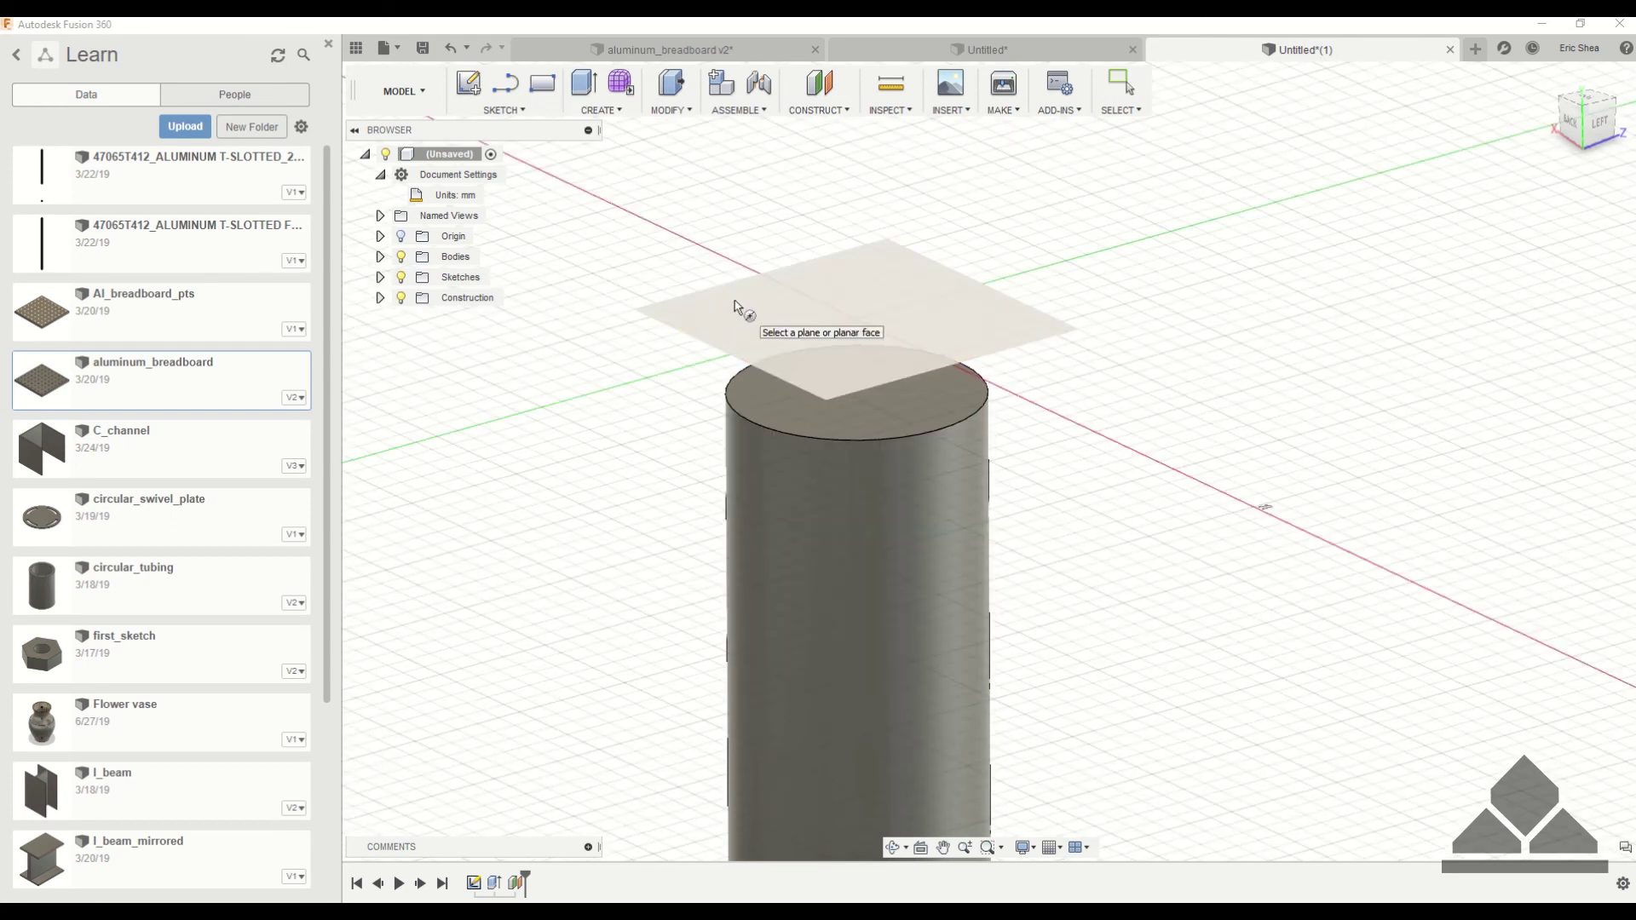
click(740, 309)
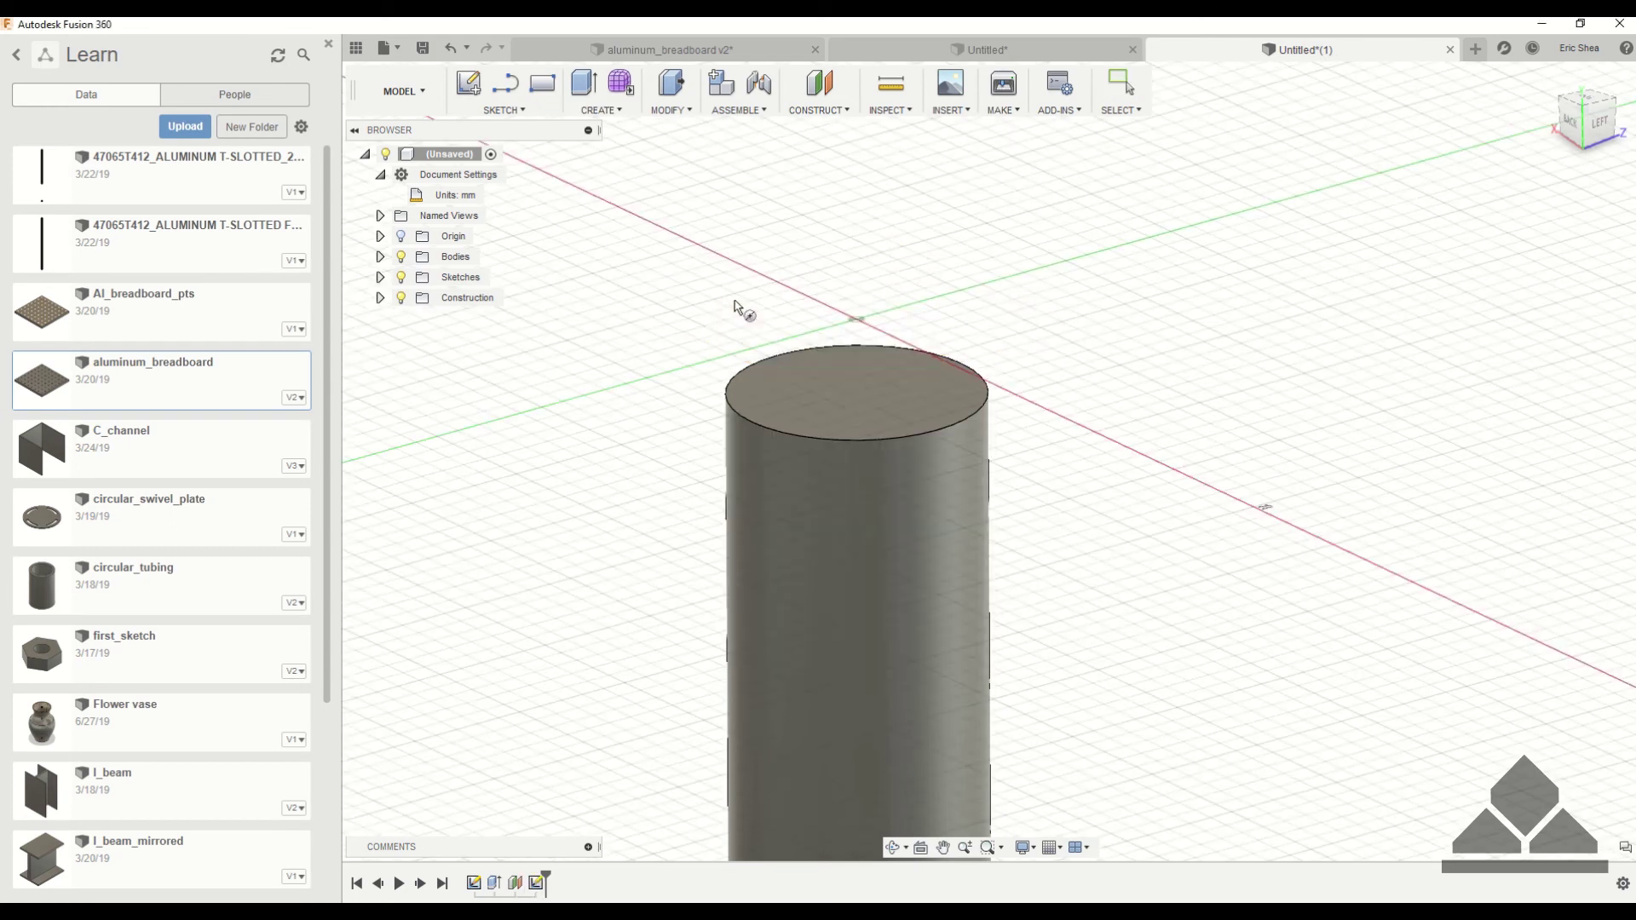
click(854, 324)
click(941, 312)
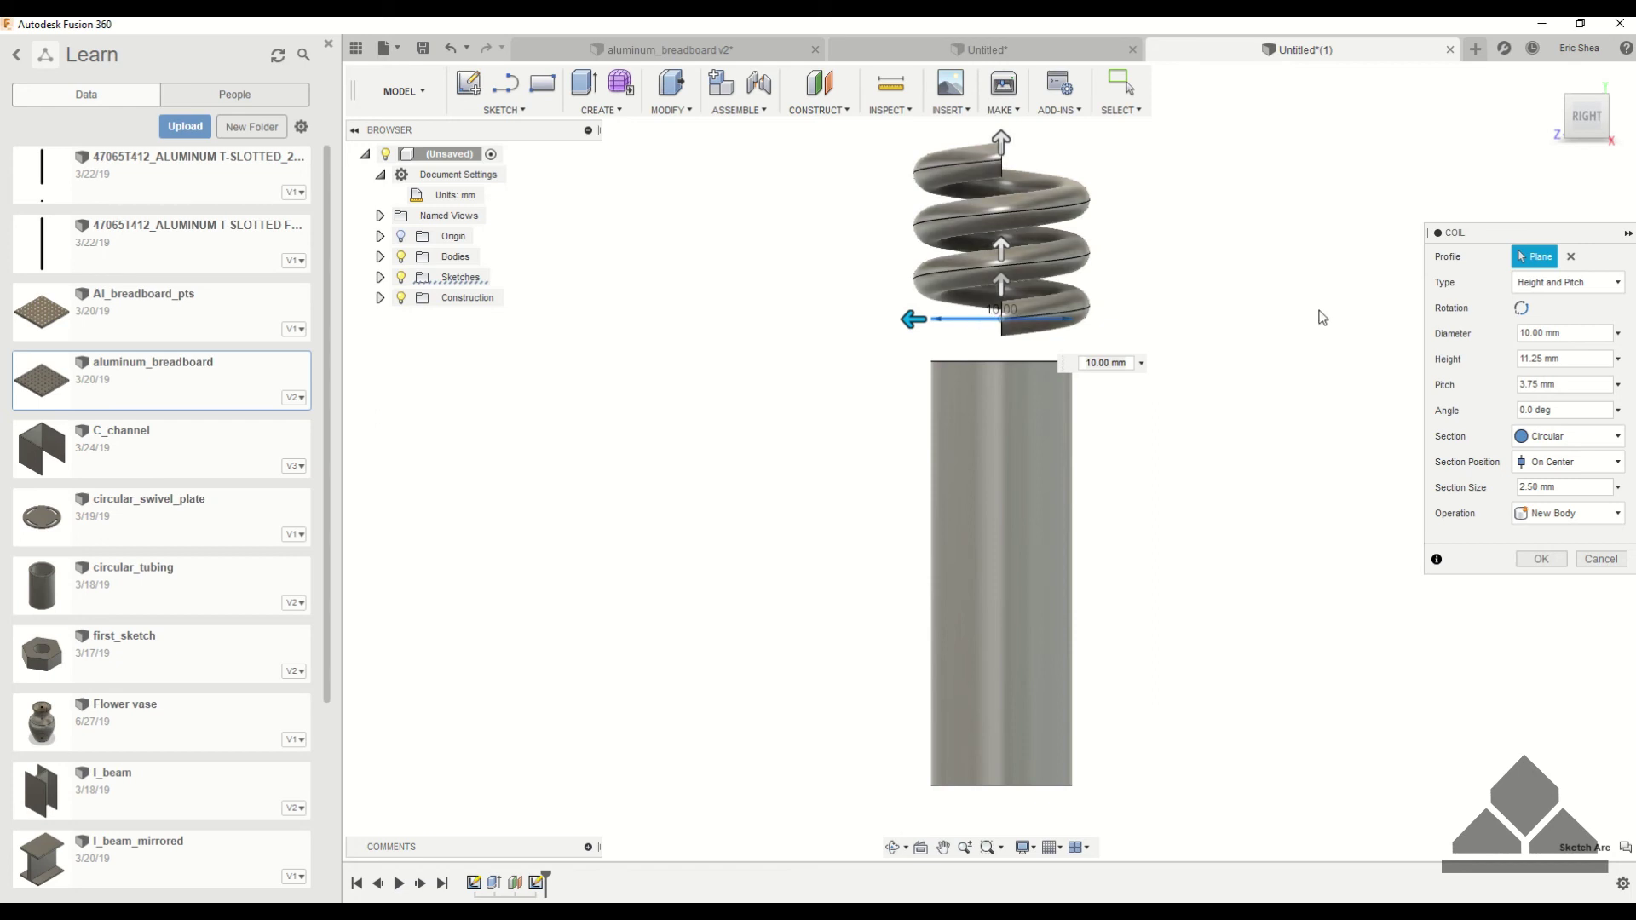
- Cut the coil through the cylinder with a height of -35 mm, a pitch of -3.75 mm and a 2.5 mm circular section
drag(1001, 140, 1014, 845)
click(1520, 384)
text(-)
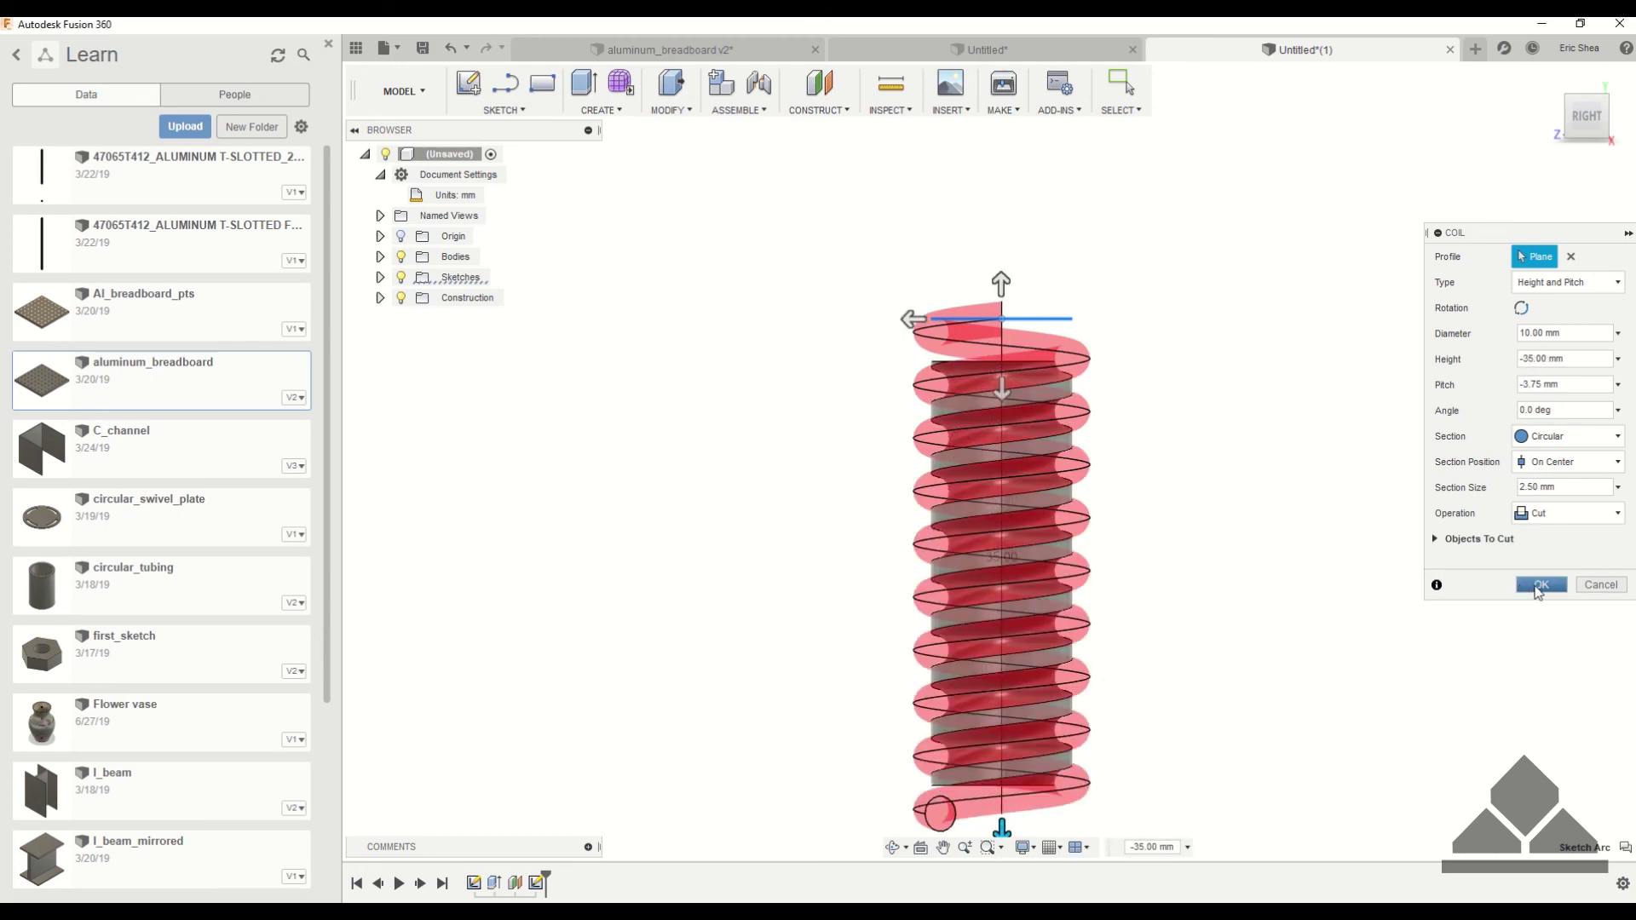
click(1539, 586)
shift+middle_drag(1322, 427, 1554, 75)
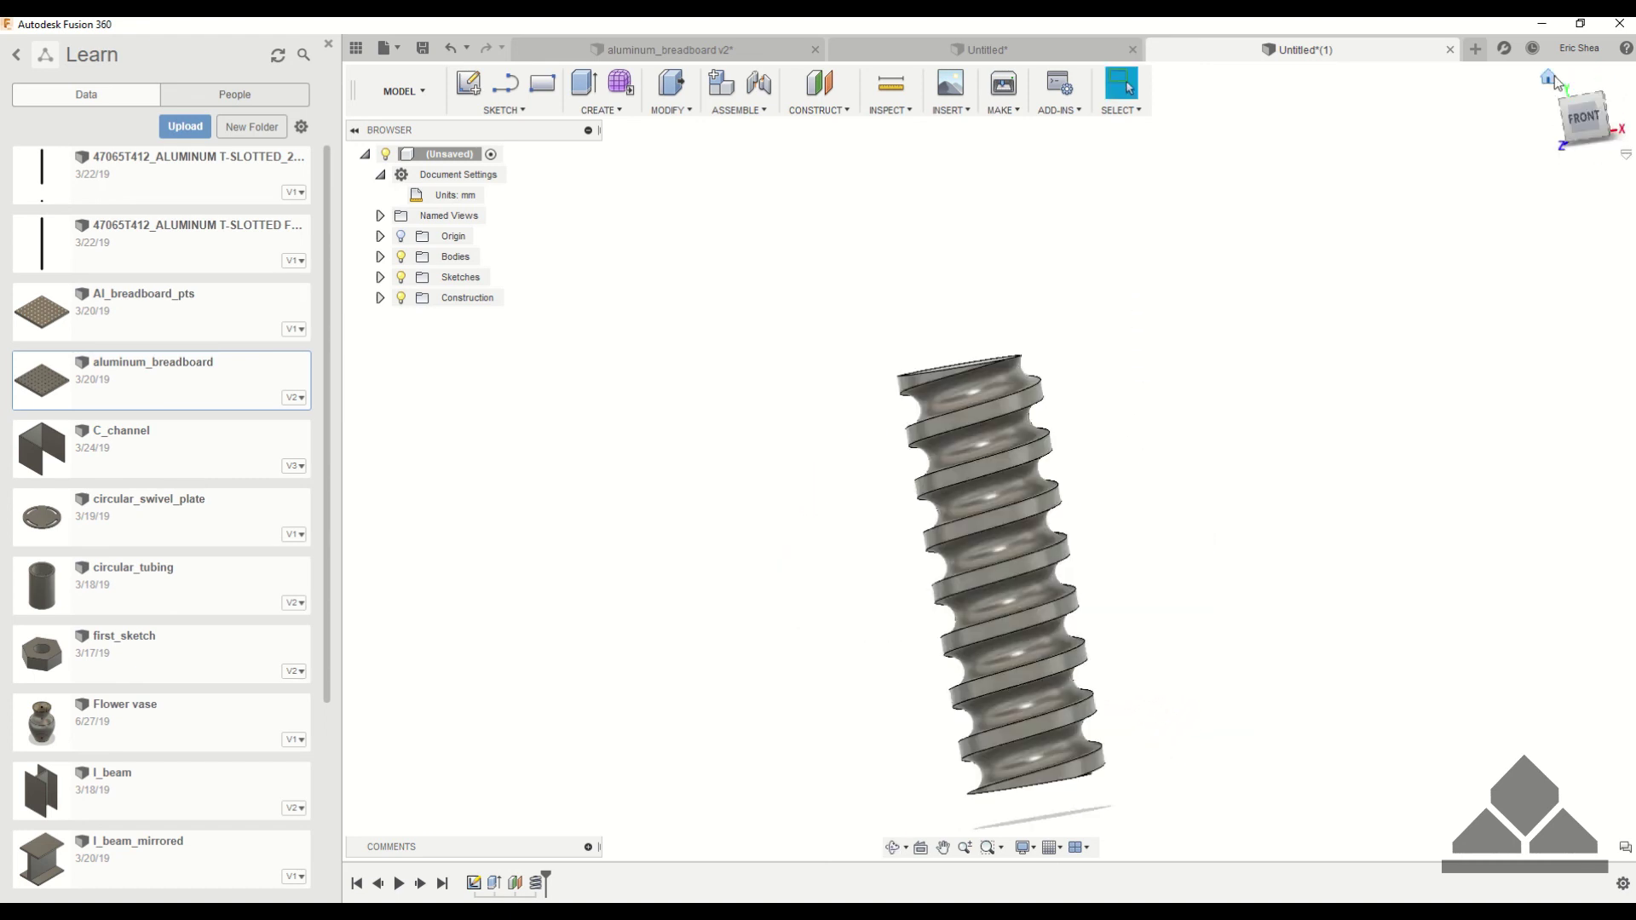
click(1553, 77)
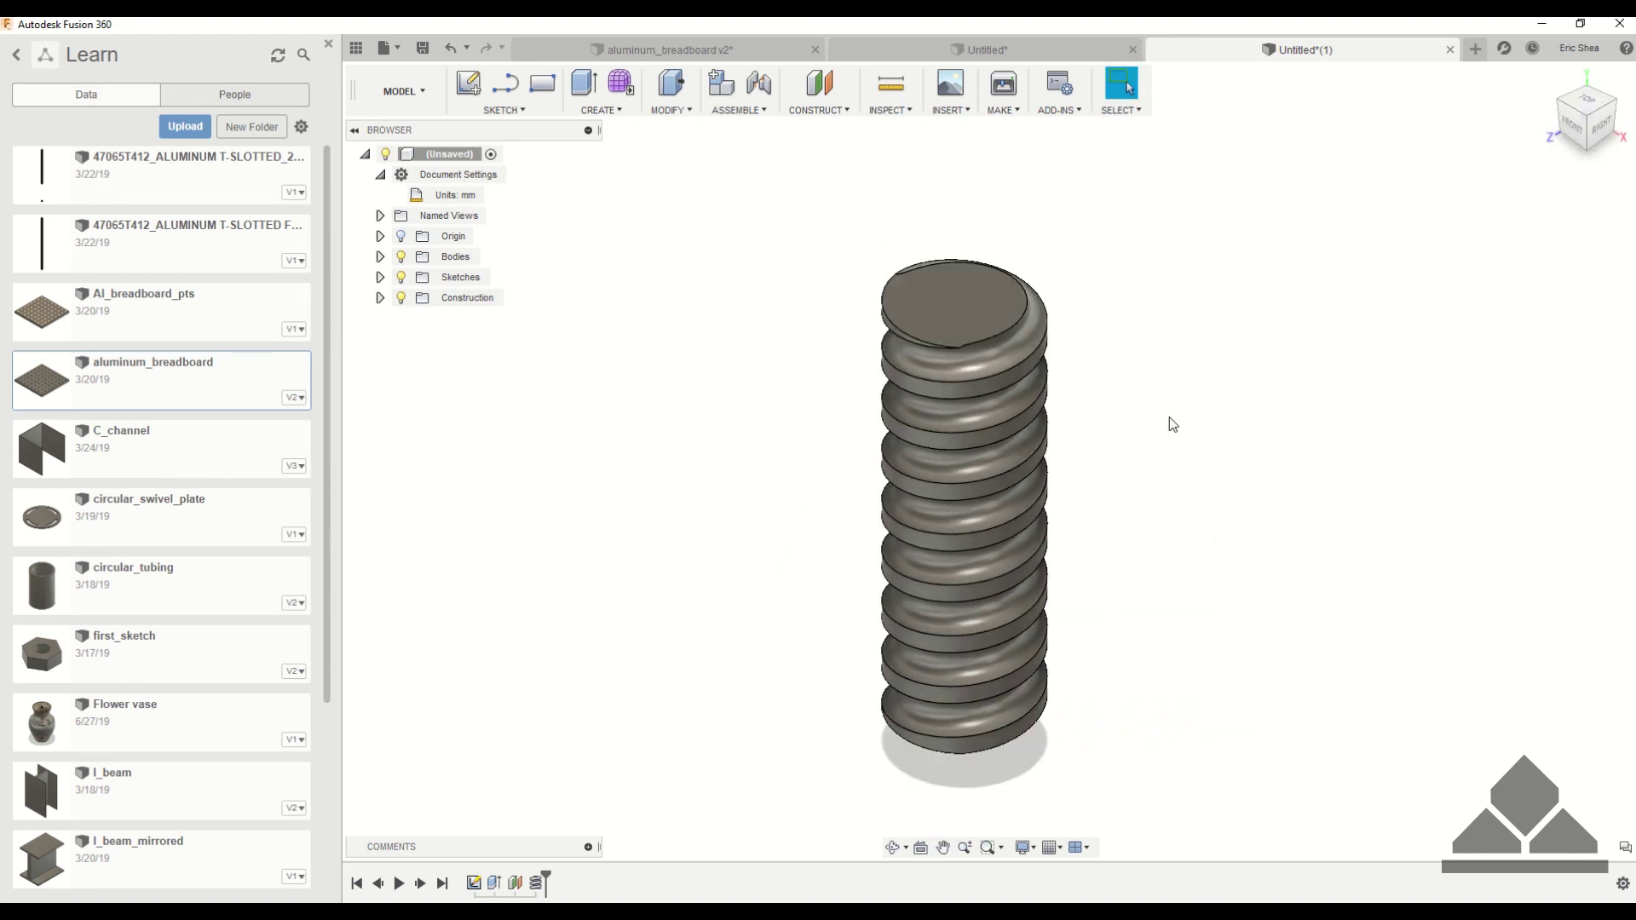